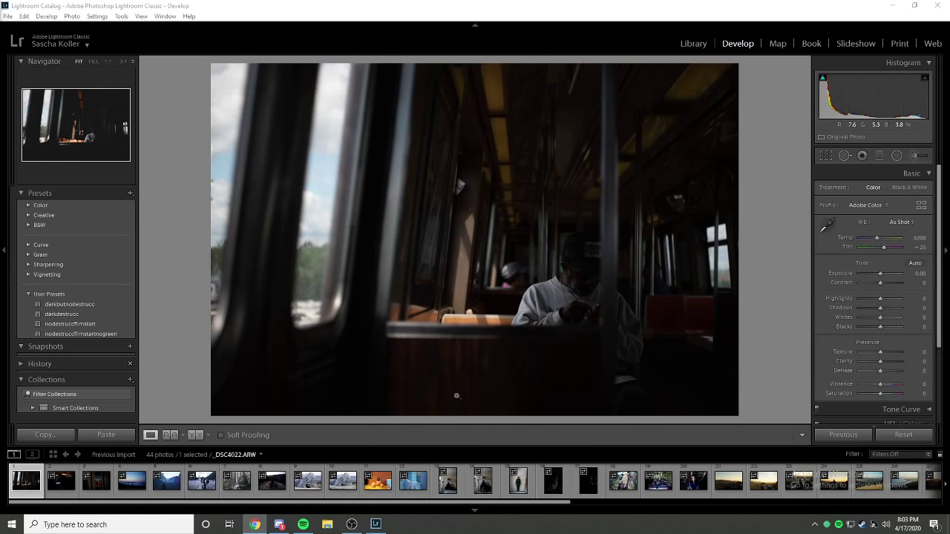
Open the Library module and look over the grid of imported photos.
left_click(789, 272)
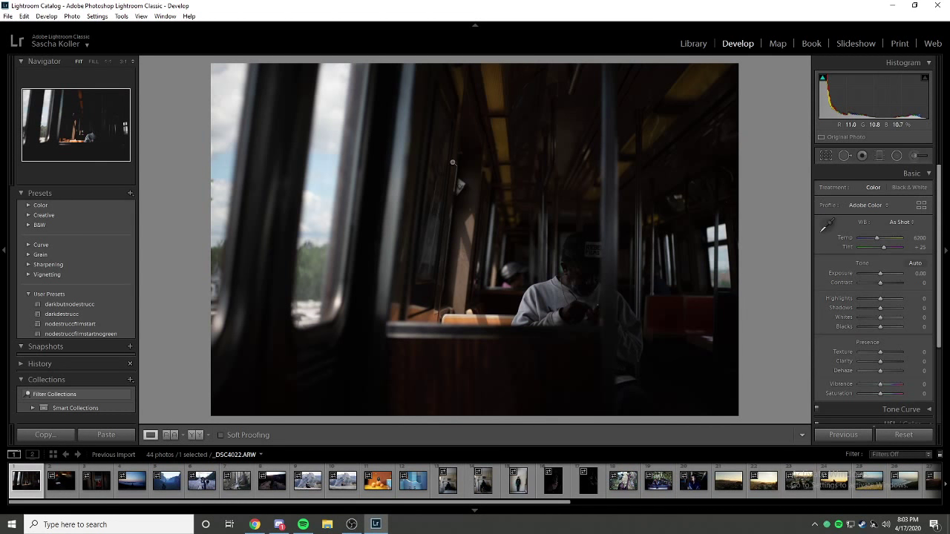
left_click(692, 43)
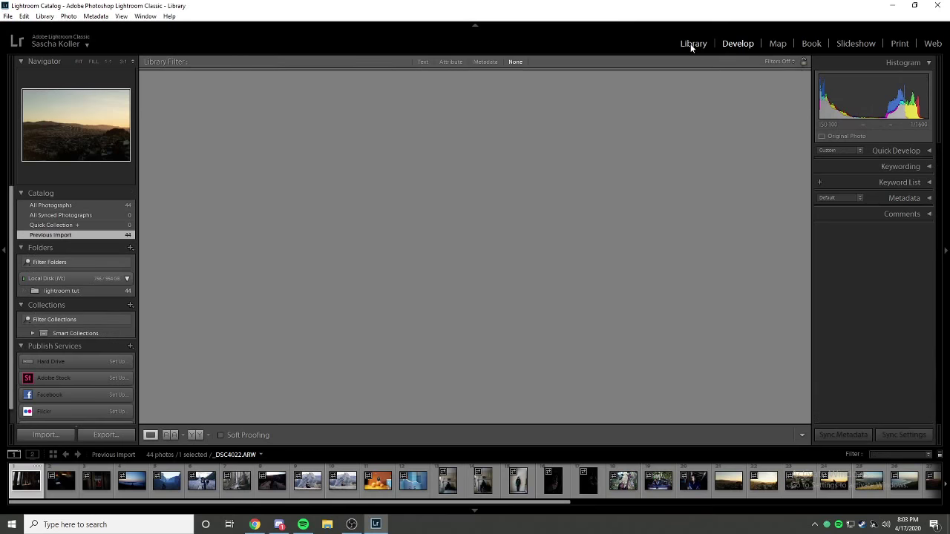
scroll(525, 225, "down", 3)
scroll(531, 233, "up", 2)
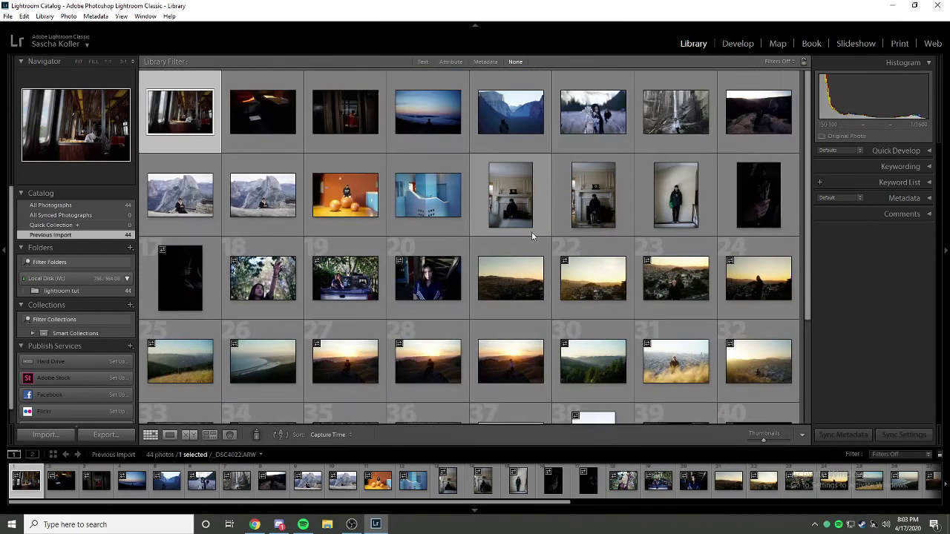
scroll(532, 233, "down", 2)
scroll(532, 233, "up", 2)
key("Right")
key("Right")
key("Right")
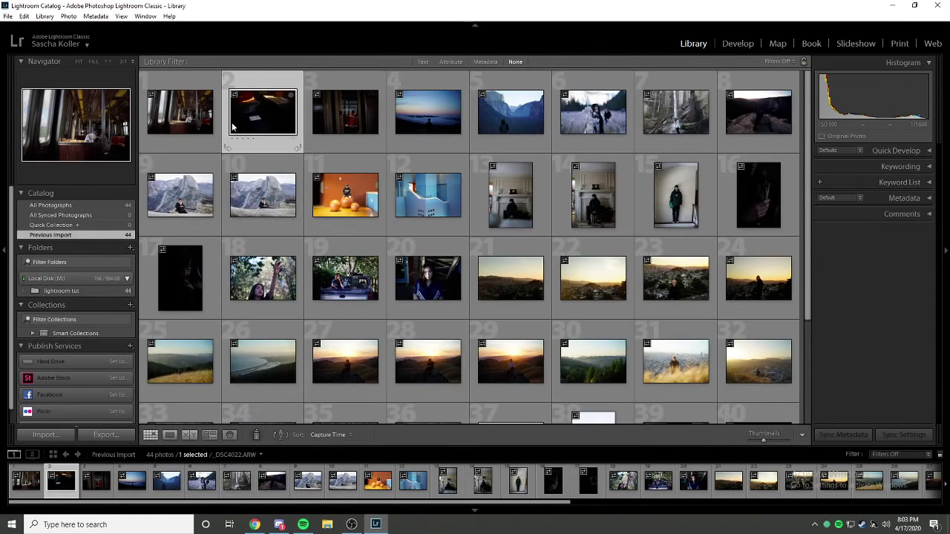
Browse the library grid, stepping through the first row of photos and looking over the rows below.
left_click(510, 124)
left_click(584, 126)
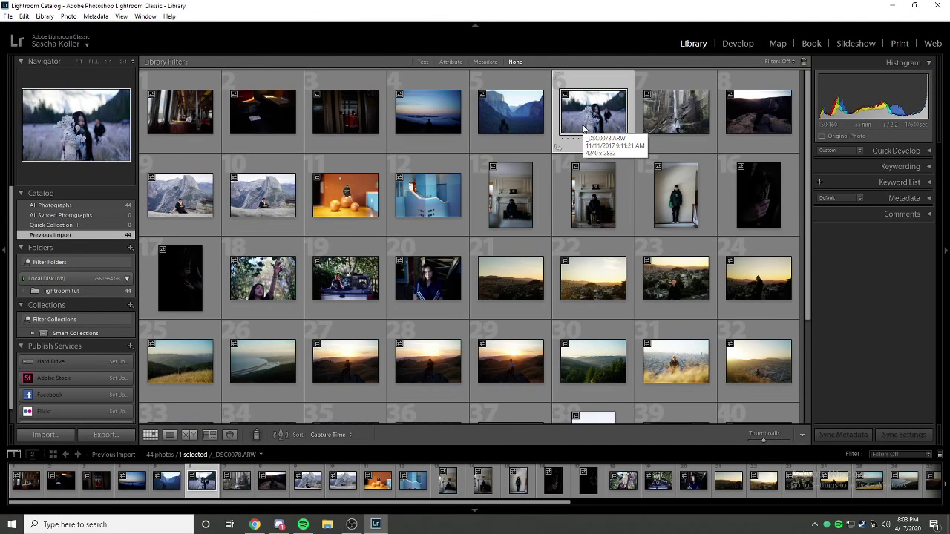
key("Right")
key("Right")
key("Left")
key("Left")
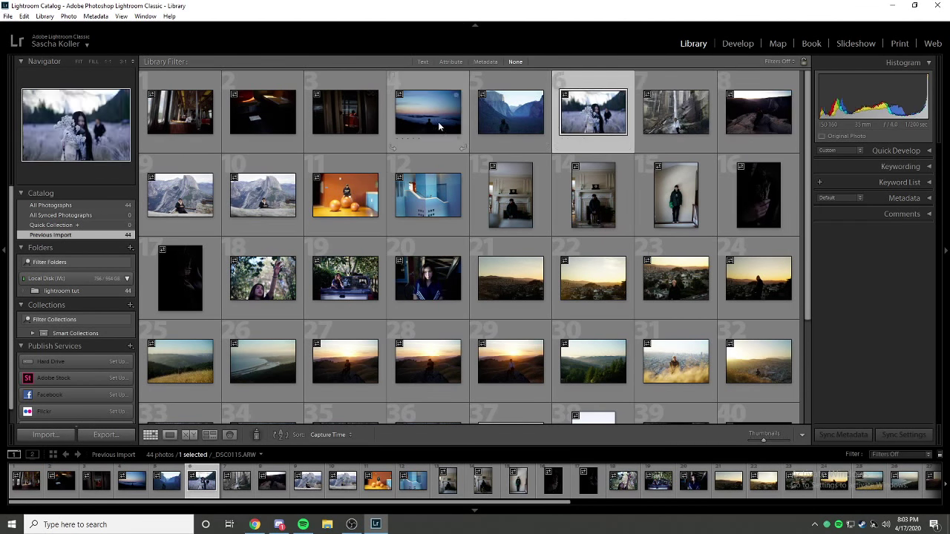
key("Left")
key("Left")
key("Left")
key("Left")
key("Left")
scroll(326, 199, "down", 2)
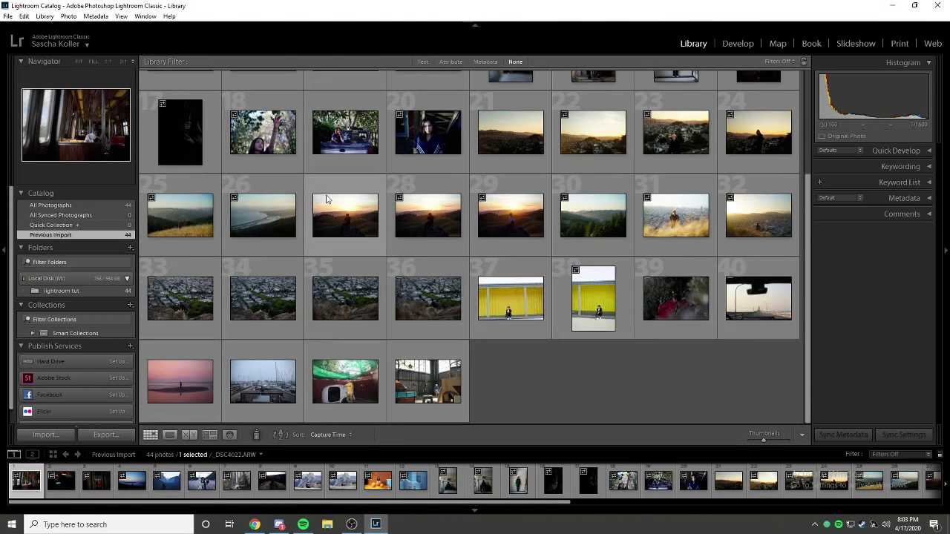
scroll(327, 199, "up", 2)
scroll(326, 199, "down", 2)
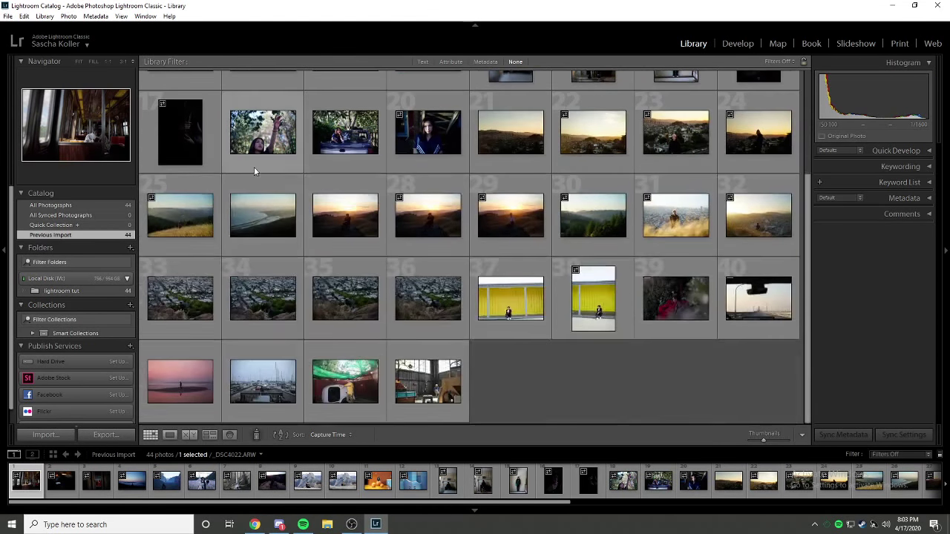
Collapse the Local Disk (M:) entry in the Folders list.
left_click(127, 279)
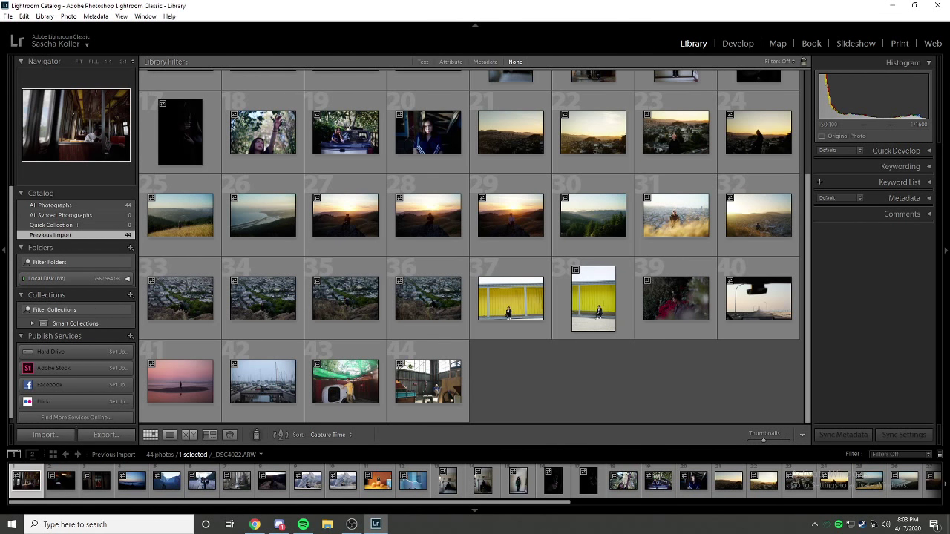
left_click(255, 525)
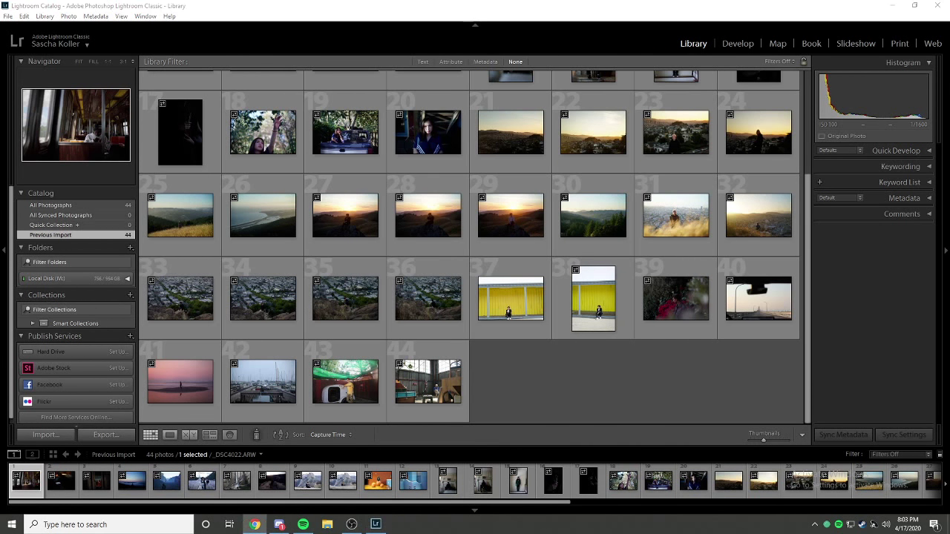
left_click(649, 376)
Select the waterfall photo in the first row of the library grid.
scroll(490, 341, "up", 3)
left_click(176, 94)
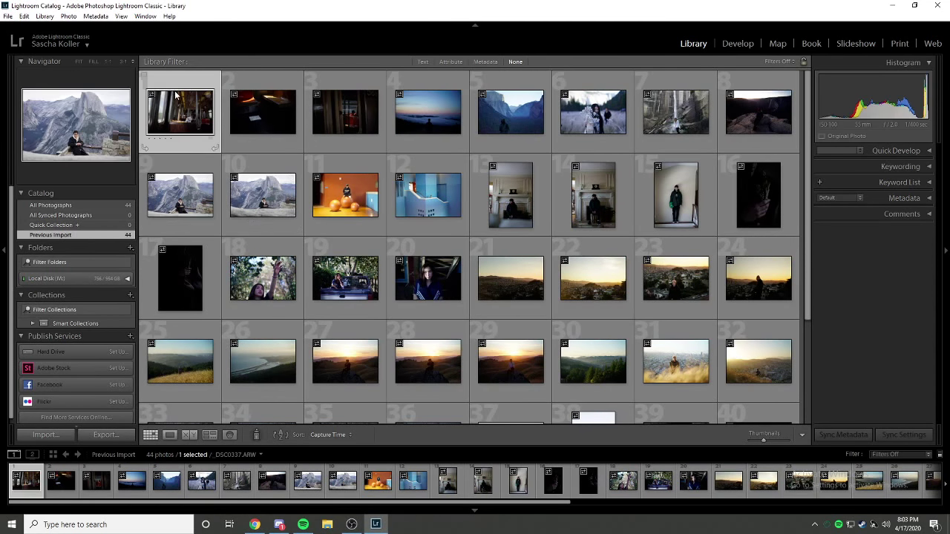
left_click(263, 111)
left_click(676, 111)
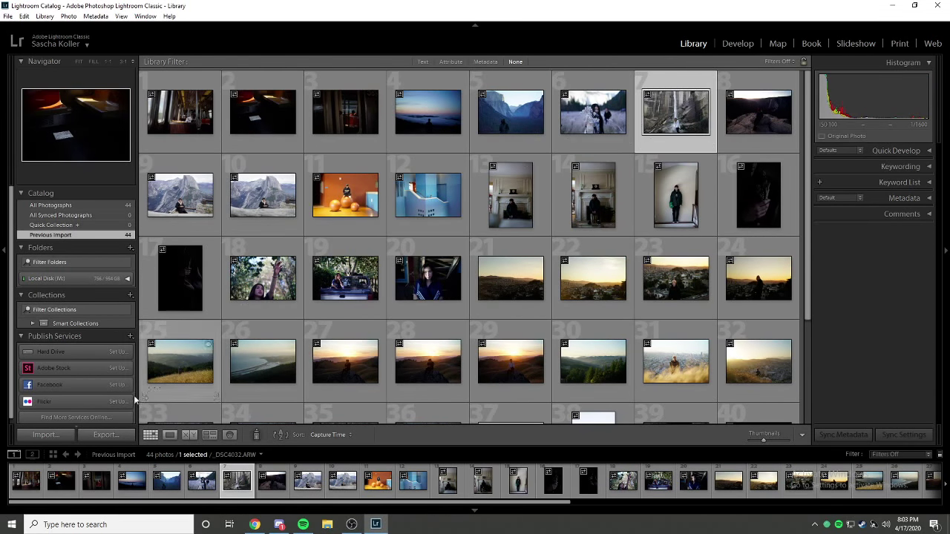
Open the import window to view the available sources, close it without importing, and look over the grid again.
left_click(45, 435)
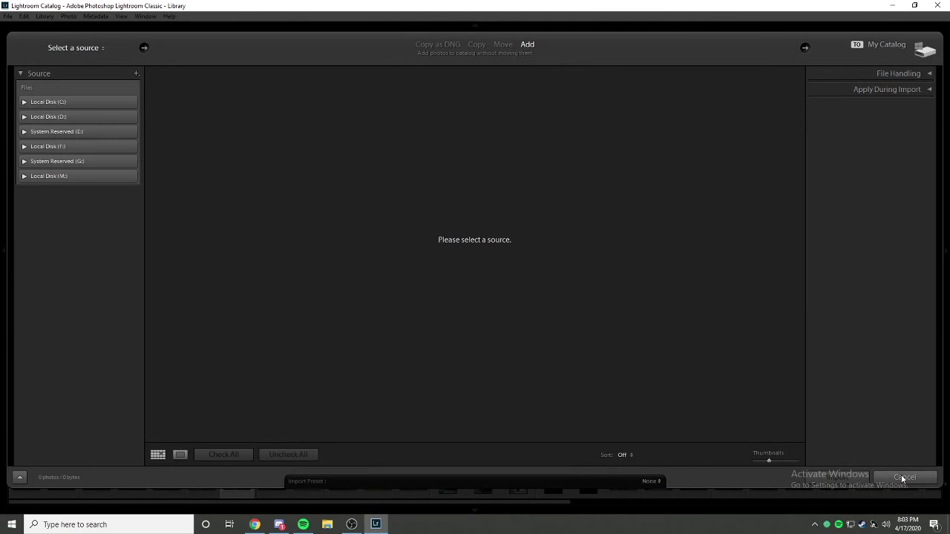
left_click(903, 478)
scroll(548, 363, "down", 2)
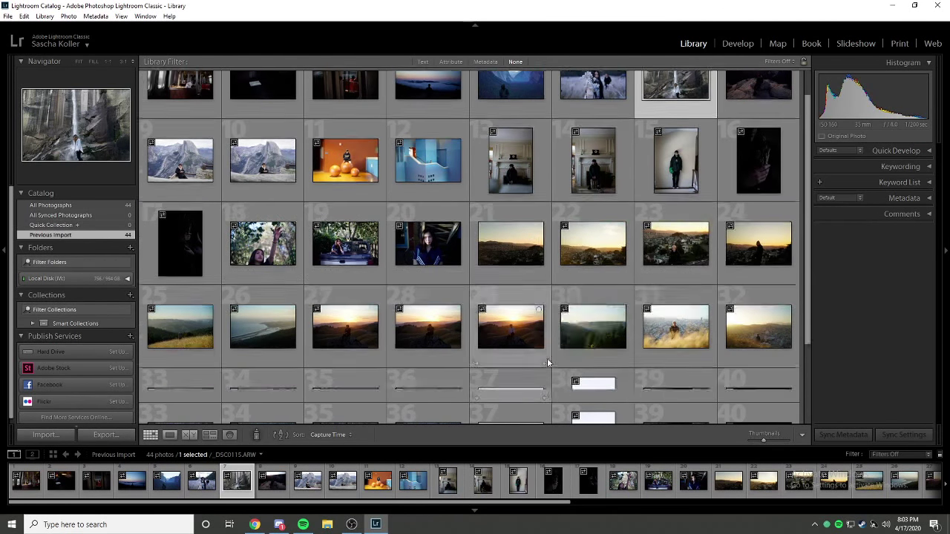
scroll(631, 260, "up", 2)
Switch to the Develop module and preview several of the first ten filmstrip photos.
left_click(737, 43)
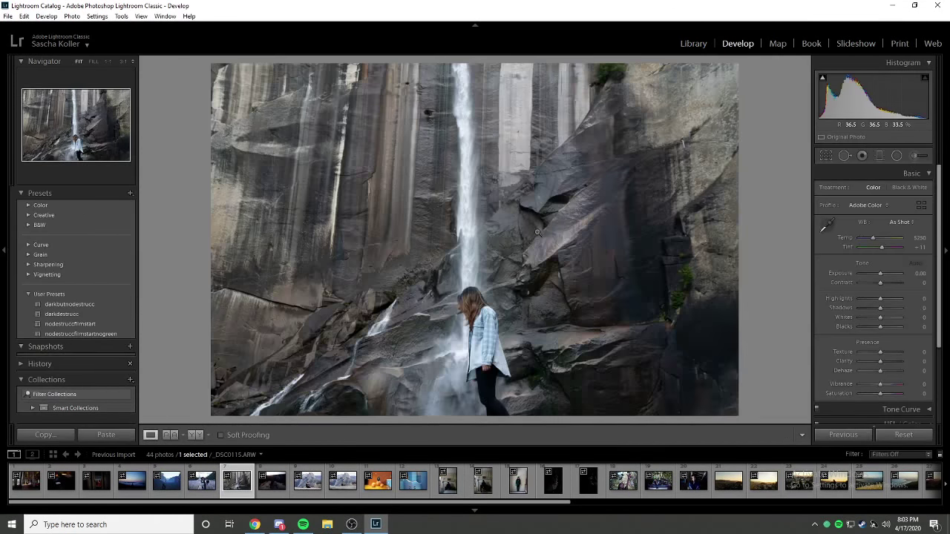
left_click(62, 481)
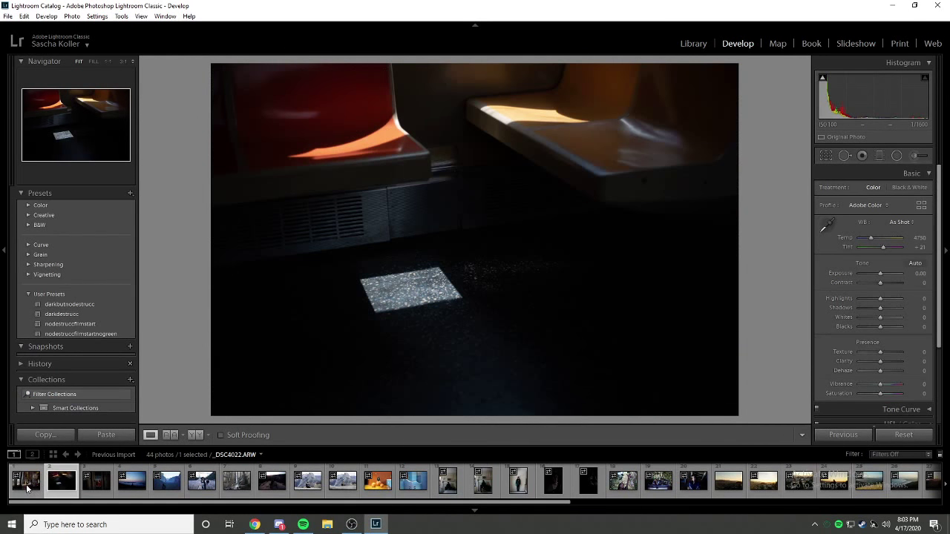
left_click(27, 486)
left_click(136, 488)
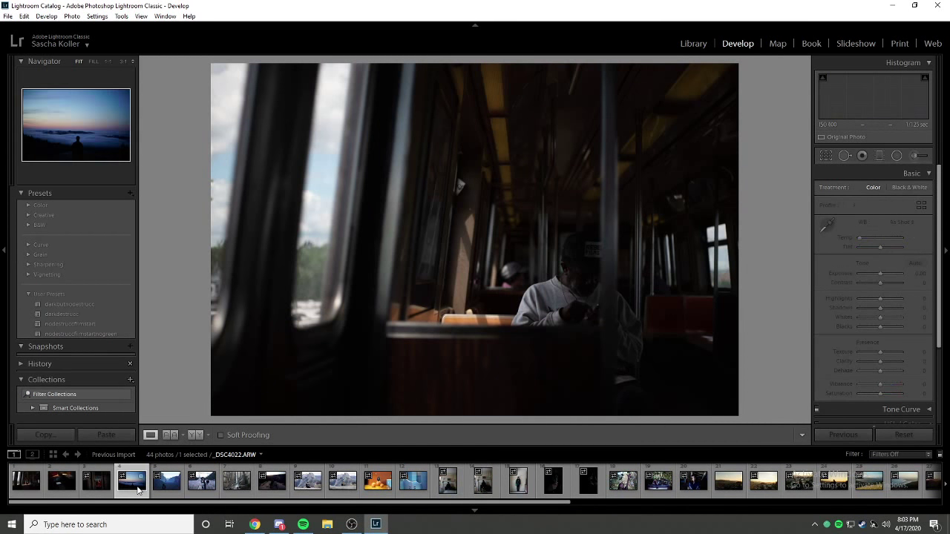
left_click(208, 487)
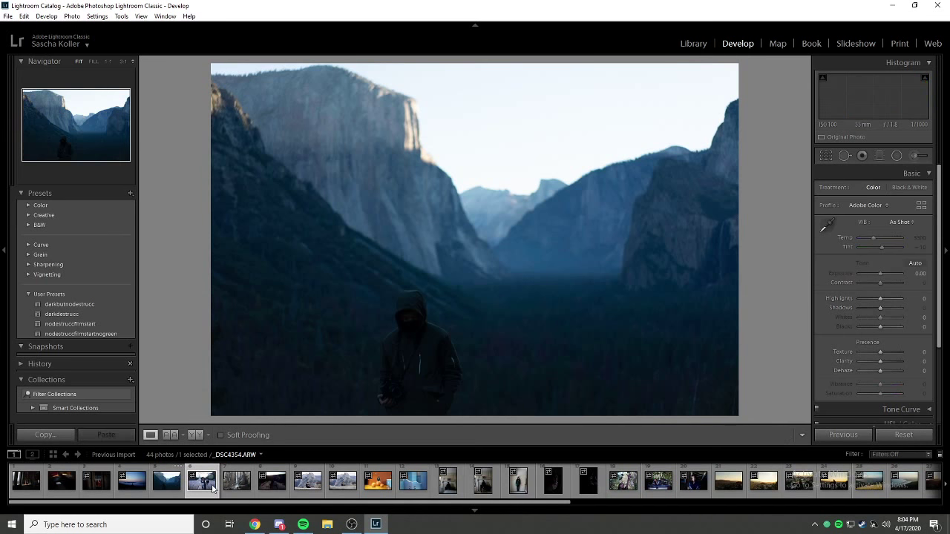
left_click(237, 483)
left_click(272, 483)
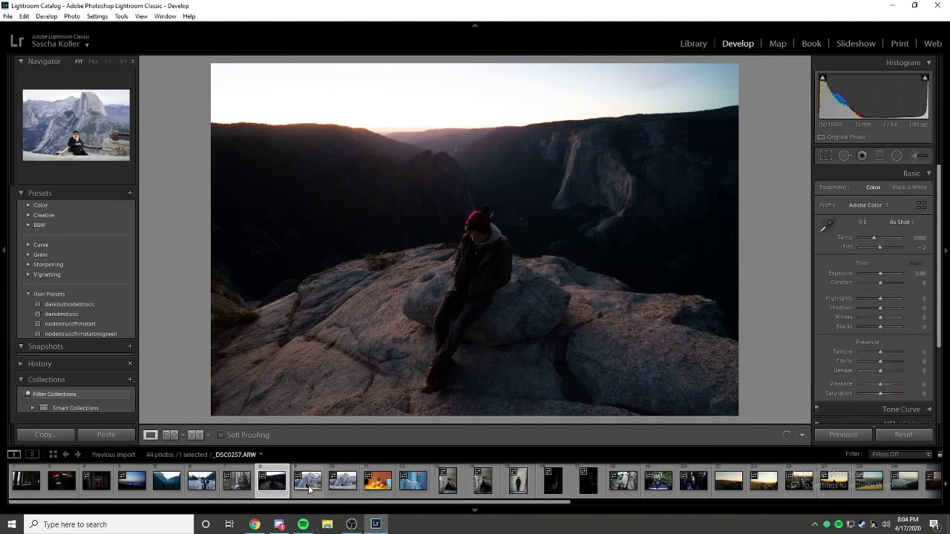
left_click(309, 488)
left_click(344, 490)
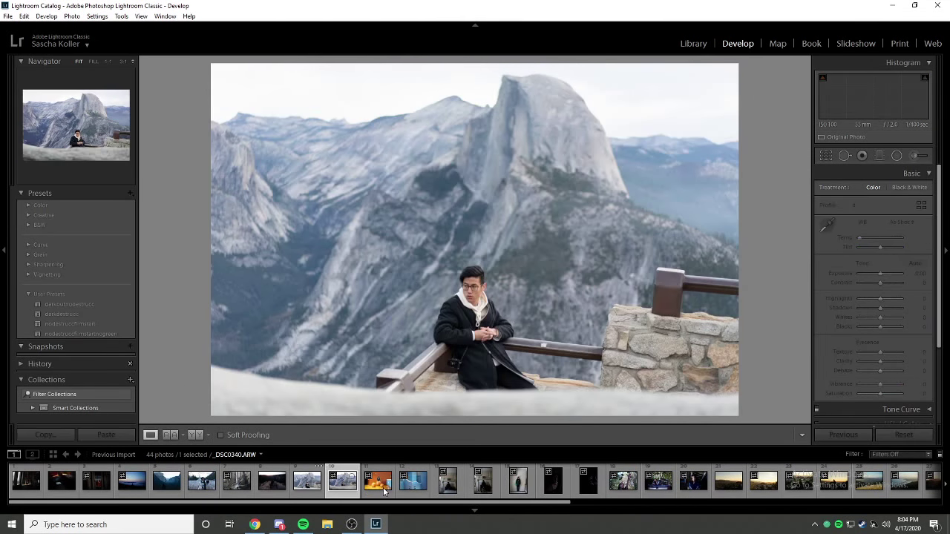
Preview photos further along the filmstrip, from the orange-walled portrait to the sunset cityscape and hillside shots.
left_click(379, 487)
left_click(590, 486)
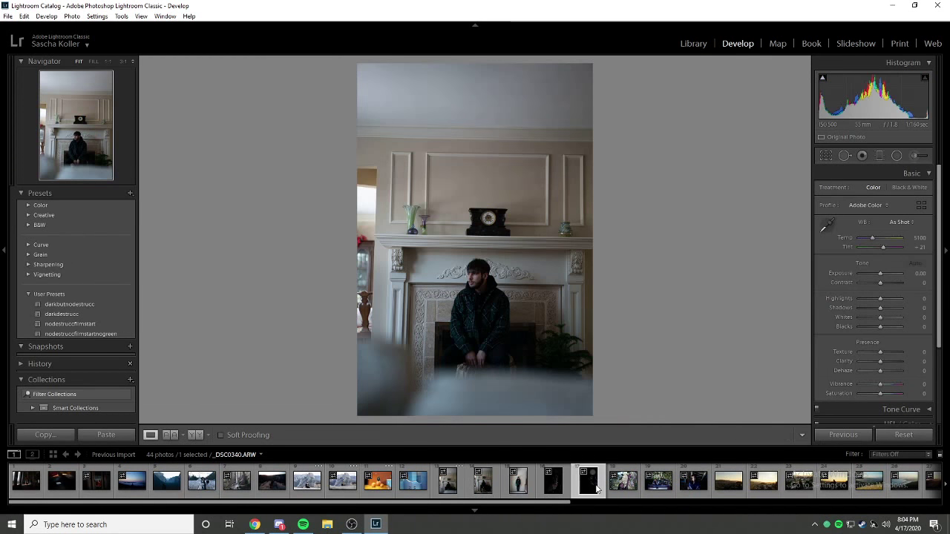
left_click(653, 486)
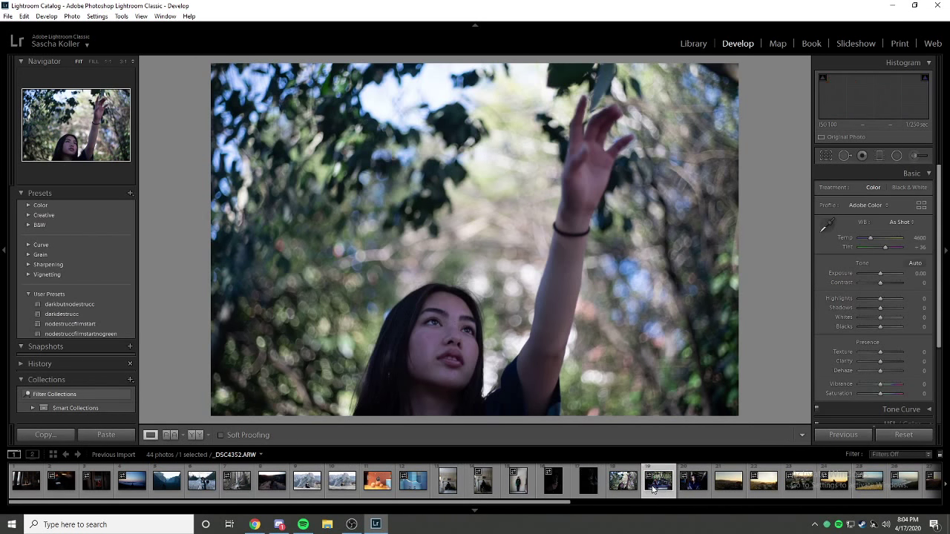
left_click(694, 487)
left_click(729, 486)
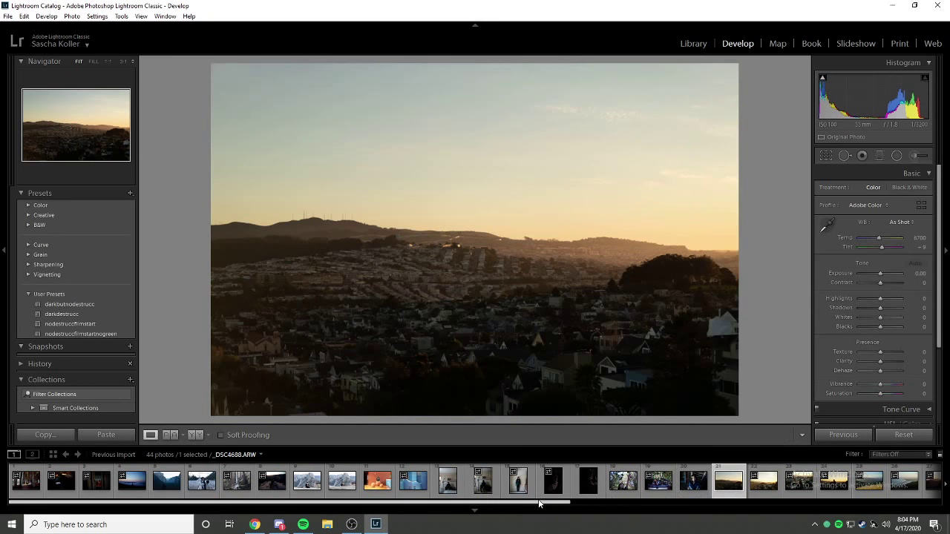
left_click_drag(536, 504, 648, 503)
left_click(672, 486)
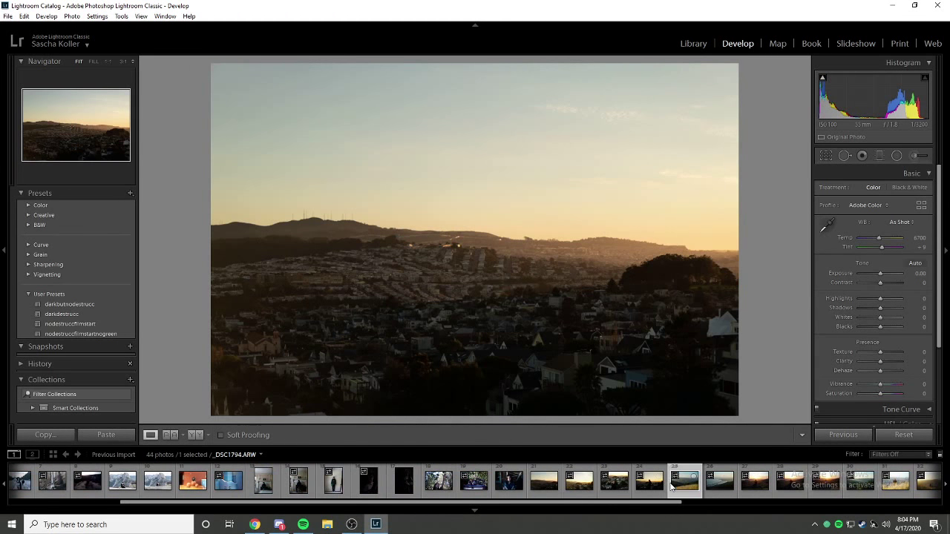
left_click(548, 489)
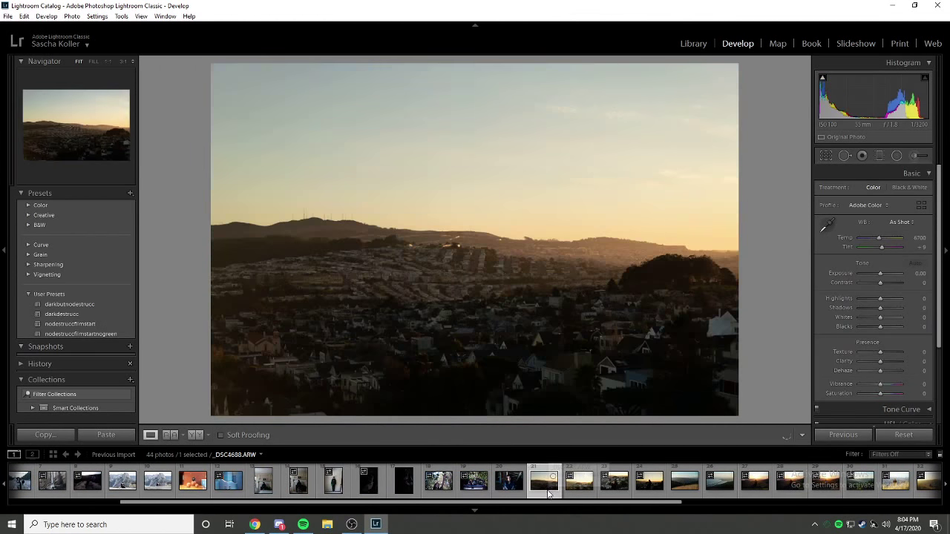
Preview photos near the end of the filmstrip, including the bridge road shot 437A0171.CR2.
left_click_drag(549, 502, 296, 512)
left_click(692, 483)
left_click(678, 481)
left_click(787, 484)
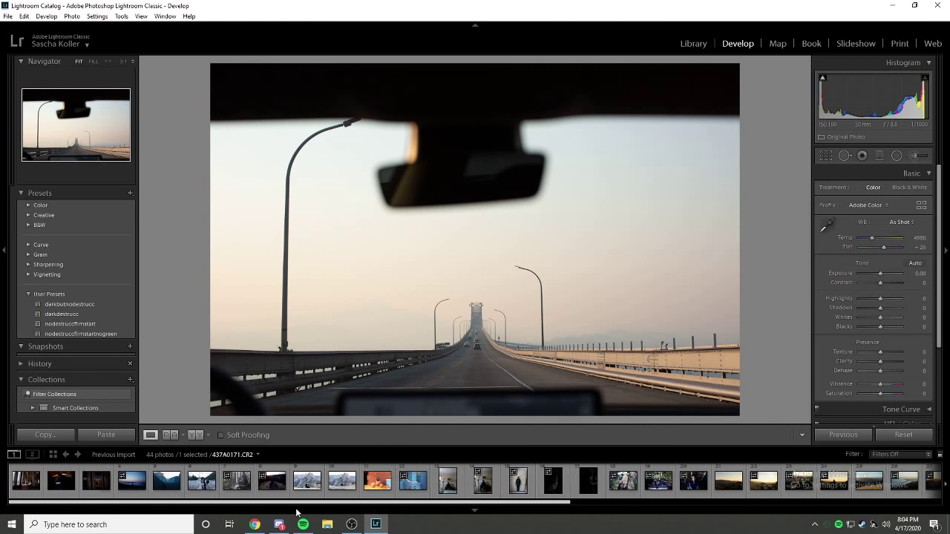
Open photo _DSC0337.ARW of the man in front of the mountain and check his face at 1:1 zoom before returning to the full view.
left_click(306, 484)
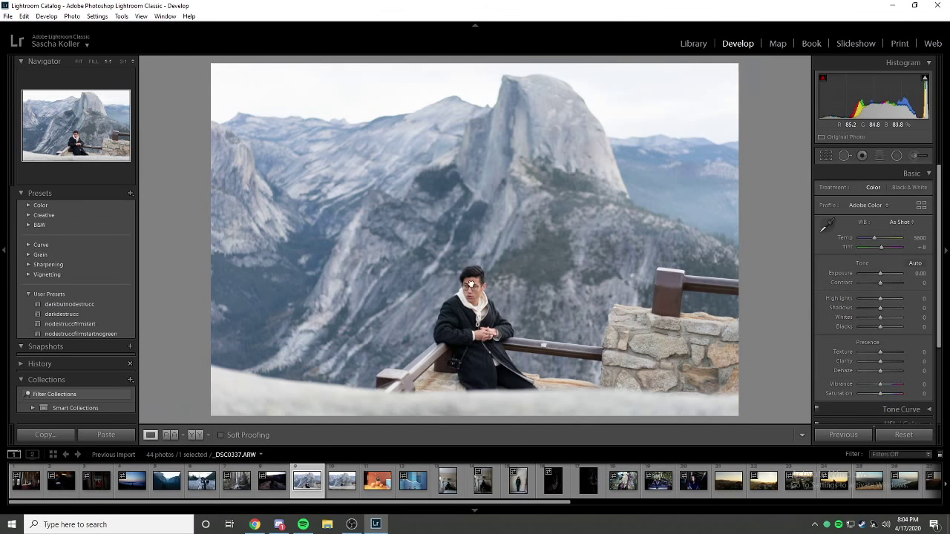
left_click(469, 305)
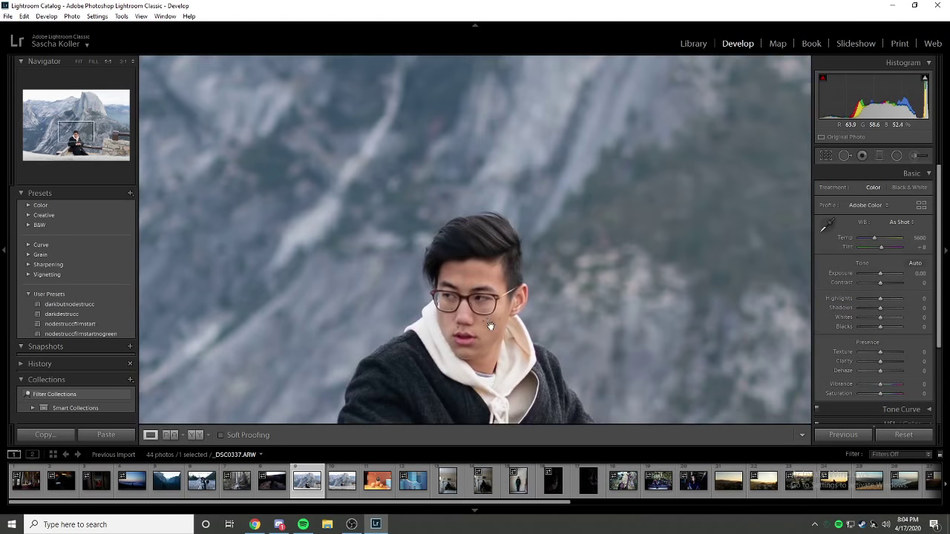
left_click(491, 327)
Set the background colour around the photo to White.
right_click(762, 254)
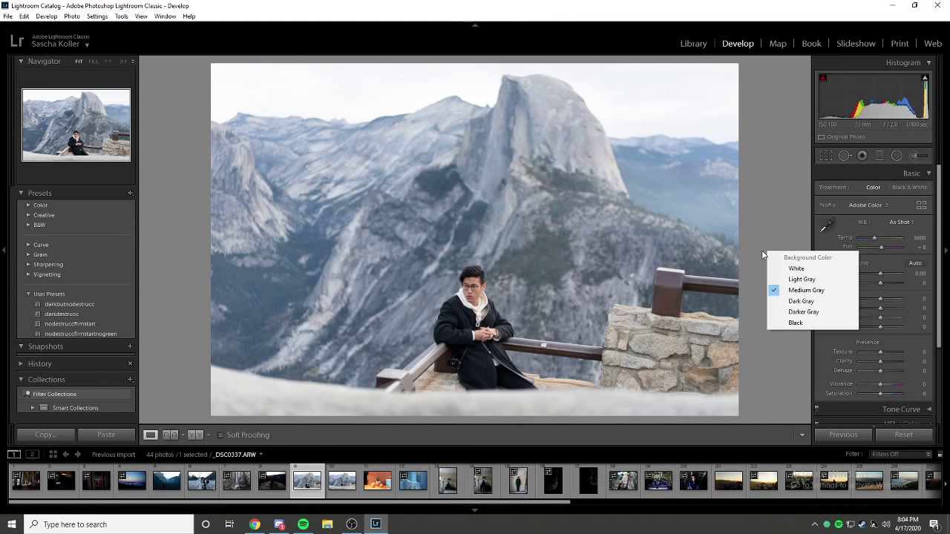
left_click(774, 192)
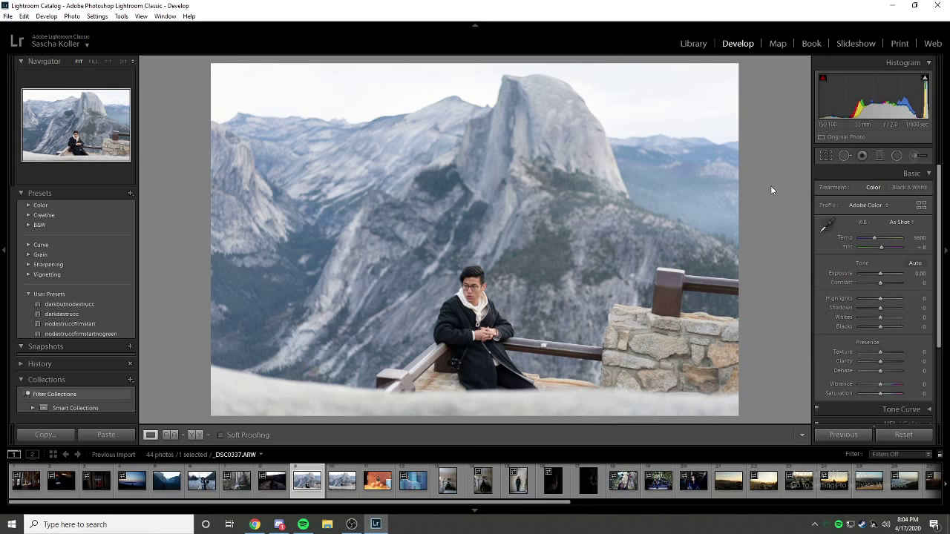
right_click(770, 190)
right_click(762, 255)
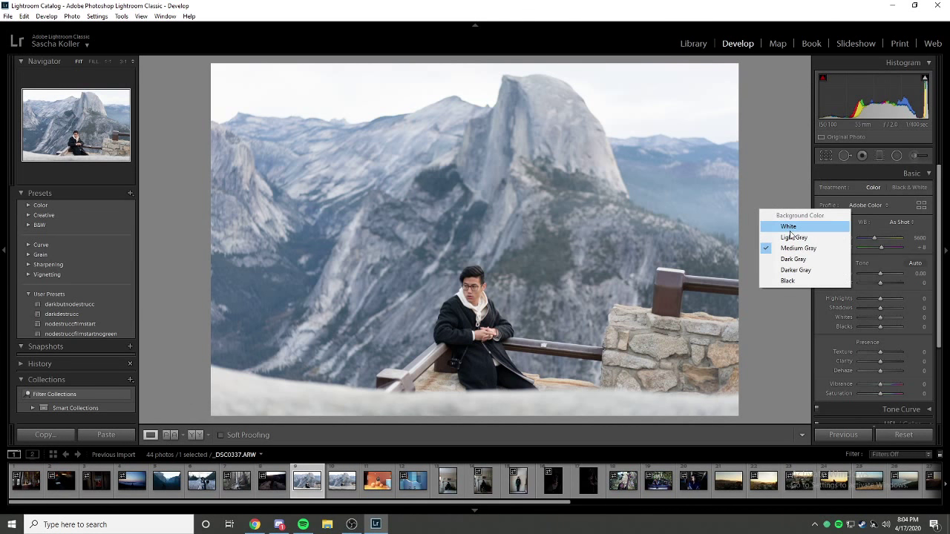
left_click(789, 228)
right_click(787, 190)
left_click(798, 206)
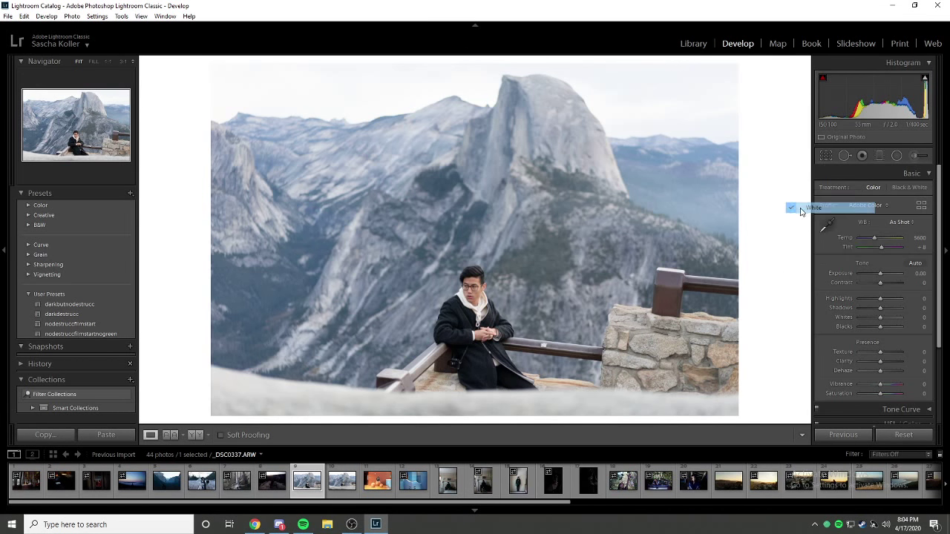
Compare Black and White background colours around the photo several times, finishing on White.
right_click(776, 238)
left_click(805, 274)
right_click(779, 233)
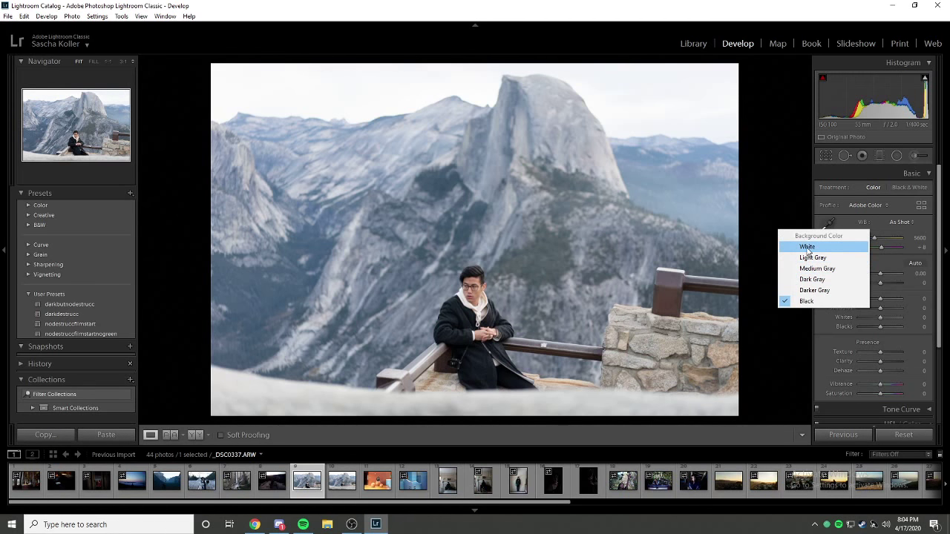
left_click(807, 247)
right_click(781, 205)
left_click(806, 276)
right_click(780, 209)
left_click(806, 224)
right_click(786, 191)
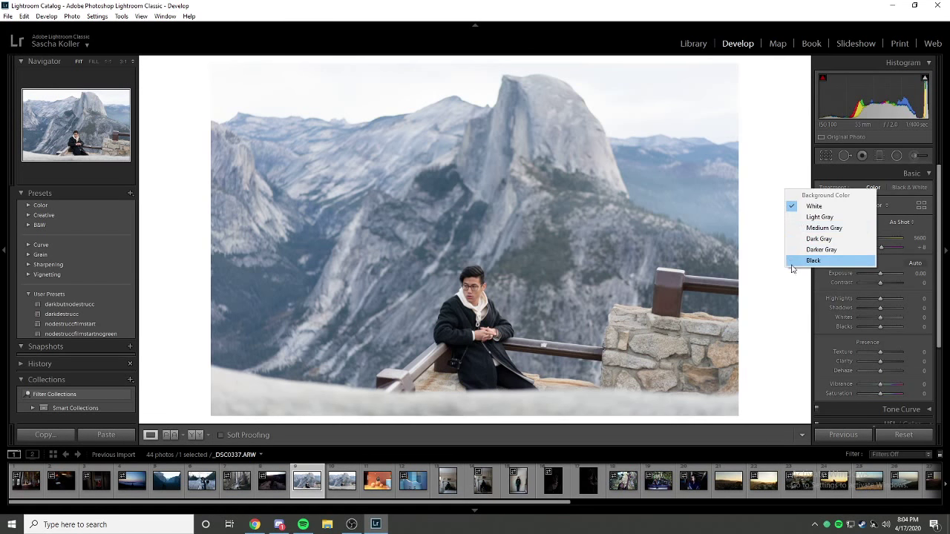
left_click(792, 264)
right_click(781, 181)
left_click(798, 198)
right_click(782, 245)
left_click(798, 316)
right_click(773, 212)
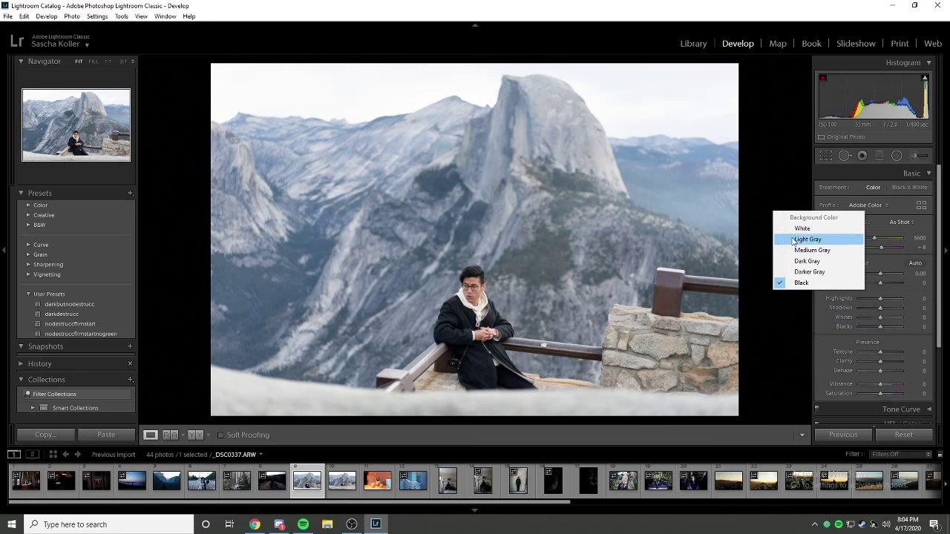
left_click(792, 239)
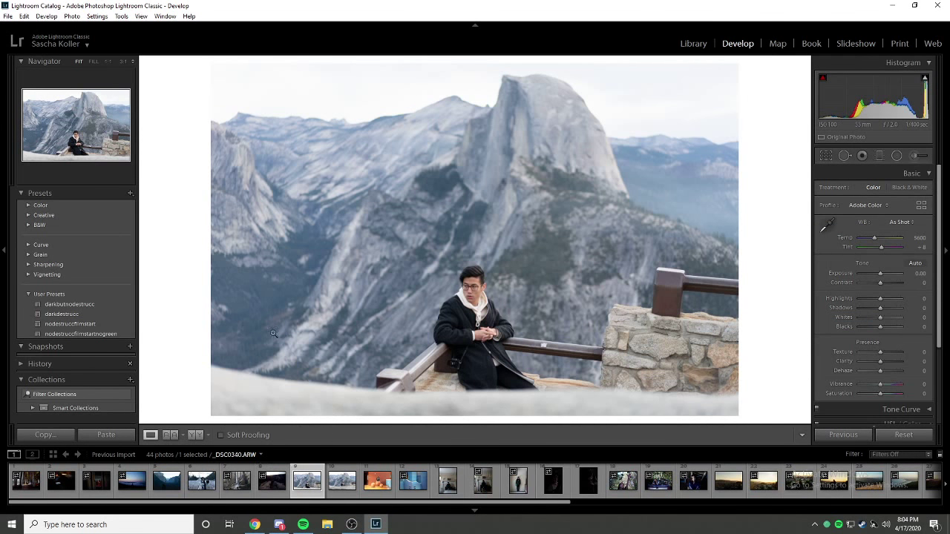
View the photo of the man in front of the mountain at 1:3 and 3:1 zoom, ending at 1:4.
left_click(132, 62)
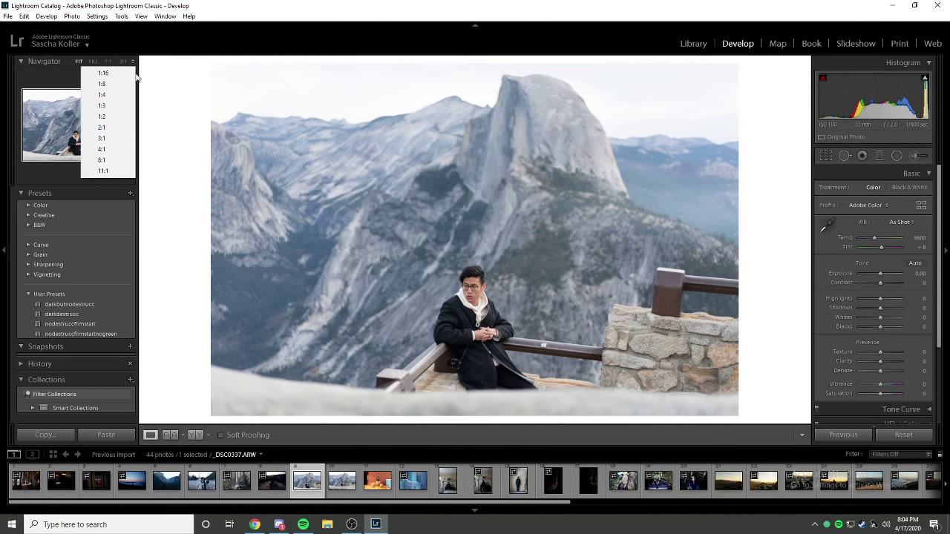
left_click(104, 105)
left_click(125, 62)
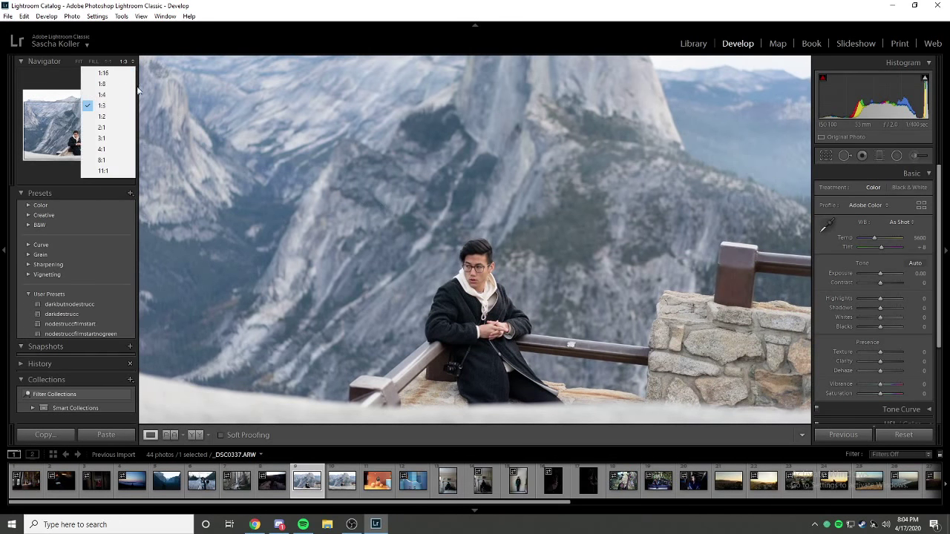
left_click(101, 138)
left_click(132, 63)
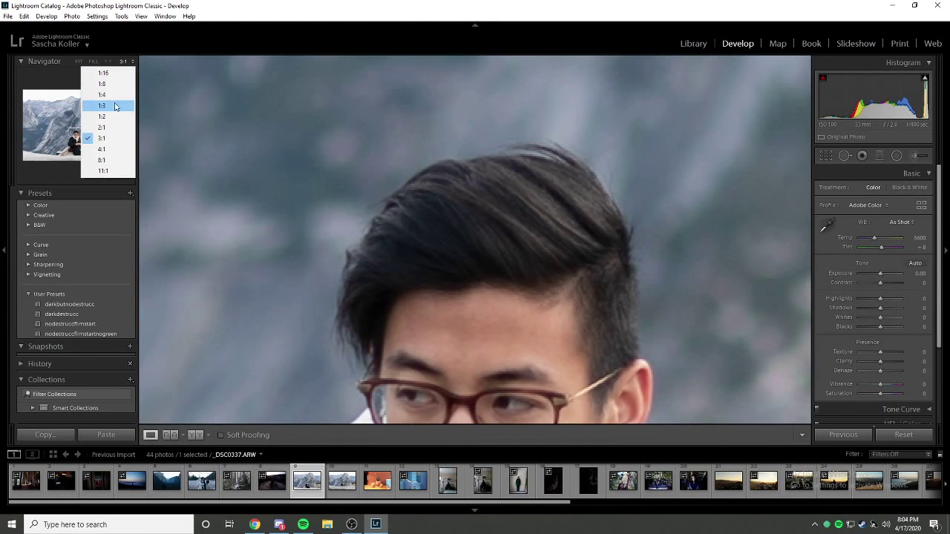
left_click(112, 95)
Try the 1:8 and 1:3 zoom levels on the photo, returning to 1:4 after each.
left_click(131, 62)
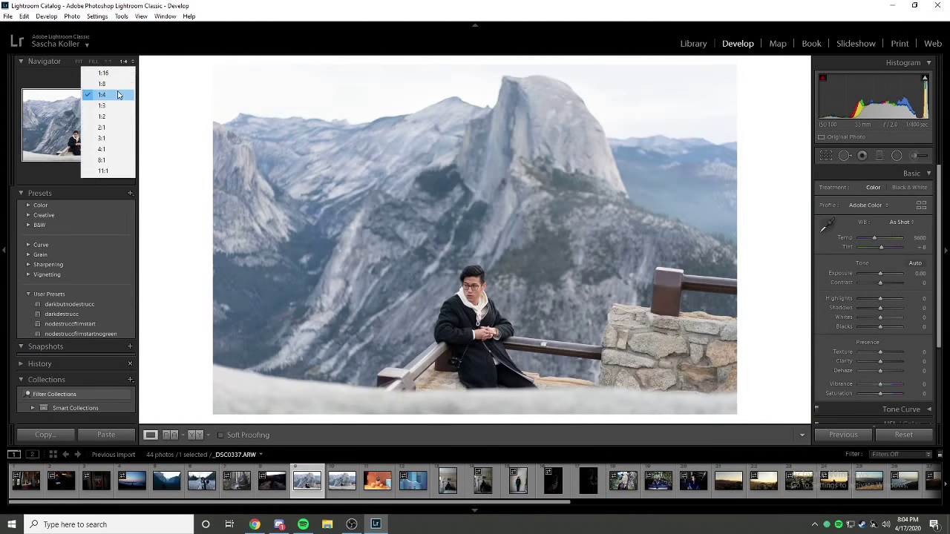
left_click(123, 84)
left_click(131, 63)
left_click(122, 94)
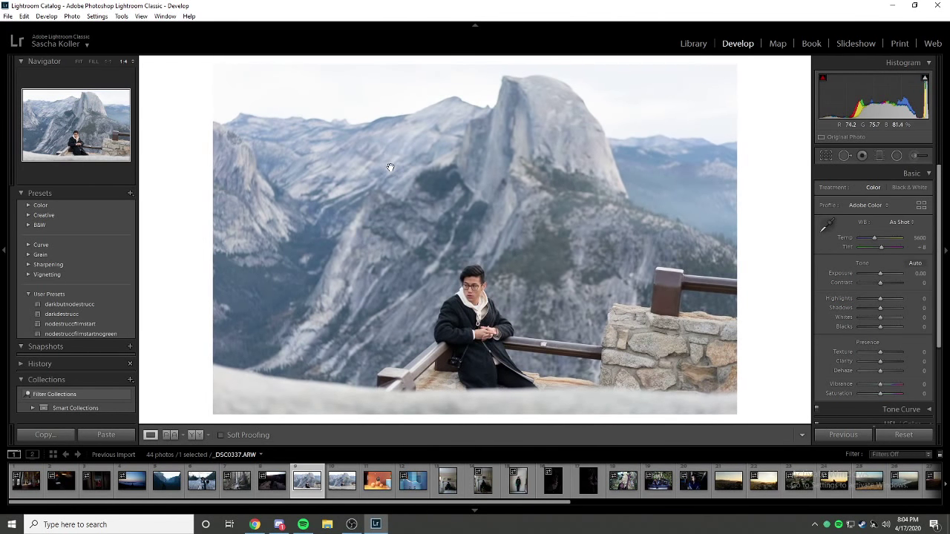
left_click(129, 62)
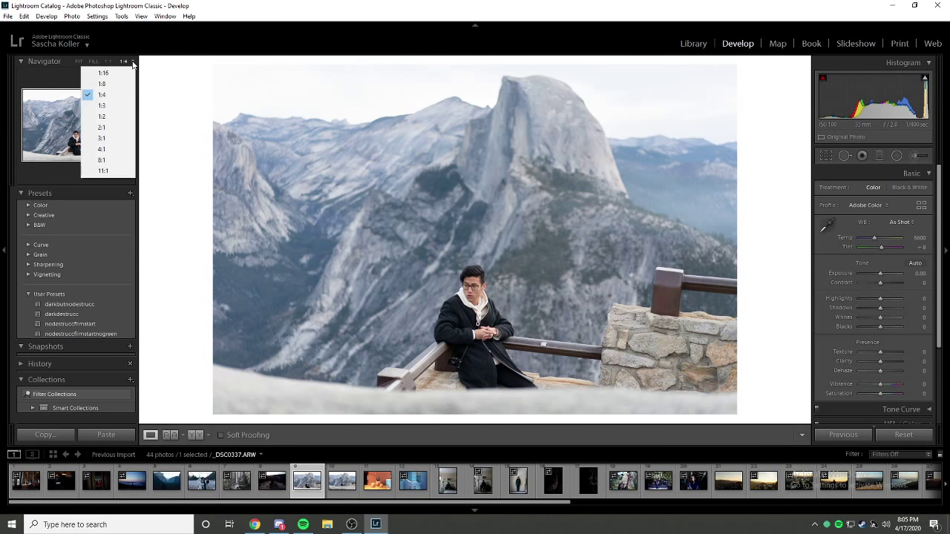
left_click(112, 106)
left_click(129, 61)
left_click(115, 95)
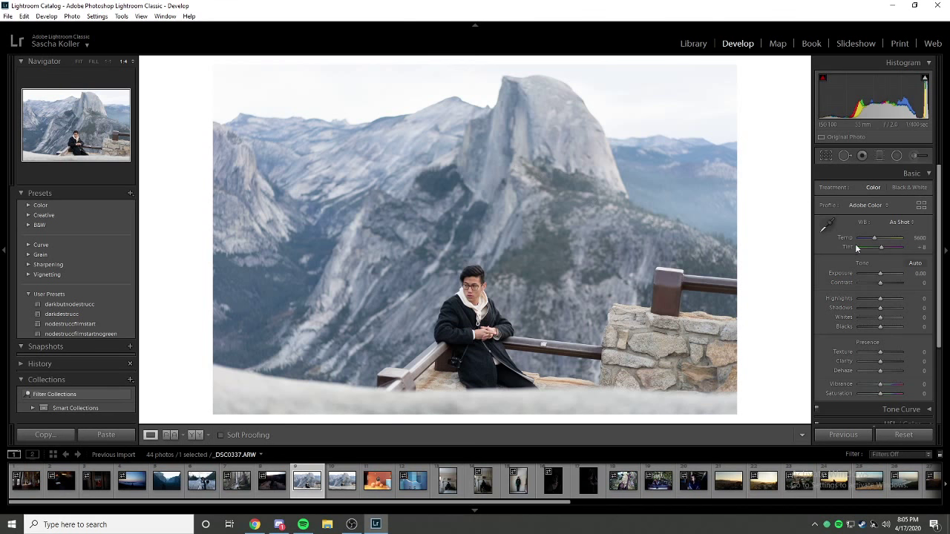
Try Calibration with Red Primary hue at -100, Green Primary hue at +79 and a raised Blue Primary hue, and reset the photo.
left_click(907, 175)
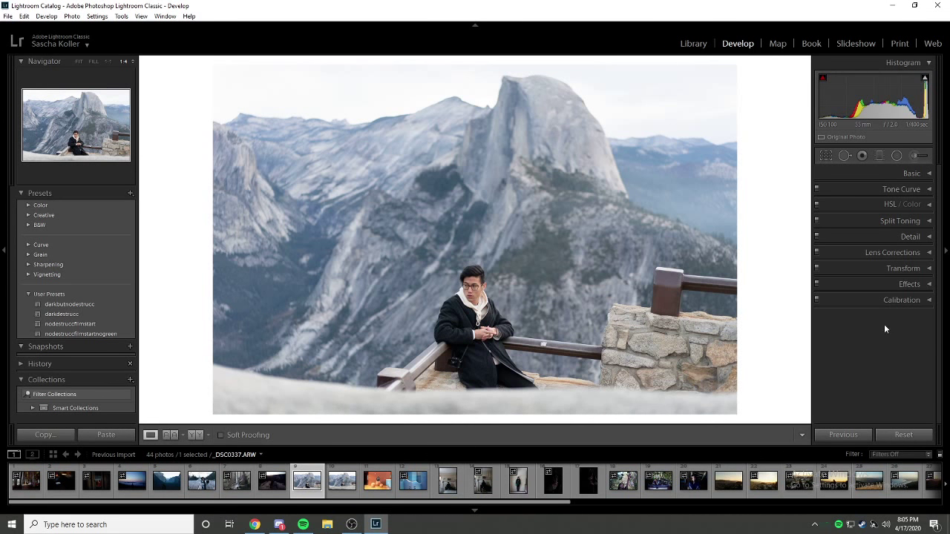
left_click(899, 301)
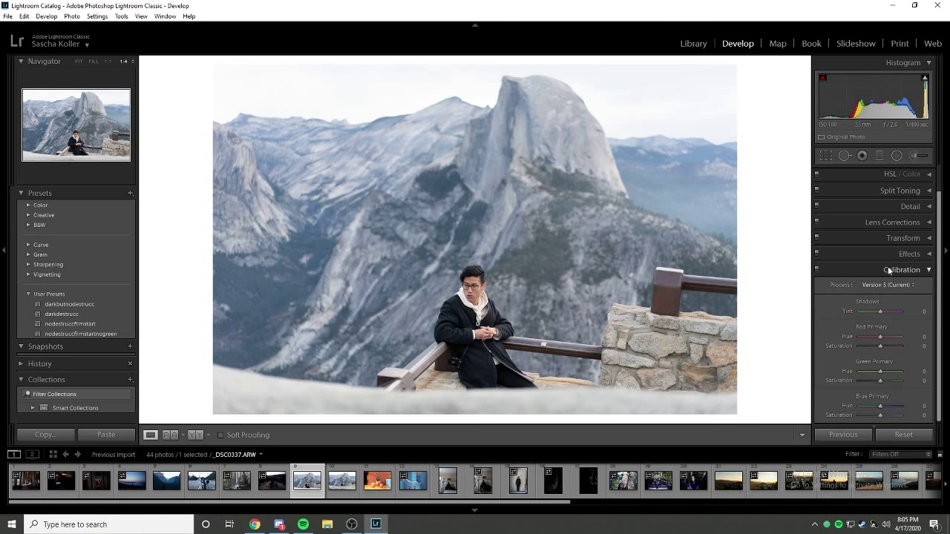
left_click(888, 269)
left_click(894, 304)
left_click_drag(880, 337, 854, 337)
left_click_drag(881, 371, 898, 372)
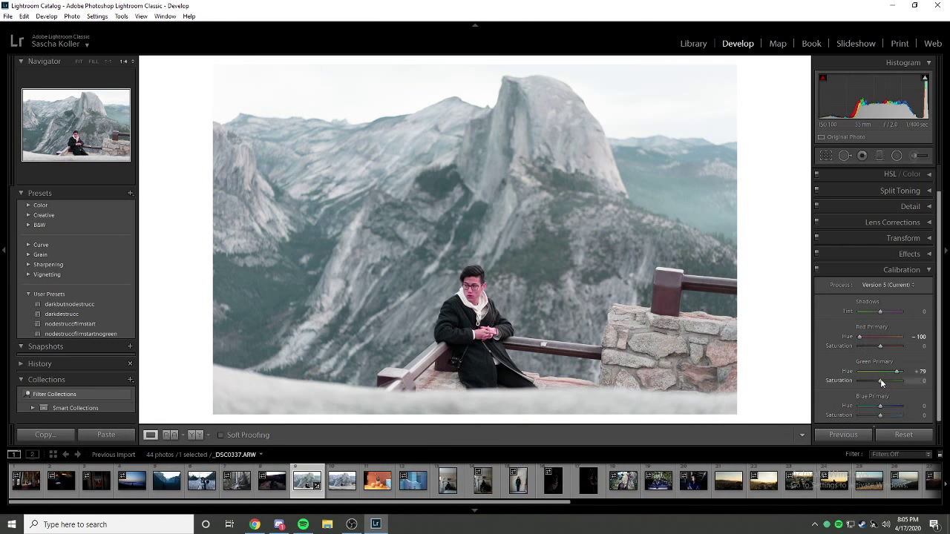
mouse_move(881, 407)
left_mouse_down()
mouse_move(872, 408)
mouse_move(898, 406)
left_mouse_up()
left_click(903, 434)
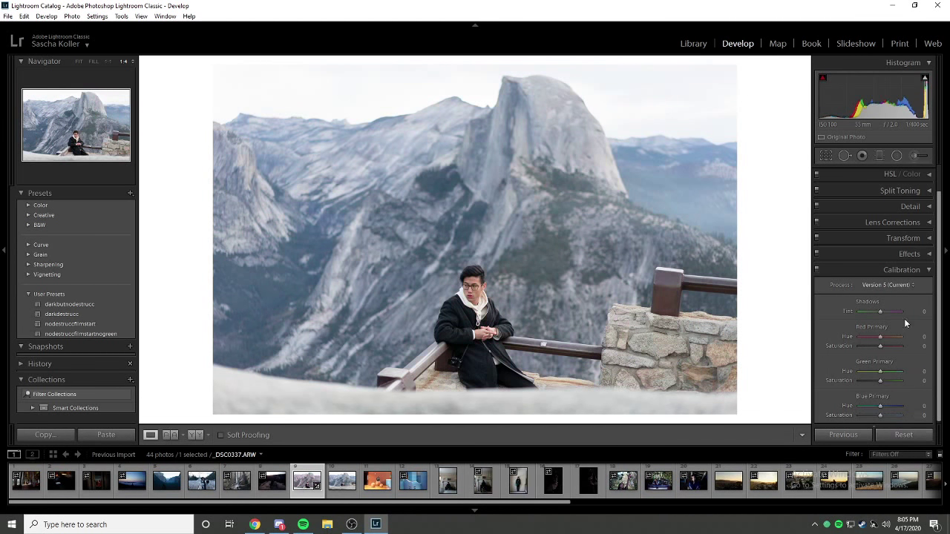
Reopen the Basic settings and experiment with white balance, ending at Temp 6286 and Tint +14.
left_click(907, 271)
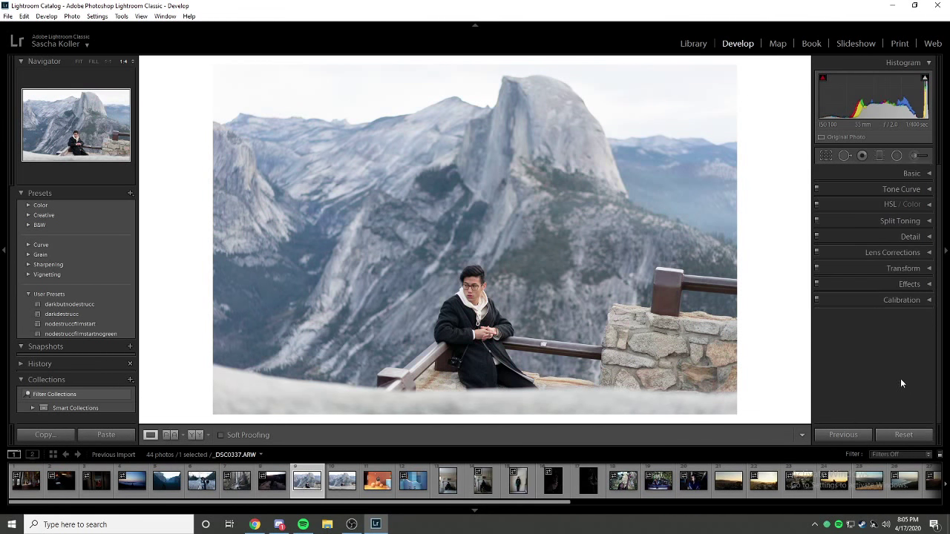
left_click(907, 175)
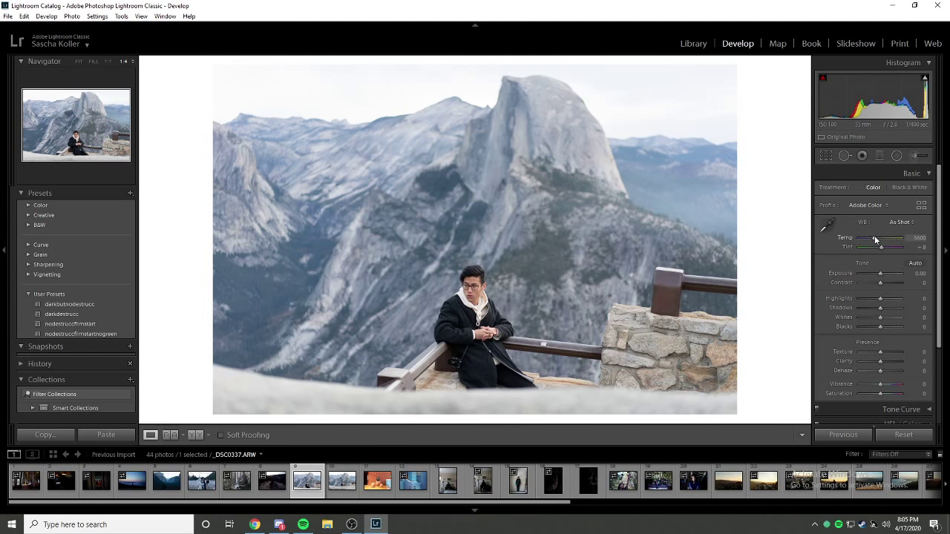
mouse_move(875, 240)
left_mouse_down()
mouse_move(884, 239)
mouse_move(867, 239)
mouse_move(873, 248)
mouse_move(884, 247)
left_mouse_up()
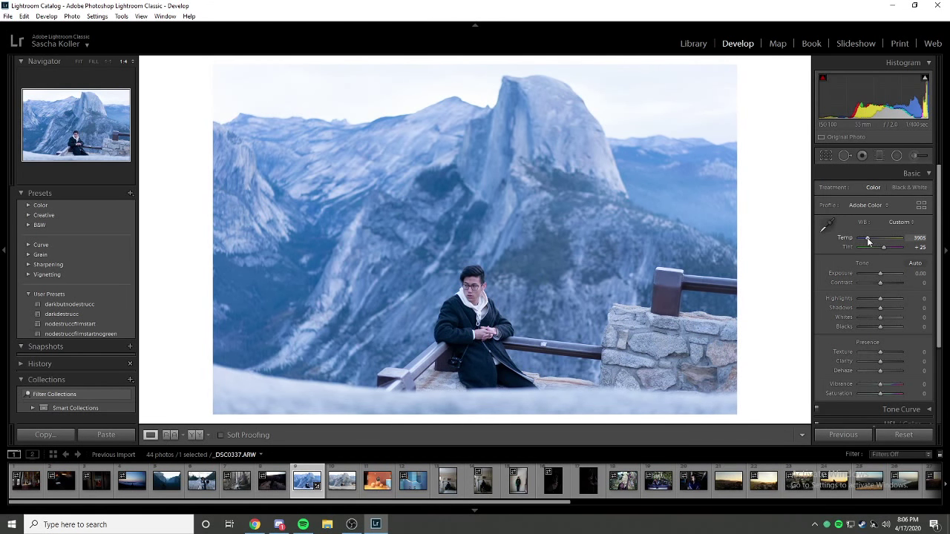
left_click_drag(869, 240, 882, 247)
Sample neutral targets with the White Balance Selector on the mountain rock and the man's face, finishing on the sky.
left_click(824, 224)
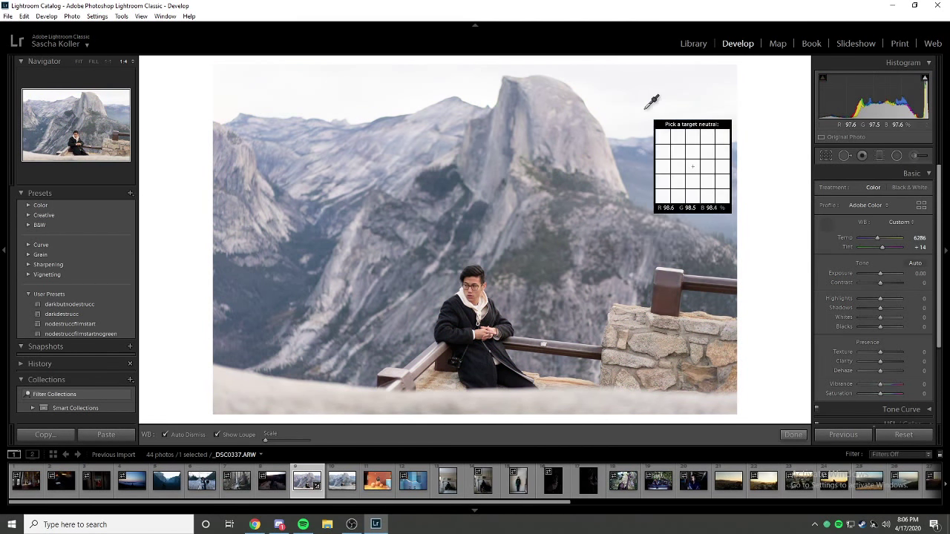
left_click(569, 134)
left_click(824, 224)
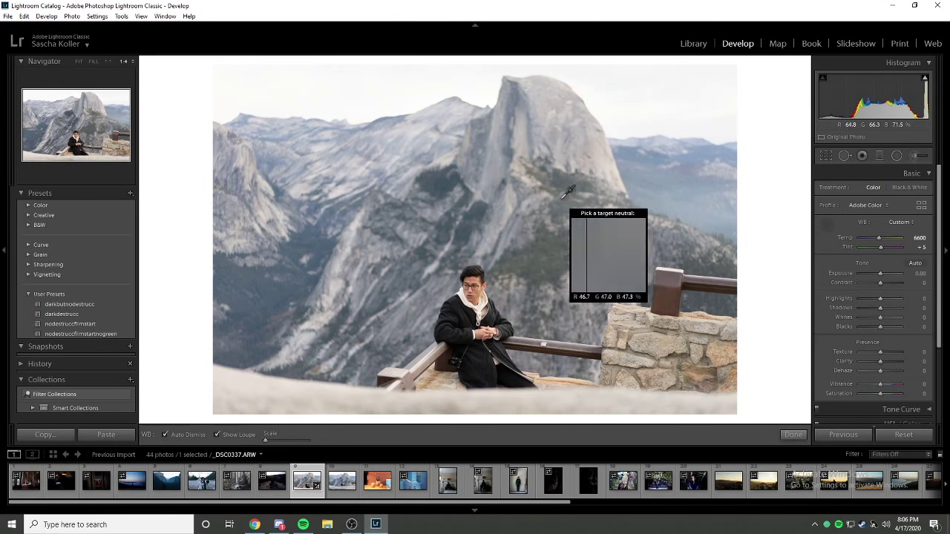
left_click(563, 120)
left_click(824, 225)
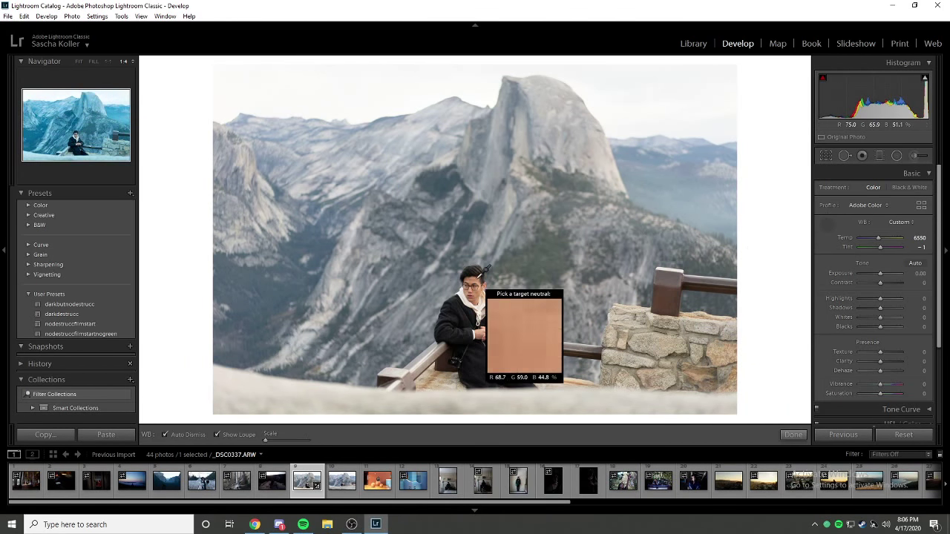
left_click(481, 275)
left_click(824, 224)
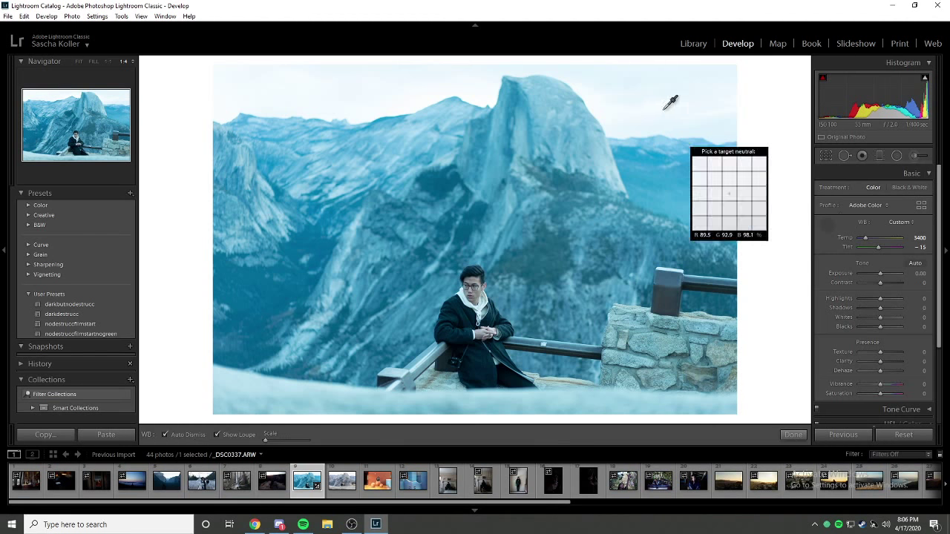
left_click(670, 101)
left_click(683, 97)
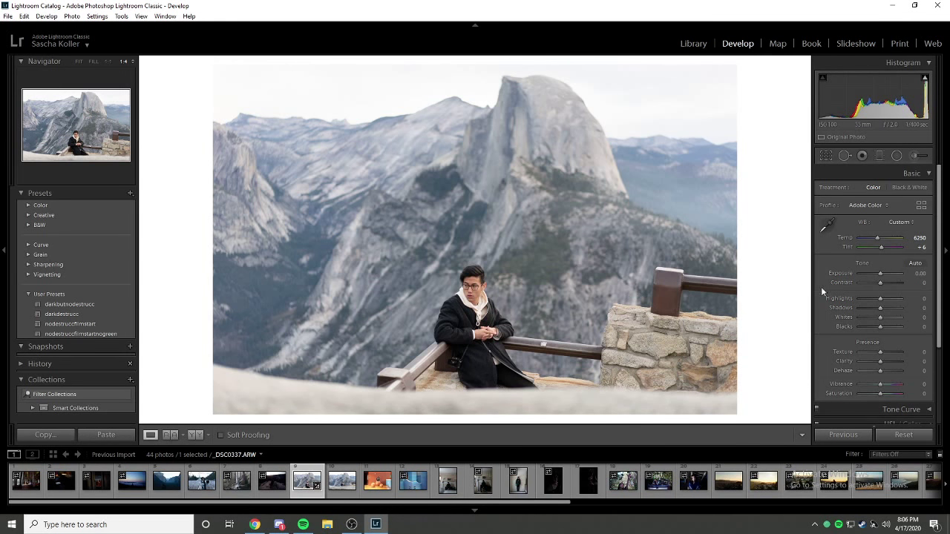
Cool the photo's white balance to Temp 4857 and Tint 0.
mouse_move(878, 237)
left_mouse_down()
mouse_move(870, 242)
mouse_move(880, 251)
left_mouse_up()
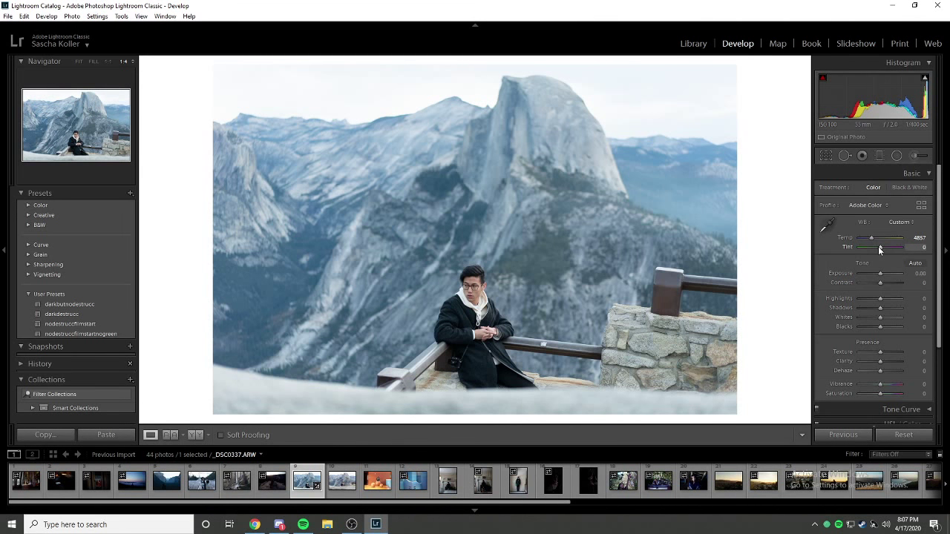
left_click(255, 525)
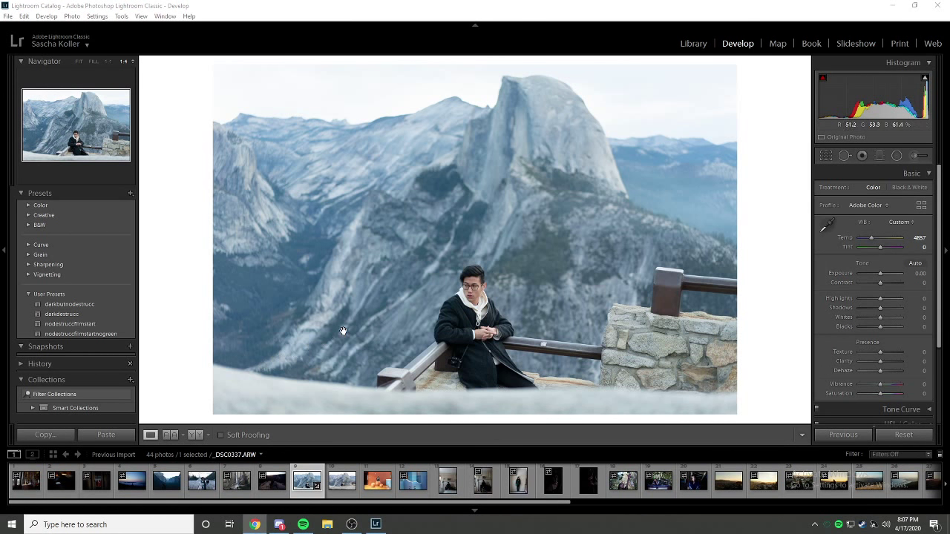
Reset the photo's adjustments and set the white balance to Temp 4024 and Tint +18.
left_click(896, 436)
left_click_drag(877, 239, 884, 247)
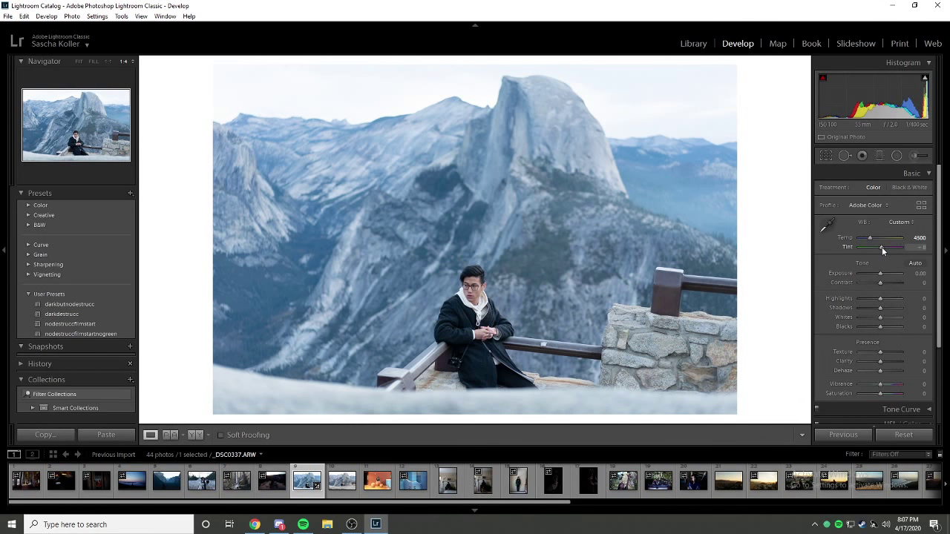
left_click_drag(883, 248, 871, 244)
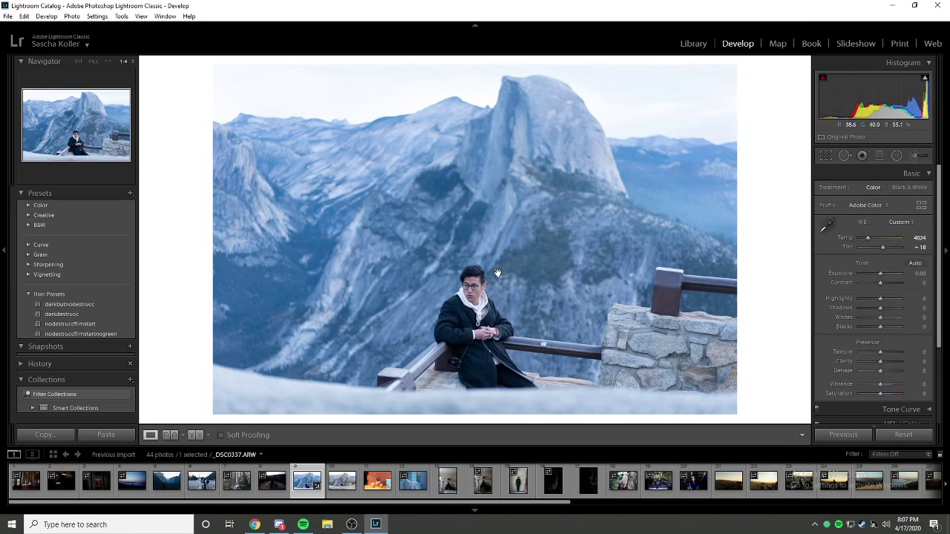
Inspect the cooled photo at 2:1 and 1:2 zoom, returning to the full view.
left_click(123, 60)
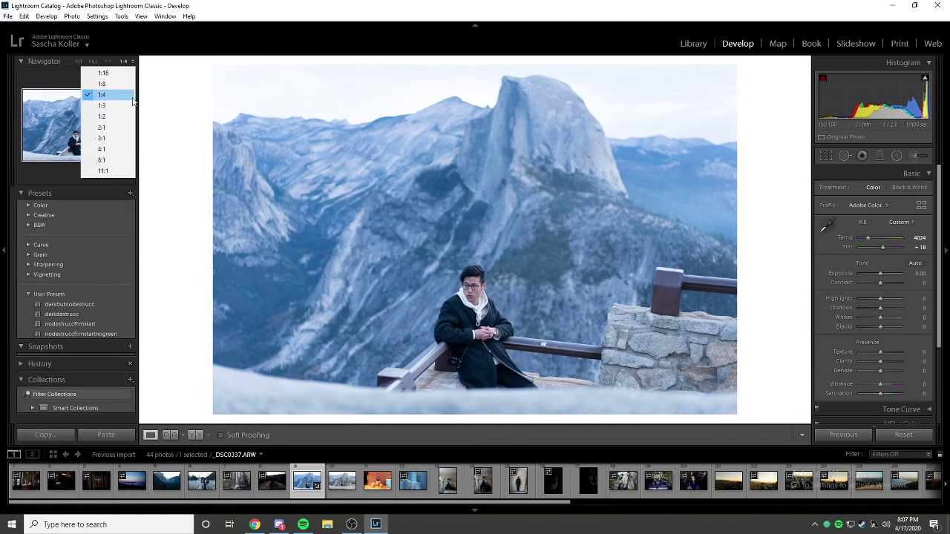
left_click(104, 130)
left_click(542, 269)
left_click(124, 60)
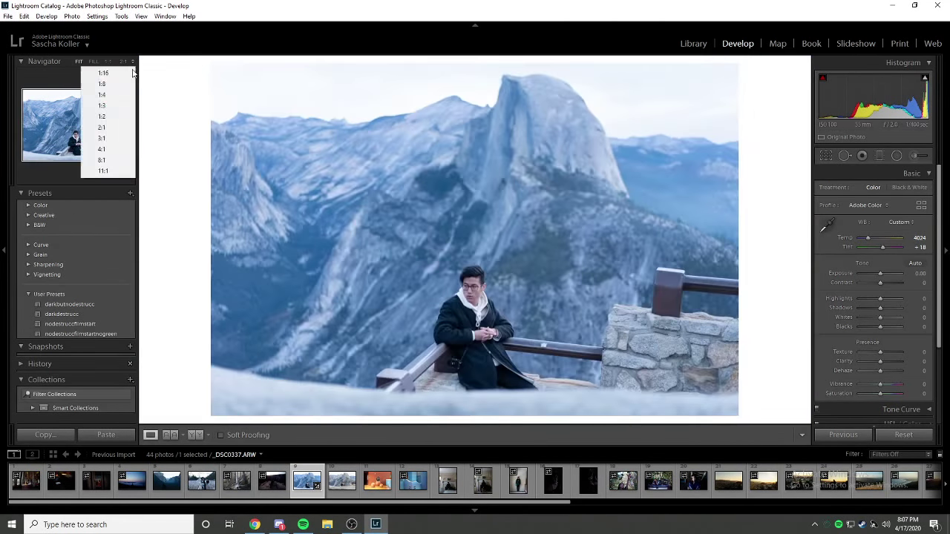
left_click(104, 118)
left_click(593, 254)
left_click(593, 255)
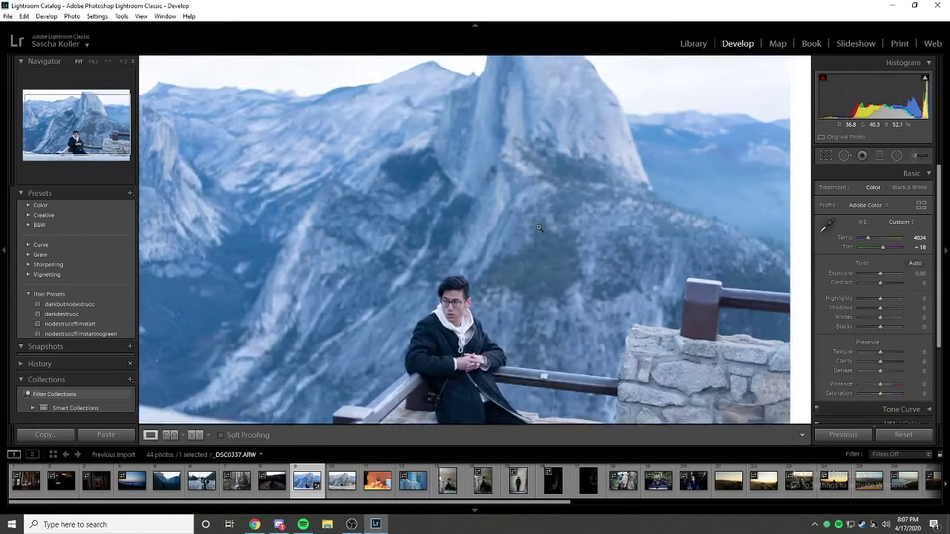
left_click(593, 255)
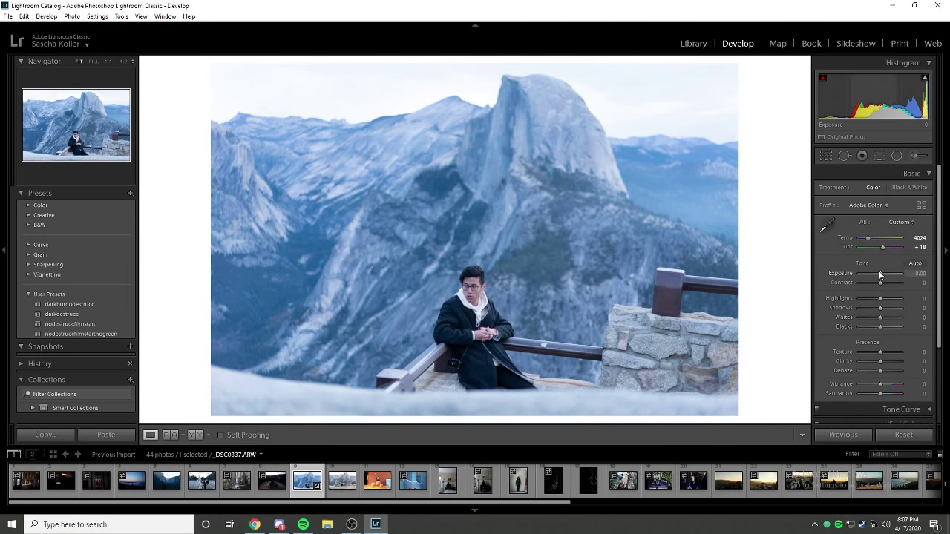
Raise the exposure of the mountain photo to +0.36.
left_click_drag(880, 275, 882, 273)
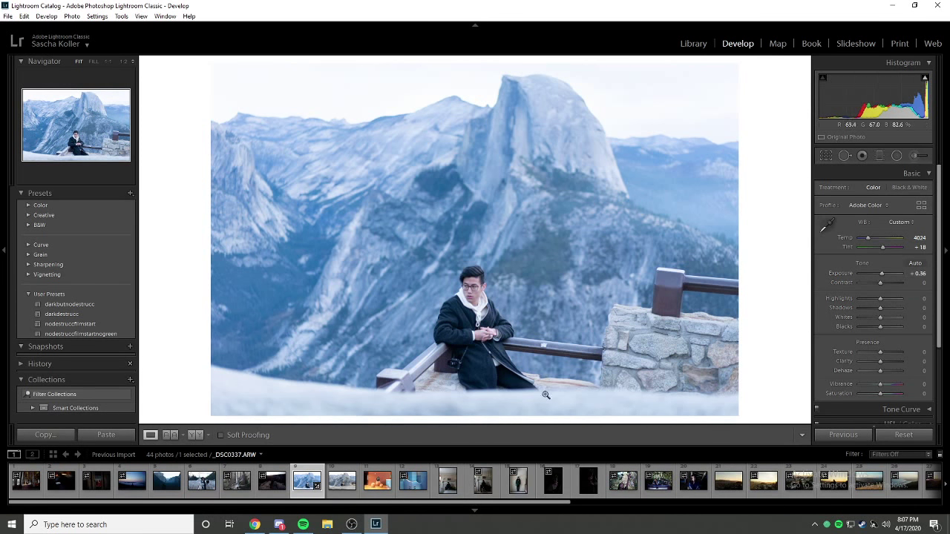
Open the dark photo _DSC4247.ARW, try exposure +0.76 and a change to the brightest tones through the histogram, and reset the photo.
left_click(555, 490)
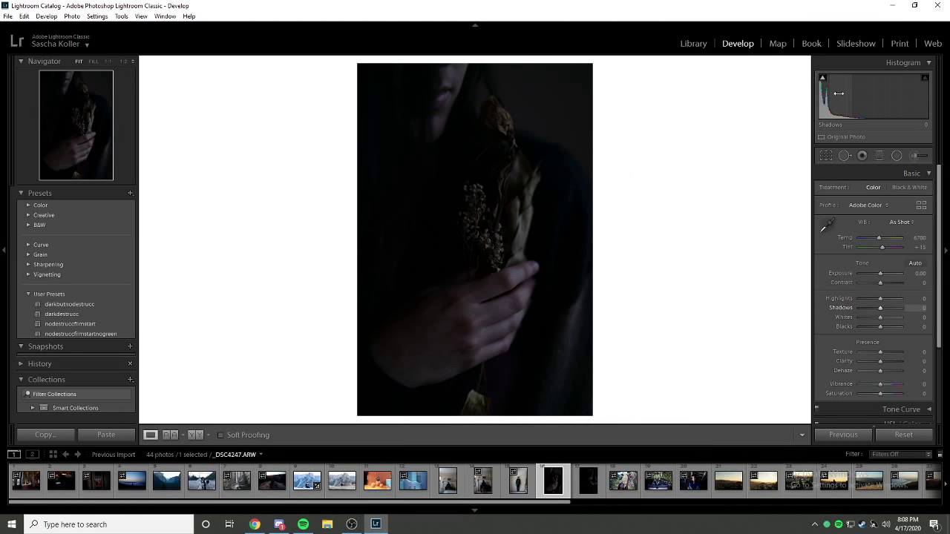
left_click_drag(881, 95, 907, 95)
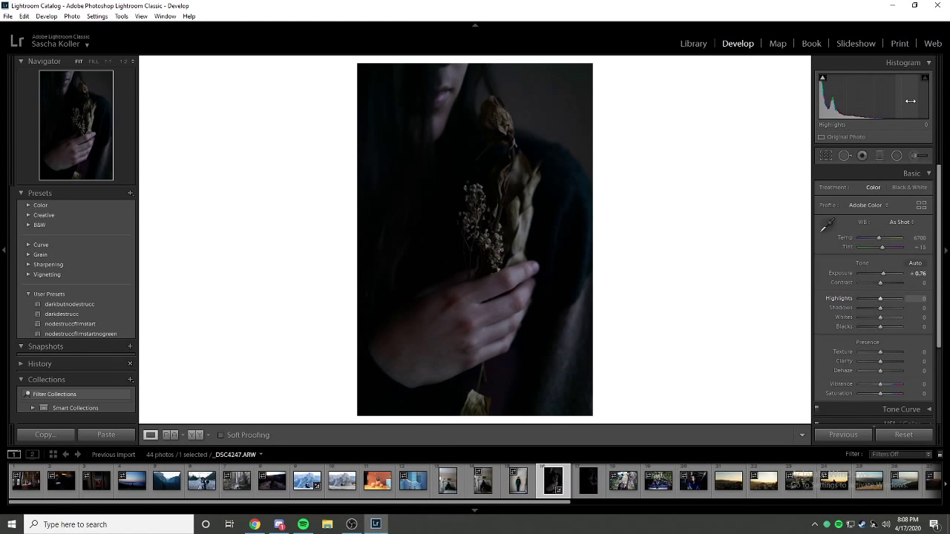
mouse_move(918, 97)
left_mouse_down()
mouse_move(937, 93)
mouse_move(920, 93)
left_mouse_up()
left_click(904, 435)
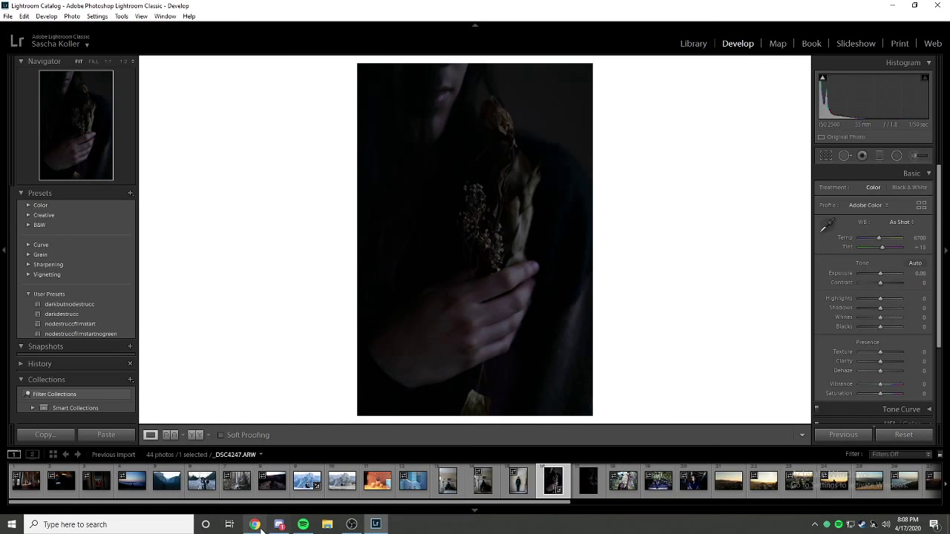
Return to the mountain photo _DSC0337.ARW and set its Contrast to +10.
left_click(307, 481)
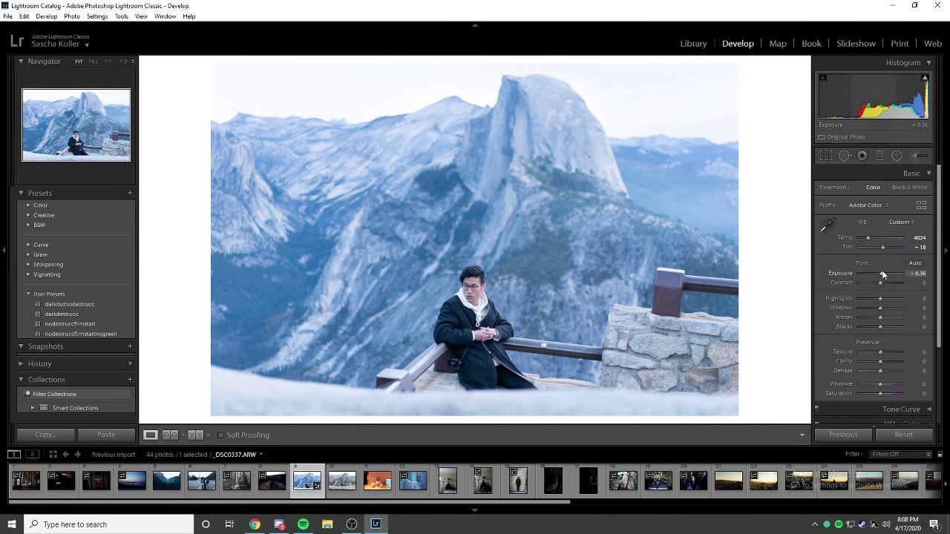
left_click_drag(883, 273, 881, 273)
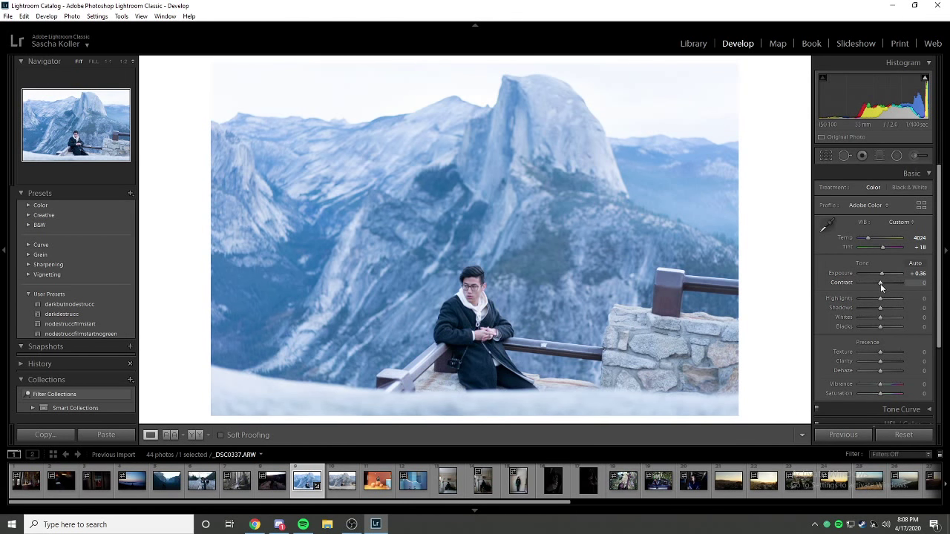
mouse_move(880, 283)
left_mouse_down()
mouse_move(891, 283)
mouse_move(867, 283)
mouse_move(896, 283)
left_mouse_up()
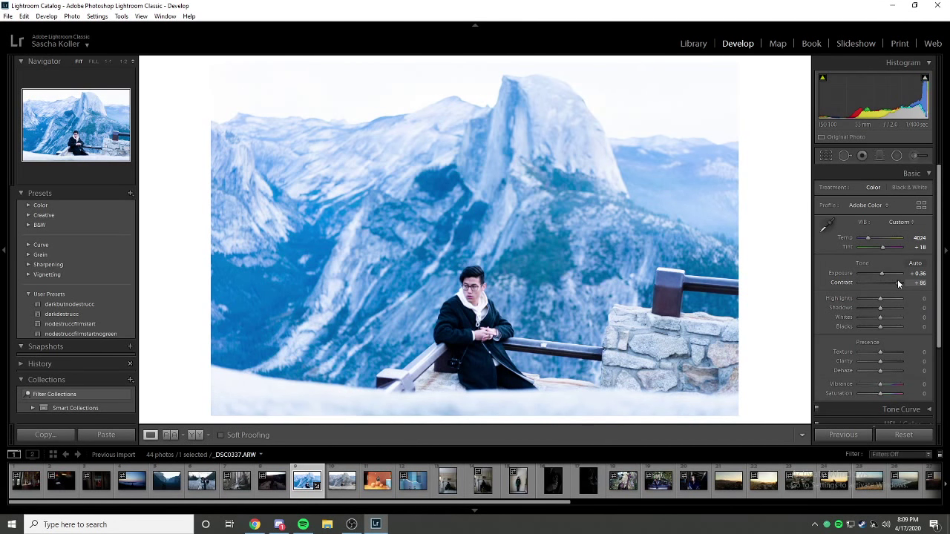
left_click_drag(897, 280, 883, 286)
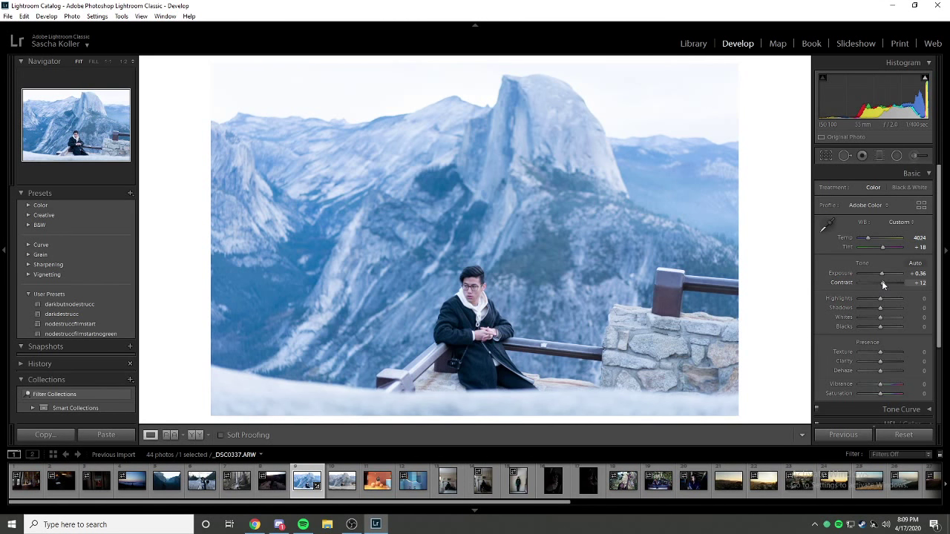
mouse_move(882, 285)
left_mouse_down()
mouse_move(891, 282)
mouse_move(882, 283)
left_mouse_up()
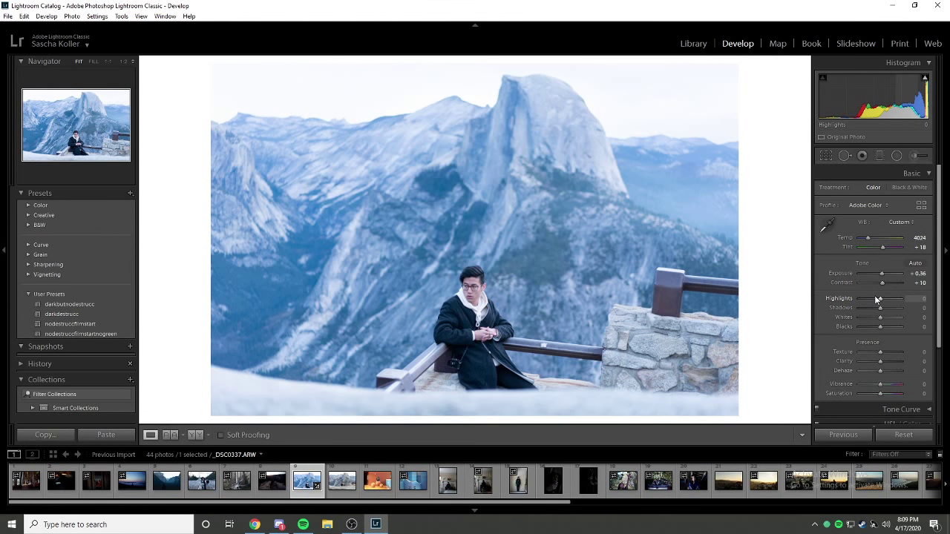
Set Highlights to +52 and Shadows to -36, trying Whites at +21 and resetting it in between.
left_click_drag(874, 295, 898, 297)
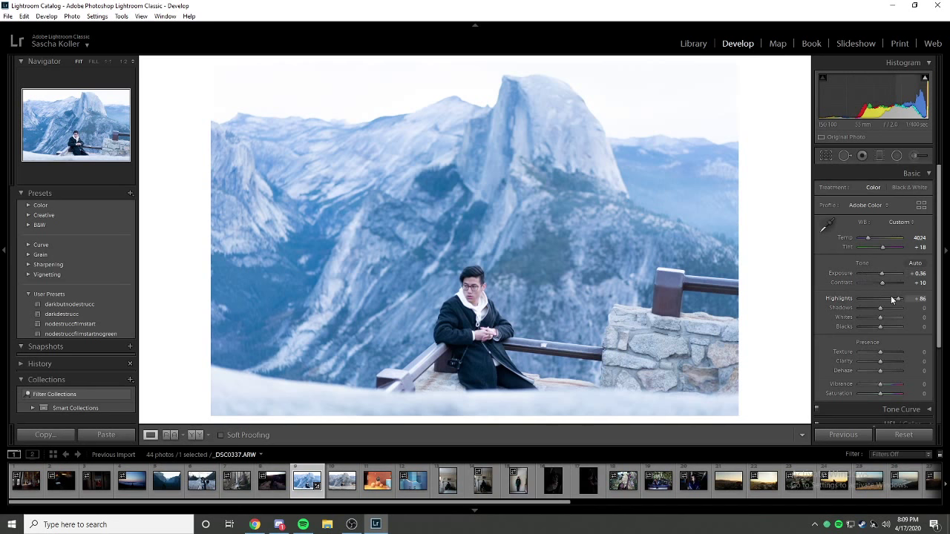
left_click_drag(898, 298, 894, 319)
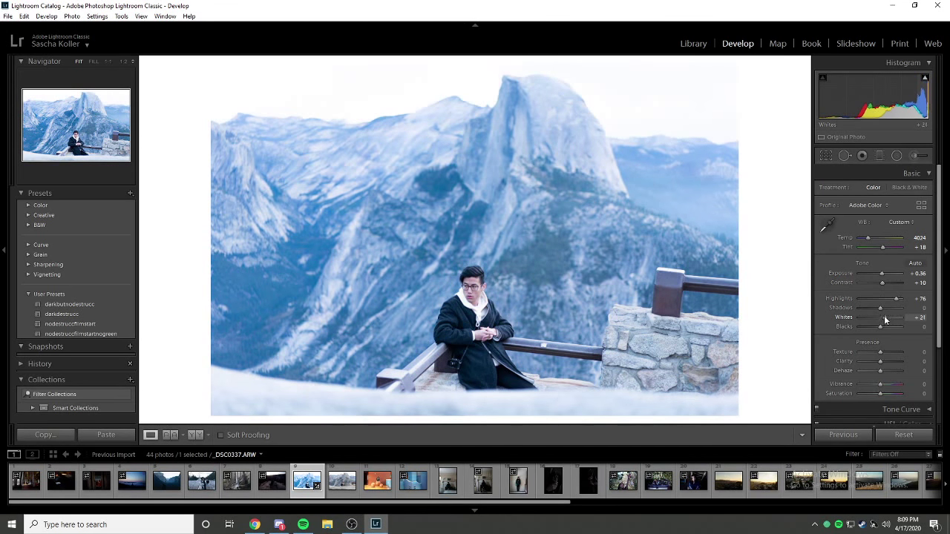
double_click(854, 317)
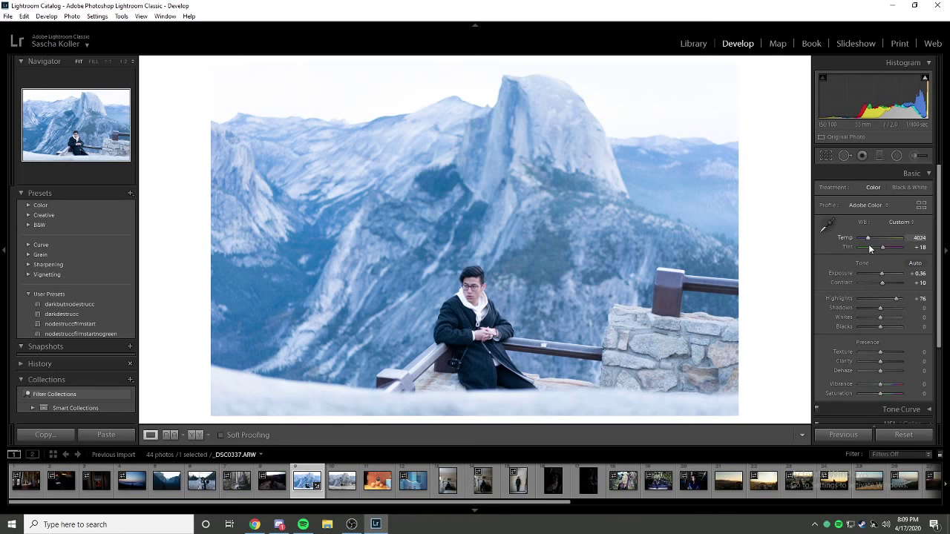
left_click_drag(896, 300, 873, 304)
Compare the photo with its unedited version and set Shadows to -64, Whites to -67 and Blacks to -29.
key("backslash")
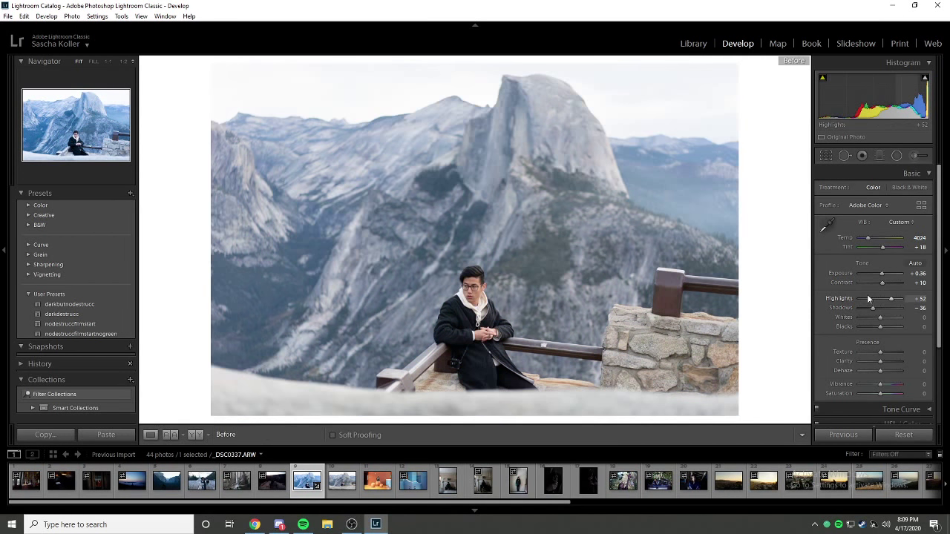
key("backslash")
key("backslash")
key("backslash")
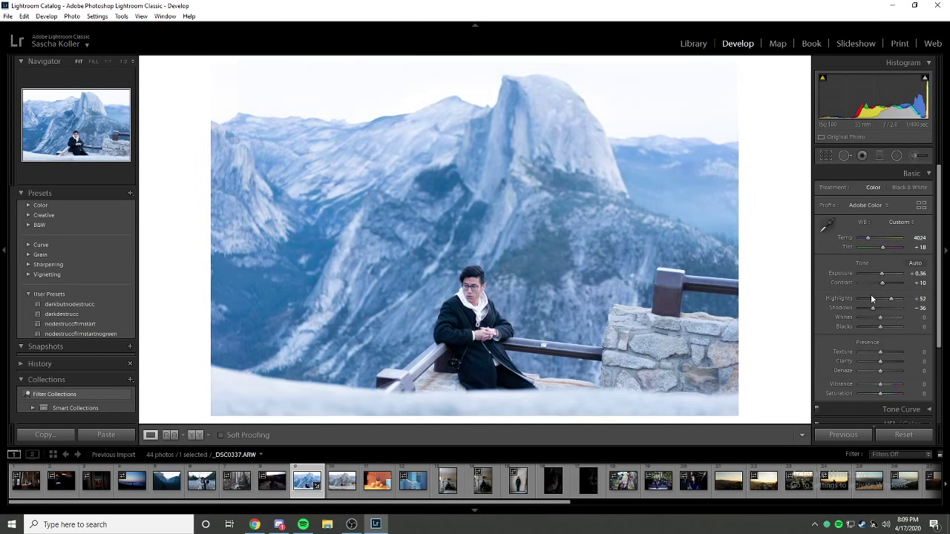
key("backslash")
key("backslash")
left_click_drag(872, 307, 875, 328)
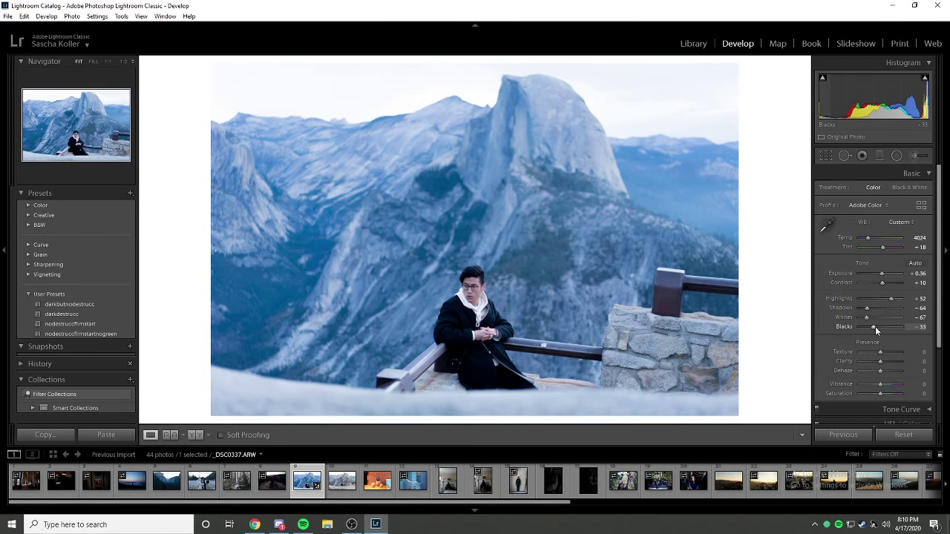
left_click_drag(871, 327, 874, 328)
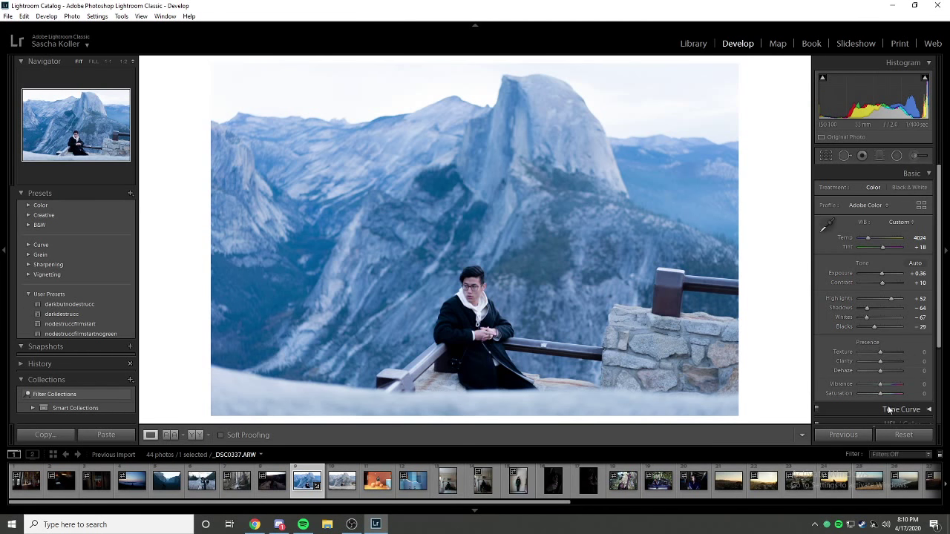
Try raising and lowering the mountain photo's Texture, down to -43, and reset it to 0.
scroll(895, 386, "down", 1)
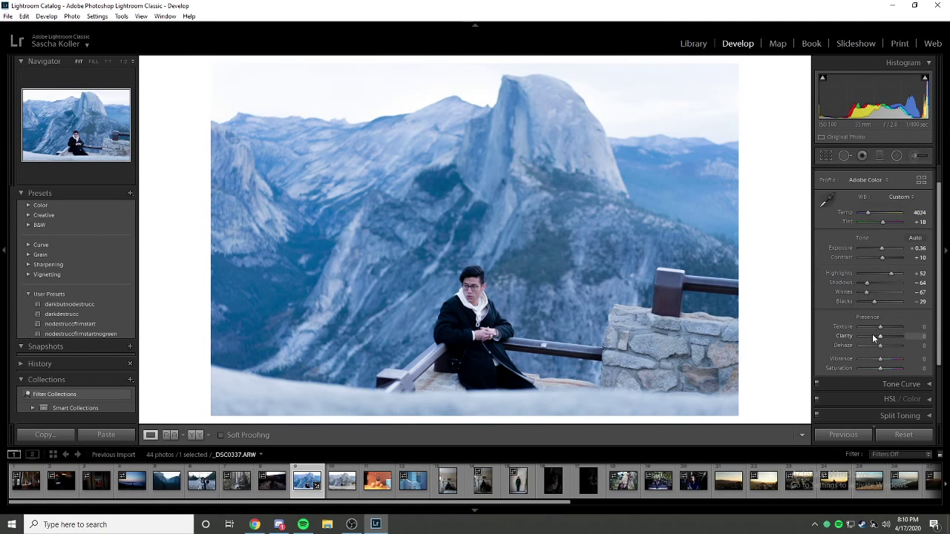
left_click_drag(880, 327, 899, 329)
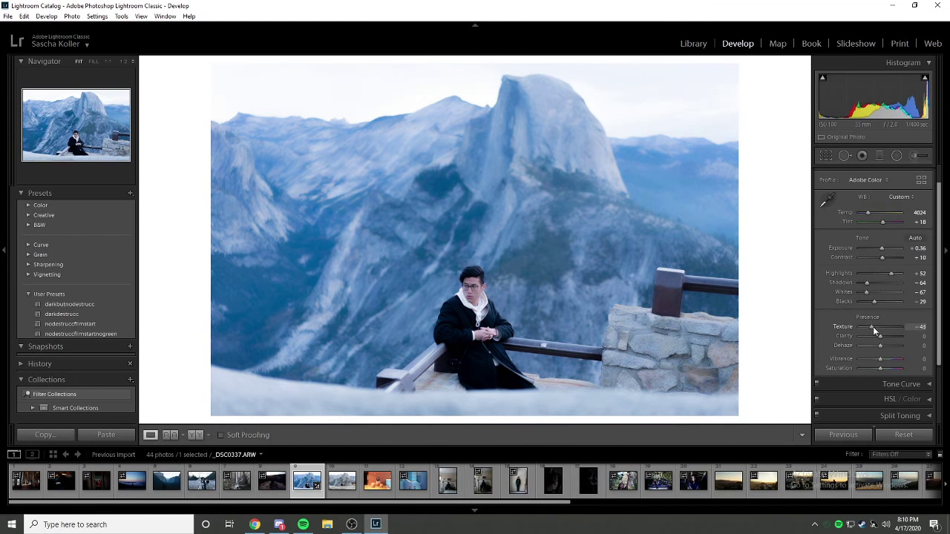
double_click(846, 326)
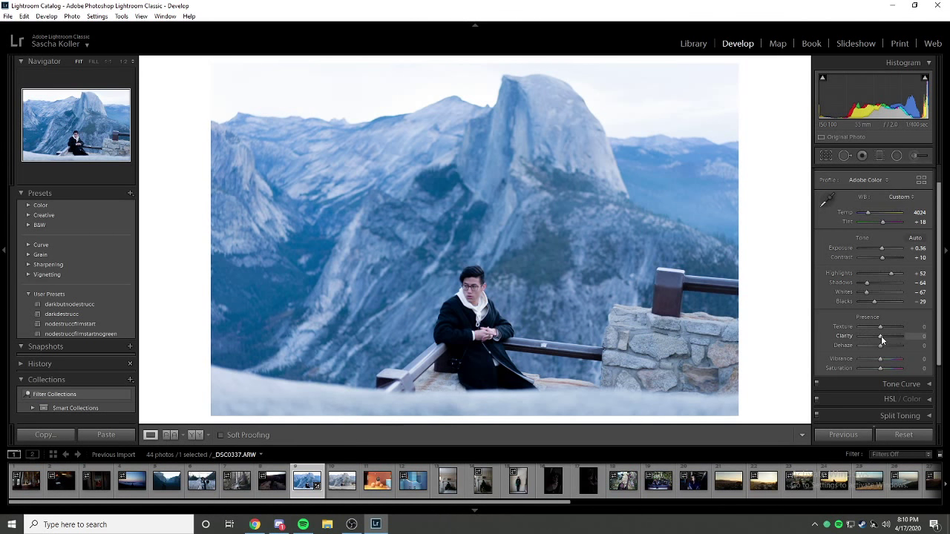
Try Clarity at +100 on the mountain photo, reset it, and lower it to -2.
mouse_move(881, 340)
left_mouse_down()
mouse_move(918, 339)
mouse_move(881, 338)
left_mouse_up()
left_click_drag(909, 339, 904, 370)
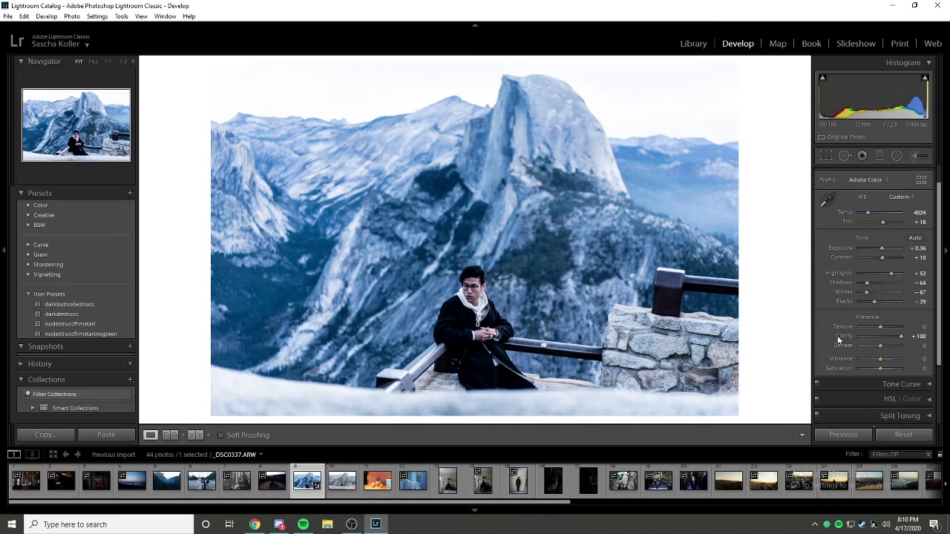
double_click(883, 337)
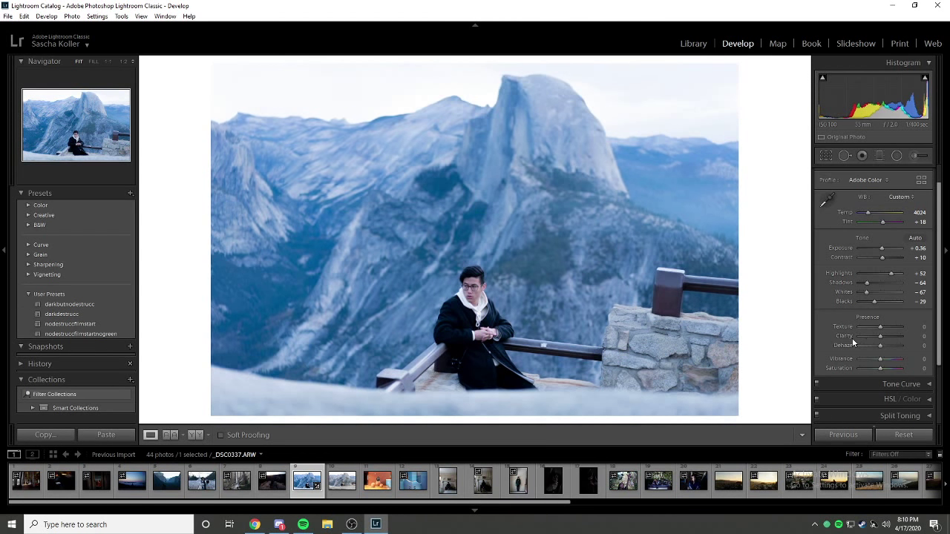
key("Down")
key("Down")
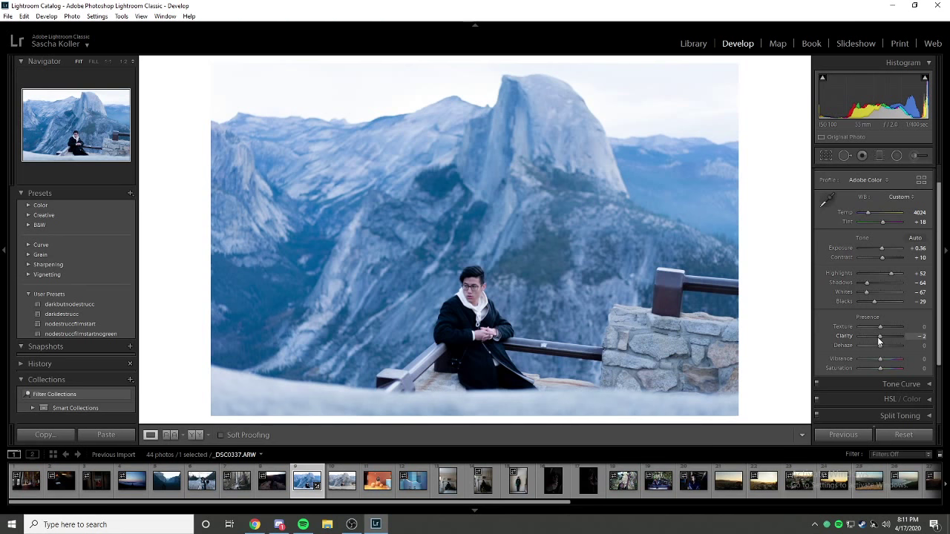
Inspect the man at 1:2 zoom, try Clarity and Dehaze changes, and reset both to 0 in the full view.
left_click(477, 290)
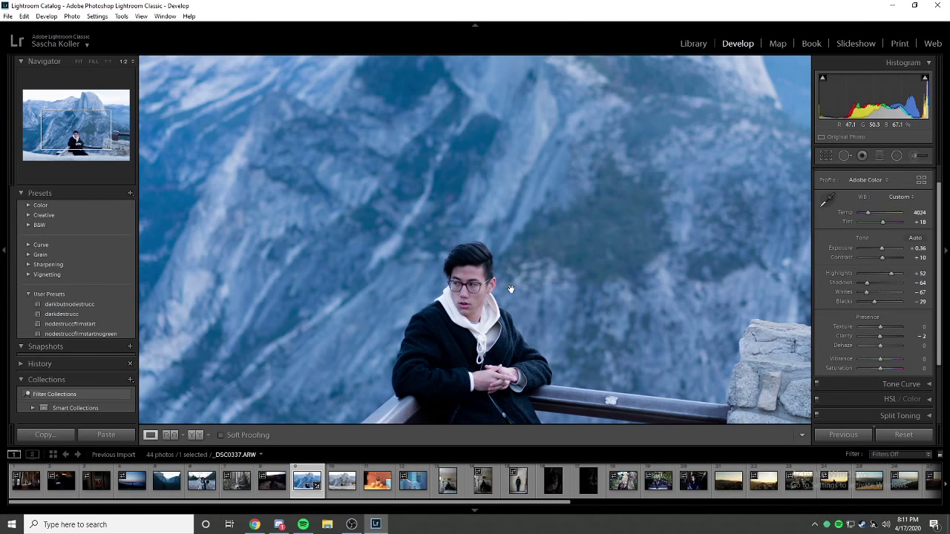
mouse_move(880, 335)
left_mouse_down()
mouse_move(869, 350)
mouse_move(886, 348)
left_mouse_up()
left_click(579, 181)
double_click(845, 344)
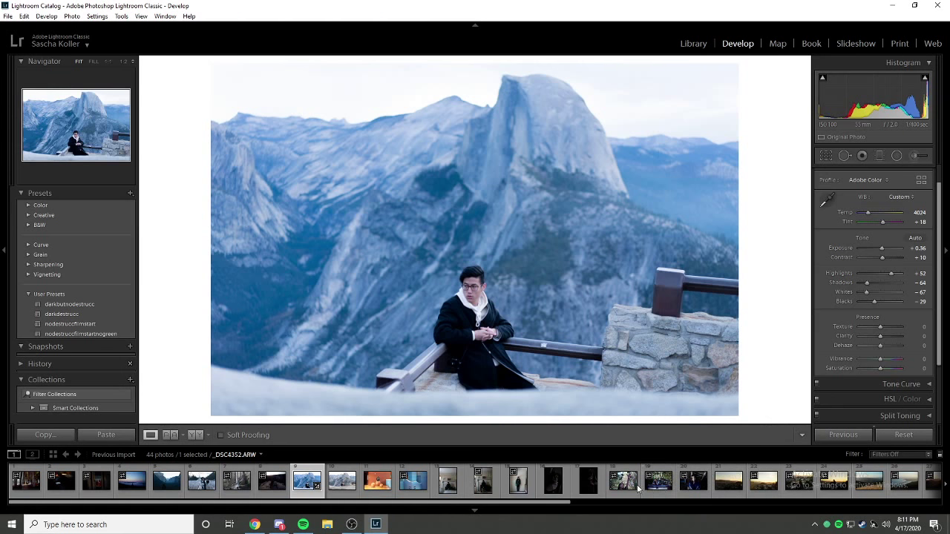
Open the hazy sunset photo _DSC2375.ARW, try Dehaze at +85 and -48, and reset it to 0.
scroll(702, 488, "down", 5)
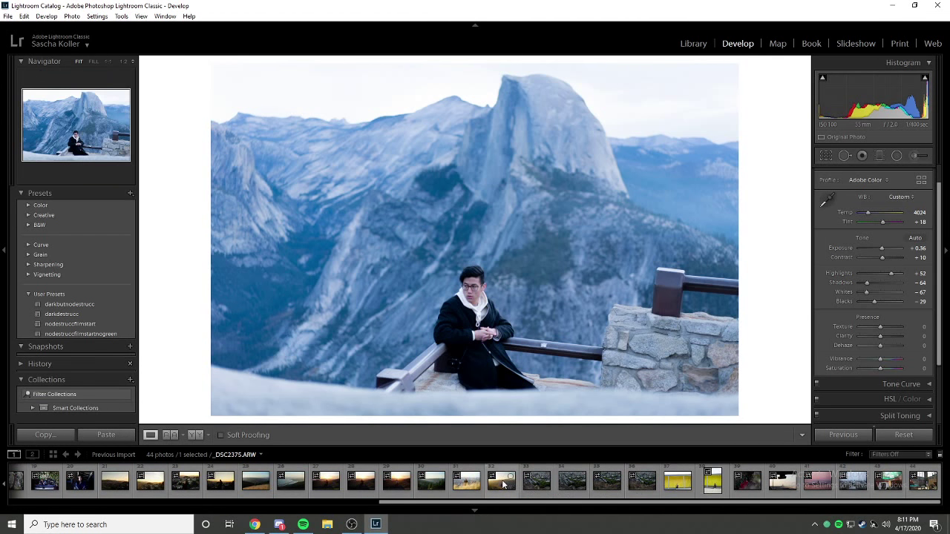
left_click(502, 484)
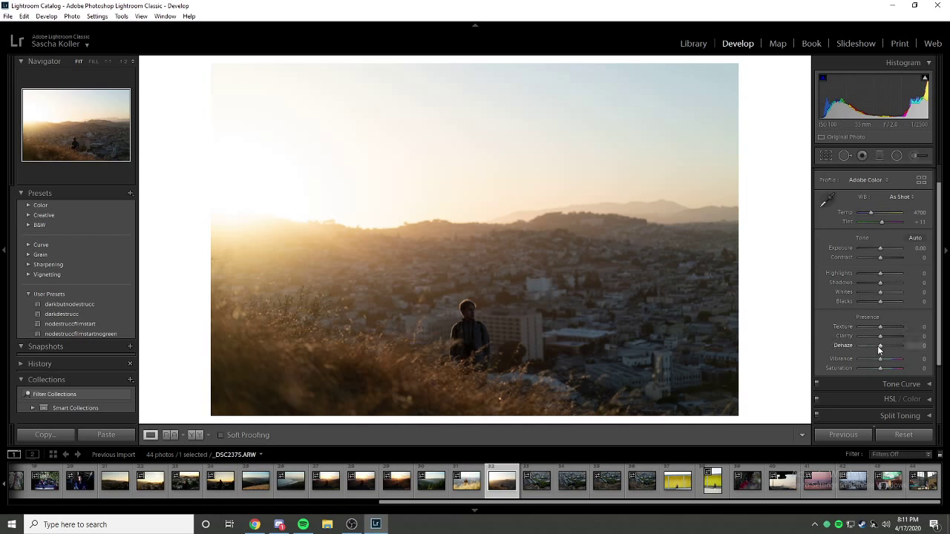
left_click_drag(879, 346, 896, 346)
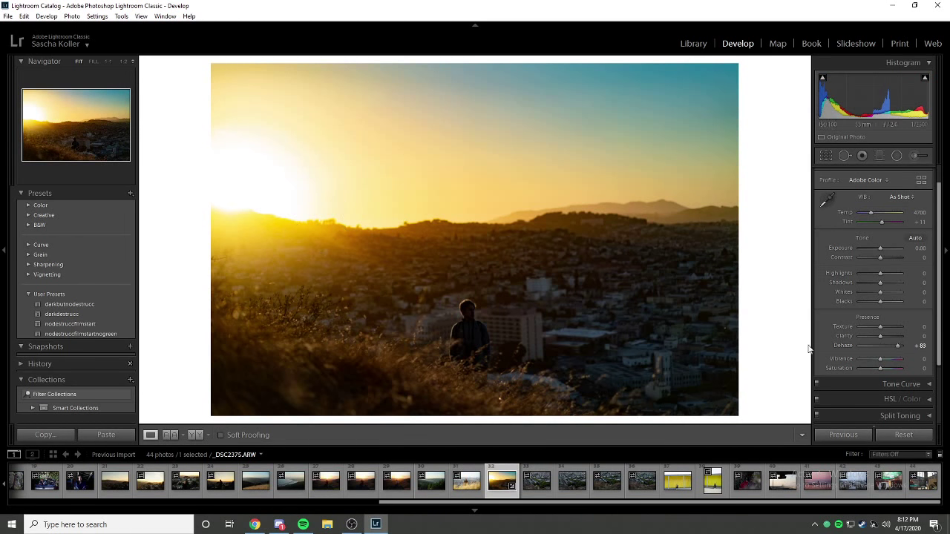
left_click_drag(897, 346, 867, 346)
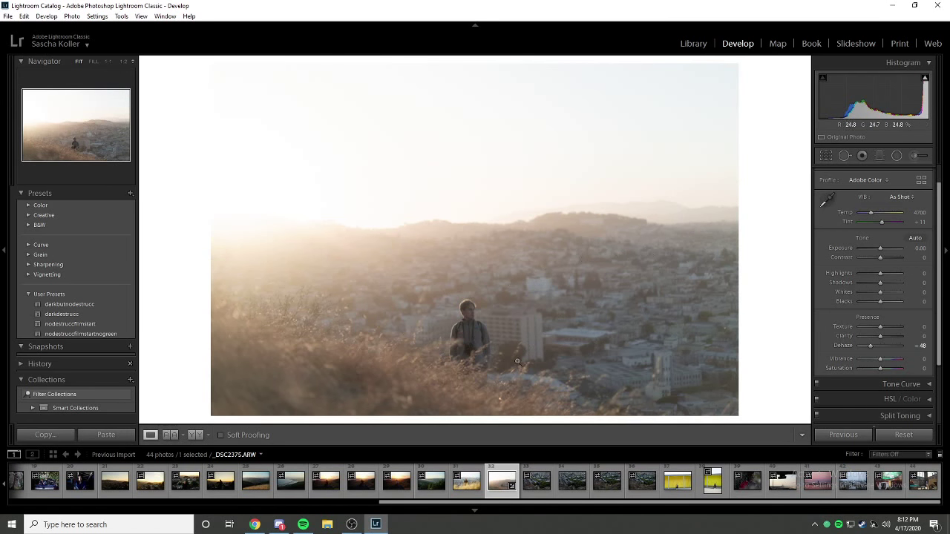
double_click(888, 343)
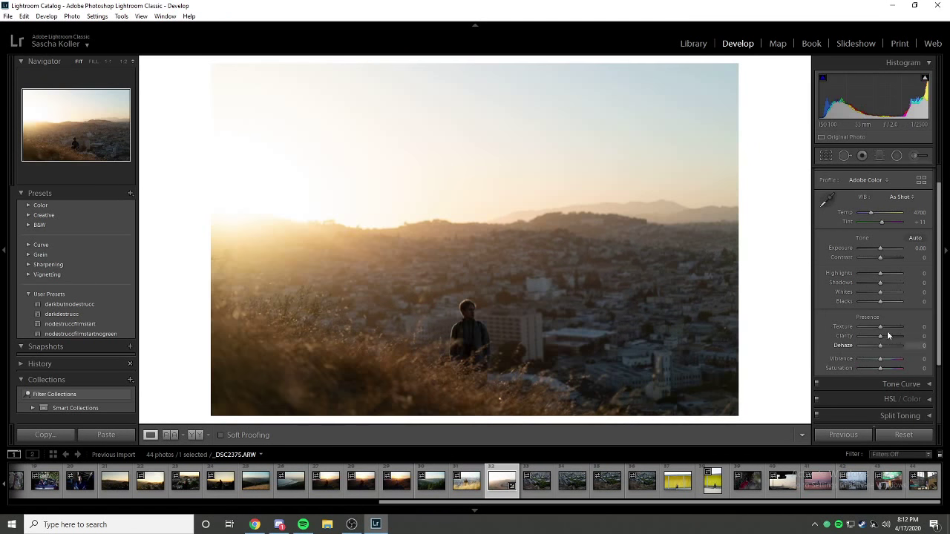
Return to the mountain photo _DSC0337.ARW and expand its Tone Curve settings.
scroll(150, 484, "up", 5)
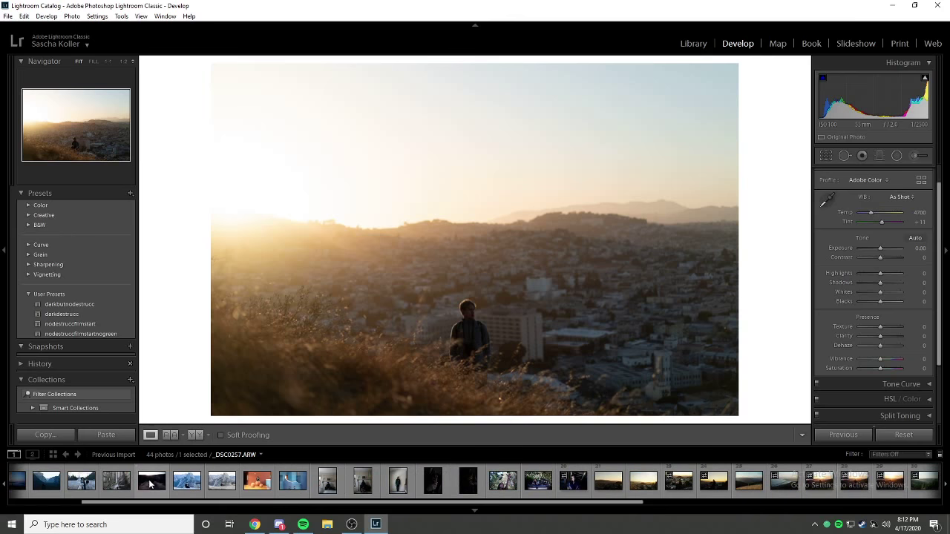
scroll(150, 484, "up", 3)
left_click(307, 481)
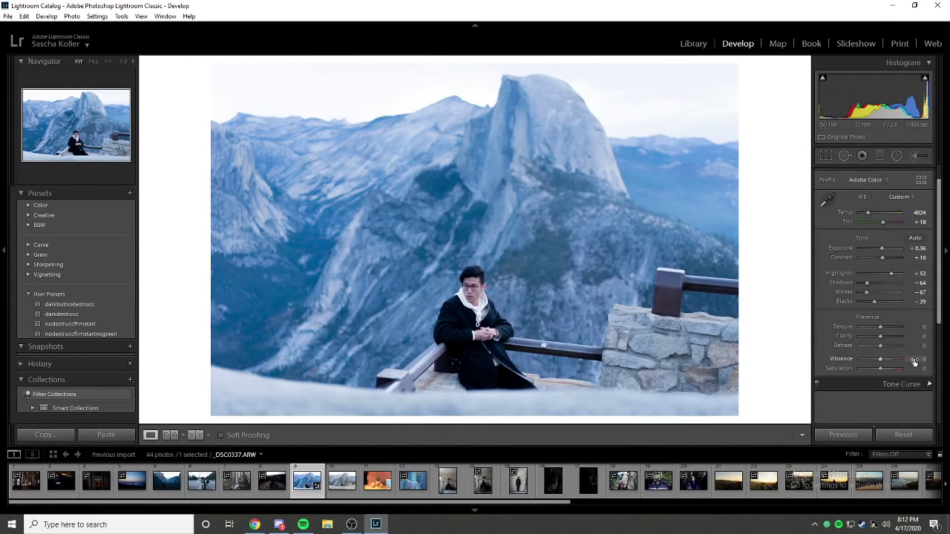
scroll(915, 361, "down", 3)
left_click(925, 412)
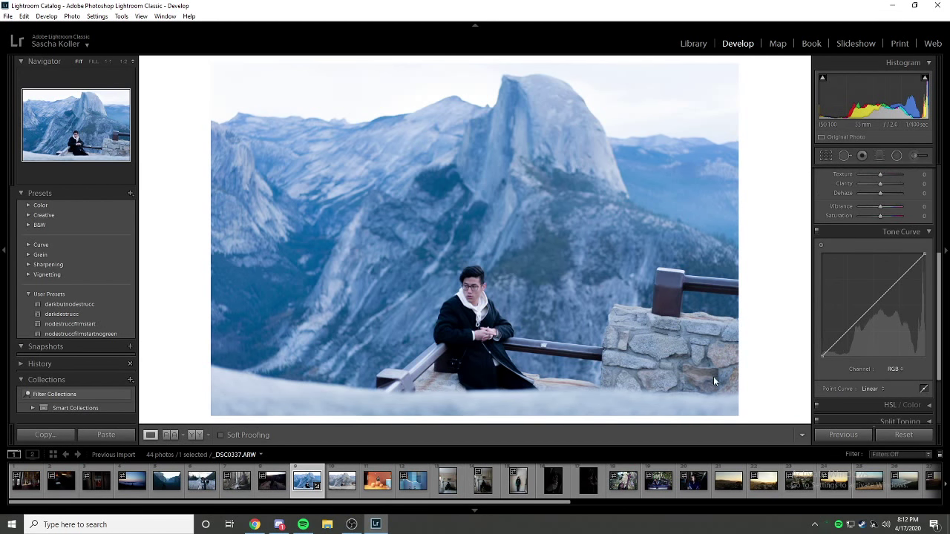
left_click(279, 525)
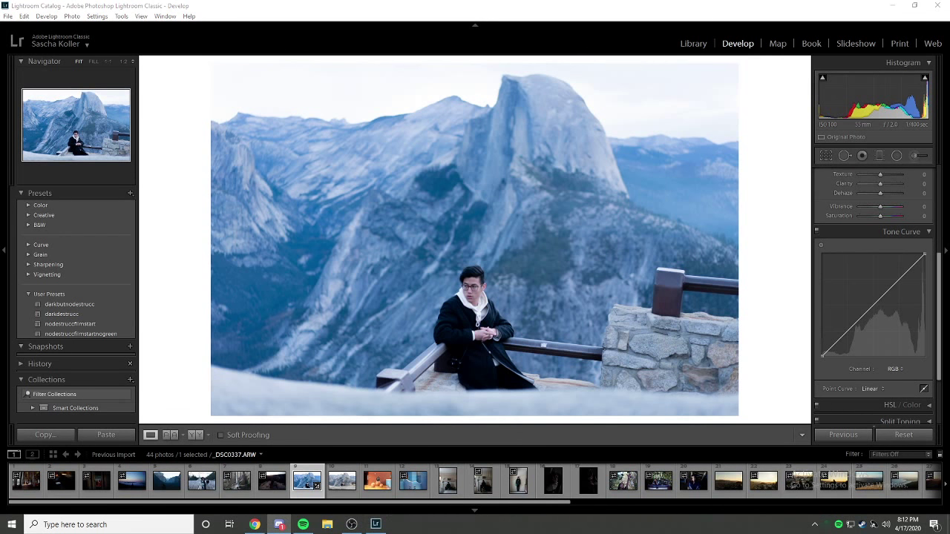
left_click(255, 524)
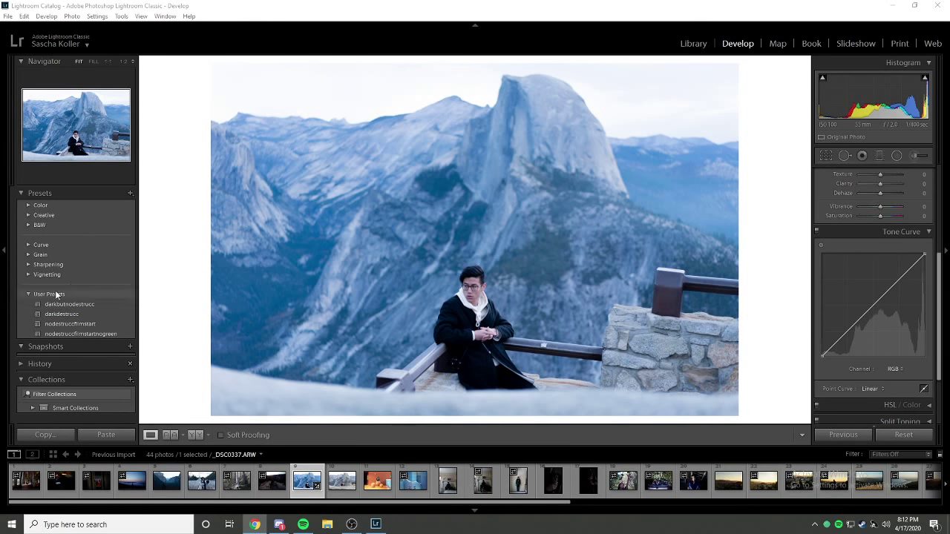
Add three evenly spaced points along the diagonal of the RGB tone curve.
left_click(848, 330)
left_click(873, 306)
left_click(898, 282)
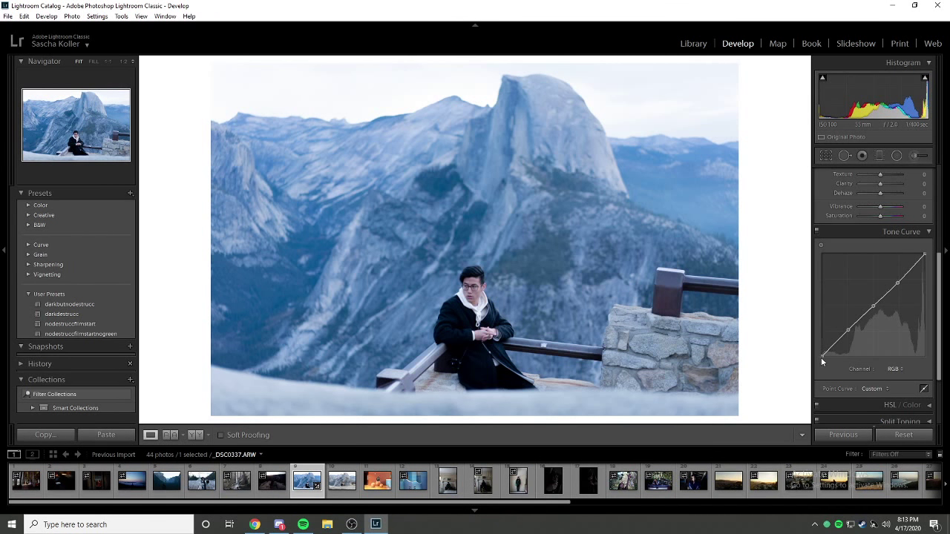
Zoom in on the man, try raising the tone curve's black point up to 100%, and return it to the origin.
mouse_move(821, 357)
left_mouse_down()
mouse_move(822, 345)
mouse_move(811, 344)
left_mouse_up()
left_click(501, 338)
left_click_drag(443, 359, 460, 332)
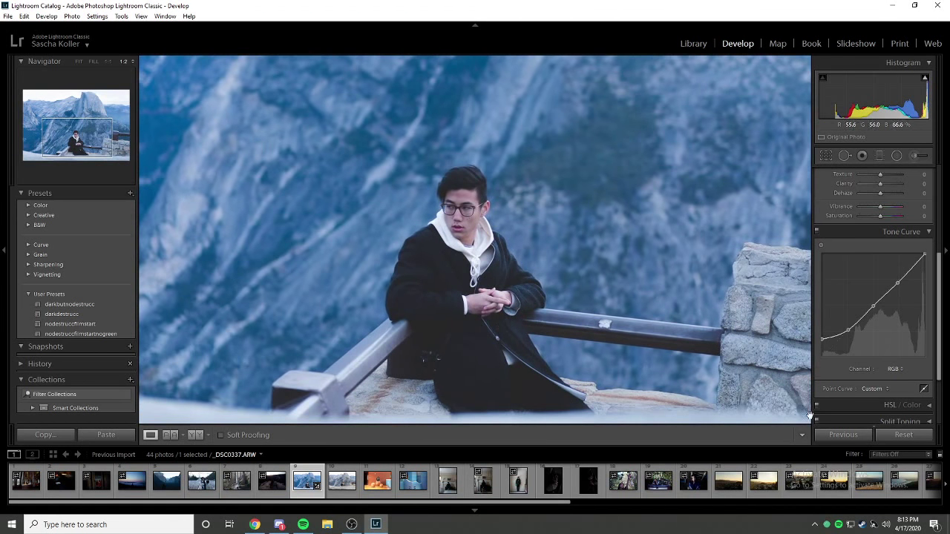
left_click_drag(817, 349, 800, 253)
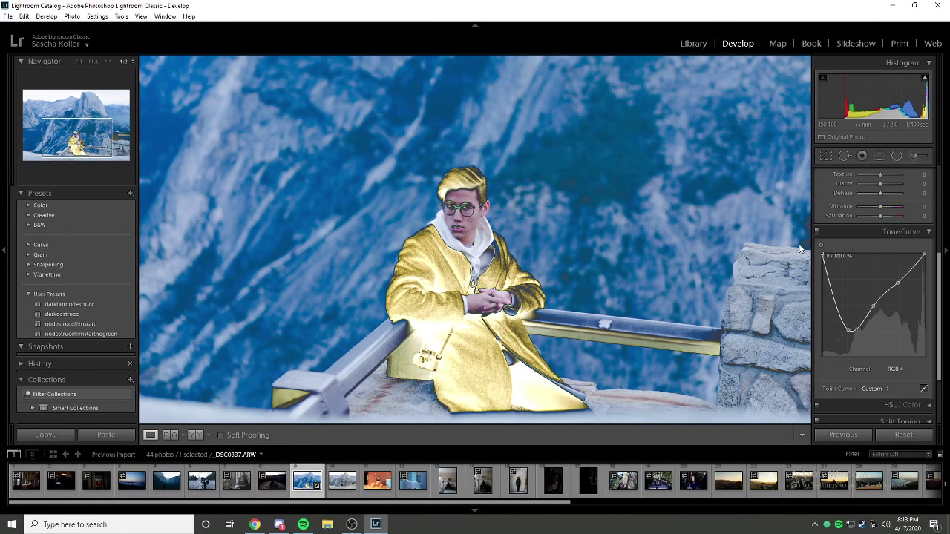
left_click_drag(798, 256, 821, 255)
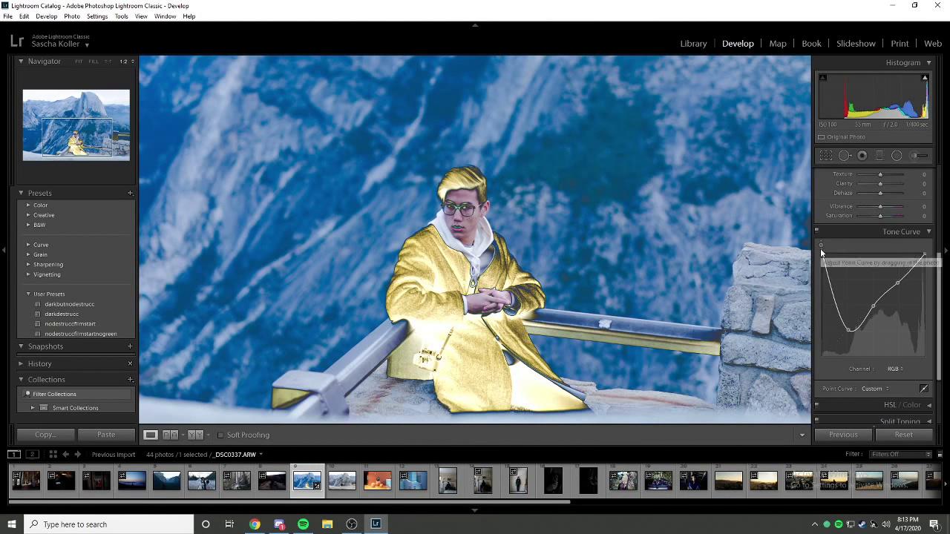
left_click_drag(824, 256, 800, 358)
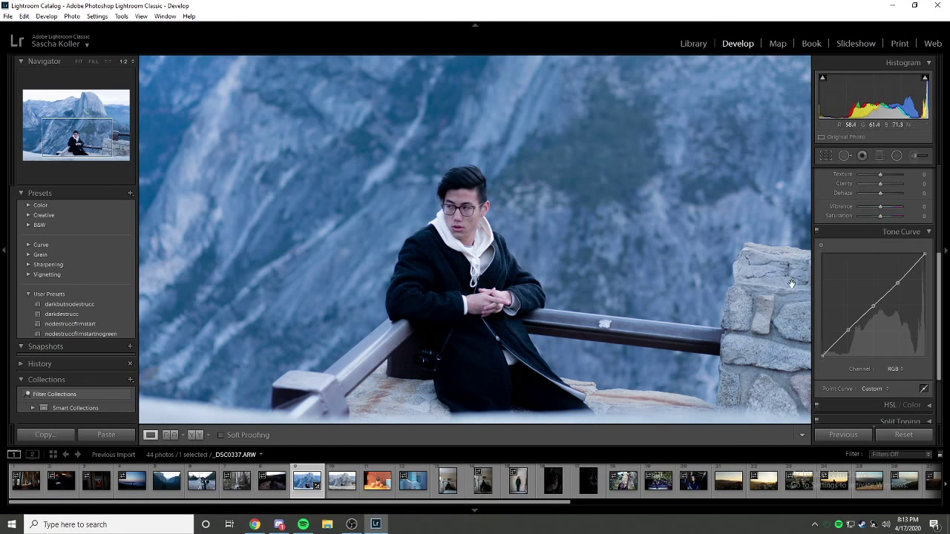
Try pulling the RGB tone curve's shadow point below the diagonal and move it back onto the line.
mouse_move(824, 360)
left_mouse_down()
mouse_move(811, 349)
mouse_move(813, 312)
mouse_move(808, 338)
mouse_move(821, 358)
left_mouse_up()
left_click_drag(850, 329, 853, 340)
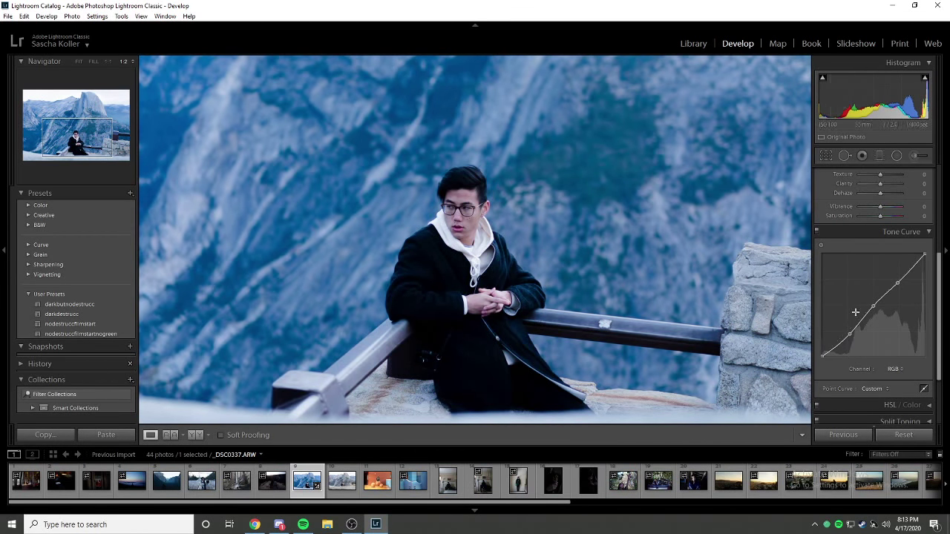
mouse_move(849, 334)
left_mouse_down()
mouse_move(853, 343)
mouse_move(851, 327)
left_mouse_up()
scroll(879, 302, "up", 5)
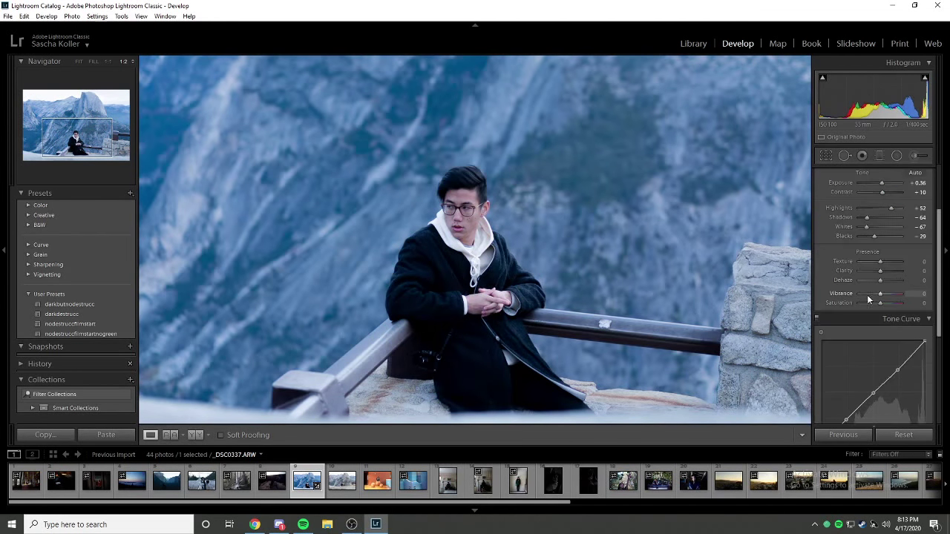
scroll(864, 304, "down", 5)
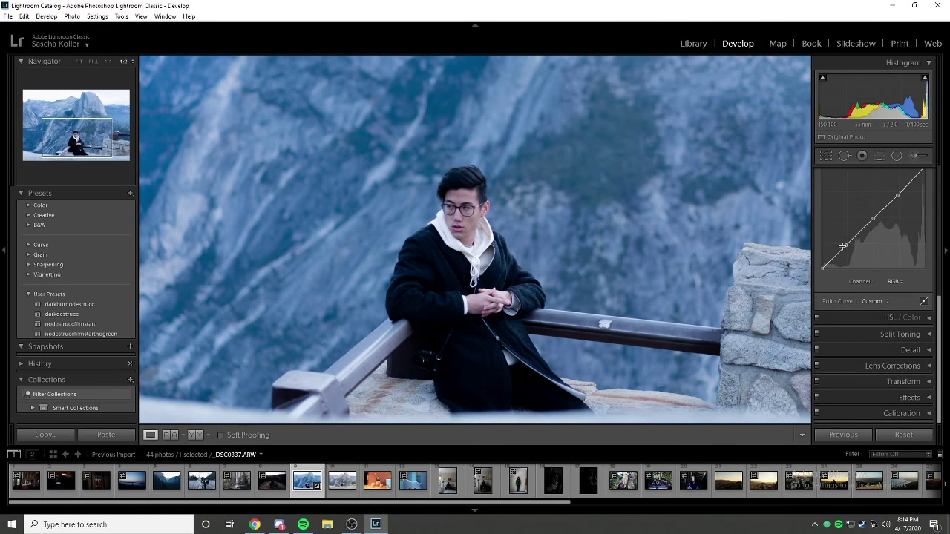
Lower the RGB tone curve's highlight point slightly below the diagonal and bring the white point down slightly.
left_click_drag(846, 245, 900, 196)
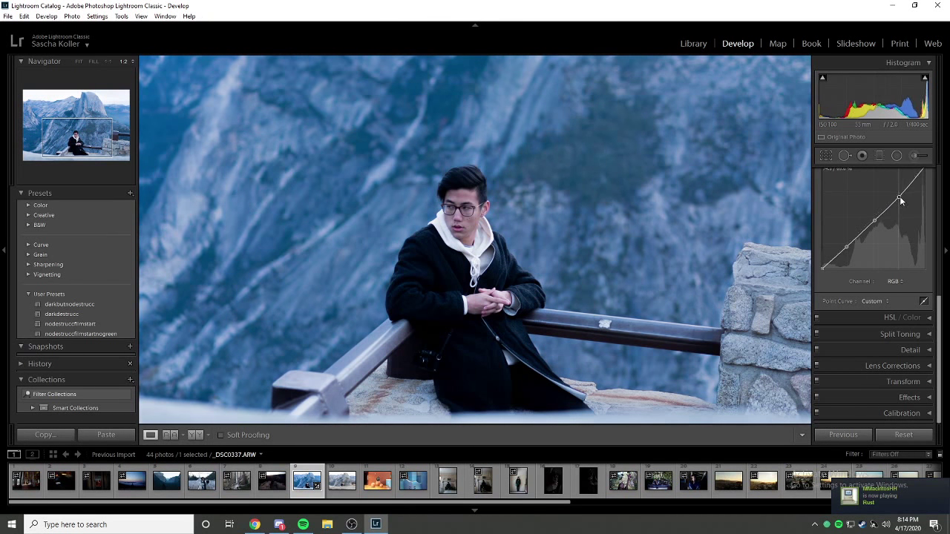
scroll(917, 254, "up", 3)
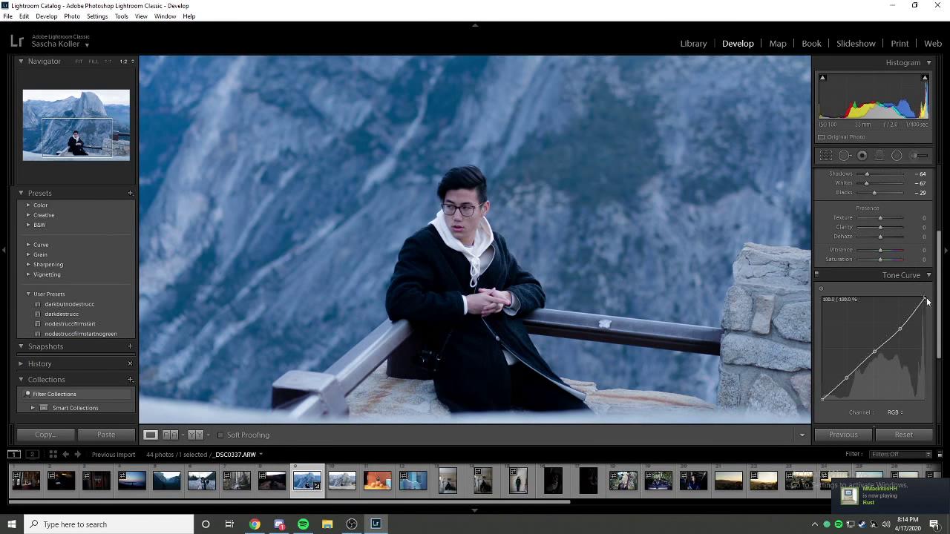
left_click_drag(924, 299, 926, 325)
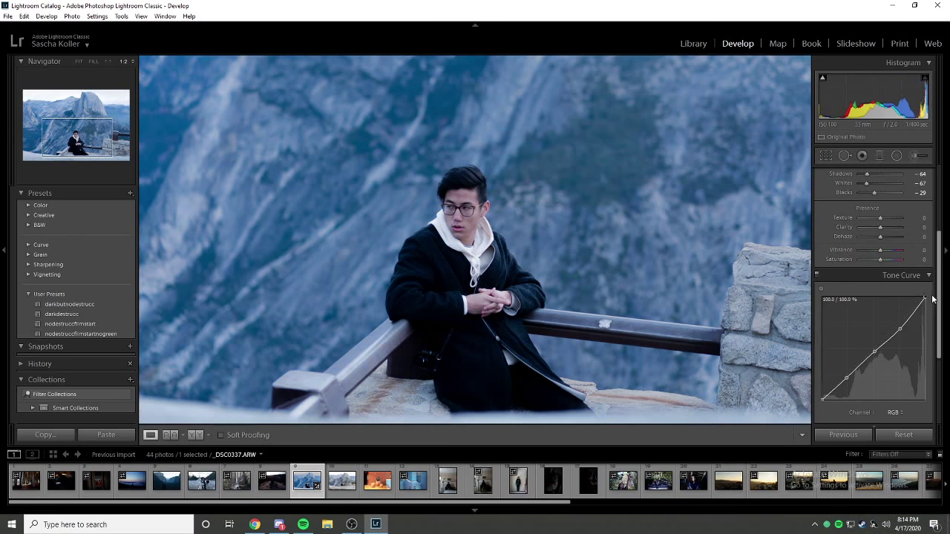
key("ctrl+z")
mouse_move(925, 298)
left_mouse_down()
mouse_move(936, 409)
mouse_move(927, 297)
left_mouse_up()
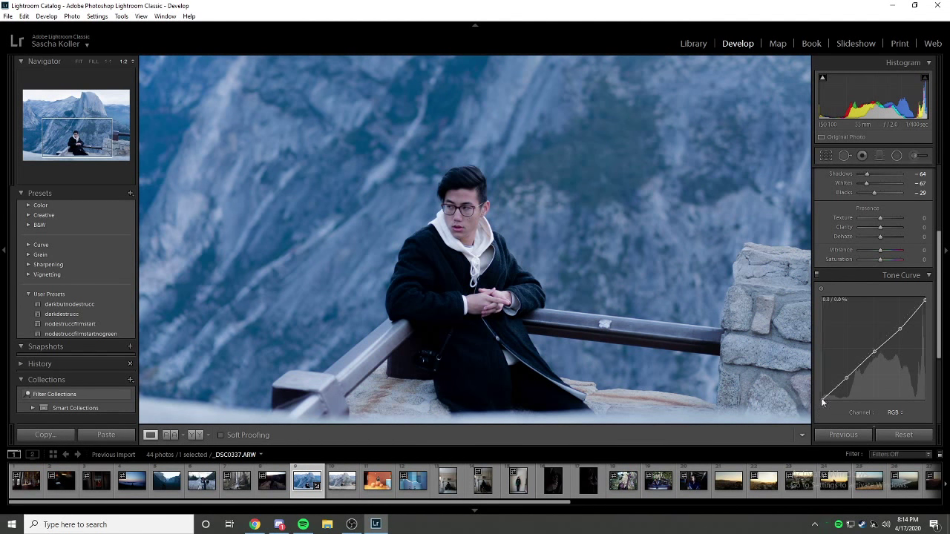
Raise the RGB tone curve's black point slightly to fade the blacks, keeping the shadow, midtone and highlight points just below the diagonal.
left_click_drag(823, 401, 822, 392)
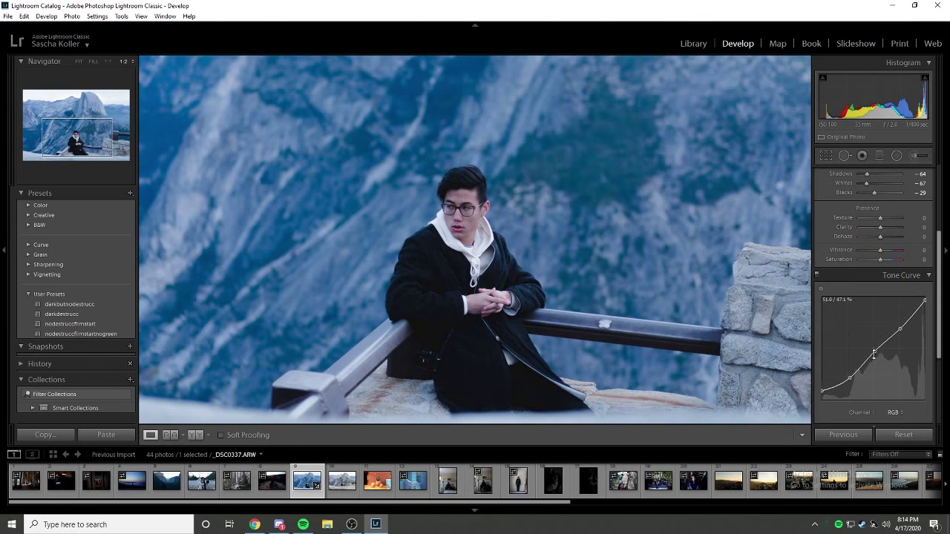
left_click_drag(899, 329, 901, 327)
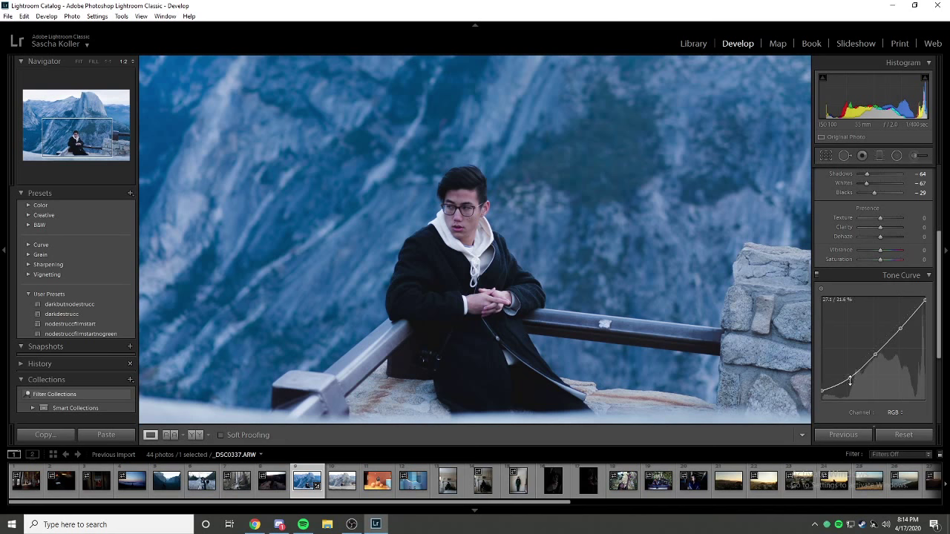
left_click_drag(850, 381, 850, 378)
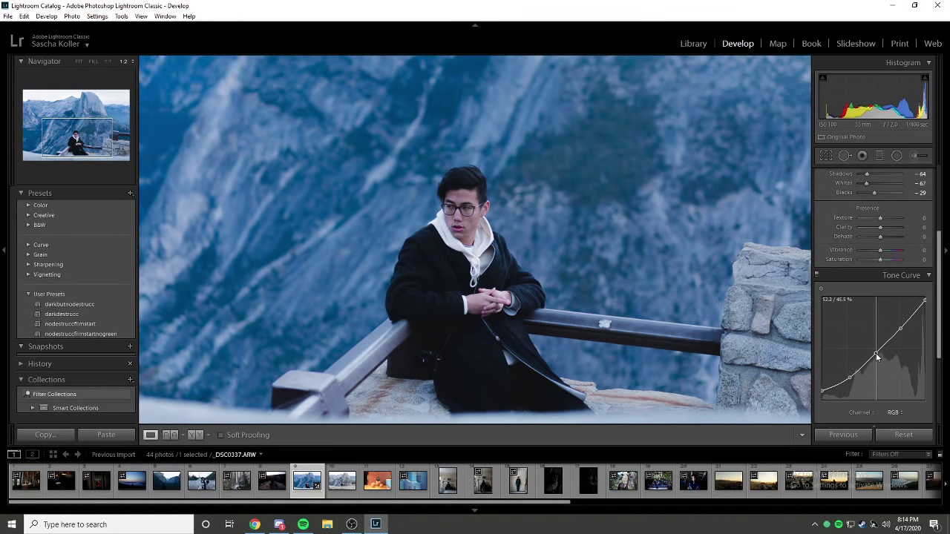
mouse_move(901, 329)
left_mouse_down()
mouse_move(902, 319)
mouse_move(900, 329)
left_mouse_up()
left_click_drag(823, 392, 849, 382)
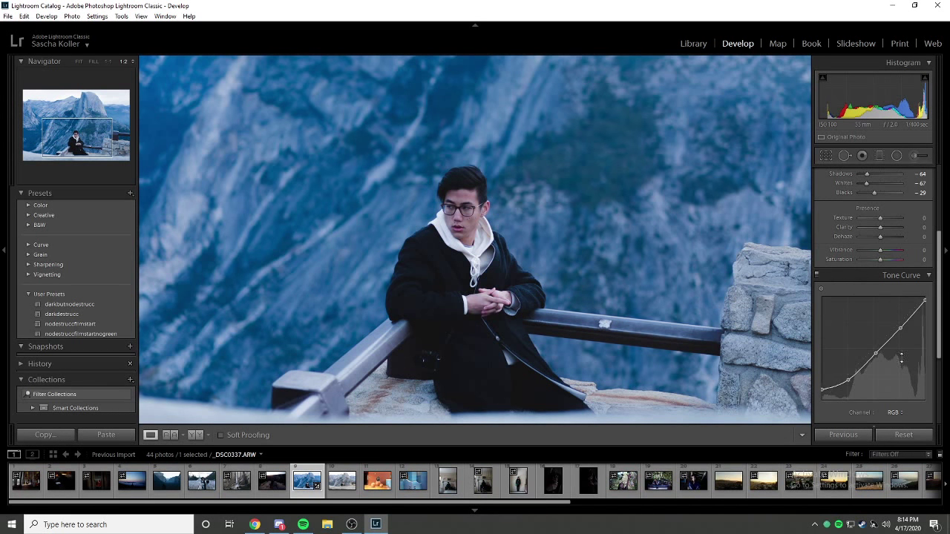
Look through the tone curve's Red, Green and Blue channels and finish on the Red channel.
left_click(896, 413)
left_click(891, 410)
left_click(892, 412)
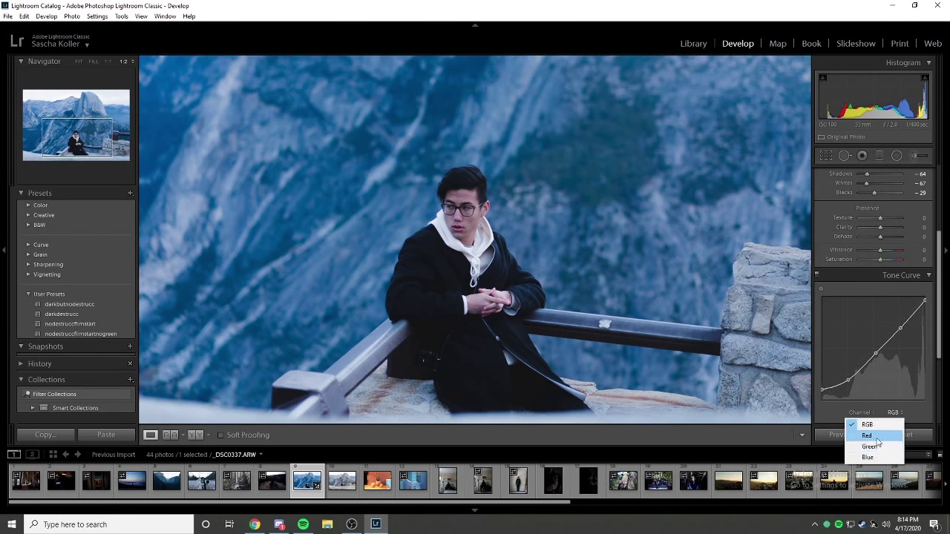
left_click(877, 441)
left_click(893, 413)
left_click(880, 448)
left_click(893, 413)
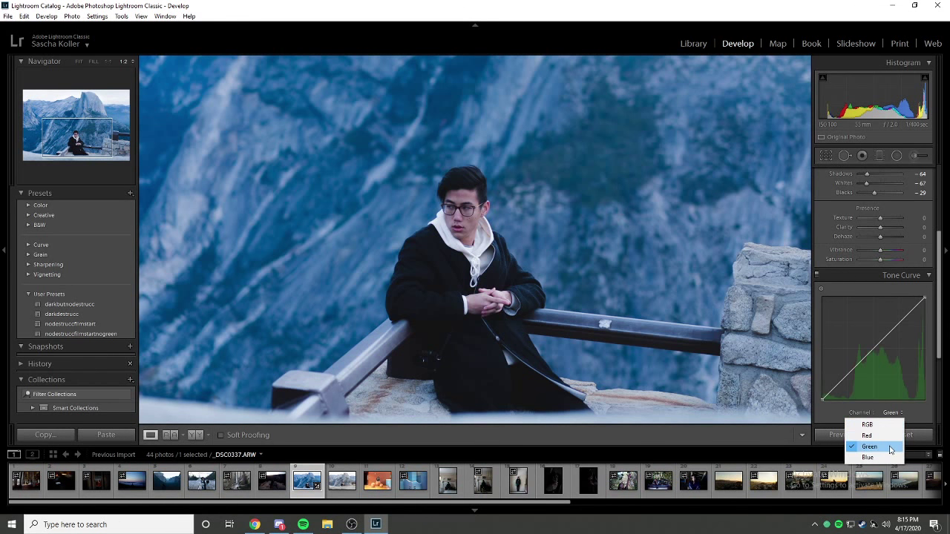
left_click(883, 457)
left_click(895, 413)
left_click(880, 446)
left_click(894, 413)
left_click(868, 436)
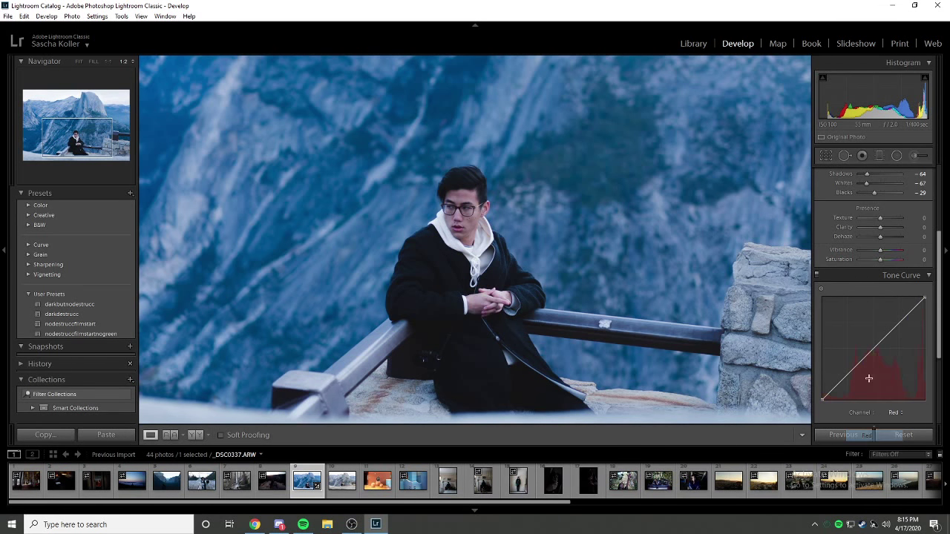
Fit the whole photo in view and add three evenly spaced points along the Red channel's tone curve.
left_click(792, 365)
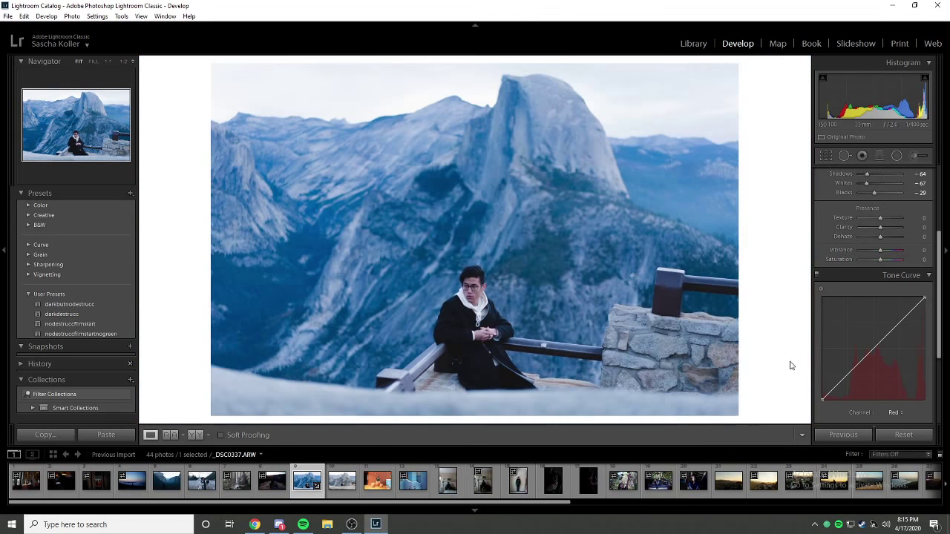
left_click(846, 375)
left_click(873, 349)
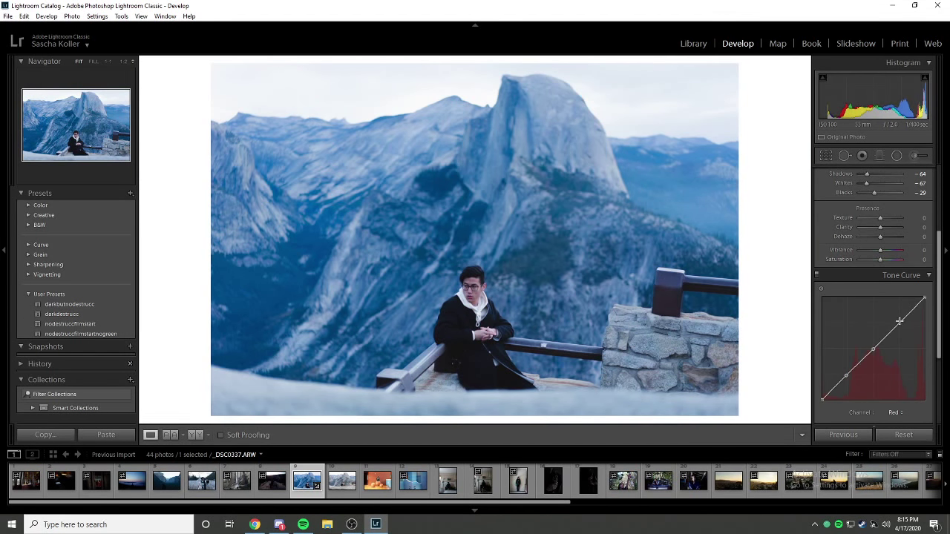
left_click(899, 321)
Shape the Red curve into a gentle S by lowering its shadow point and raising its highlight point.
left_click_drag(847, 377, 850, 377)
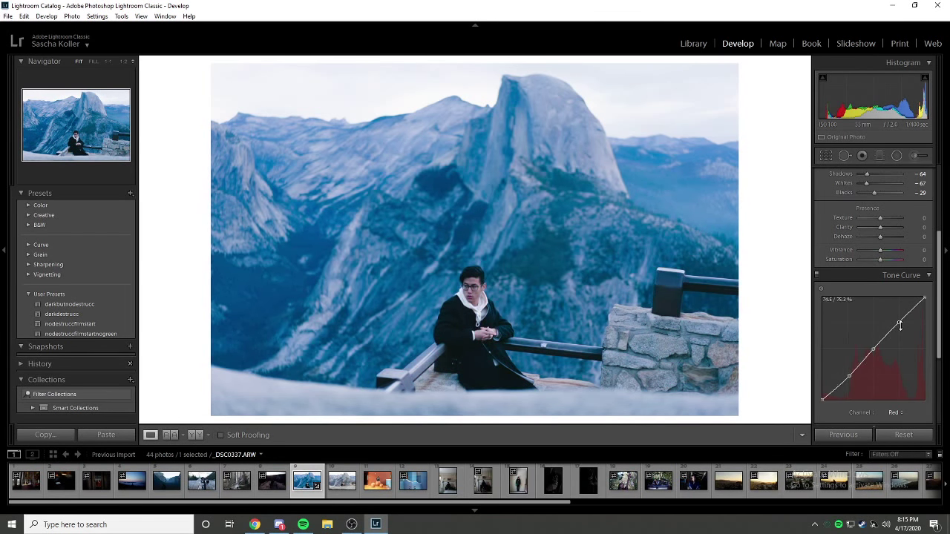
left_click_drag(899, 324, 898, 320)
scroll(885, 314, "up", 3)
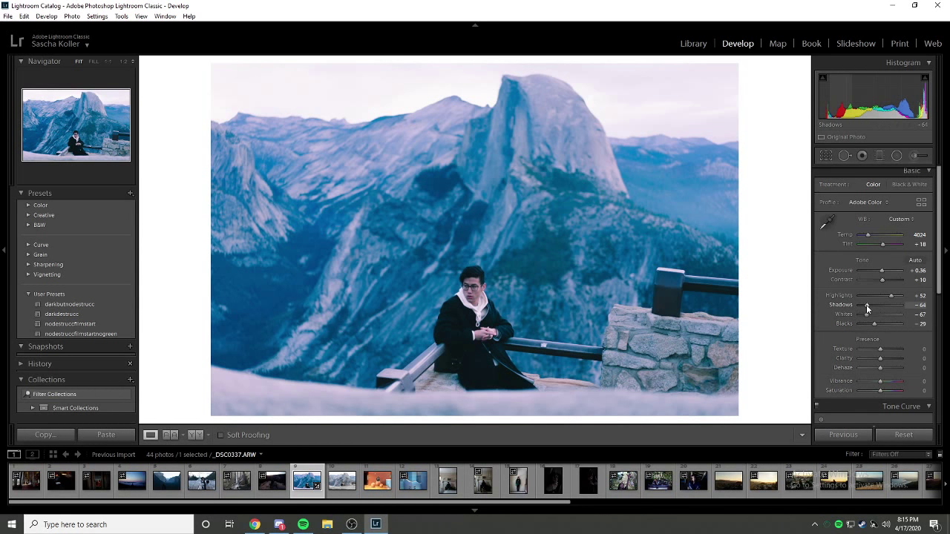
scroll(866, 304, "down", 1)
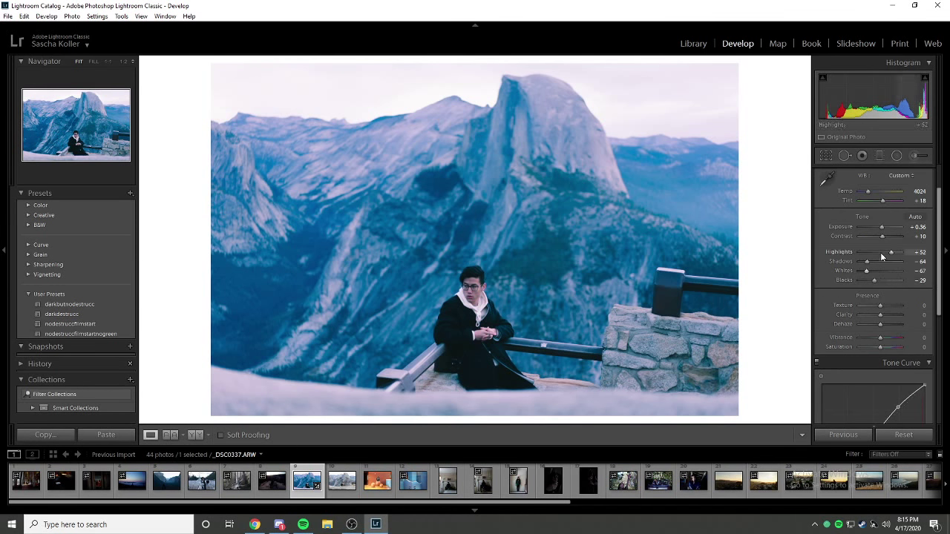
scroll(890, 274, "down", 3)
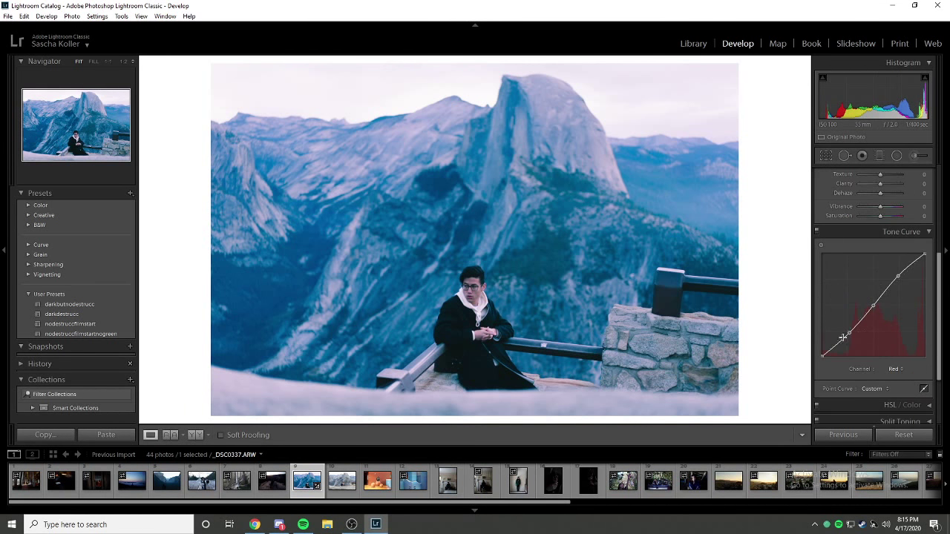
Shape the Green channel's tone curve with a centre point, a slightly lowered shadow point and a raised highlight point.
left_click(894, 369)
left_click(867, 392)
left_click(894, 369)
left_click(870, 403)
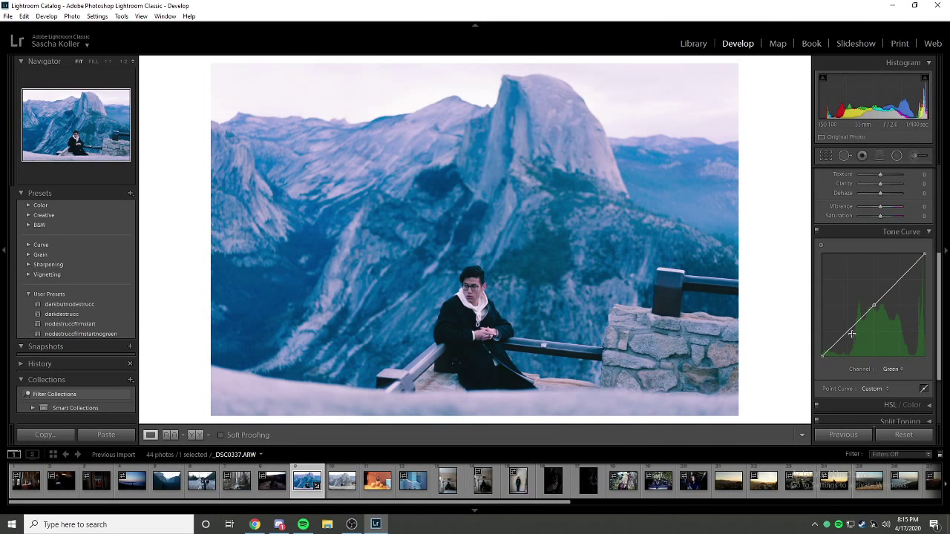
left_click_drag(851, 334, 848, 333)
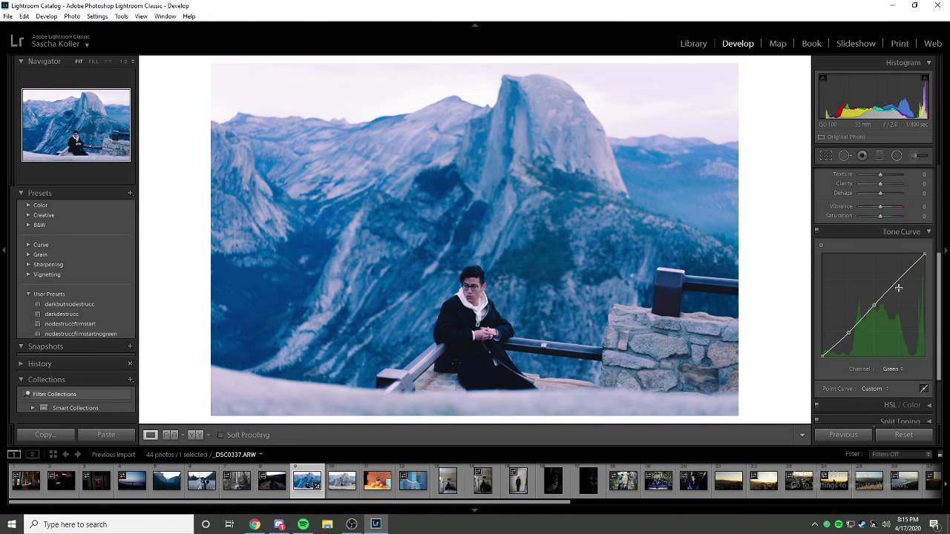
left_click_drag(898, 288, 900, 278)
Add three points to the Blue channel's tone curve and pull the shadow and midtone points slightly below the diagonal.
left_click(890, 369)
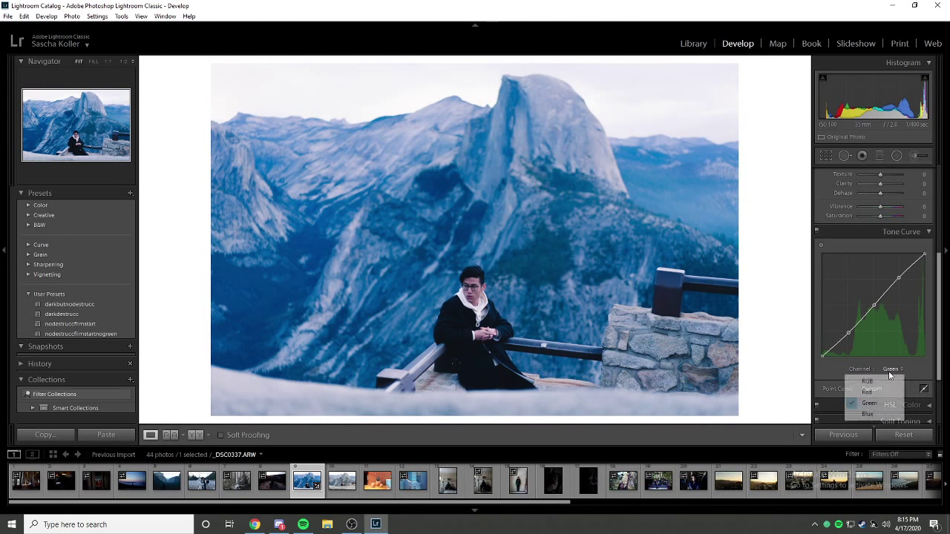
left_click(871, 414)
left_click(901, 279)
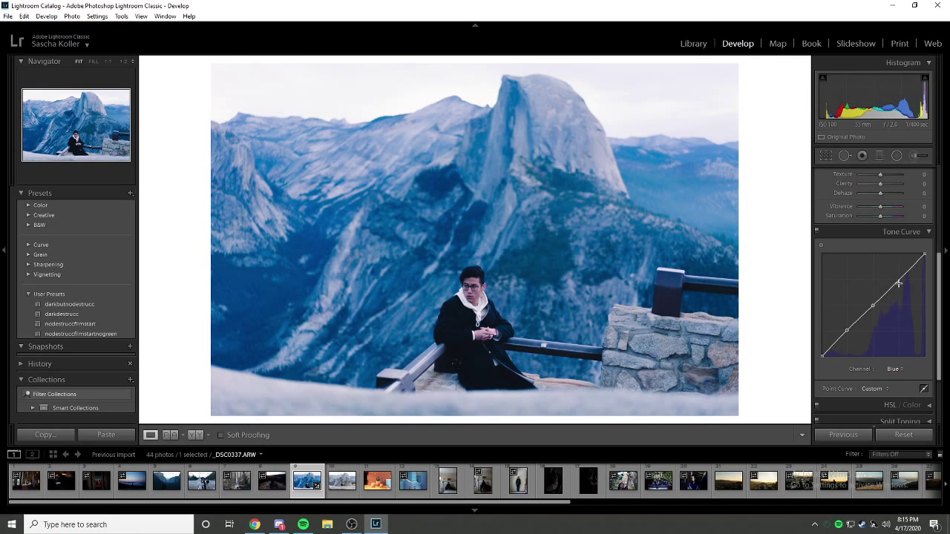
left_click(873, 305)
left_click(848, 333)
left_click_drag(900, 279, 899, 278)
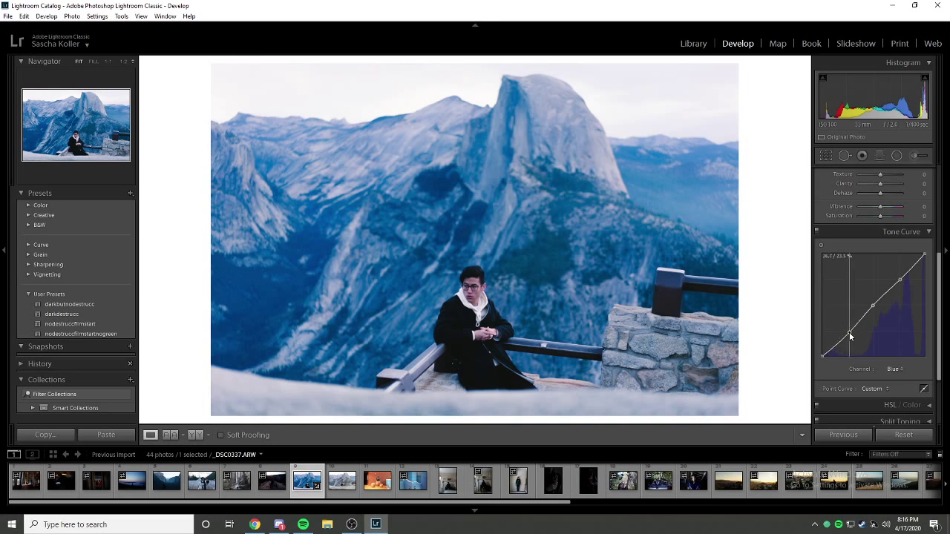
mouse_move(851, 336)
left_mouse_down()
mouse_move(846, 328)
mouse_move(853, 340)
mouse_move(847, 332)
mouse_move(877, 308)
mouse_move(851, 339)
left_mouse_up()
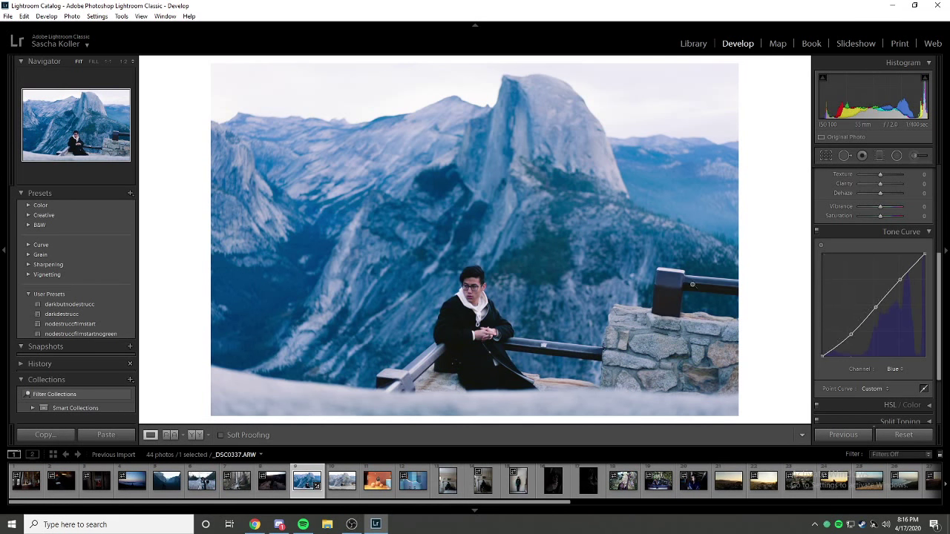
Zoom in on the man to inspect the edited colours and return to the full photo.
left_click(485, 191)
left_click(487, 302)
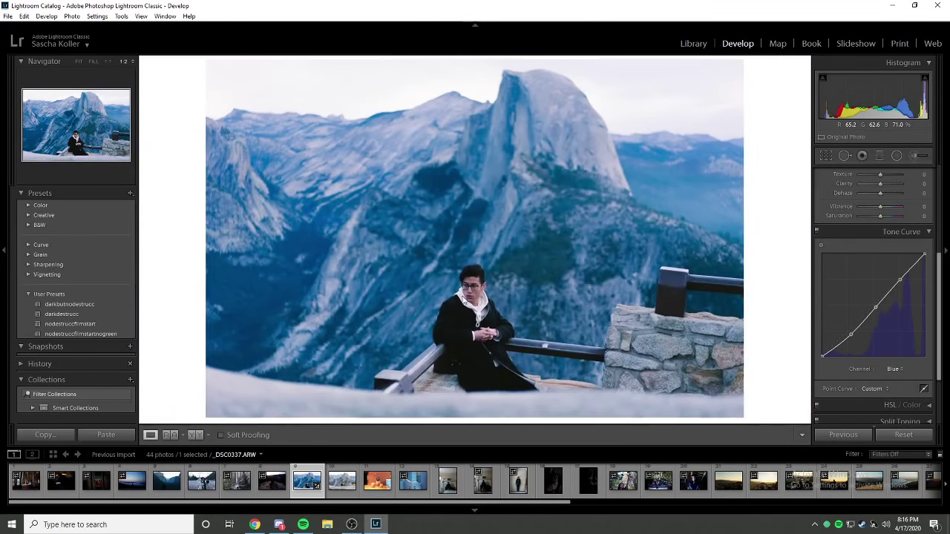
left_click(465, 300)
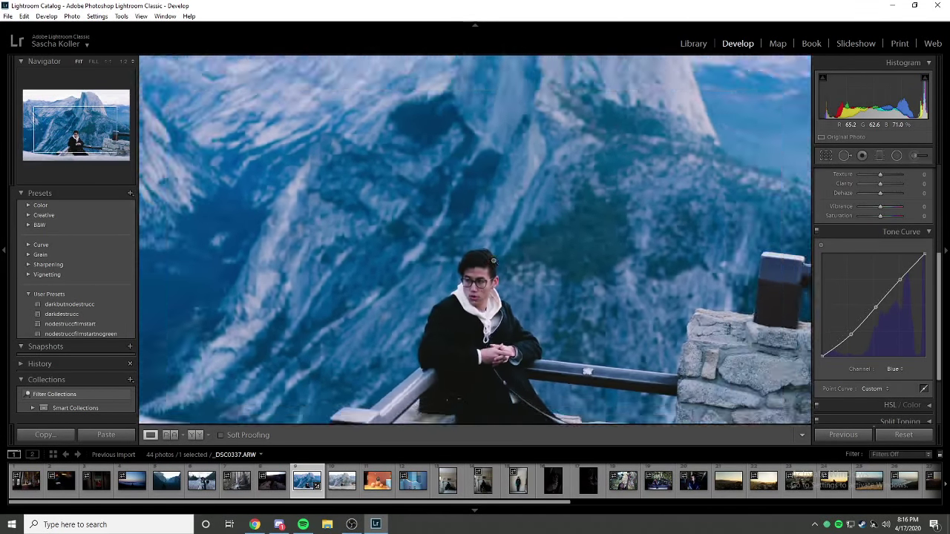
left_click(465, 300)
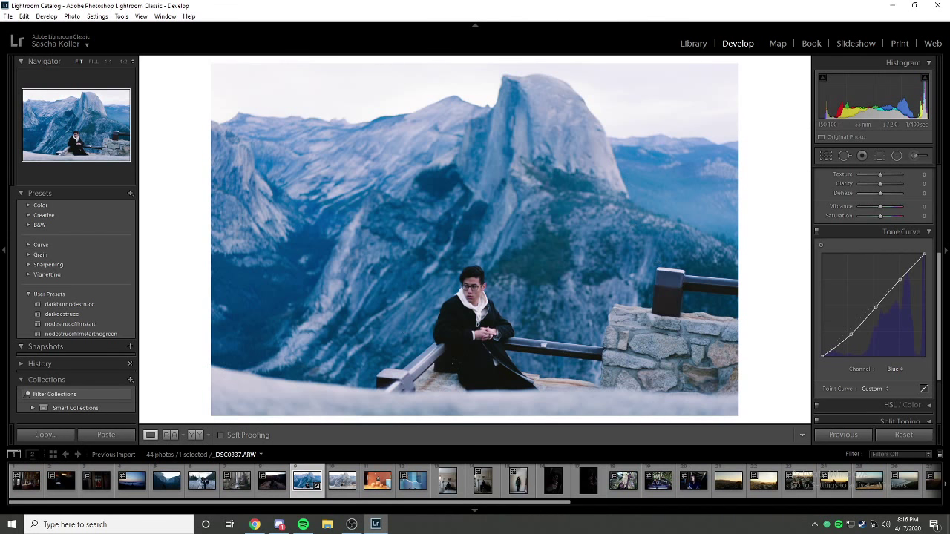
Review the finished tone curves of the Red, Green, Blue and RGB channels, ending on RGB.
left_click(895, 369)
left_click(869, 379)
left_click(896, 369)
left_click(884, 393)
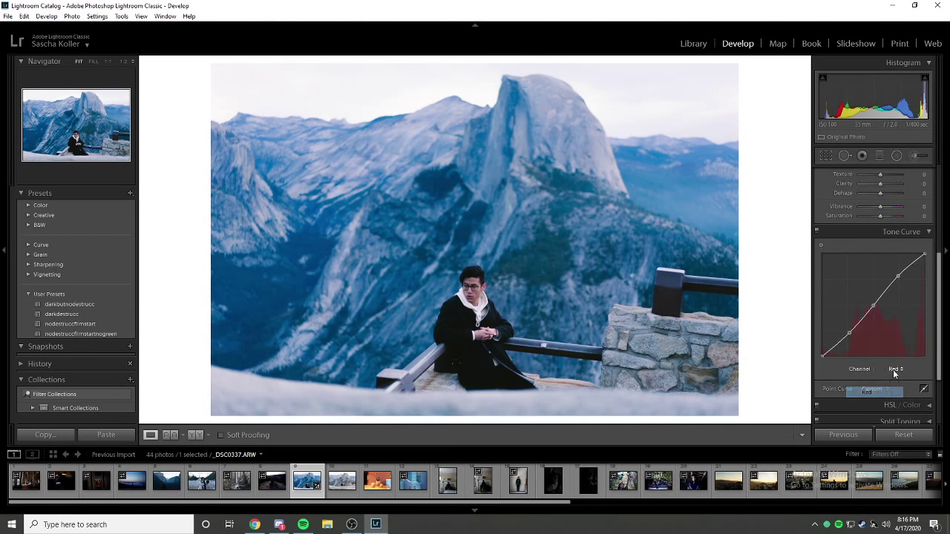
left_click(895, 369)
left_click(884, 404)
left_click(894, 370)
left_click(883, 414)
left_click(895, 368)
left_click(869, 379)
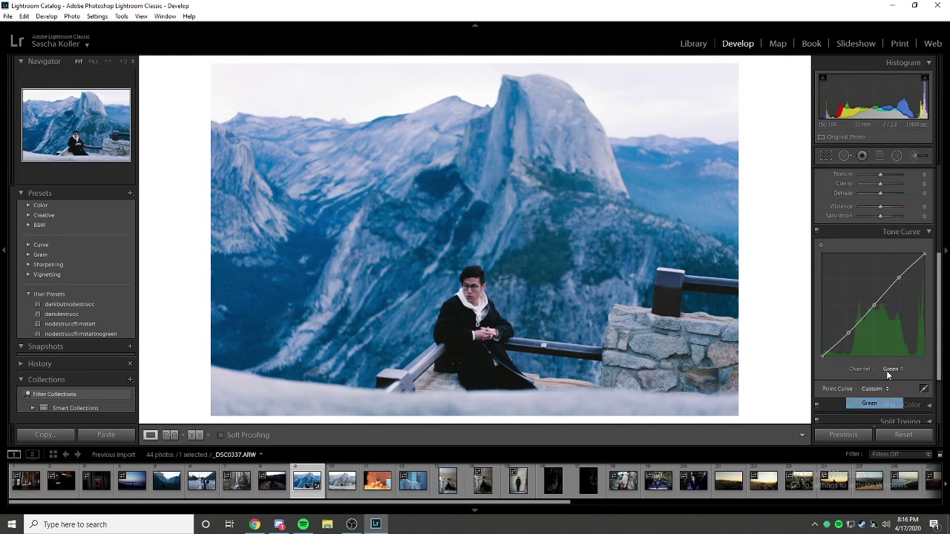
left_click(886, 370)
left_click(885, 392)
left_click(892, 368)
left_click(890, 381)
left_click(895, 369)
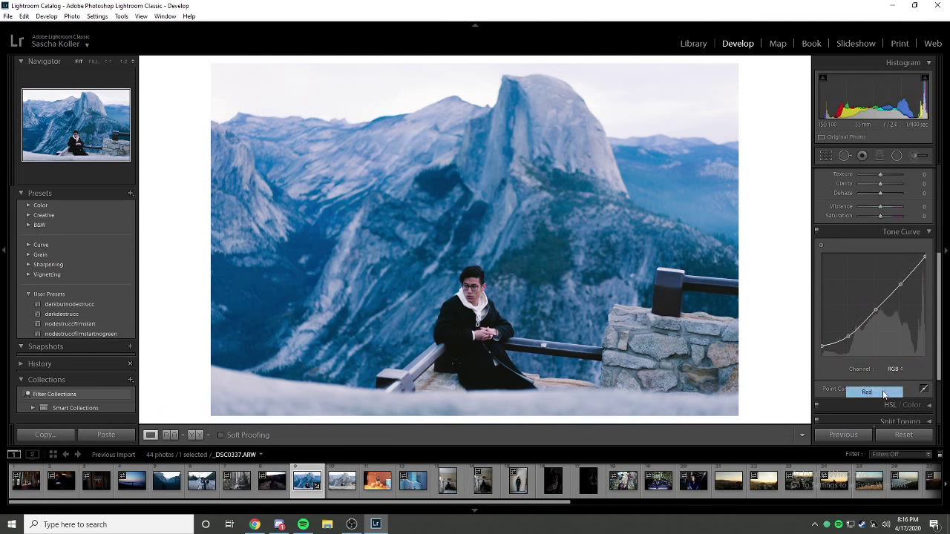
left_click(884, 393)
left_click(895, 370)
left_click(869, 379)
Collapse and reopen the Tone Curve settings and switch from the point curve to the parametric region curve.
left_click(901, 233)
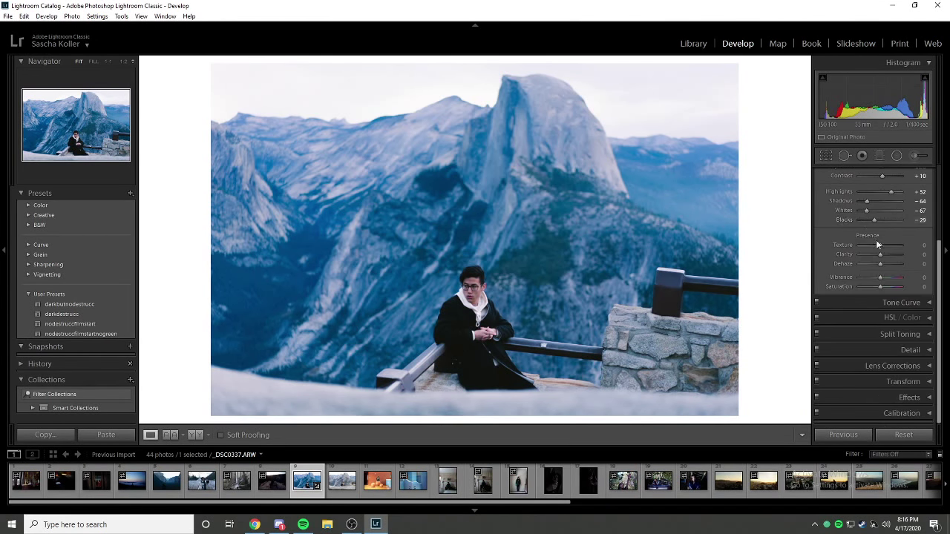
left_click(906, 296)
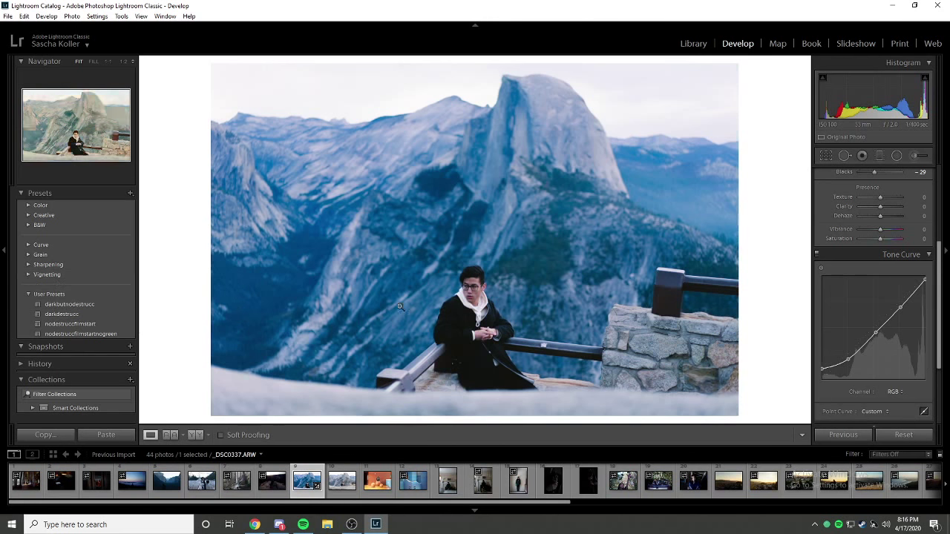
left_click(924, 412)
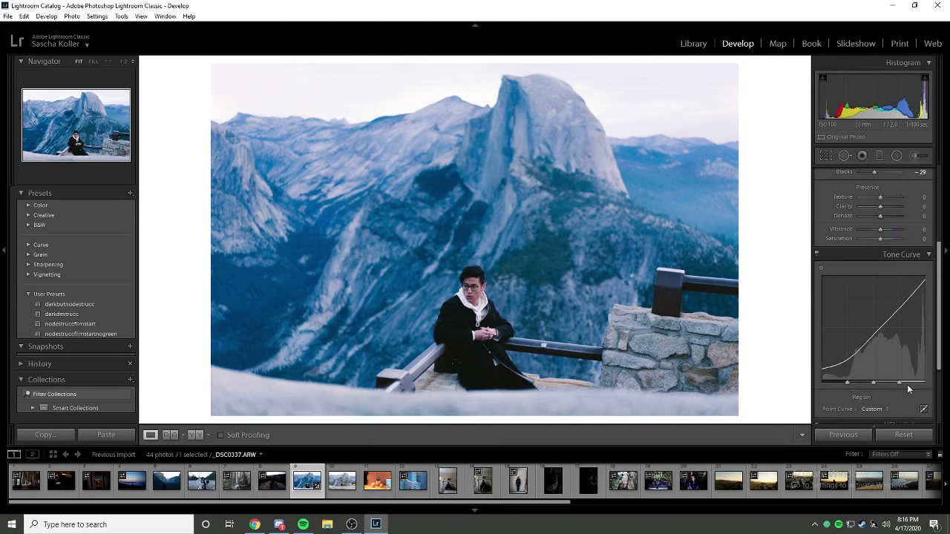
Set the tone curve's regions to Highlights −7, Lights −11, Darks +15 and Shadows −34, briefly comparing with the point curve.
scroll(919, 253, "down", 2)
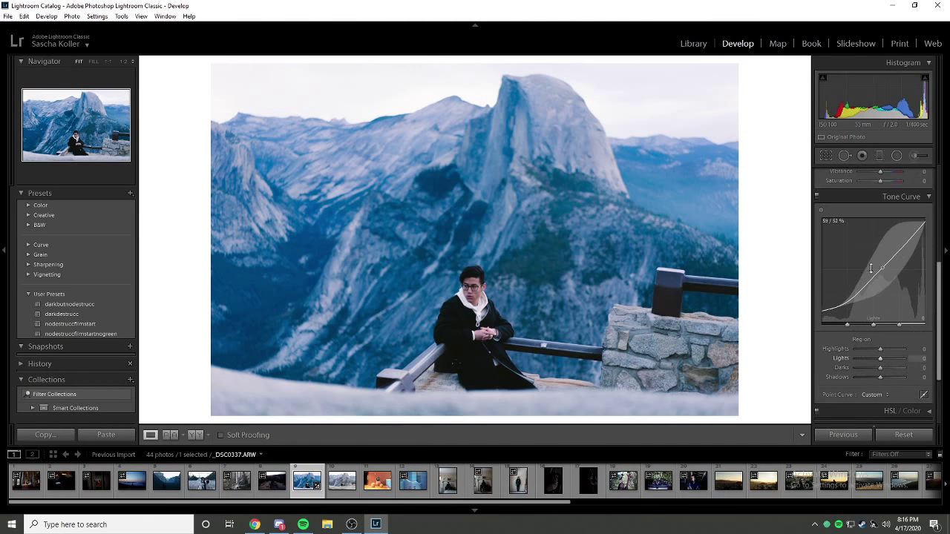
mouse_move(879, 377)
left_mouse_down()
mouse_move(872, 349)
mouse_move(882, 349)
mouse_move(873, 377)
left_mouse_up()
left_click(419, 331)
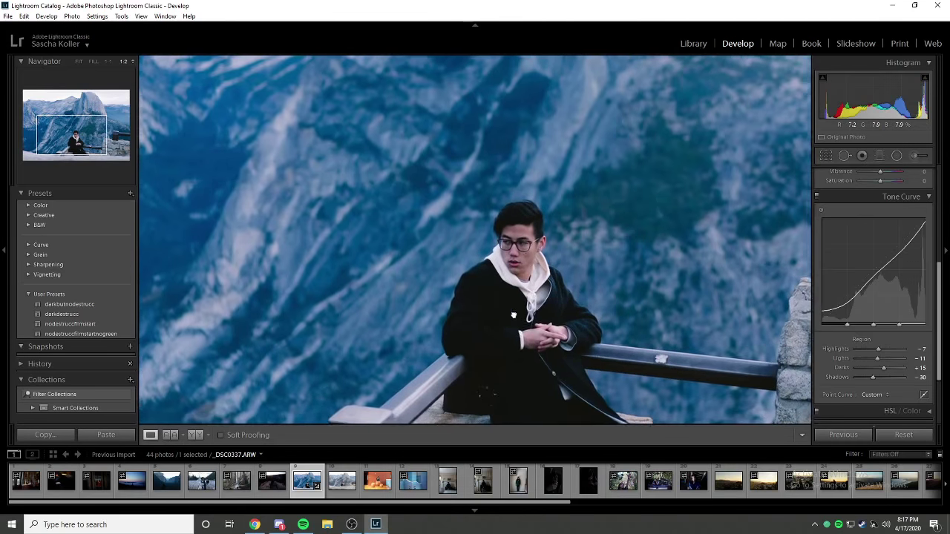
mouse_move(872, 377)
left_mouse_down()
mouse_move(859, 375)
mouse_move(870, 375)
left_mouse_up()
left_click(924, 395)
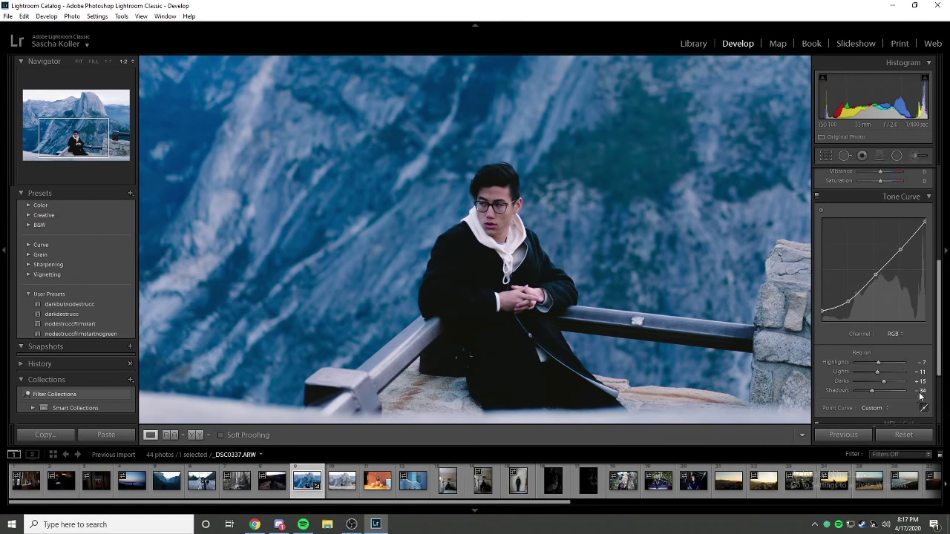
left_click(925, 355)
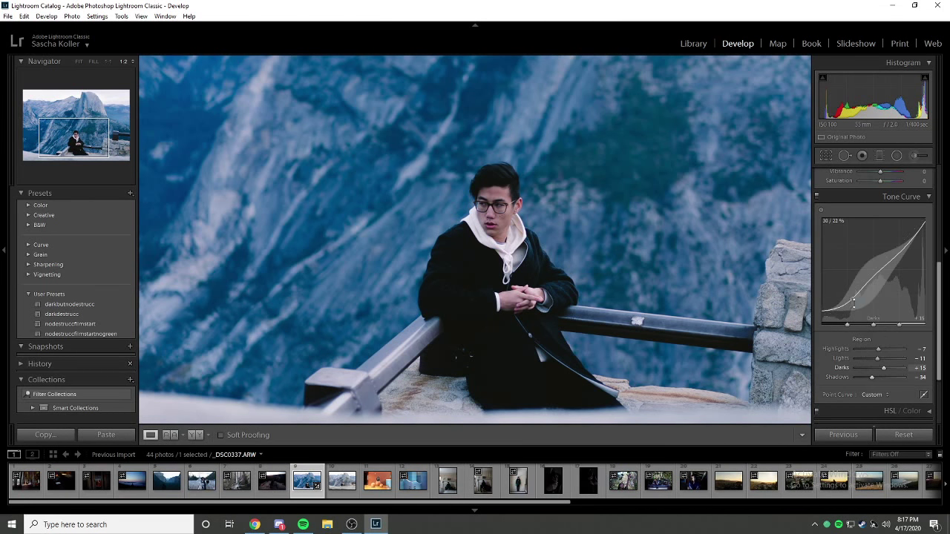
left_click_drag(871, 377, 874, 379)
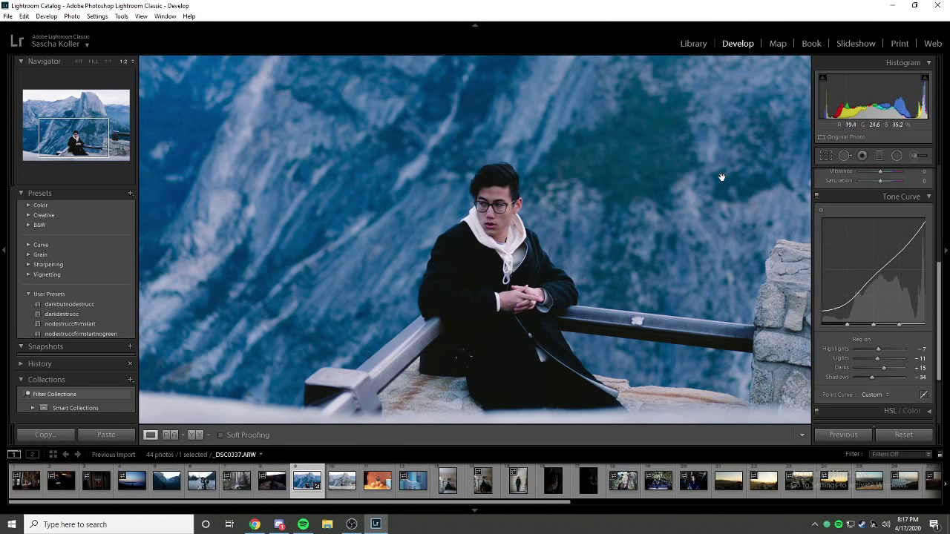
Collapse the Tone Curve settings and open the HSL/Color settings in their Color view.
left_click(897, 198)
left_click(905, 317)
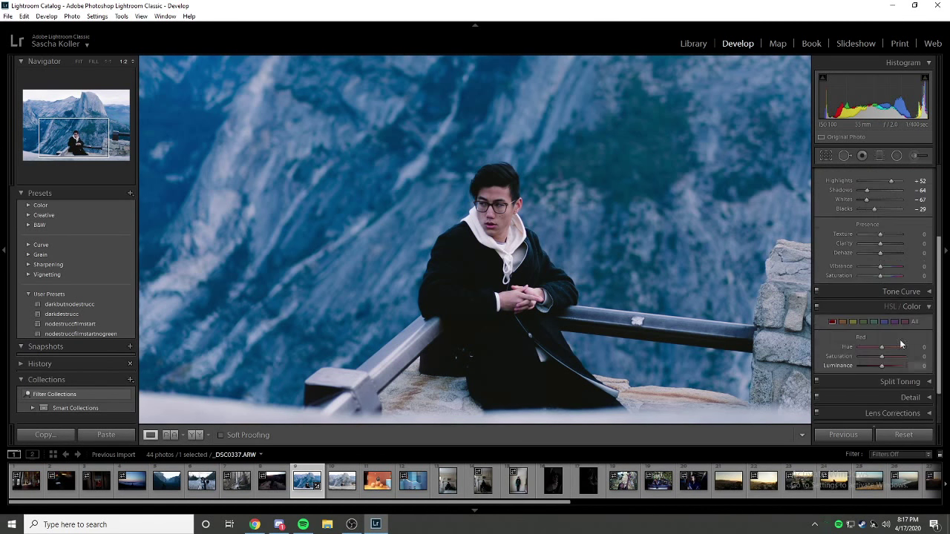
left_click(910, 306)
scroll(873, 356, "up", 4)
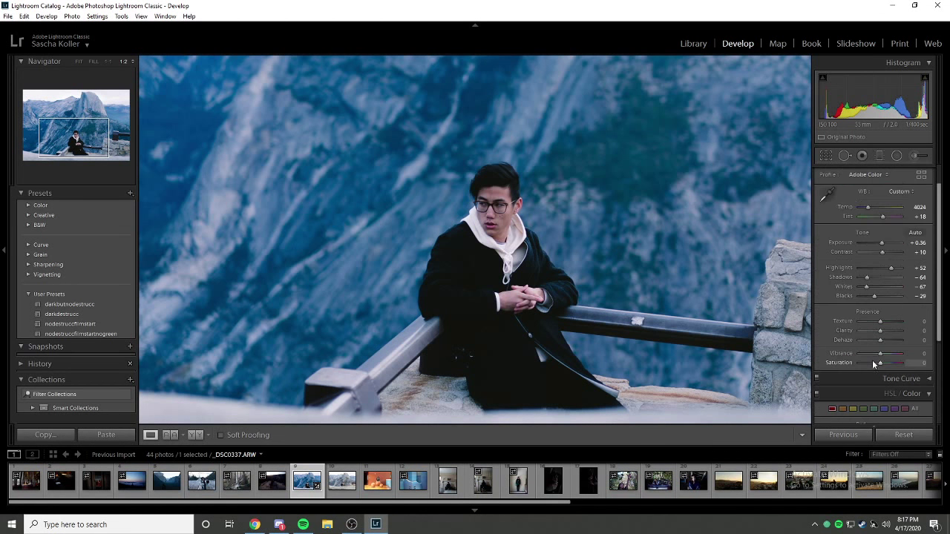
scroll(874, 336, "down", 3)
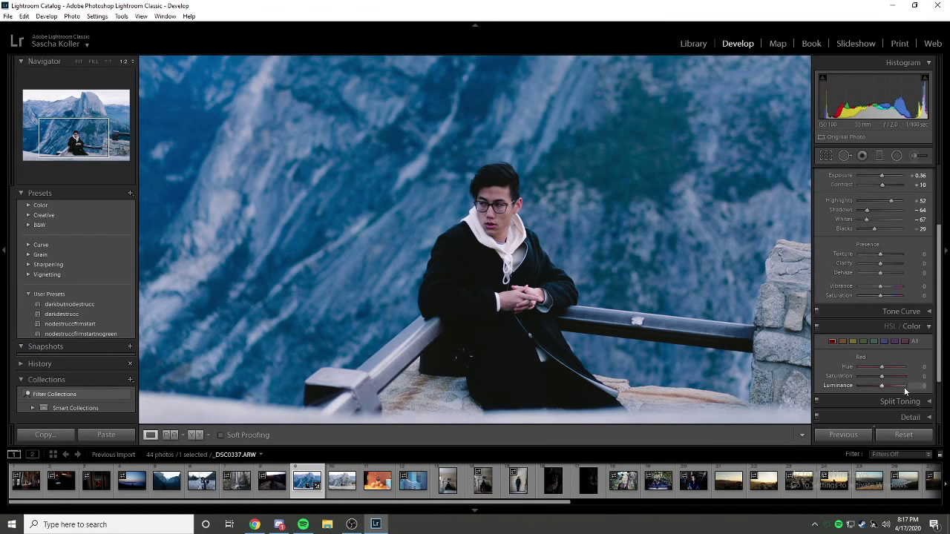
Set the Blue colour range to hue −2, saturation −13 and luminance +22, and check the man and mountains up close.
left_click(833, 342)
left_click_drag(546, 209, 595, 297)
left_click(595, 297)
left_click(885, 341)
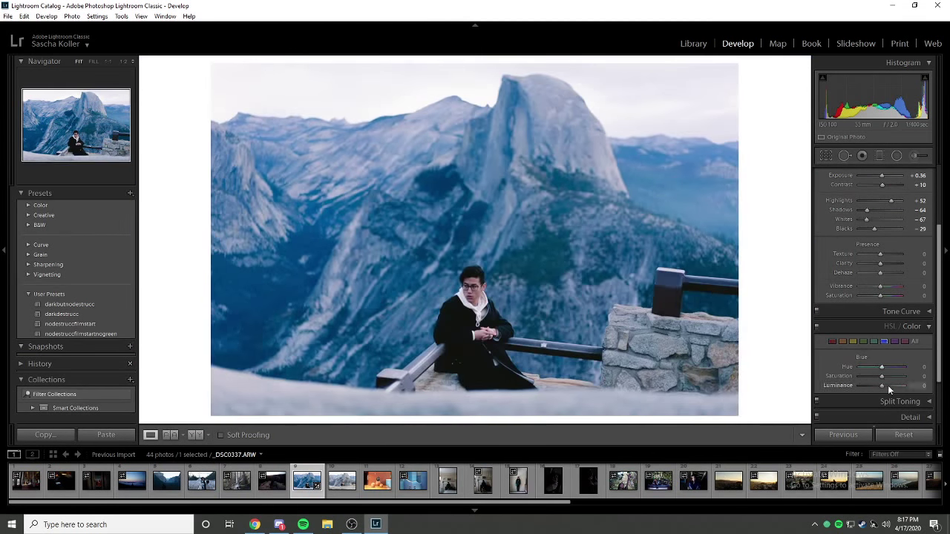
mouse_move(888, 385)
left_mouse_down()
mouse_move(868, 384)
mouse_move(887, 385)
mouse_move(871, 374)
mouse_move(885, 369)
left_mouse_up()
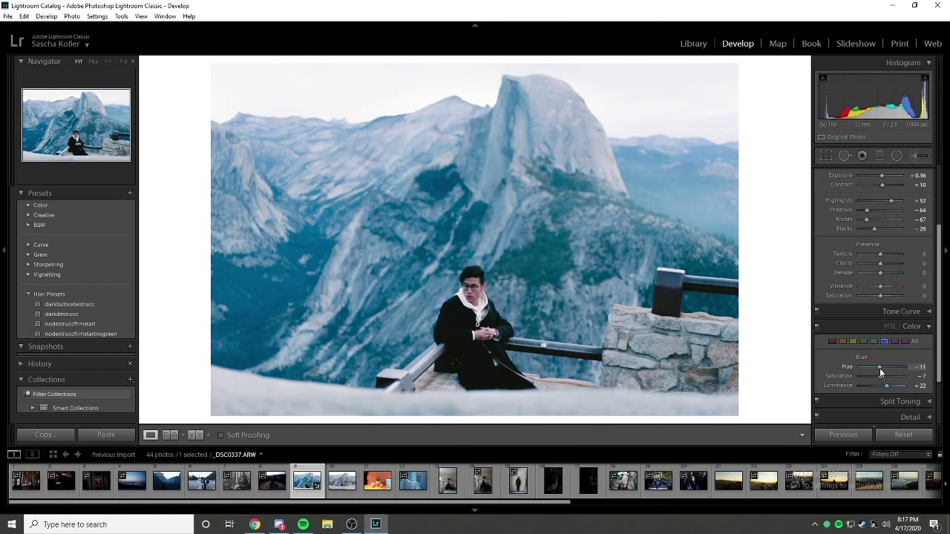
mouse_move(881, 377)
left_mouse_down()
mouse_move(886, 384)
mouse_move(879, 368)
mouse_move(836, 367)
mouse_move(943, 368)
mouse_move(878, 367)
mouse_move(882, 378)
left_mouse_up()
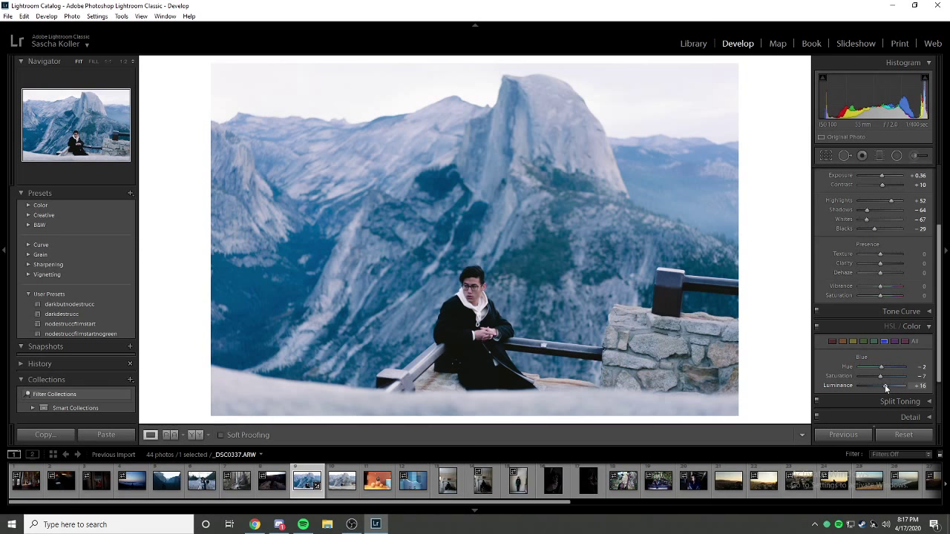
mouse_move(885, 384)
left_mouse_down()
mouse_move(905, 386)
mouse_move(861, 386)
mouse_move(890, 384)
mouse_move(881, 376)
left_mouse_up()
left_click(885, 386)
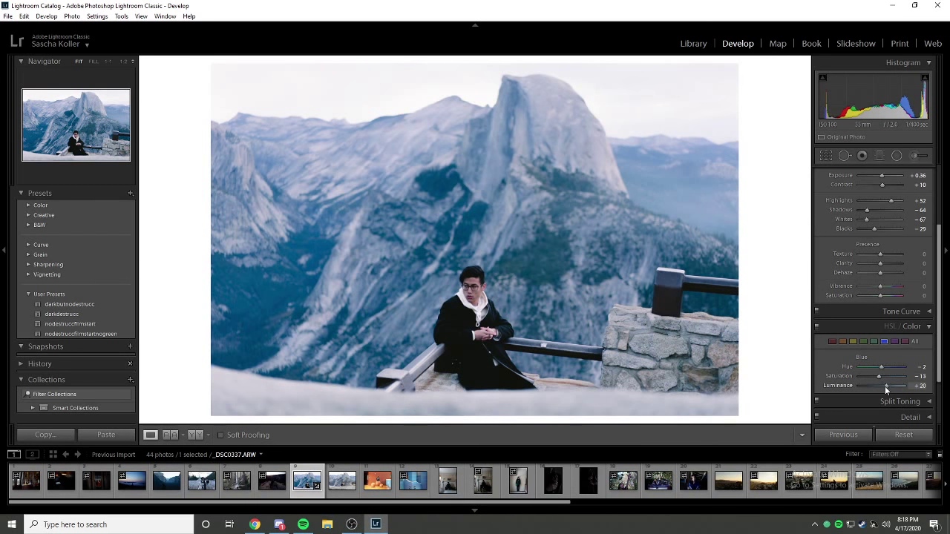
left_click(483, 240)
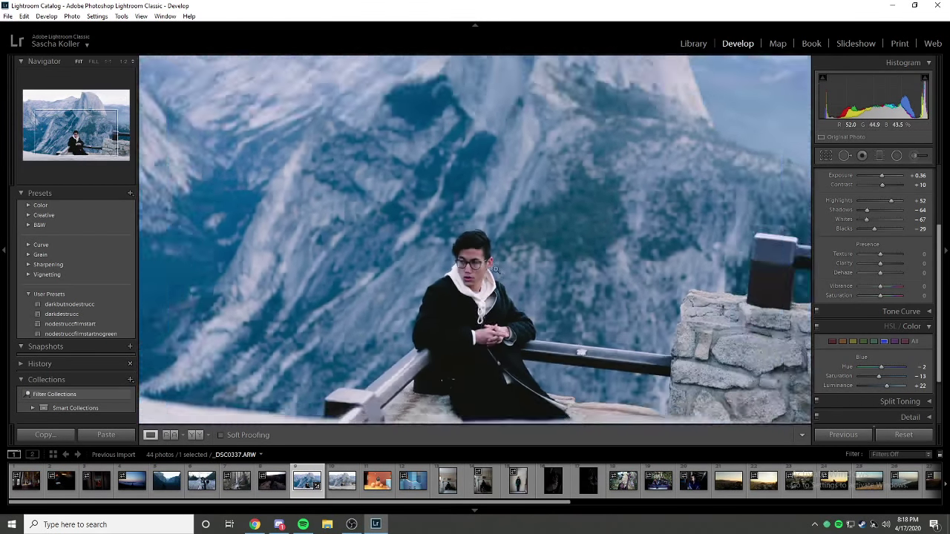
left_click(673, 260)
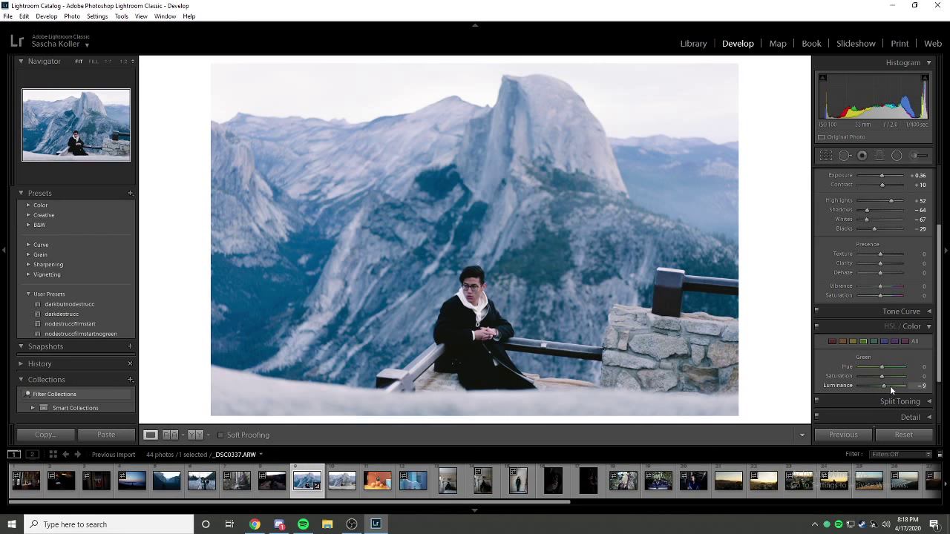
Try out the luminance of the Green and Aqua colour ranges.
left_click_drag(856, 387, 899, 377)
left_click(874, 342)
mouse_move(882, 386)
left_mouse_down()
mouse_move(911, 386)
mouse_move(876, 379)
left_mouse_up()
Try out the Orange luminance, set Red to hue +4, saturation +7 and luminance +36, and check the man's skin up close.
left_click(843, 342)
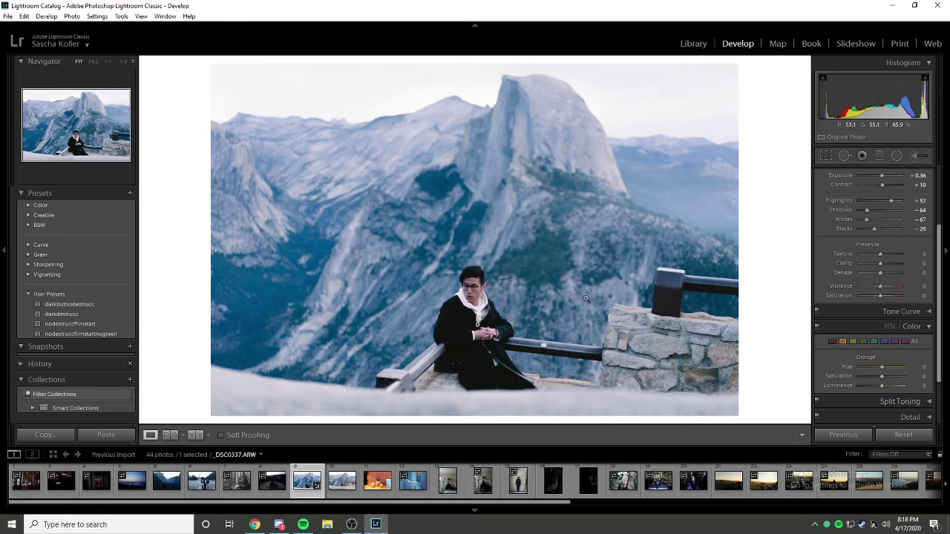
left_click(610, 354)
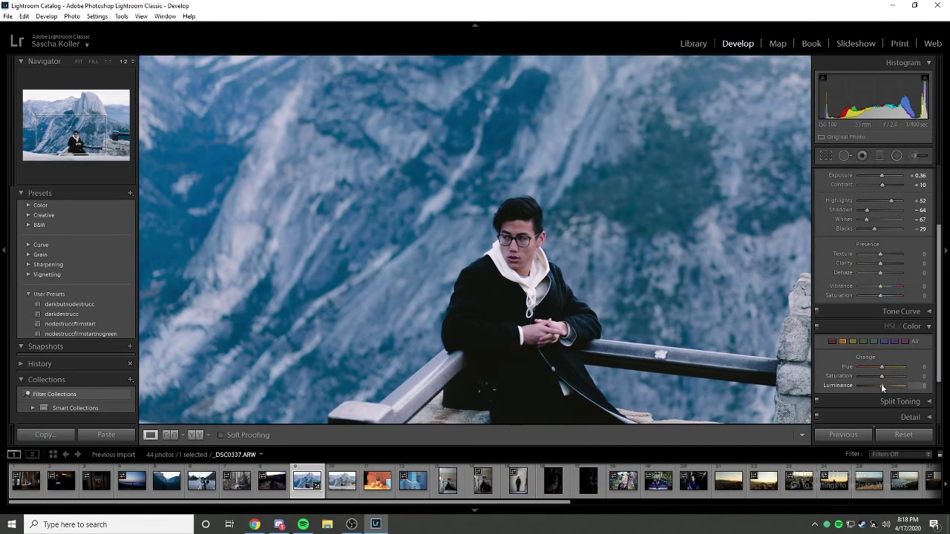
left_click_drag(887, 385, 921, 386)
mouse_move(871, 386)
left_mouse_down()
mouse_move(893, 386)
mouse_move(882, 369)
mouse_move(889, 387)
mouse_move(902, 386)
mouse_move(876, 386)
left_mouse_up()
left_click(843, 341)
left_click_drag(882, 367, 884, 378)
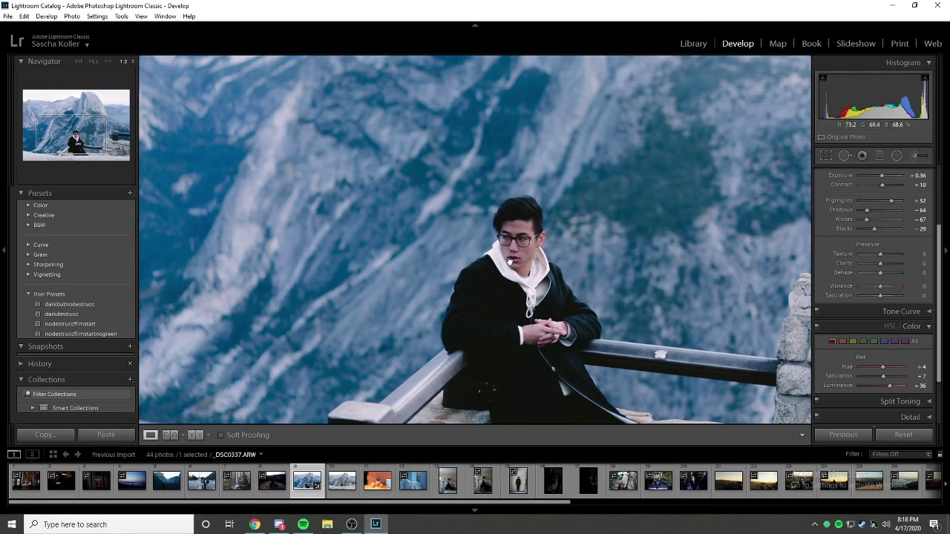
left_click(538, 261)
left_click(477, 310)
left_click_drag(476, 310, 472, 249)
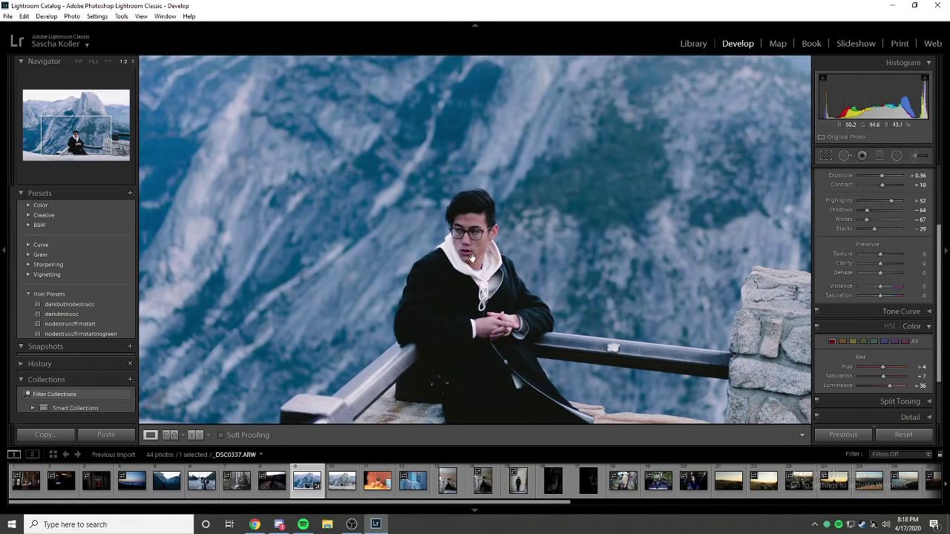
left_click(527, 342)
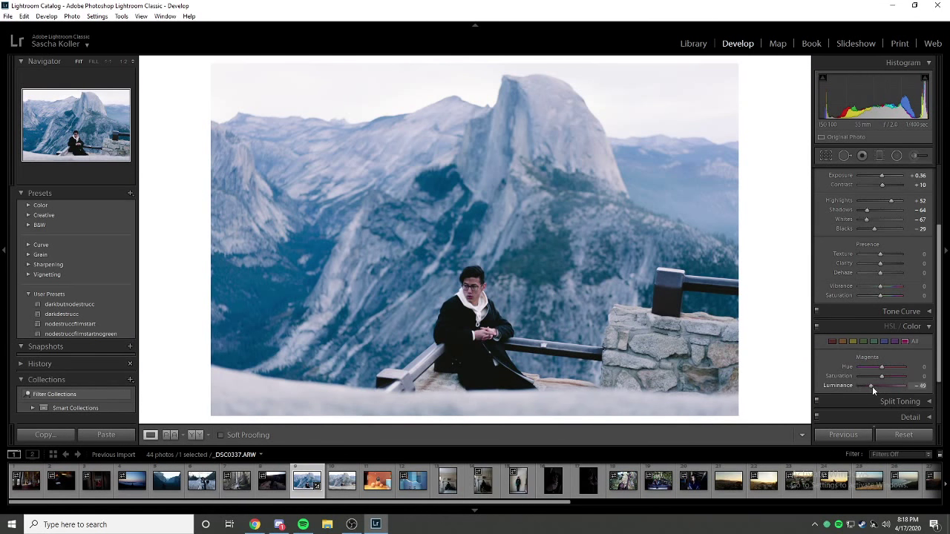
Set the Magenta colour range to hue +36 and luminance +56, and reset its saturation to 0.
left_click_drag(880, 386, 900, 385)
key("z")
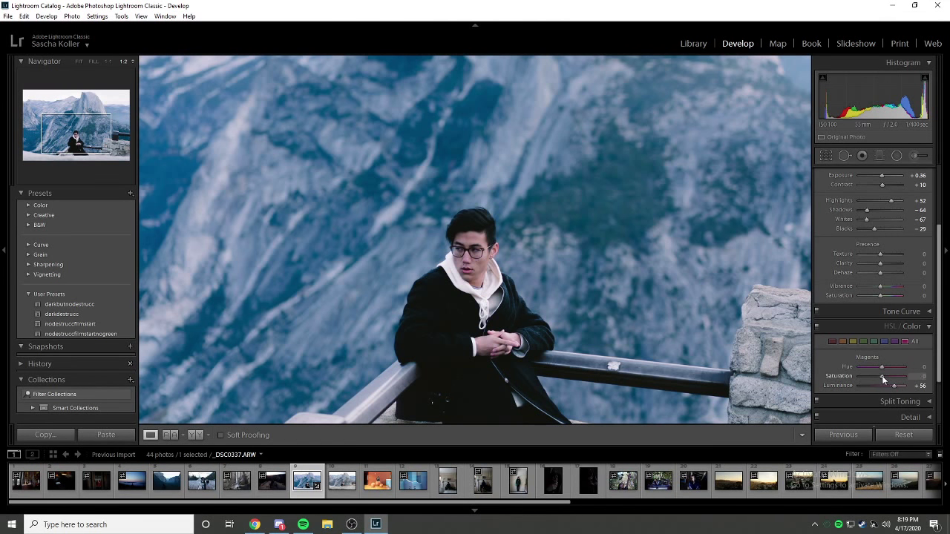
left_click_drag(882, 367, 881, 375)
left_click(498, 292)
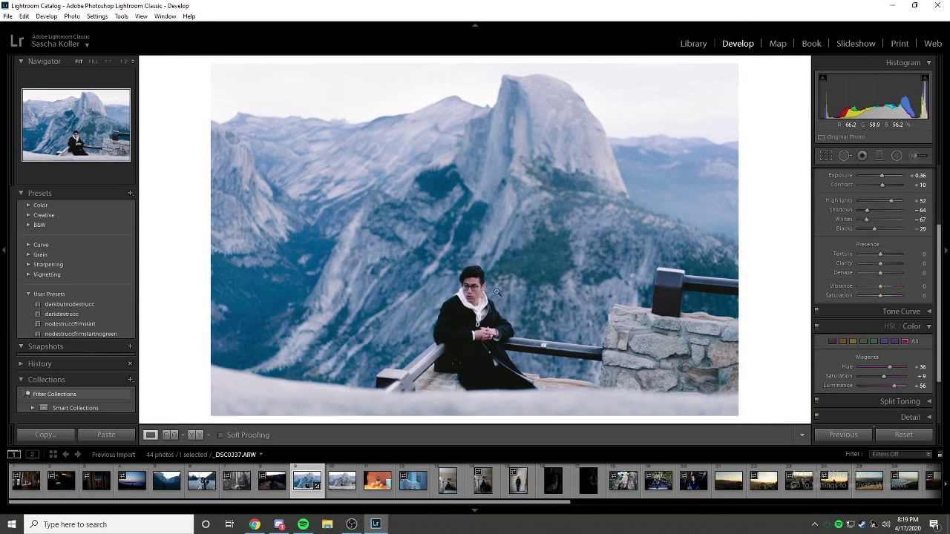
double_click(881, 376)
Examine the man's face, coat and hands up close and return to the full photo.
left_click(501, 364)
left_click(503, 367)
left_click(504, 370)
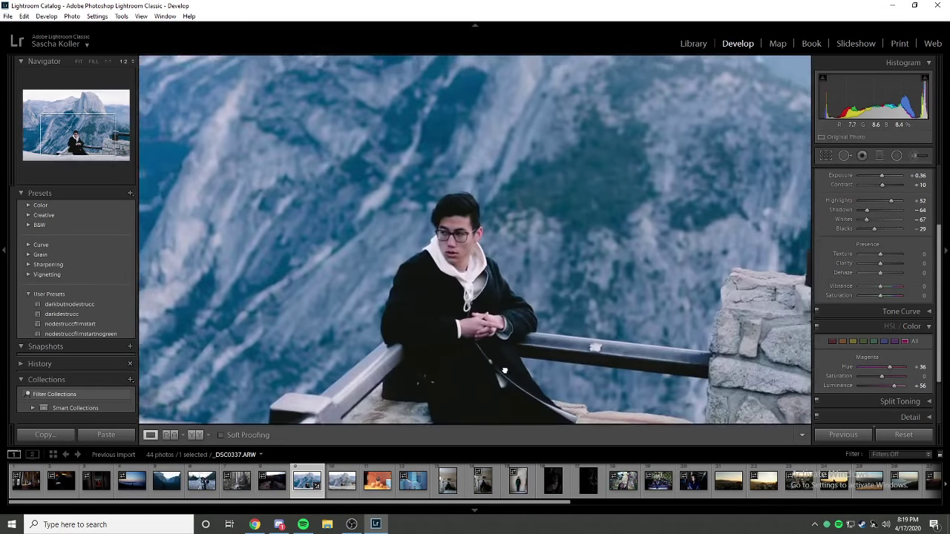
left_click(504, 371)
left_click(483, 304)
left_click(464, 282)
left_click(446, 260)
left_click(446, 258)
left_click(446, 258)
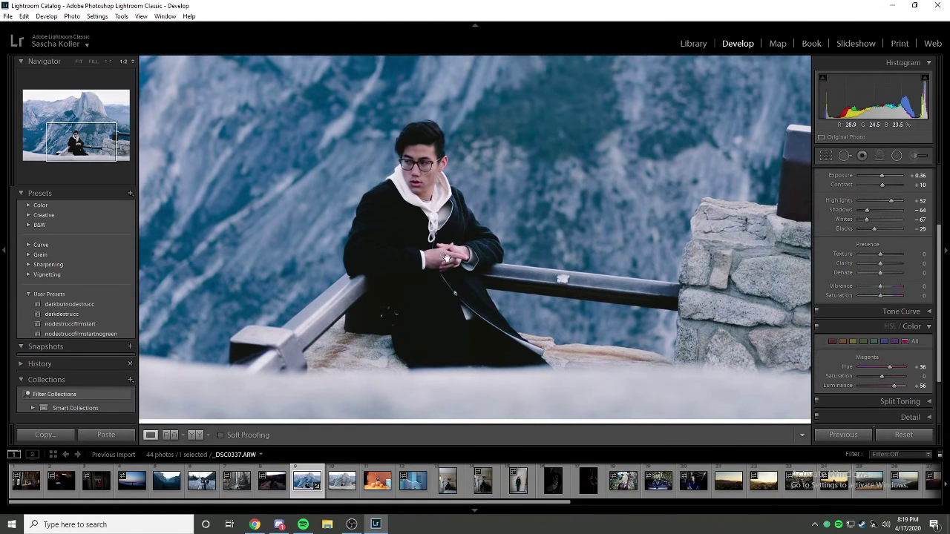
left_click(446, 257)
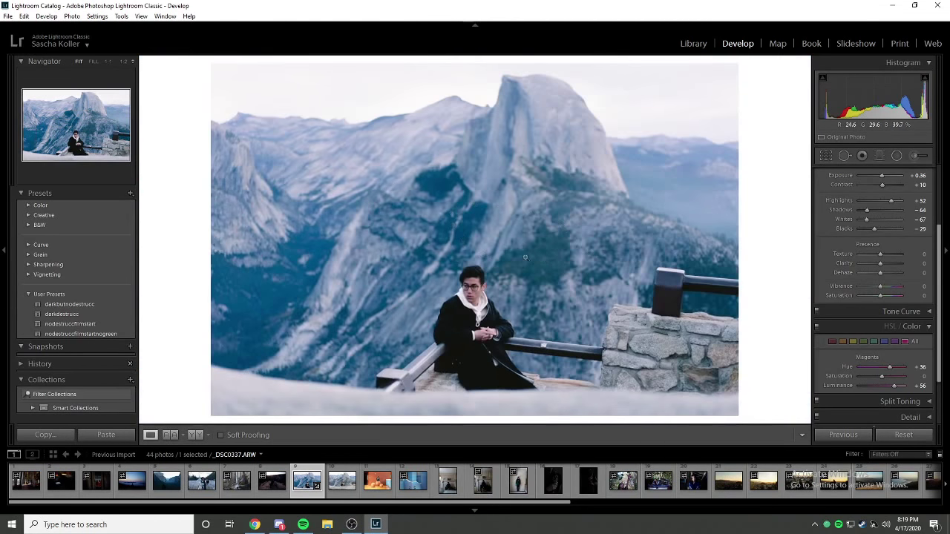
Collapse the HSL/Color settings, open Split Toning, and inspect the photo's bright mountain and dark coat areas.
left_click(908, 325)
left_click(893, 341)
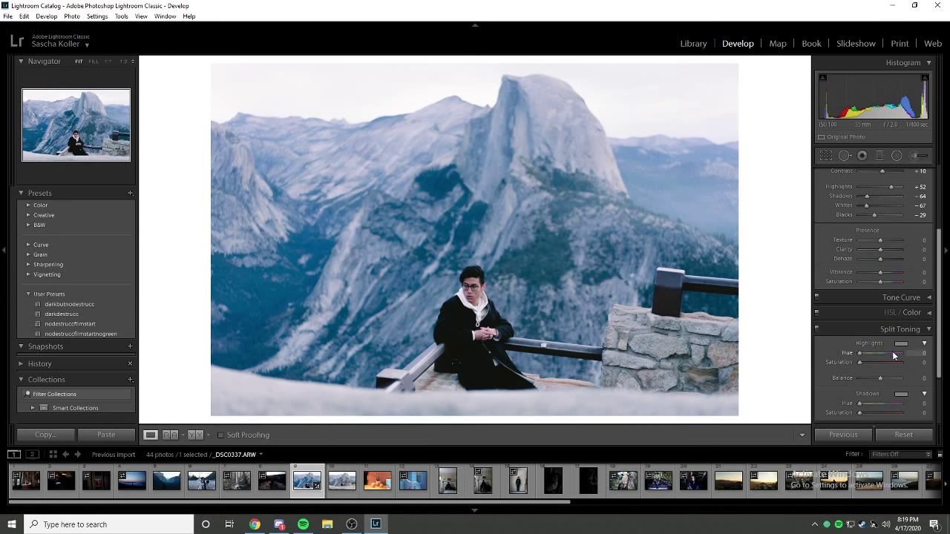
left_click(616, 100)
left_click(560, 117)
left_click(459, 363)
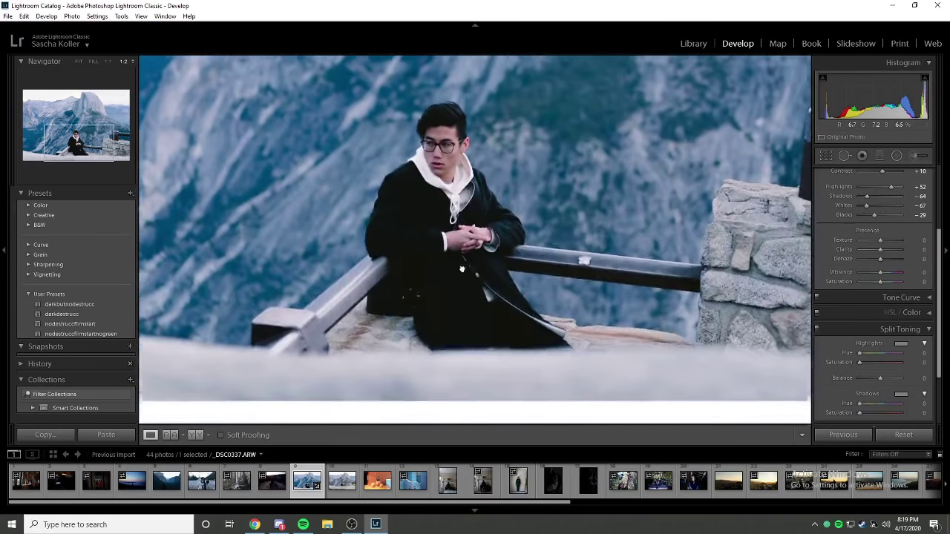
left_click(458, 363)
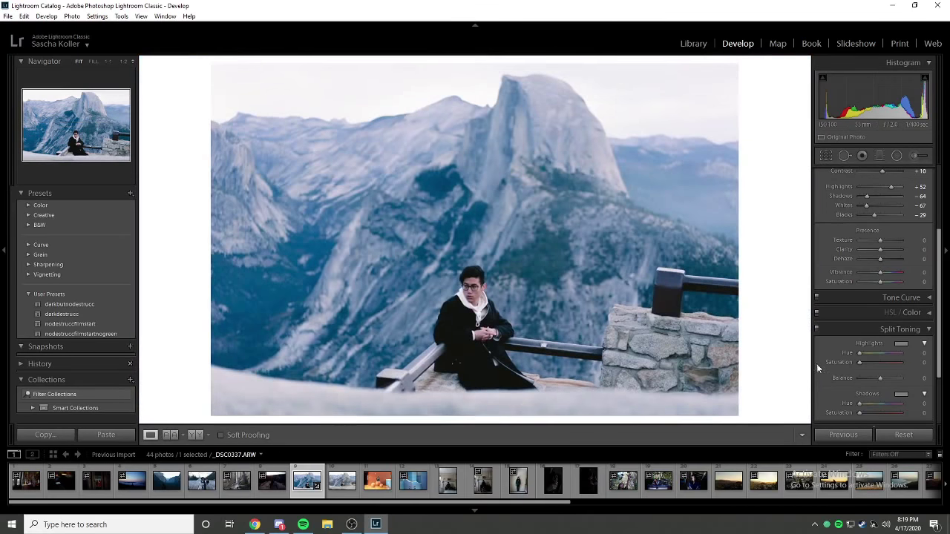
Tint the Split Toning highlights green with hue 134 and saturation 16, and inspect the mountain up close.
left_click(900, 344)
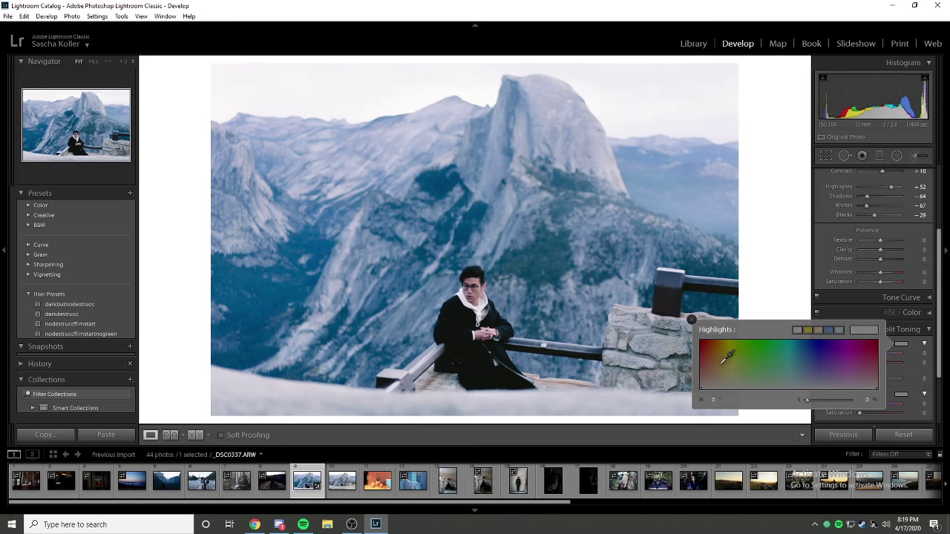
left_click_drag(733, 357, 766, 381)
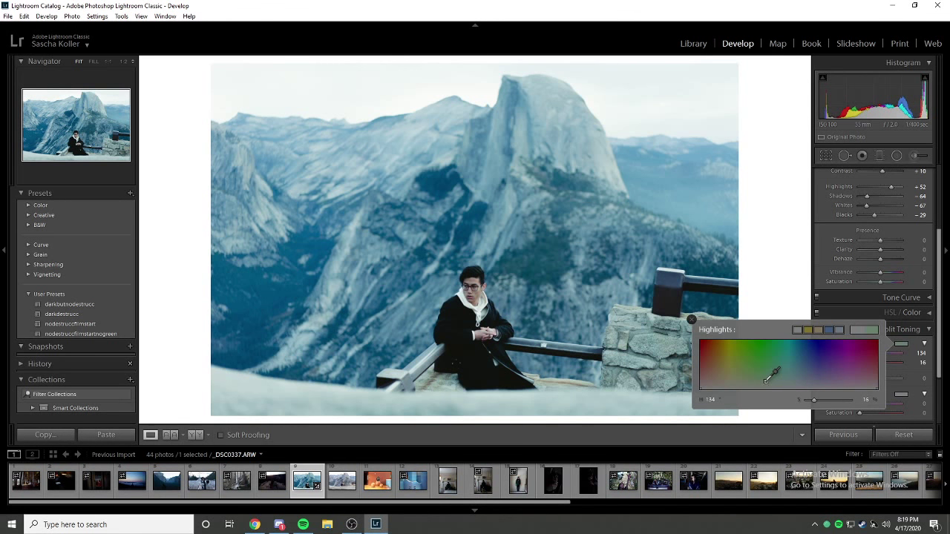
left_click(510, 239)
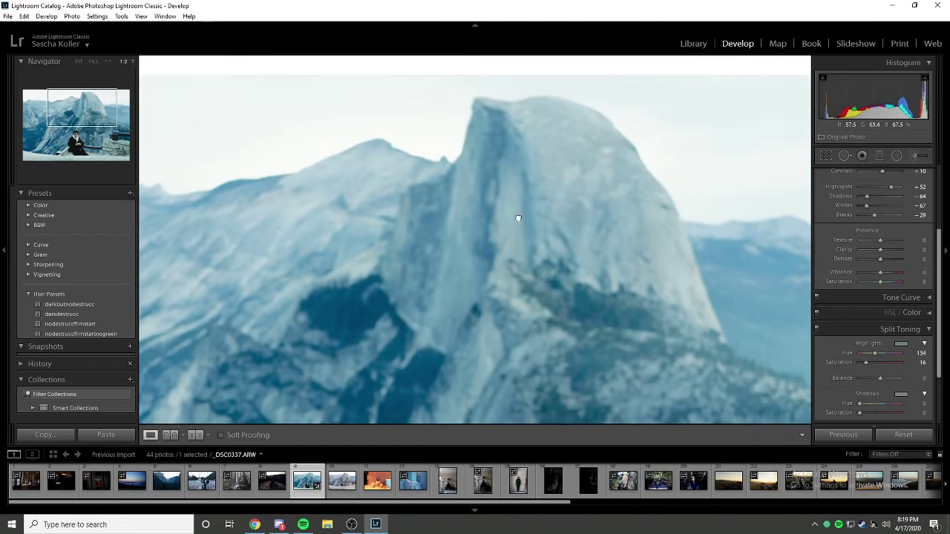
left_click(518, 218)
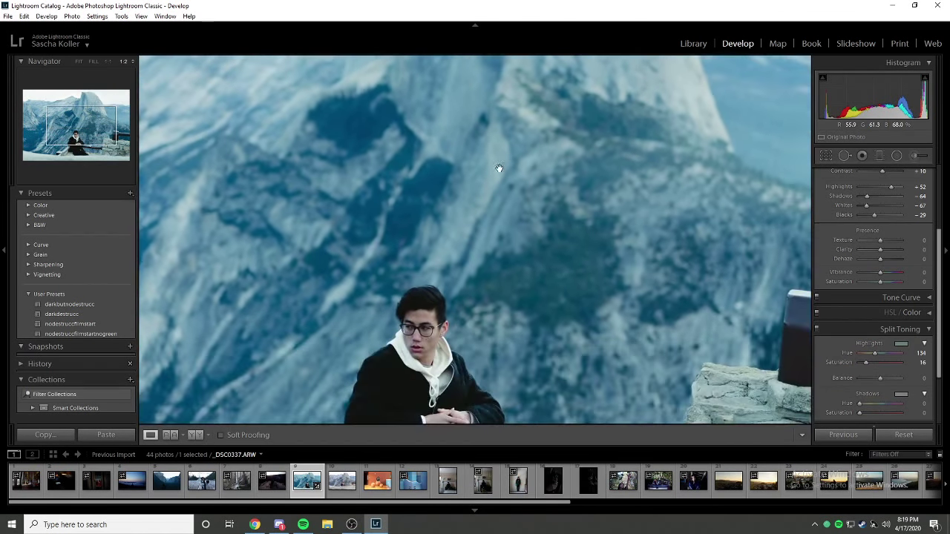
Try strong Split Toning shadow tints at hue 83, saturation 47 and at hue 161, saturation 41.
left_click(901, 395)
left_click(763, 416)
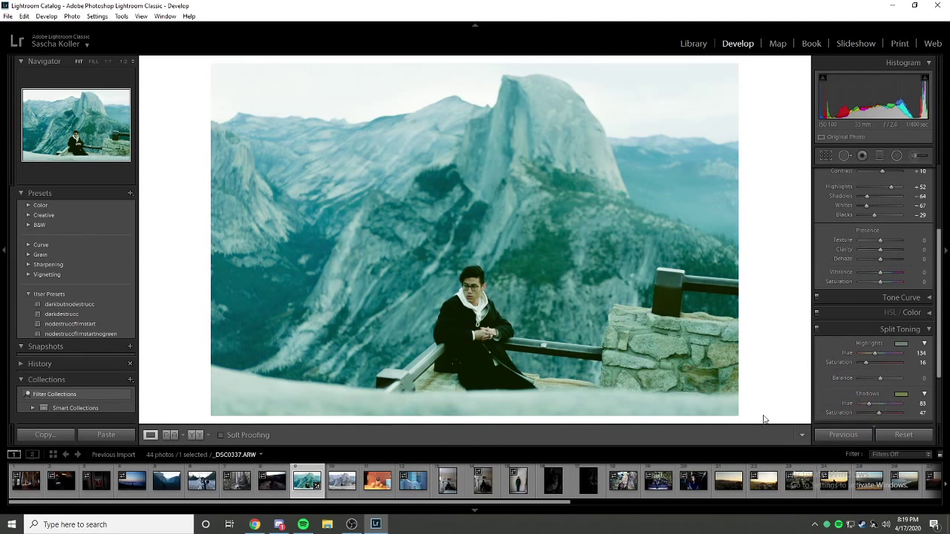
left_click(901, 395)
left_click(781, 418)
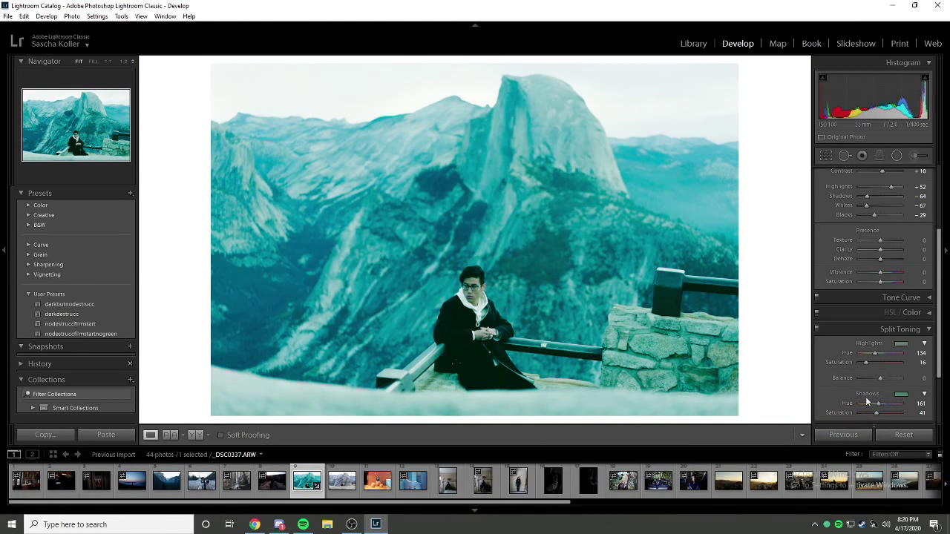
Tint the Split Toning shadows a muted yellow with hue 46 and saturation 17, and inspect the man up close.
left_click(901, 395)
left_click_drag(787, 431, 722, 430)
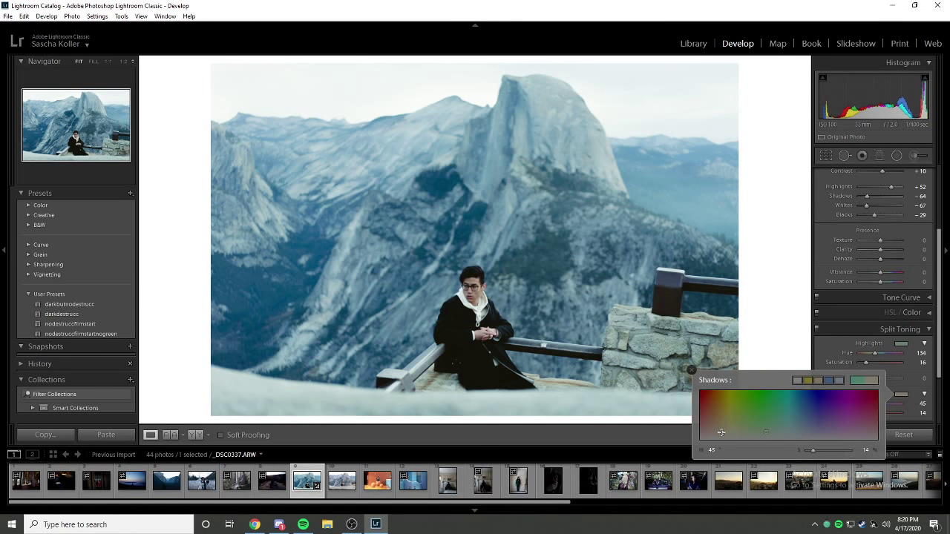
mouse_move(721, 430)
left_mouse_down()
mouse_move(728, 431)
mouse_move(720, 434)
left_mouse_up()
mouse_move(720, 432)
left_mouse_down()
mouse_move(836, 433)
mouse_move(712, 425)
left_mouse_up()
left_click(499, 331)
left_click(500, 331)
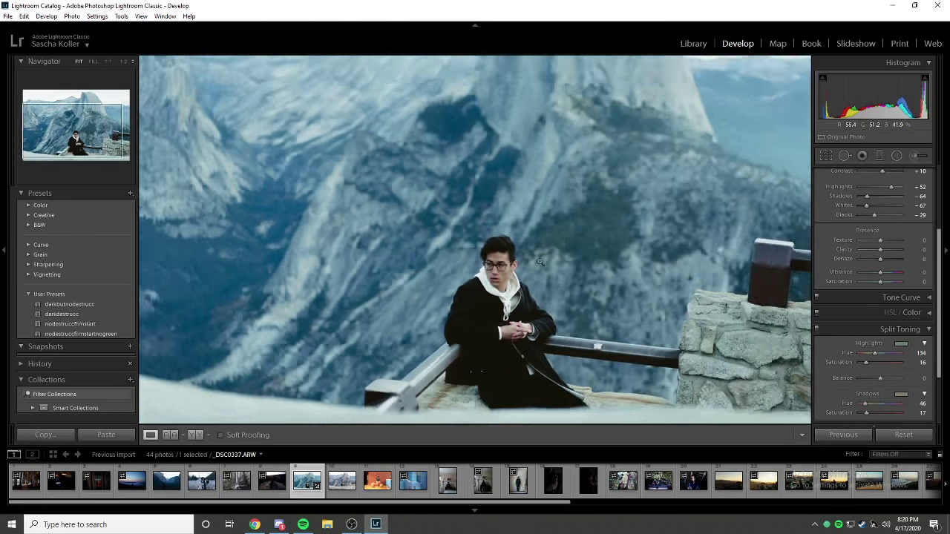
Turn off the Split Toning effect and repeatedly compare the edited mountain portrait with its original version.
left_click(816, 329)
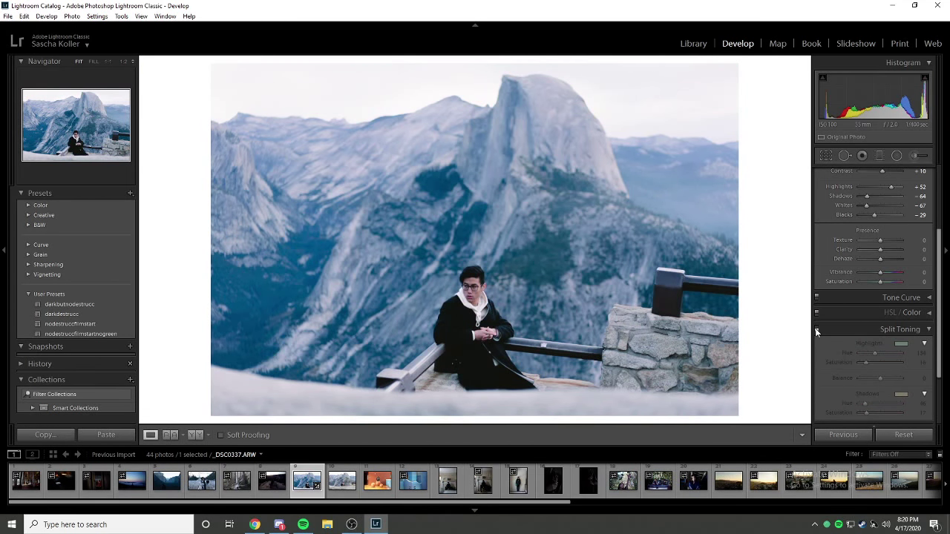
key("Delete")
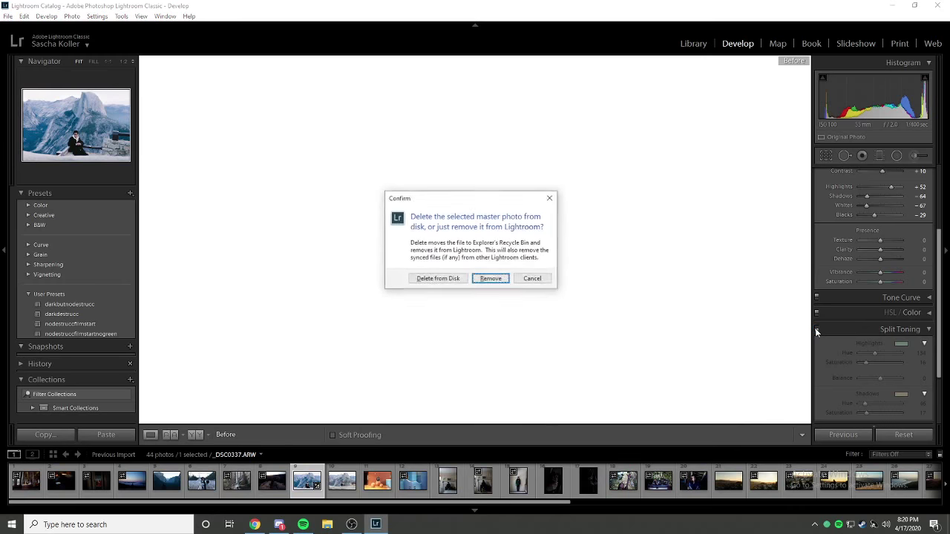
left_click(533, 279)
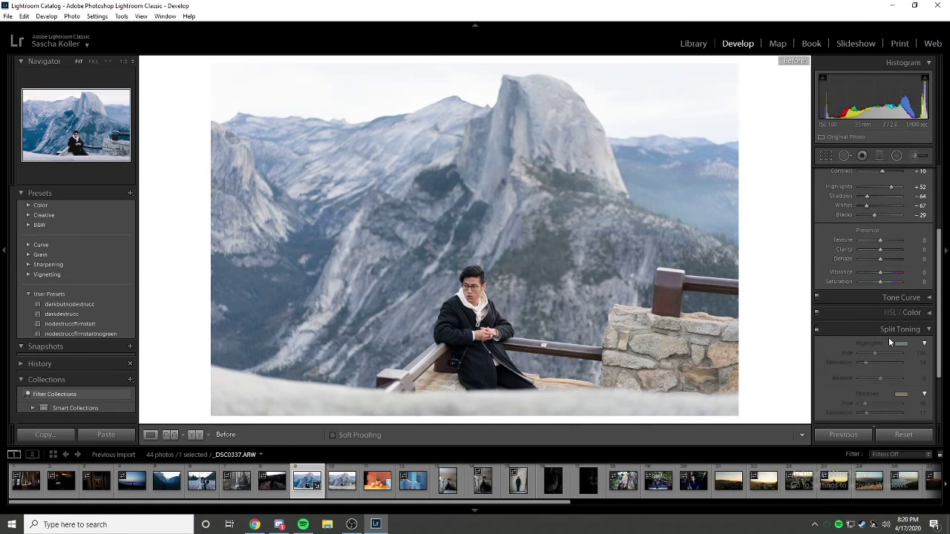
key("backslash")
key("backslash")
key("backslash")
key("backslash")
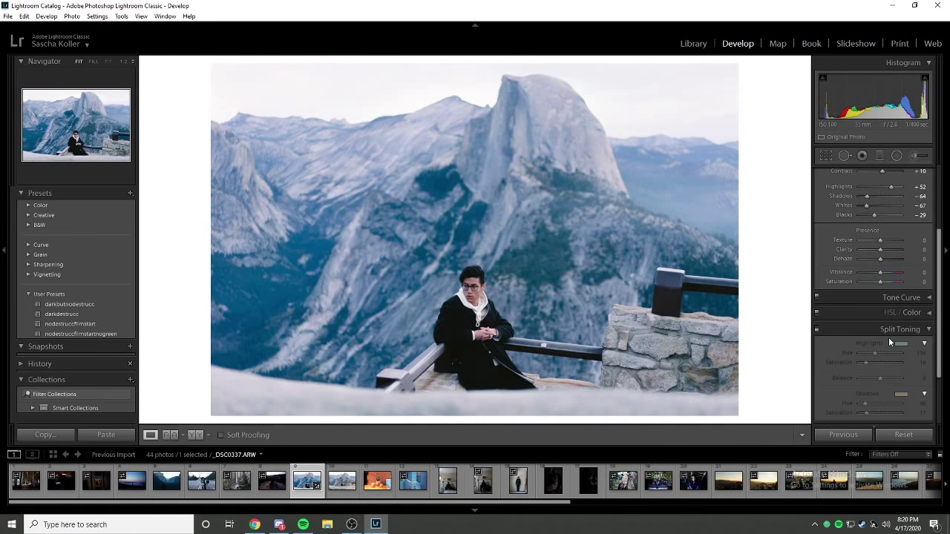
key("backslash")
key("backslash")
key("backslash")
key("backslash")
key("backslash")
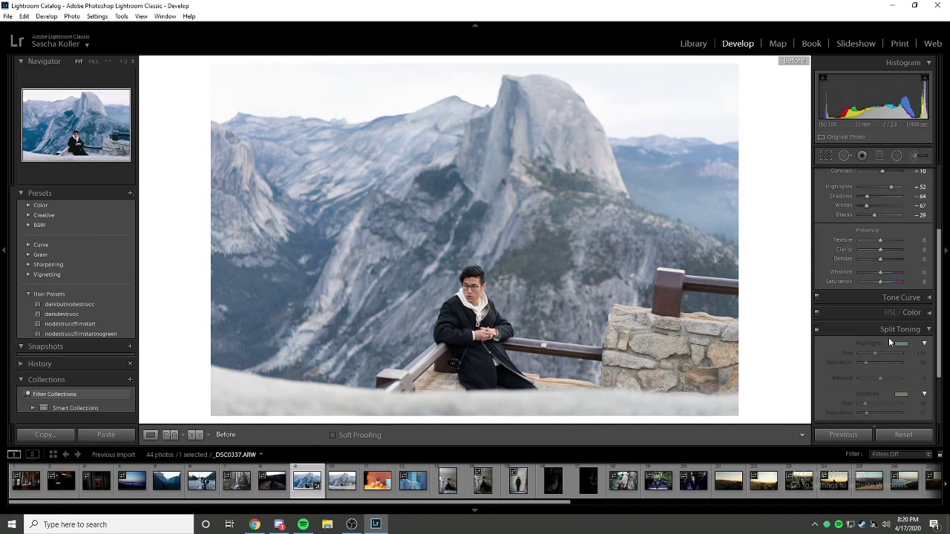
key("backslash")
key("backslash")
key("backslash")
key("backslash")
key("backslash")
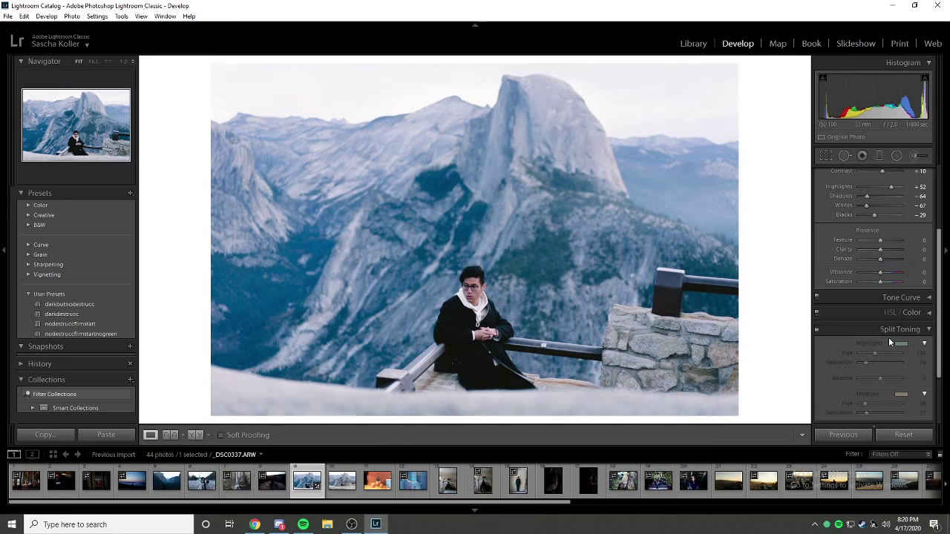
key("backslash")
key("backslash")
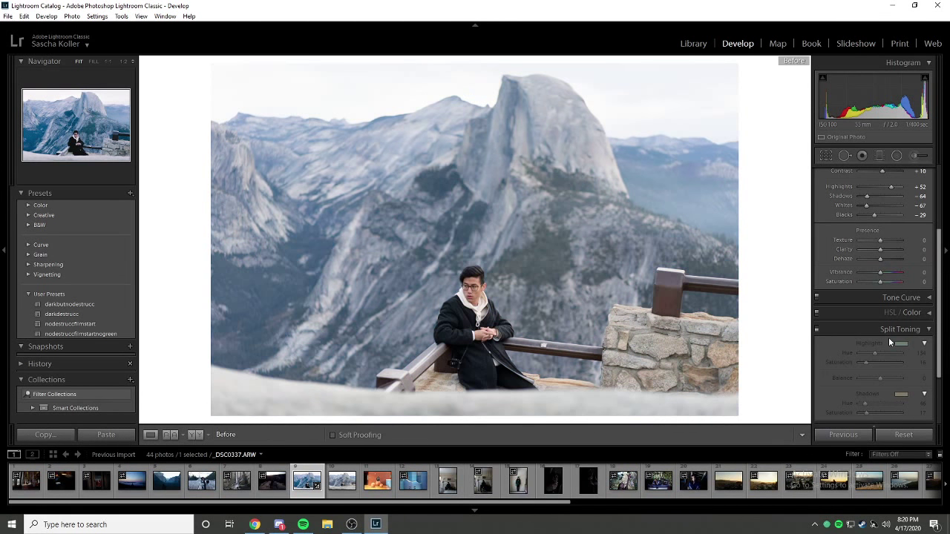
key("backslash")
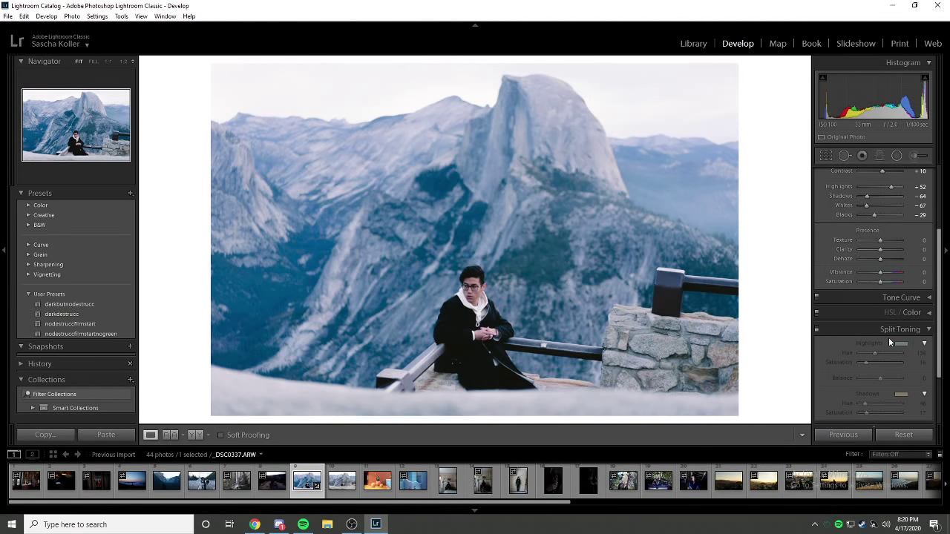
key("backslash")
key("backslash")
Inspect the mountain peak up close without Split Toning, and turn the Split Toning effect back on.
left_click(566, 130)
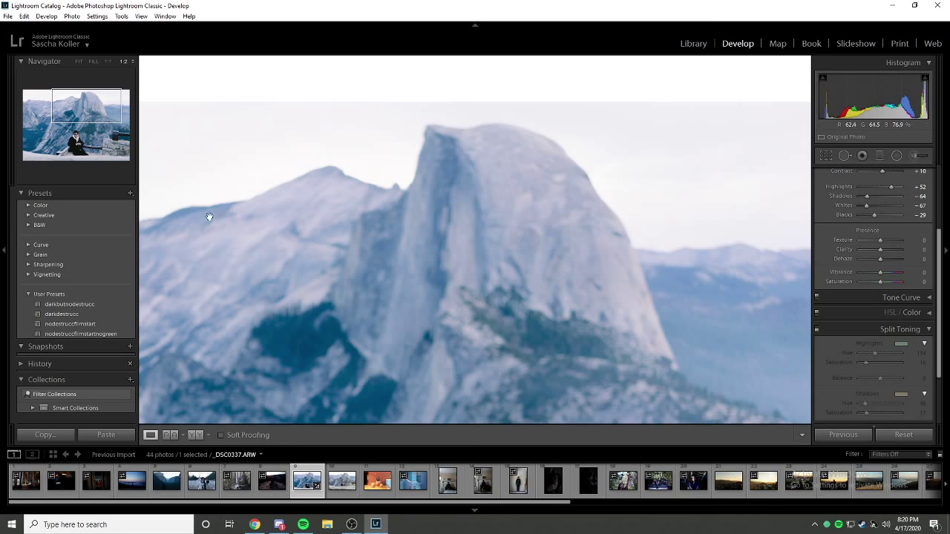
left_click(291, 238)
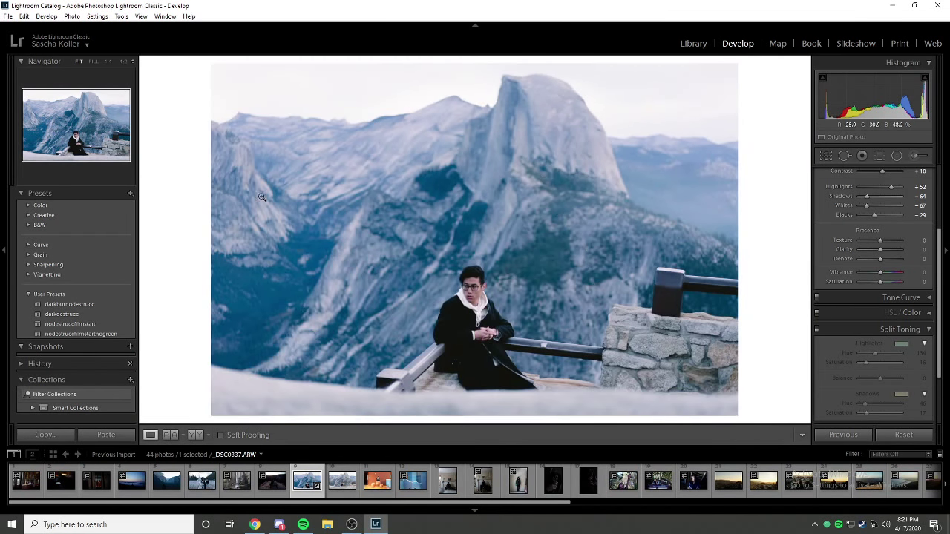
left_click(816, 328)
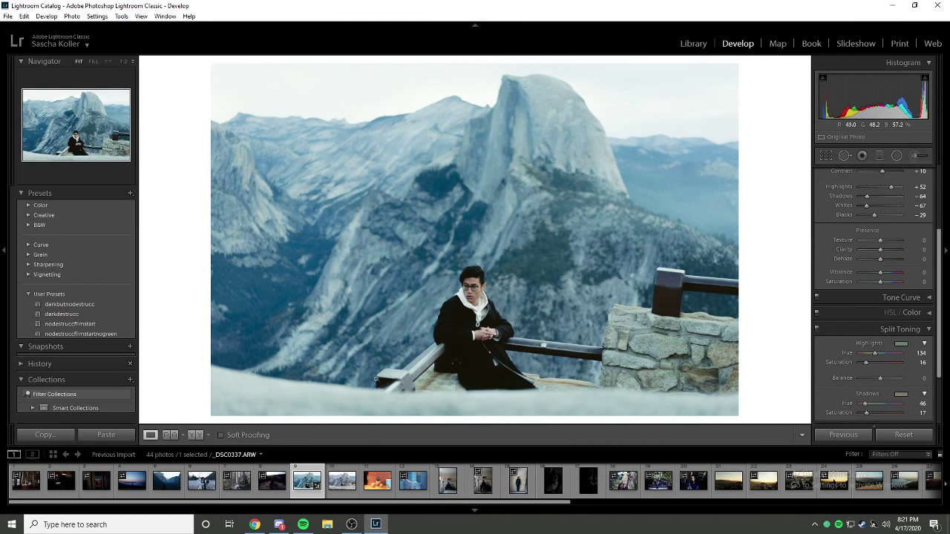
Adjust the white balance to a tint of +29 and a temperature of 4262.
scroll(900, 361, "up", 5)
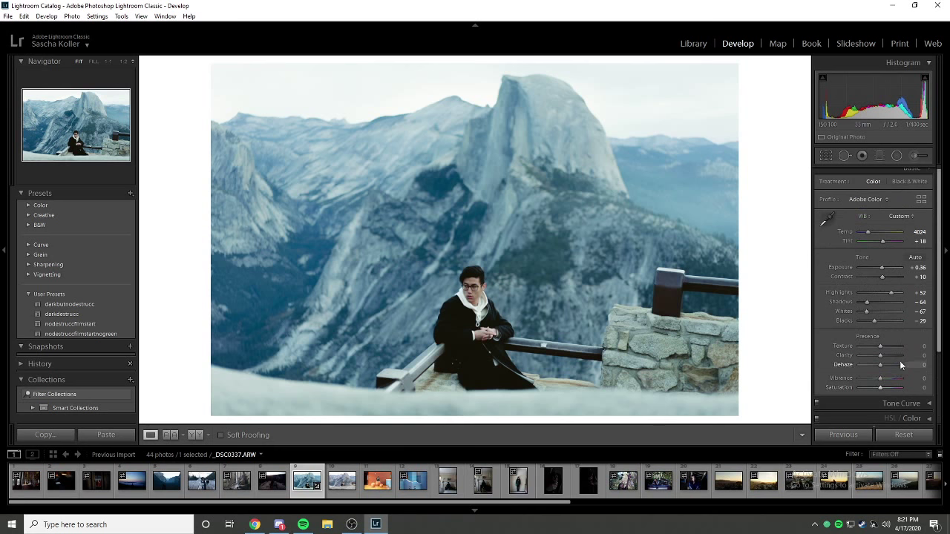
left_click_drag(884, 248, 886, 251)
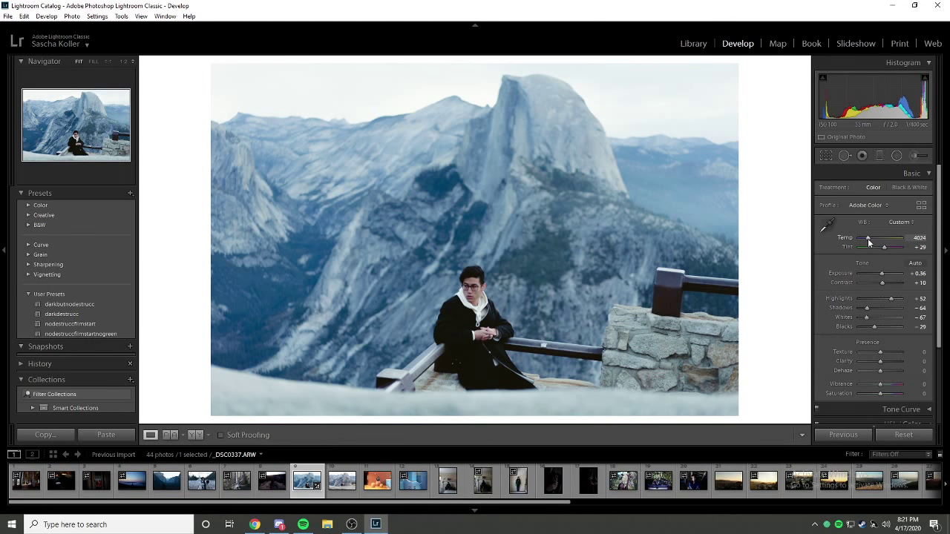
left_click_drag(867, 237, 869, 238)
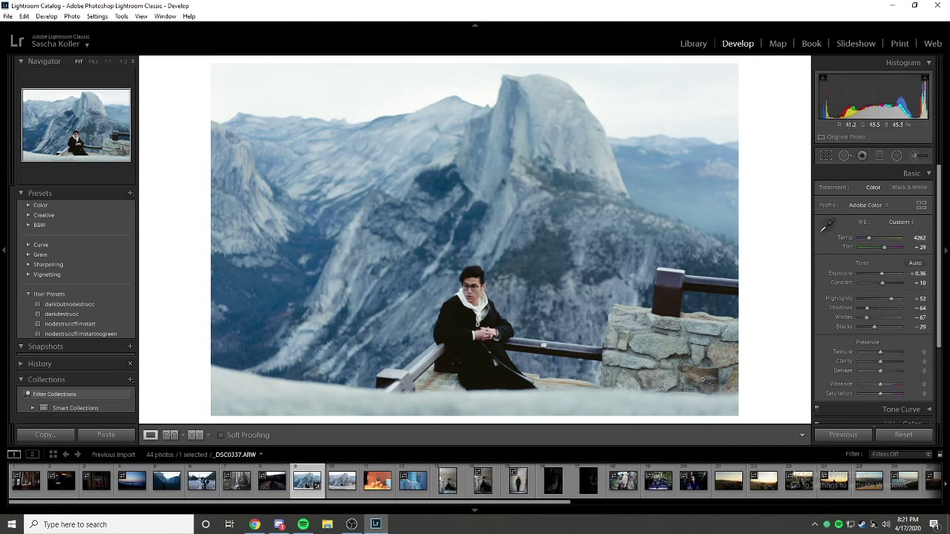
left_click_drag(512, 306, 517, 240)
Look over the sharpening and noise reduction settings in Detail, and collapse them again.
scroll(913, 337, "down", 3)
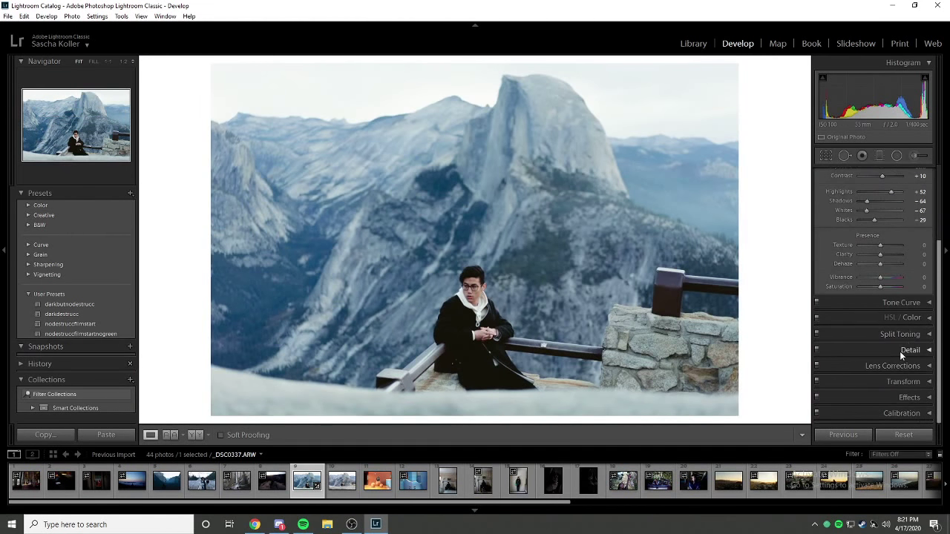
left_click(901, 352)
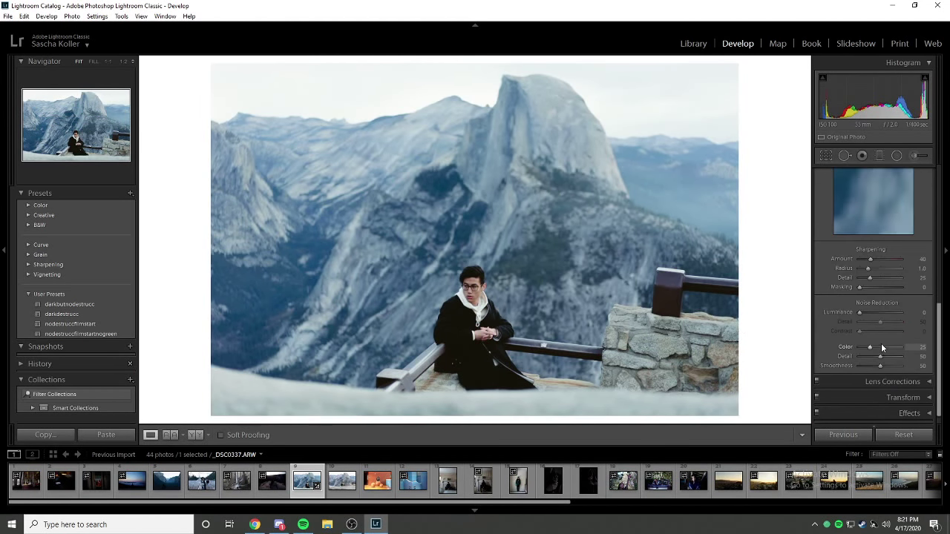
scroll(869, 346, "up", 1)
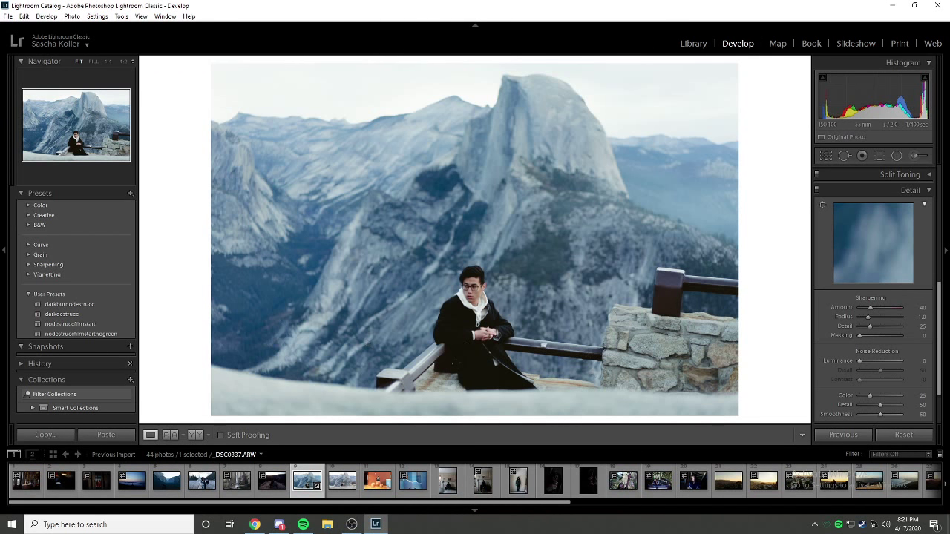
left_click(254, 525)
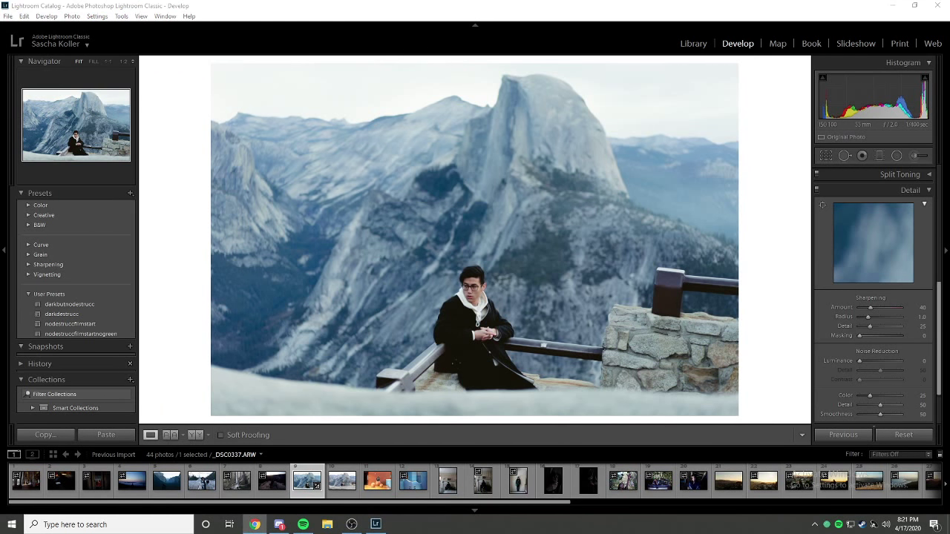
left_click(885, 188)
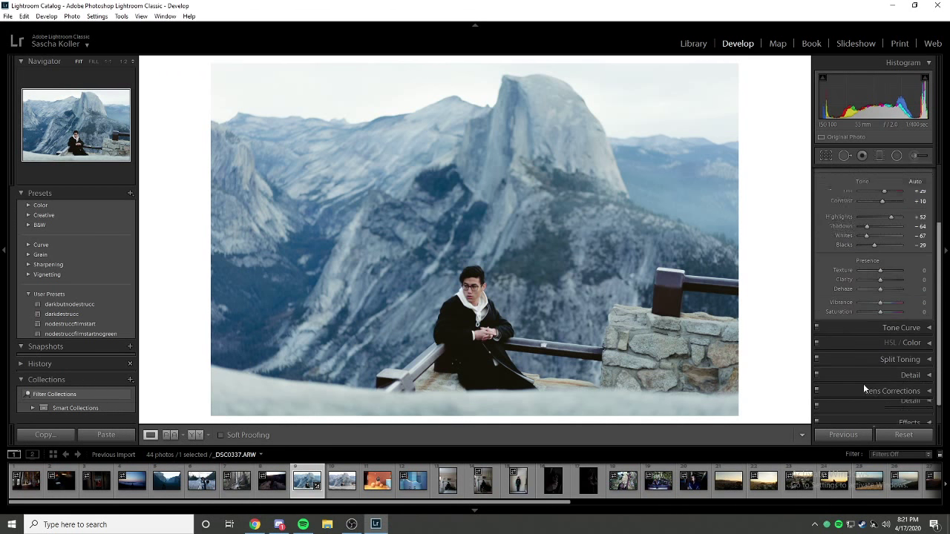
Check the Lens Corrections profile settings and collapse them again.
scroll(847, 406, "down", 1)
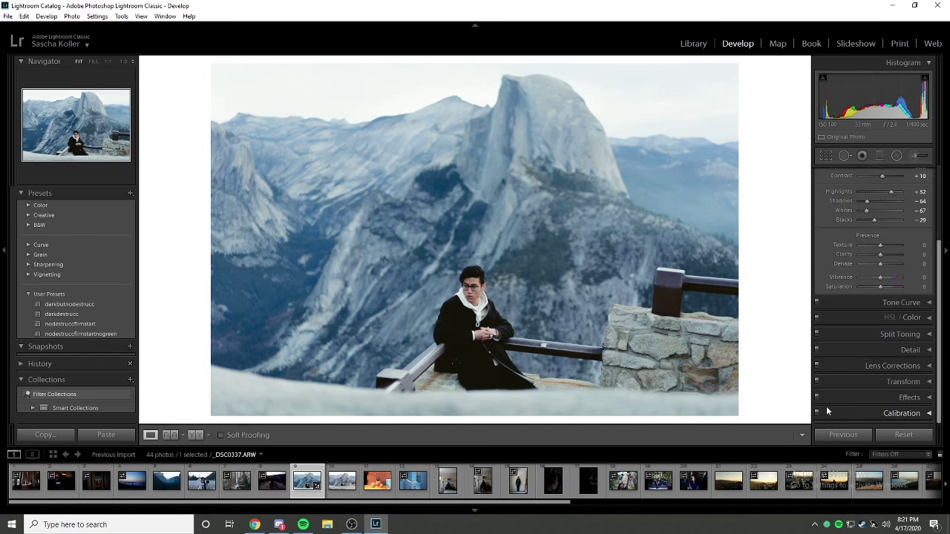
left_click(887, 366)
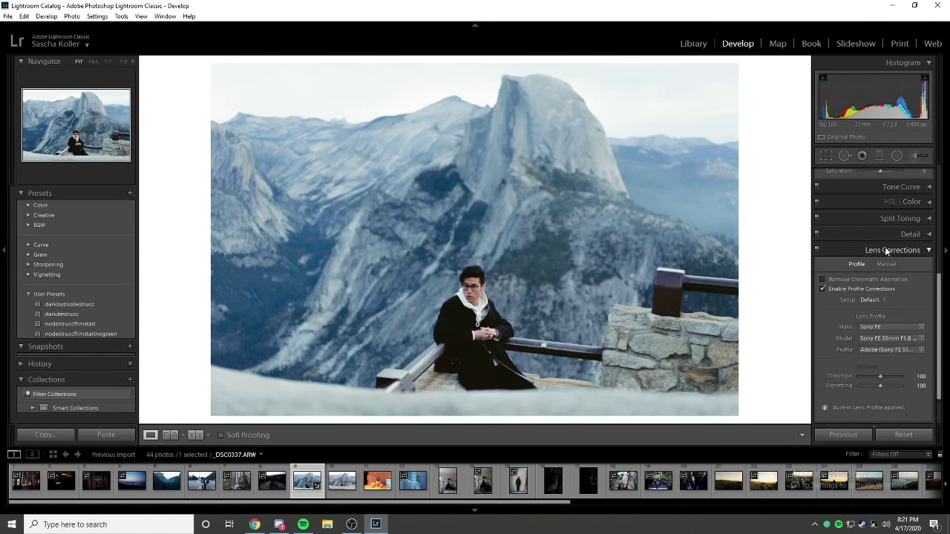
left_click(885, 247)
Reopen Split Toning and view the highlights color picker without changing the tint.
left_click(902, 334)
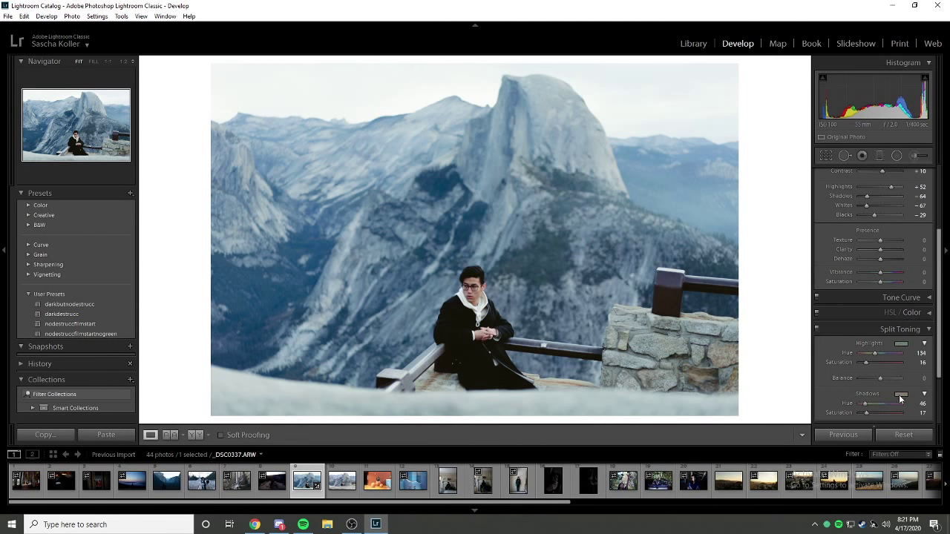
left_click(898, 346)
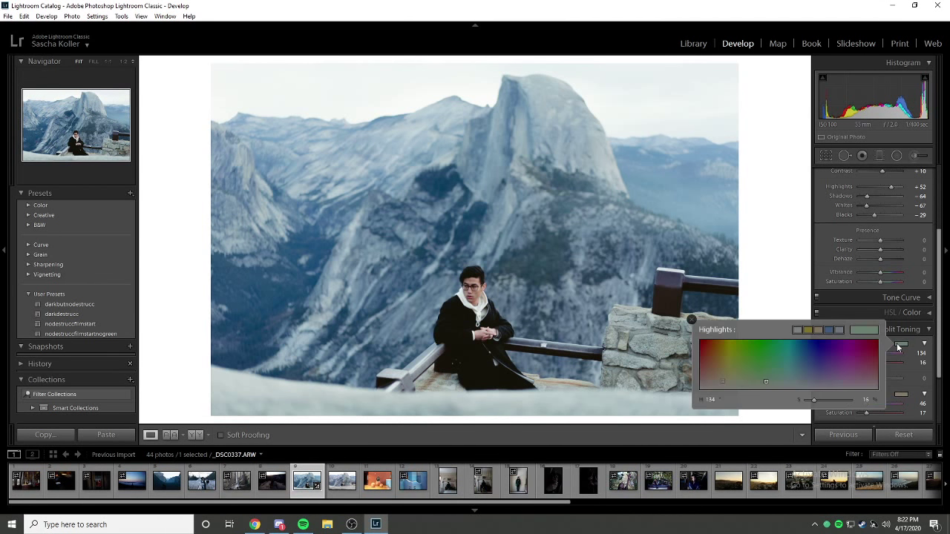
left_click(898, 346)
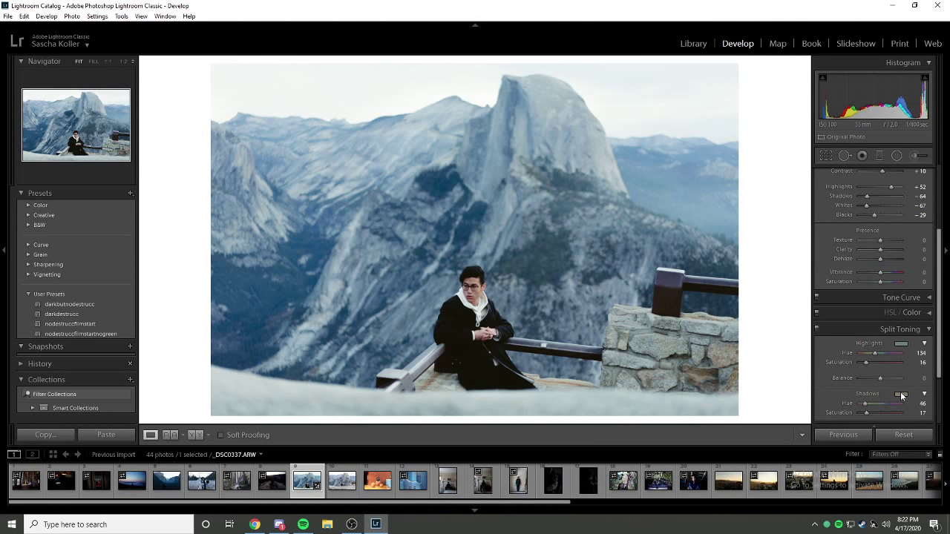
Browse the valley, subway, mountain and blue building photos for another Split Toning example.
left_click(202, 483)
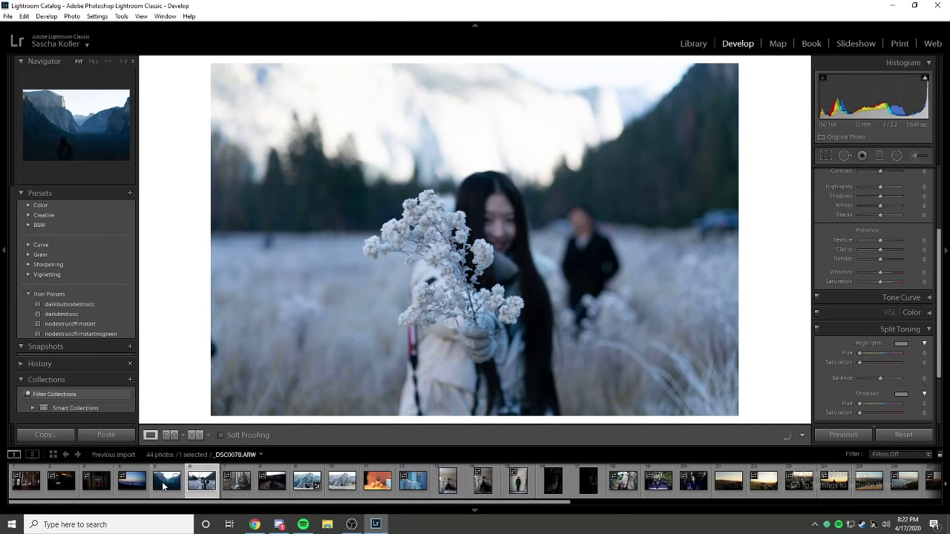
left_click(164, 489)
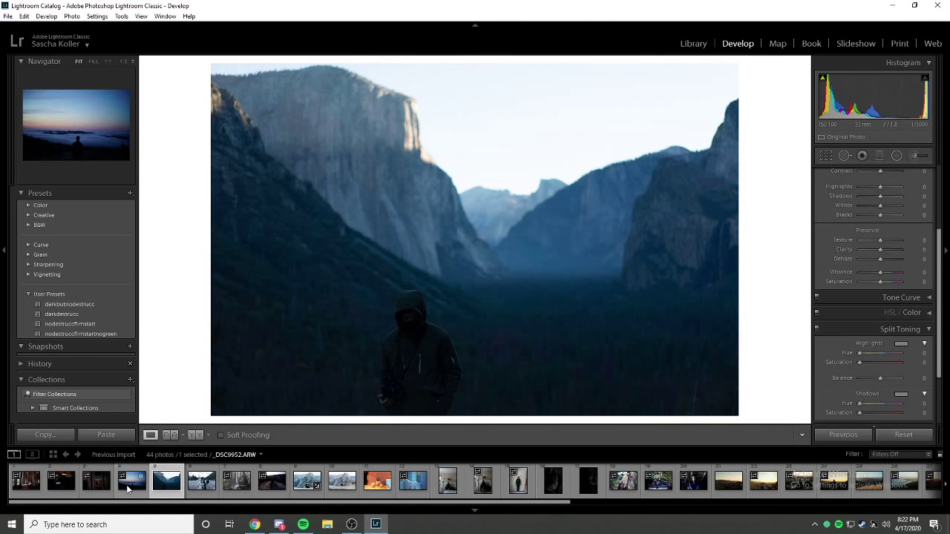
left_click(95, 484)
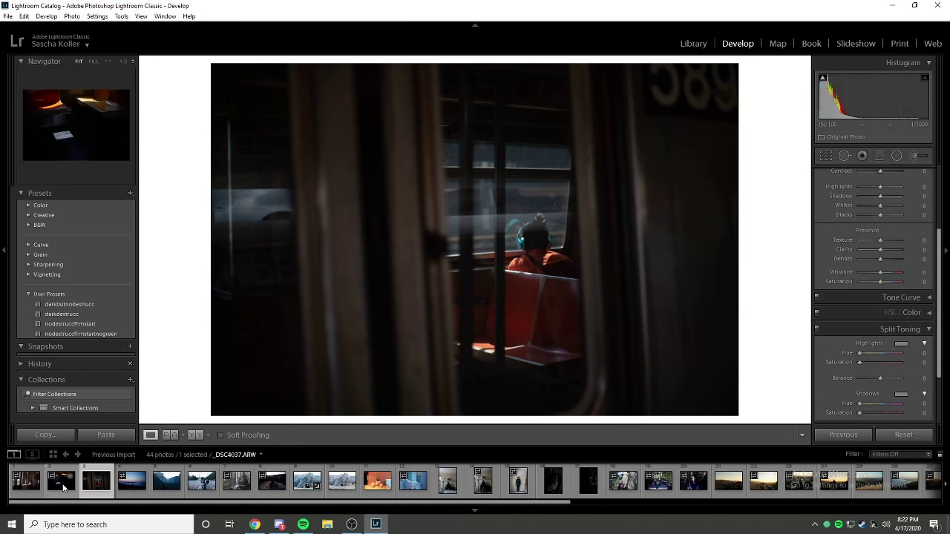
left_click(63, 488)
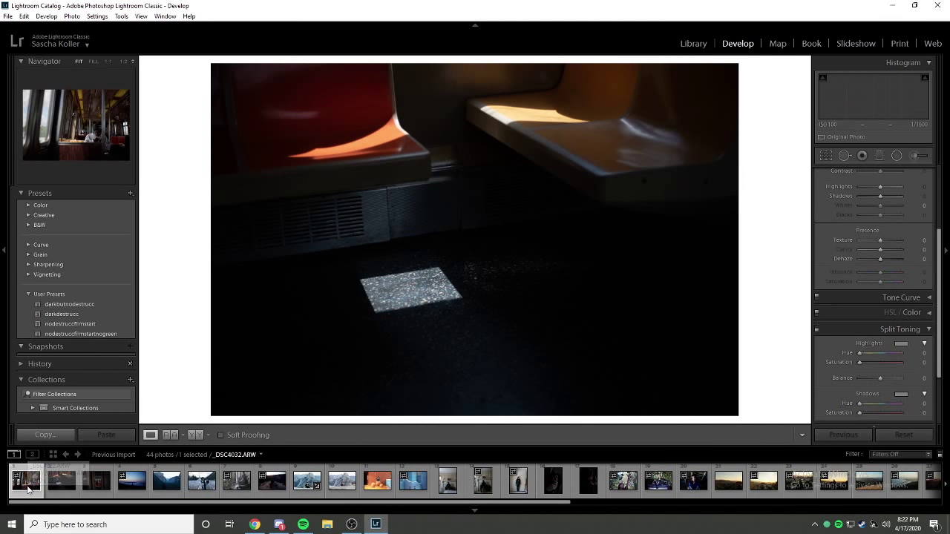
left_click(27, 487)
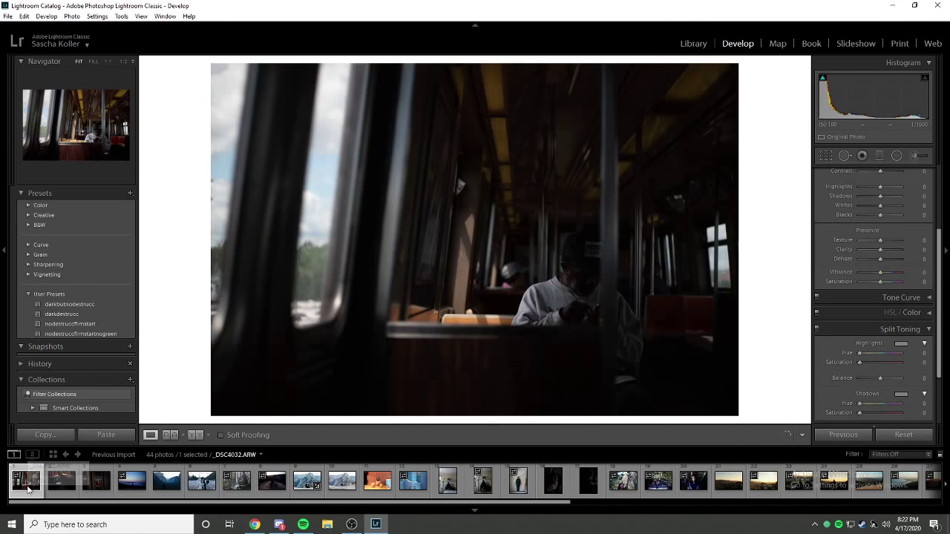
left_click(311, 488)
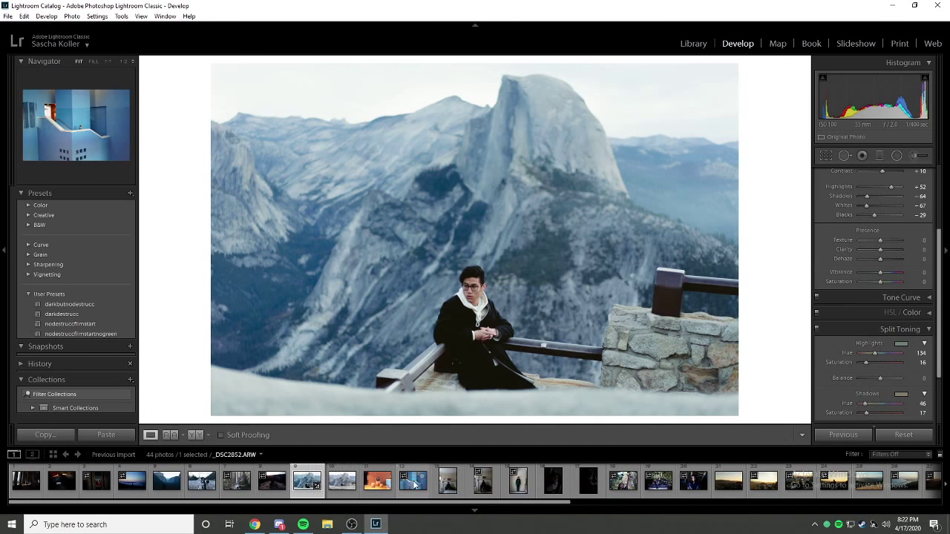
left_click(414, 484)
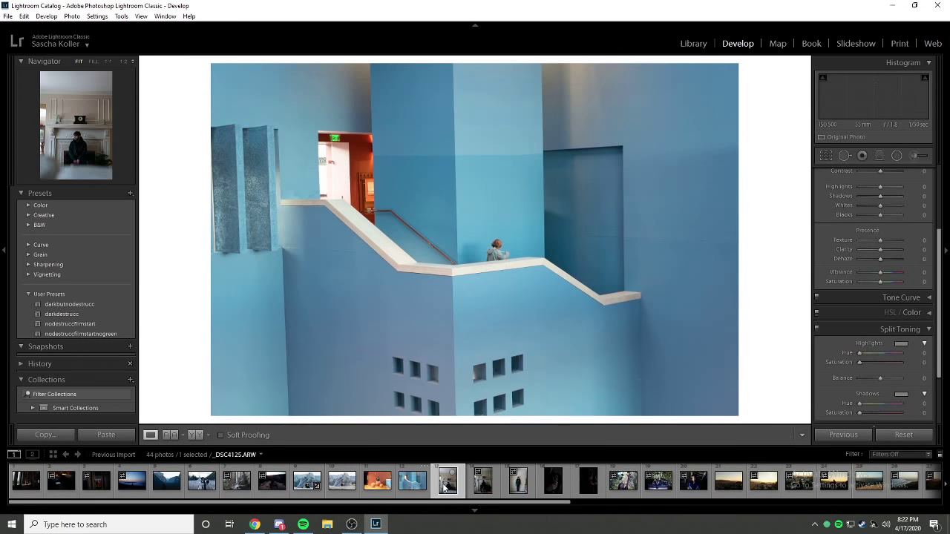
left_click(446, 486)
left_click(412, 483)
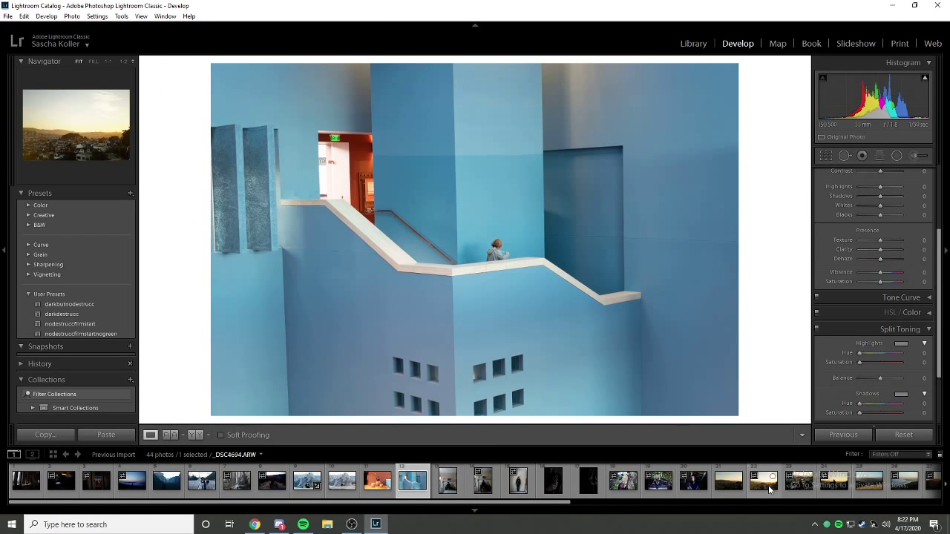
scroll(768, 486, "down", 6)
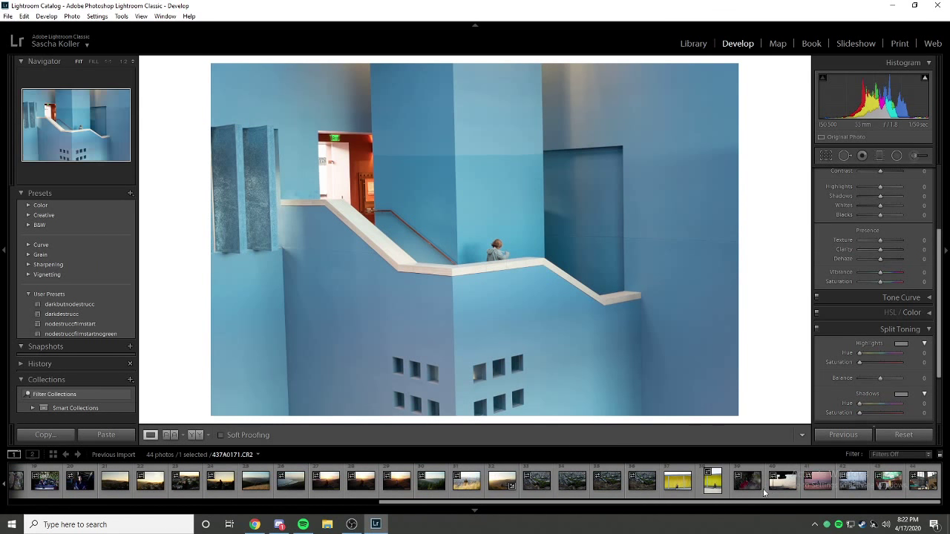
Open the pink beach photo 437A0507.CR2 and tint its Split Toning highlights with hue 333 and saturation 73.
left_click(818, 481)
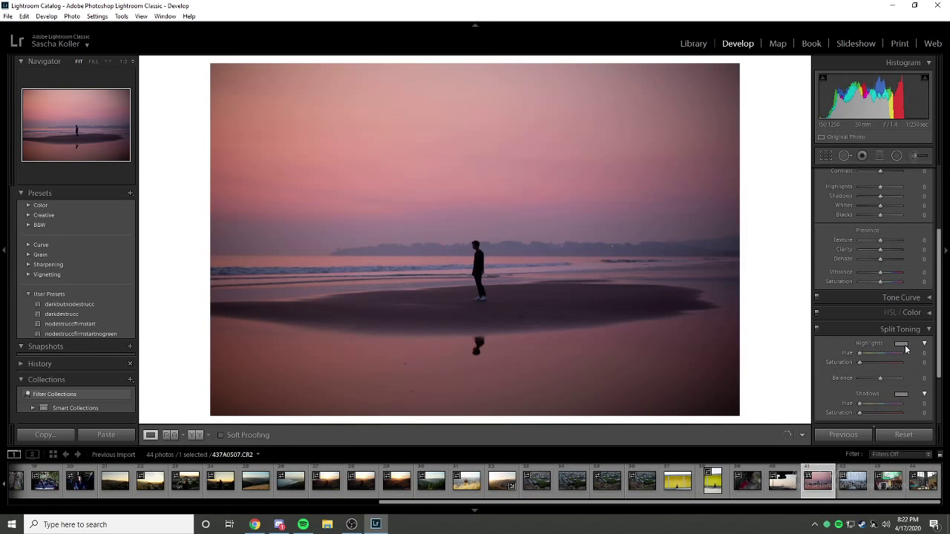
left_click(898, 344)
left_click(864, 353)
left_click(903, 345)
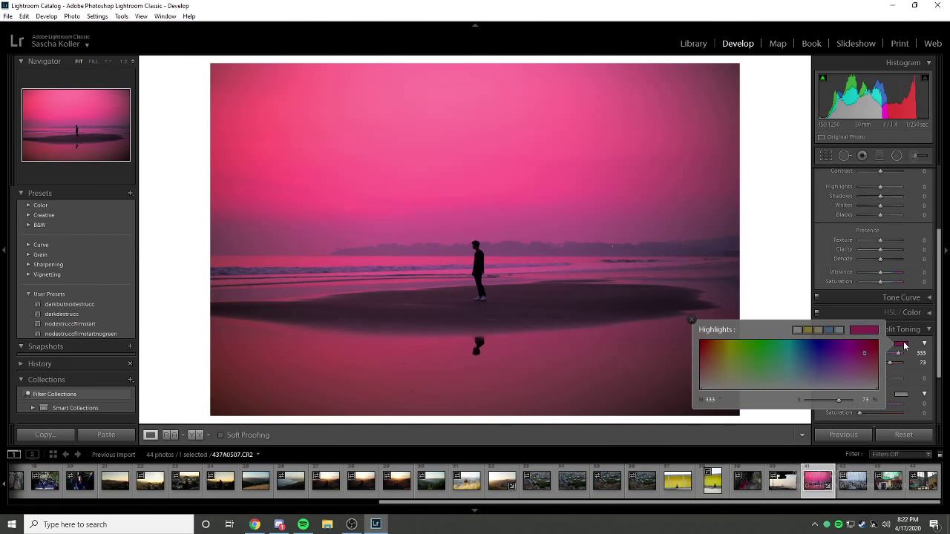
Reset the pink beach photo's Split Toning highlights to hue 0 and saturation 0, and collapse the section.
mouse_move(795, 380)
left_mouse_down()
mouse_move(752, 384)
mouse_move(724, 371)
mouse_move(769, 376)
mouse_move(775, 349)
mouse_move(748, 400)
mouse_move(772, 363)
mouse_move(807, 375)
left_mouse_up()
left_click_drag(850, 376, 869, 429)
left_click(921, 331)
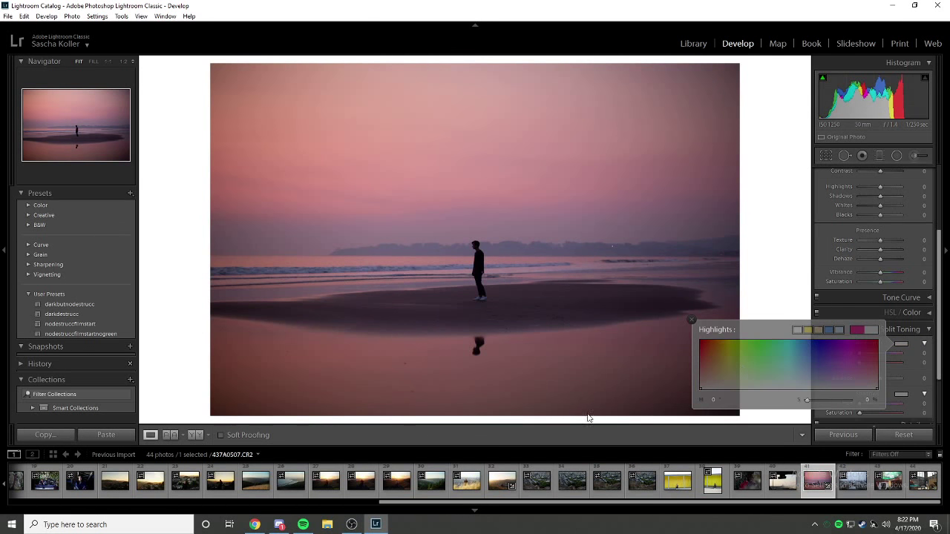
Open the mountain photo _DSC0337.ARW and review its Detail and Split Toning settings without changing them.
left_click_drag(564, 503, 208, 514)
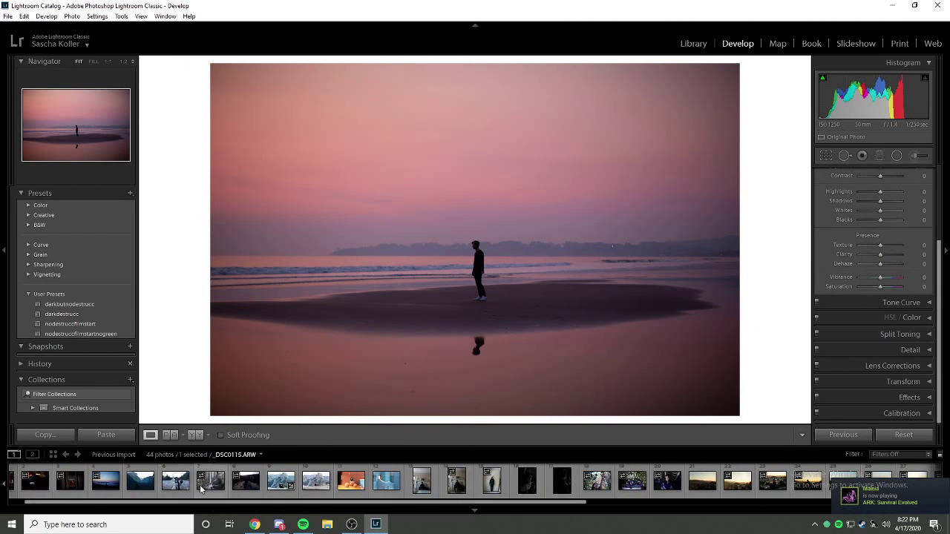
left_click(274, 483)
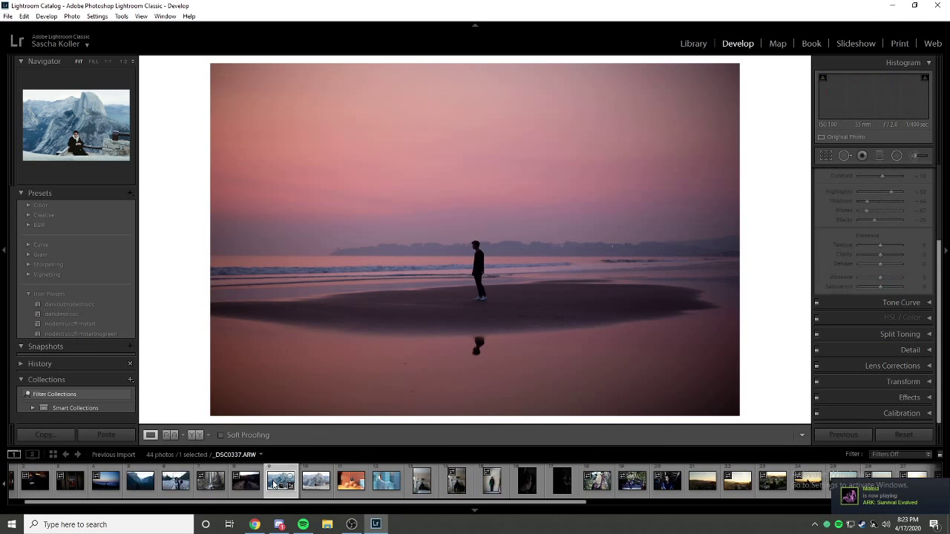
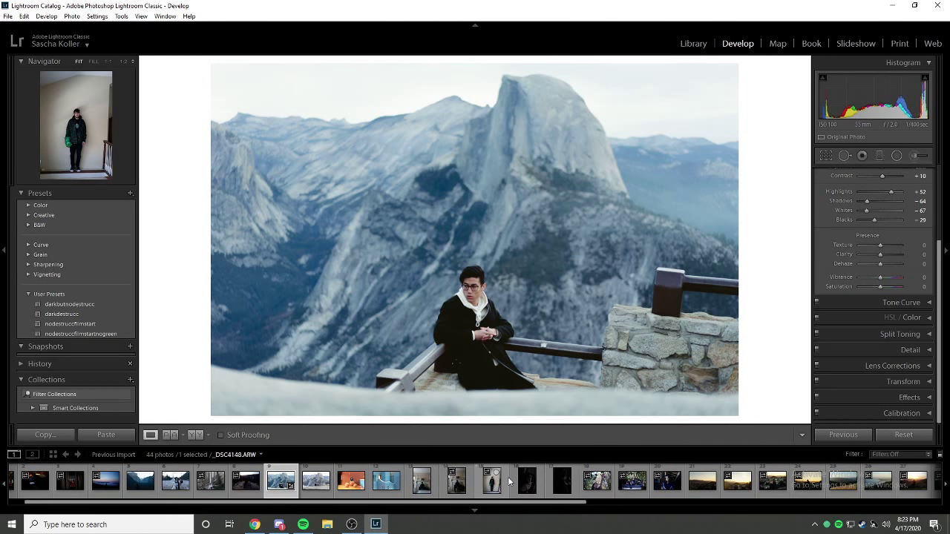
left_click(862, 366)
left_click(900, 251)
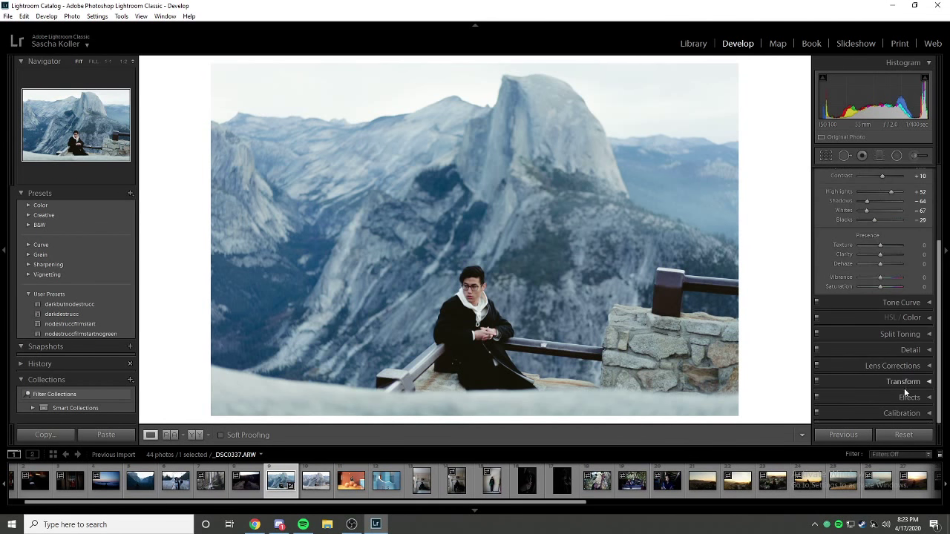
left_click(902, 350)
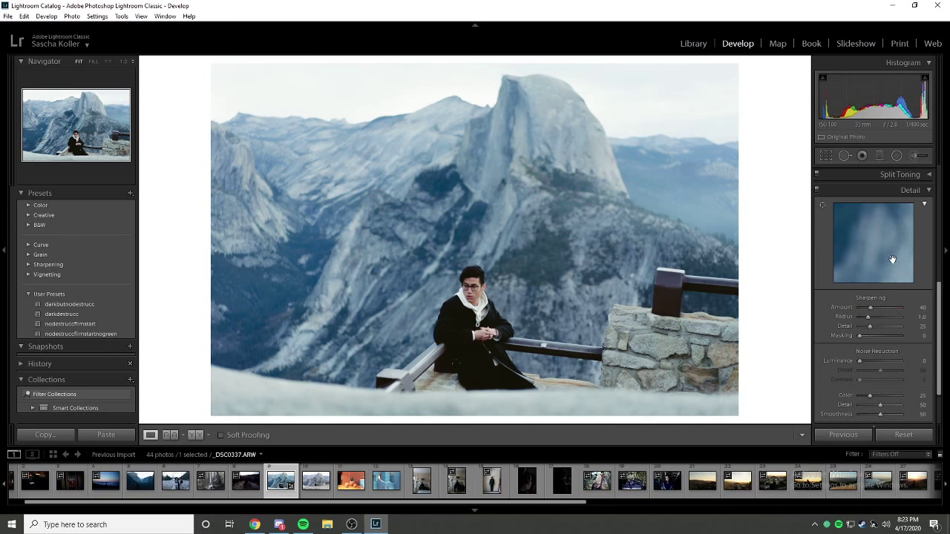
left_click(904, 195)
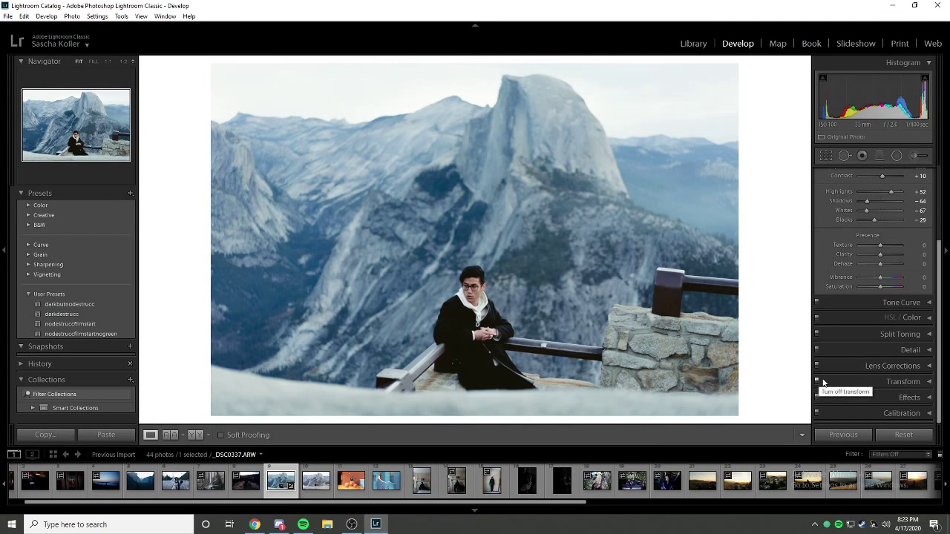
left_click(895, 338)
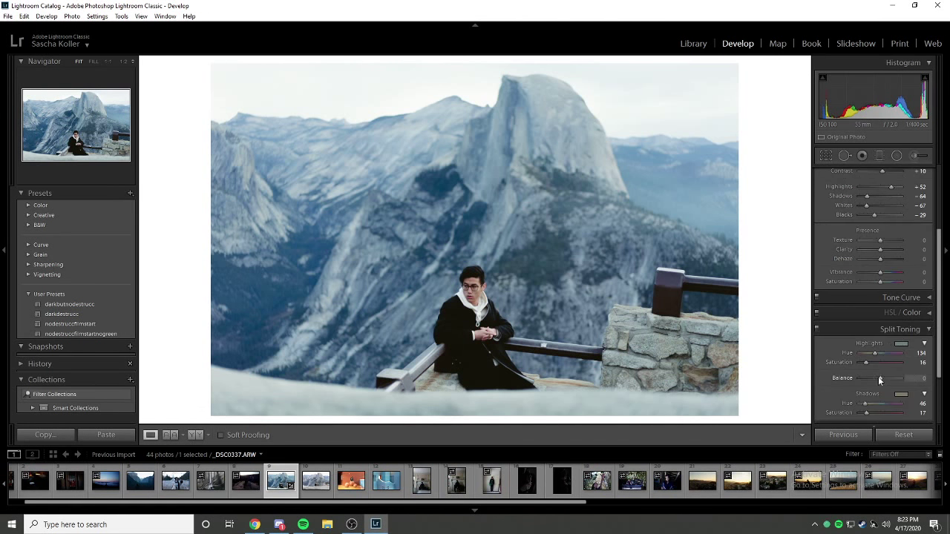
left_click_drag(878, 377, 877, 378)
left_click(898, 330)
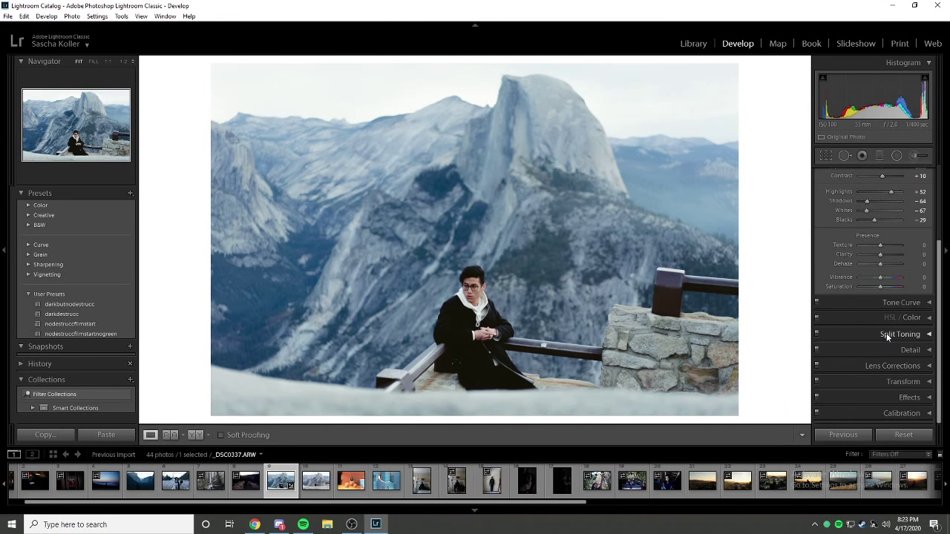
Browse the grassy hill, sunset and pink beach photos for another Split Toning example.
scroll(519, 482, "down", 5)
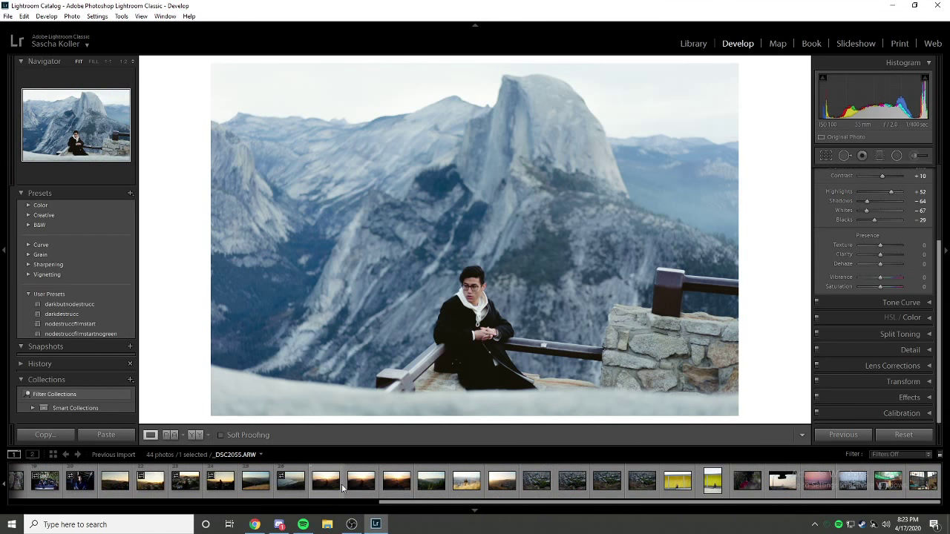
left_click(256, 481)
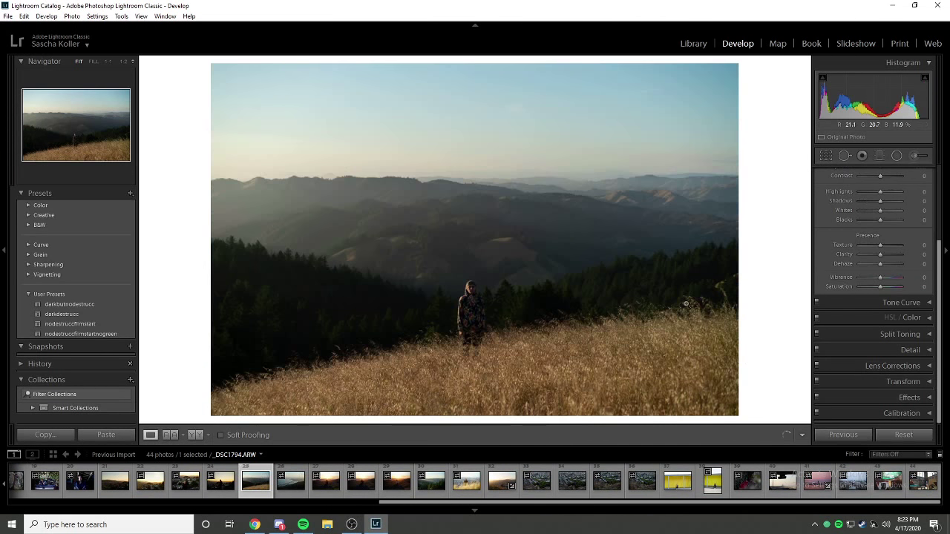
left_click(396, 481)
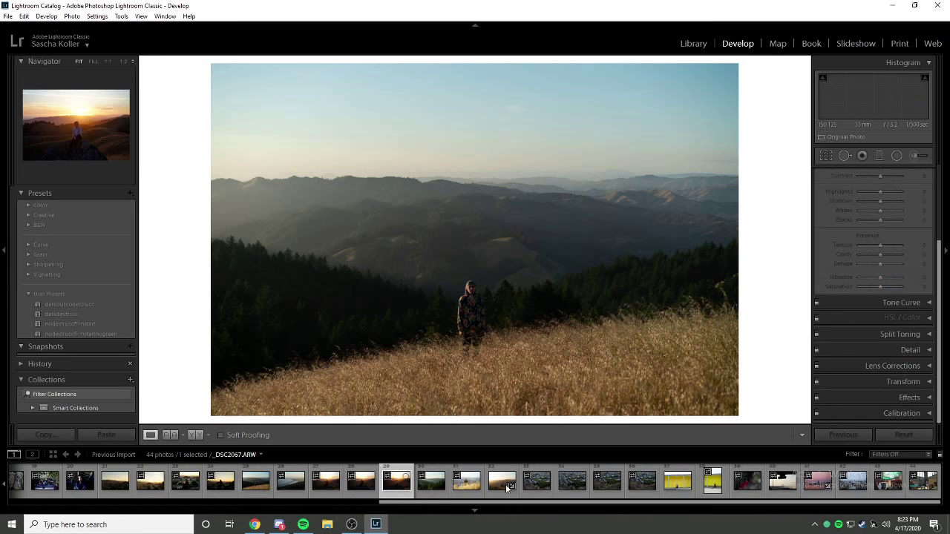
left_click(817, 482)
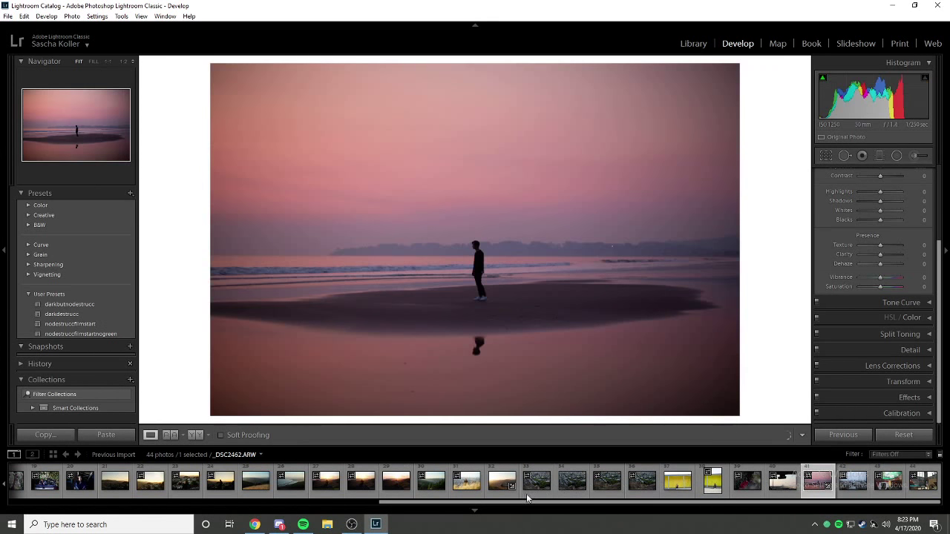
left_click_drag(526, 502, 731, 503)
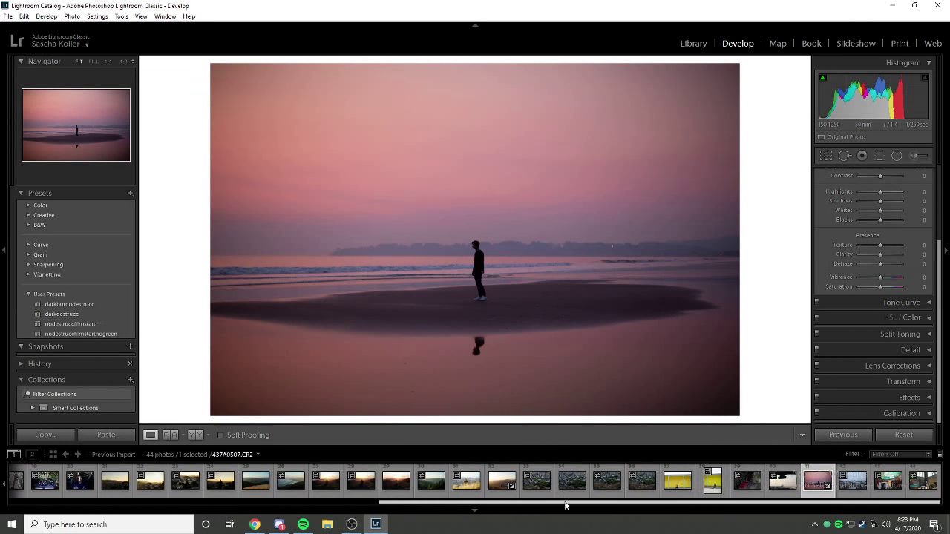
left_click_drag(566, 505, 447, 505)
Open the sunset photo _DSC2055.ARW, try a Split Toning highlights tint of hue 318 and saturation 37, and reset the saturation to 0.
left_click(521, 481)
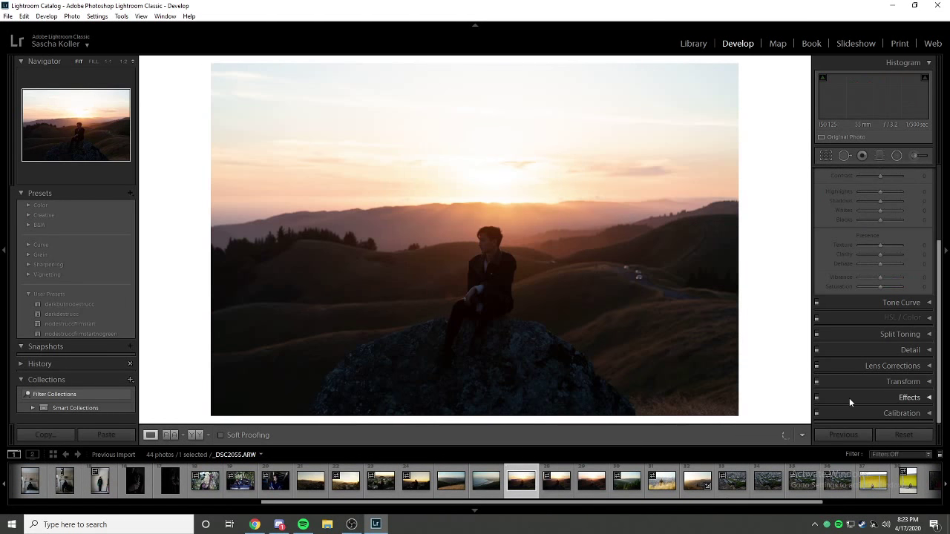
left_click(898, 334)
left_click(903, 347)
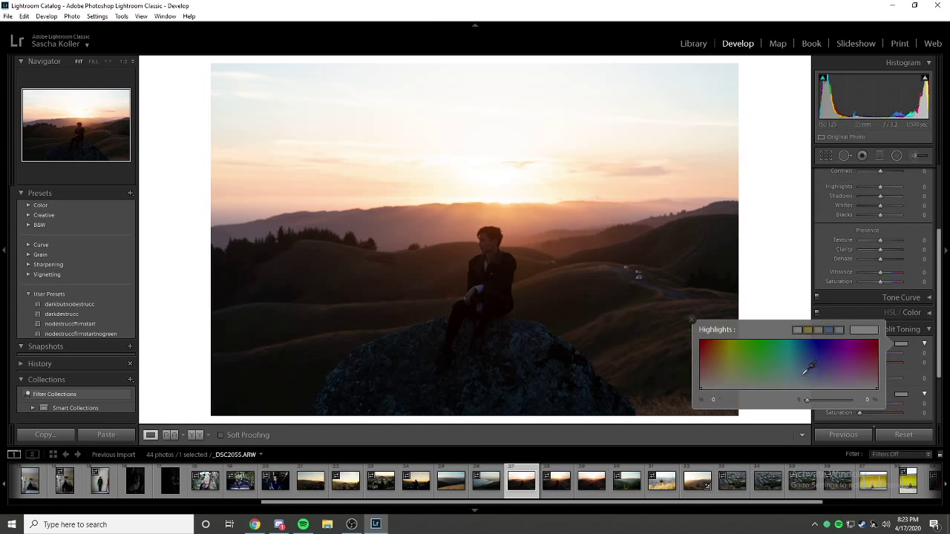
left_click(847, 375)
mouse_move(846, 375)
left_mouse_down()
mouse_move(853, 364)
mouse_move(806, 356)
mouse_move(728, 360)
mouse_move(859, 369)
left_mouse_up()
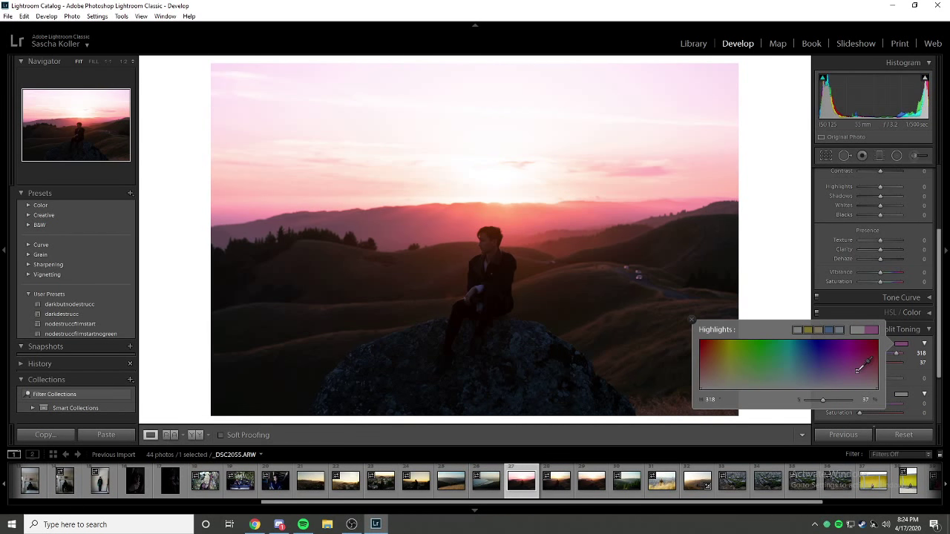
left_click_drag(859, 369, 875, 406)
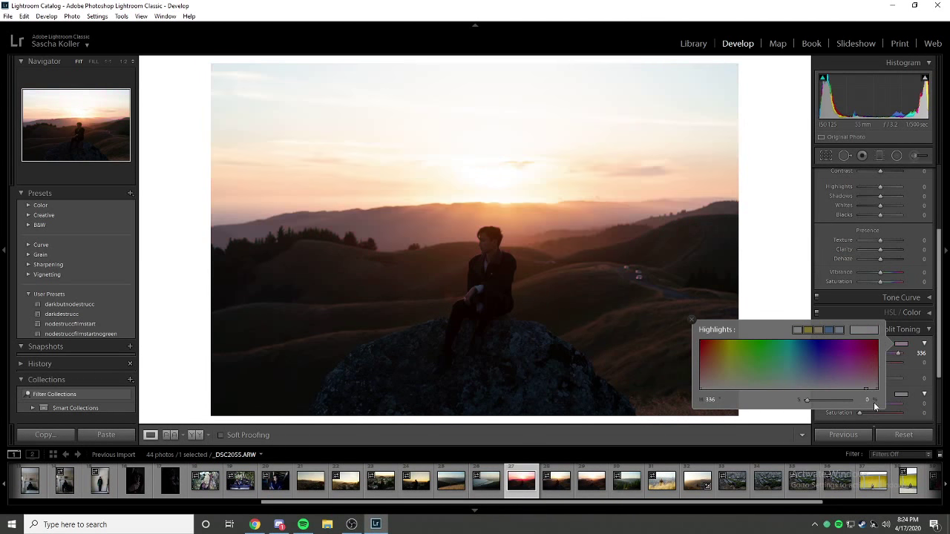
left_click(906, 329)
Return to the mountain photo _DSC0337.ARW and examine its Detail sharpening sliders with the seated man enlarged.
scroll(262, 486, "down", 3)
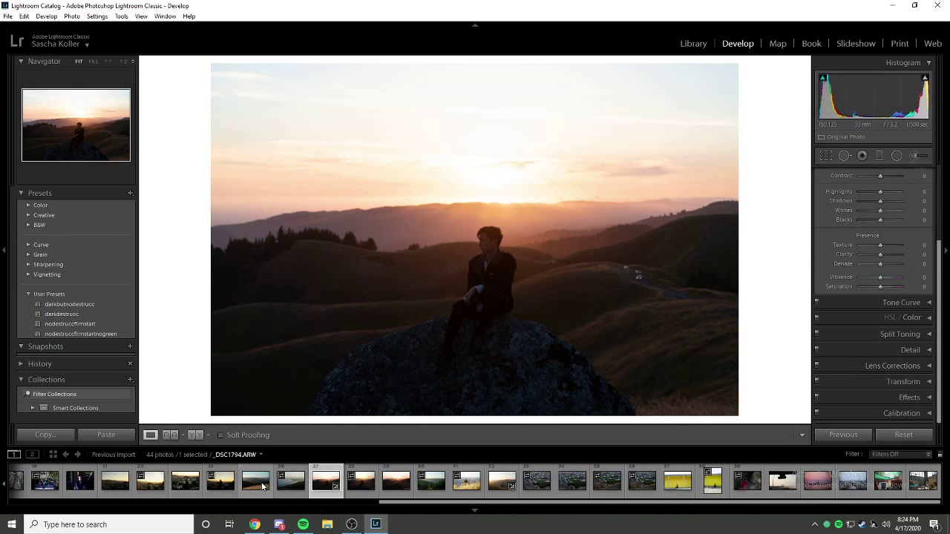
scroll(316, 487, "down", 5)
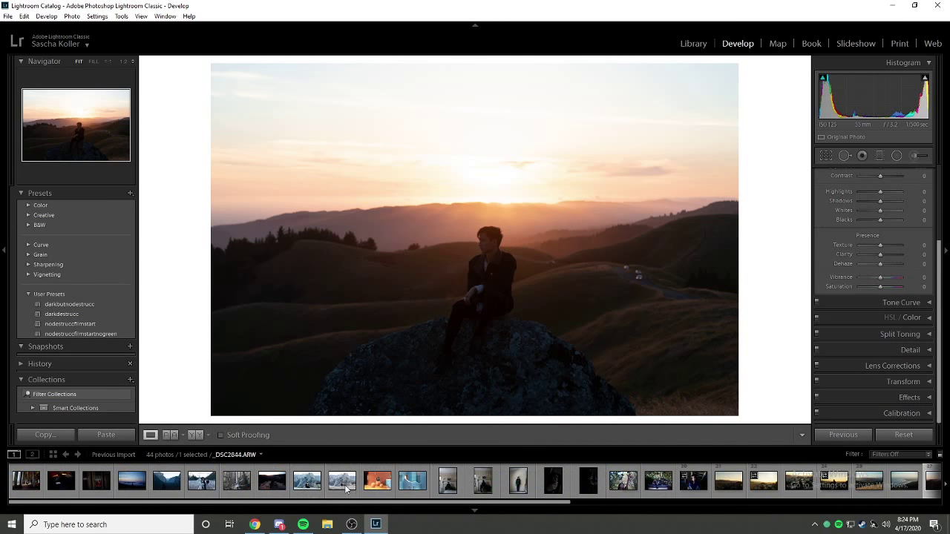
left_click(307, 481)
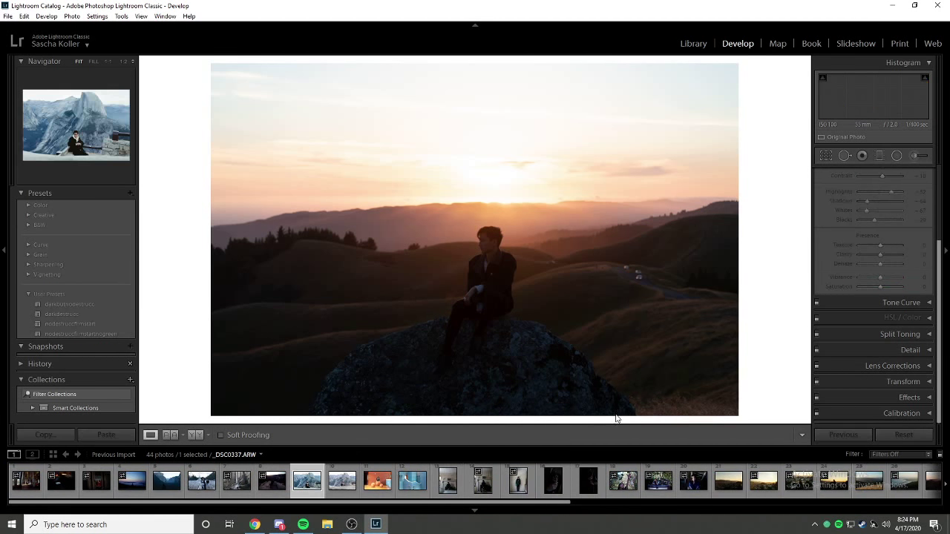
left_click(889, 347)
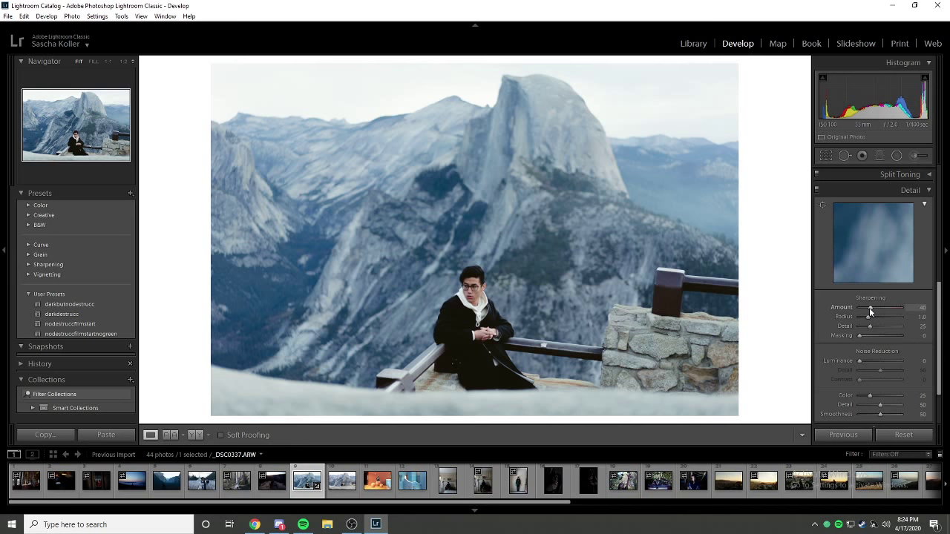
left_click(580, 330)
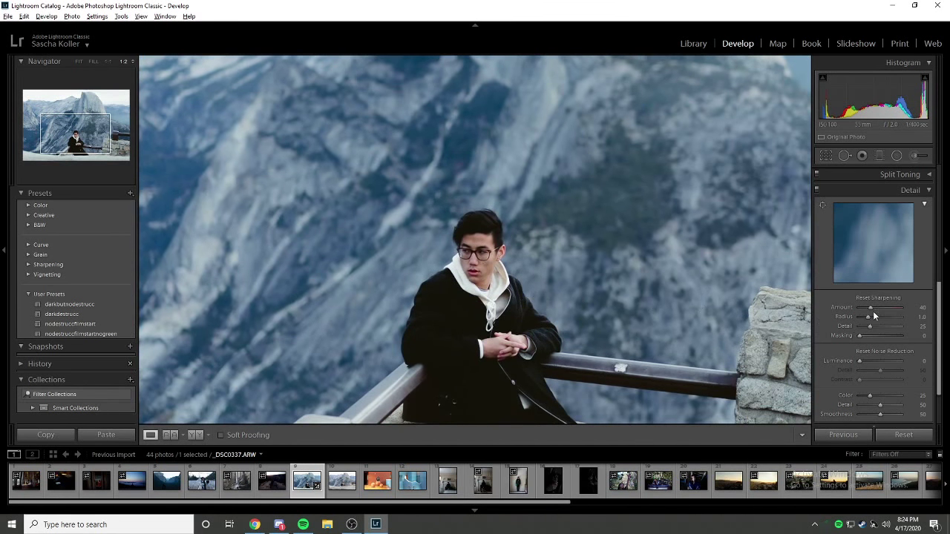
mouse_move(871, 308)
left_mouse_down()
mouse_move(886, 311)
mouse_move(868, 317)
left_mouse_up()
key("alt")
key("alt")
key("alt")
left_click(898, 193)
Review the mountain photo's Basic settings and inspect the seated man up close and in the full view.
scroll(897, 388, "up", 2)
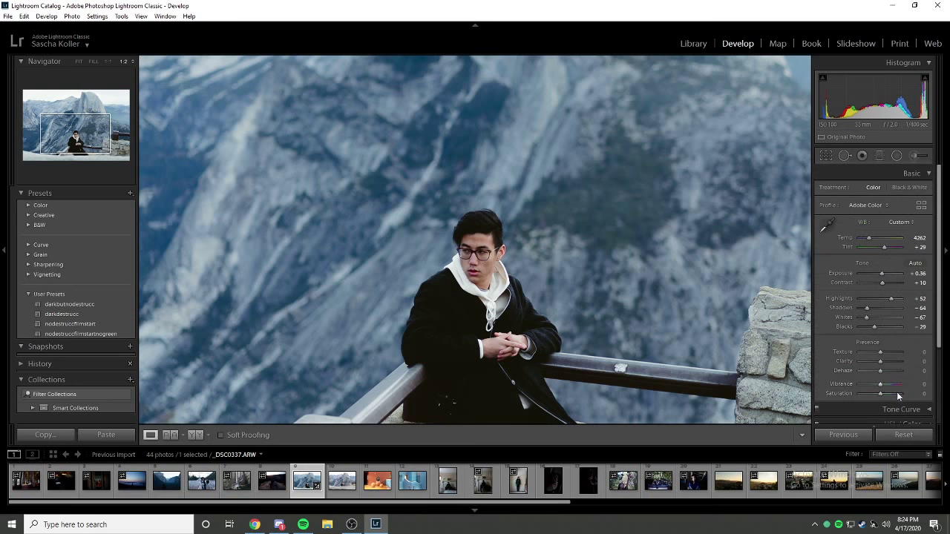
scroll(897, 392, "down", 2)
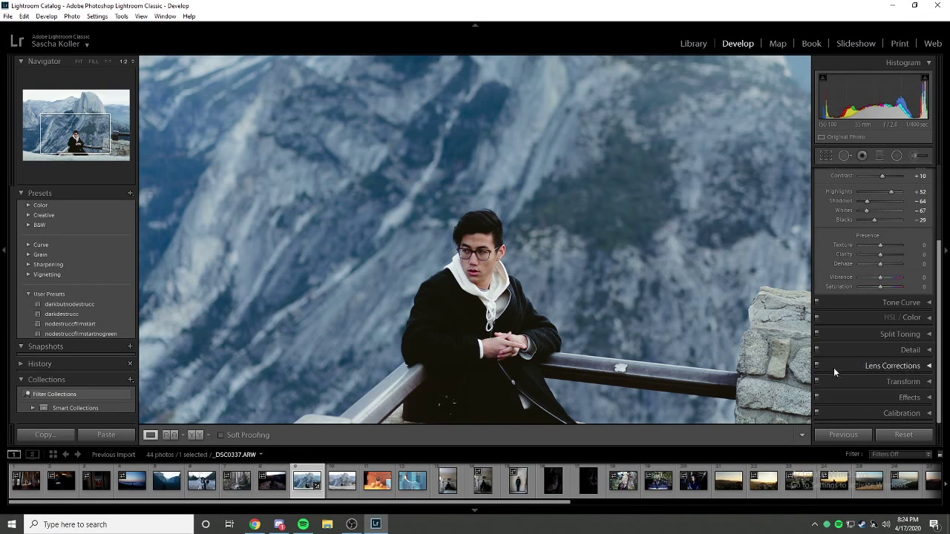
left_click_drag(490, 274, 461, 277)
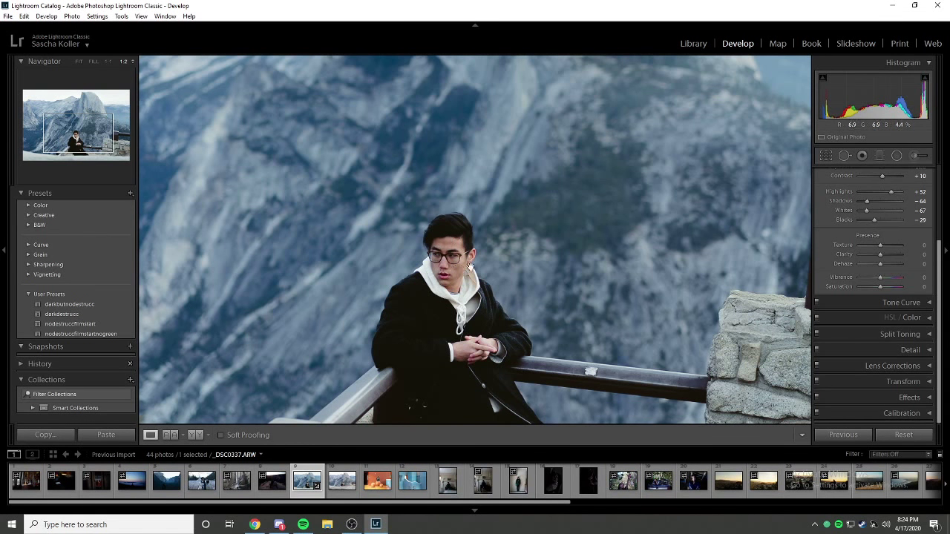
left_click_drag(461, 274, 408, 319)
left_click(409, 319)
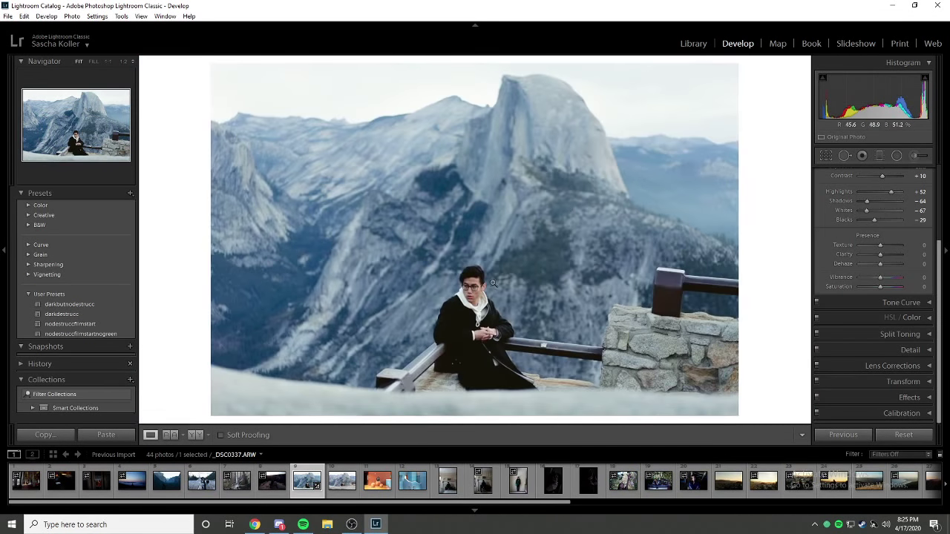
left_click(469, 272)
left_click(469, 272)
Open the dark flower photo _DSC4247.ARW and tint its Split Toning shadows blue with hue 239 and saturation 49.
left_click(553, 481)
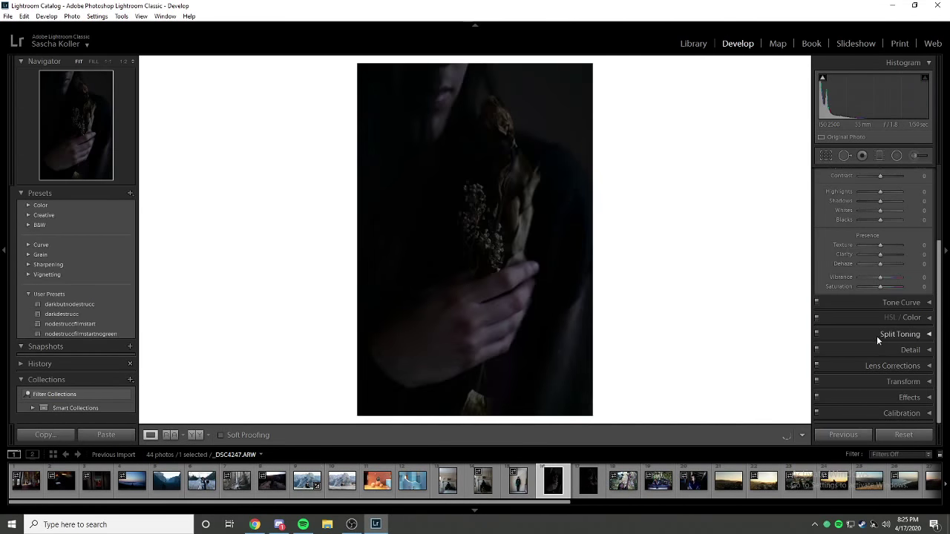
left_click(883, 334)
left_click(903, 396)
left_click(792, 408)
left_click(893, 395)
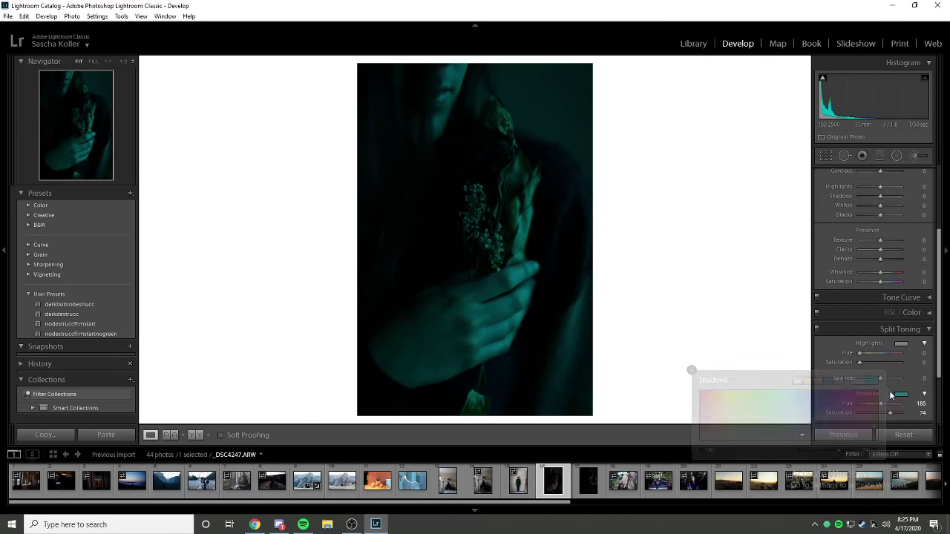
left_click(900, 394)
left_click_drag(870, 399, 817, 419)
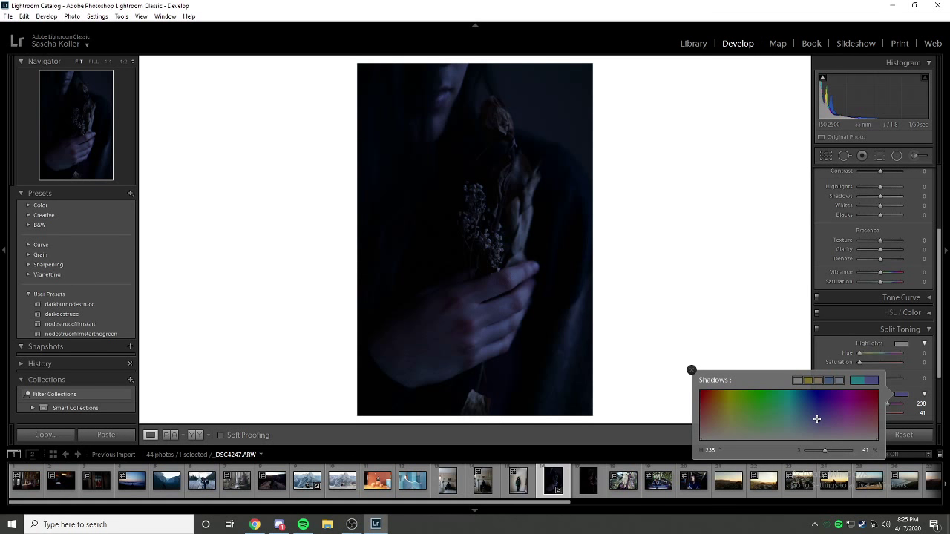
left_click_drag(817, 420, 818, 419)
left_click(902, 394)
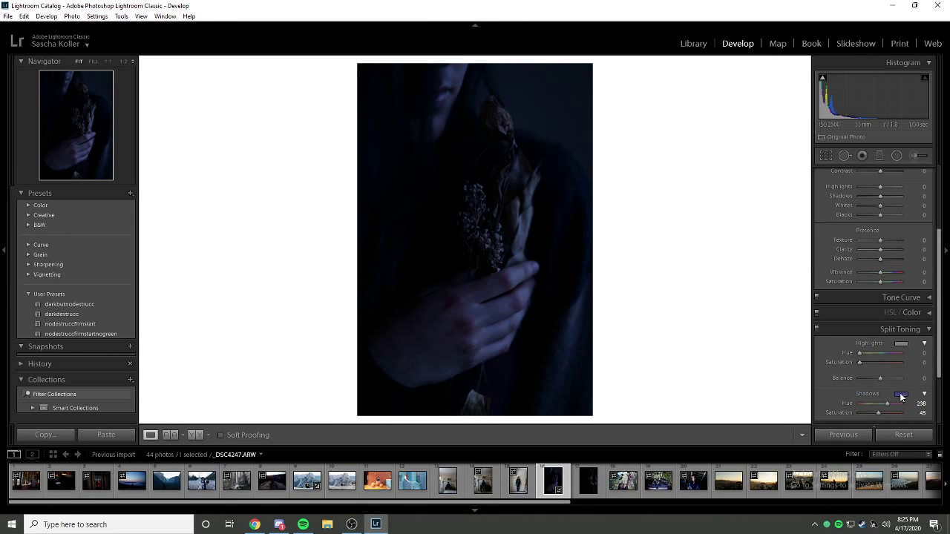
left_click(902, 394)
left_click(828, 420)
left_click_drag(829, 421, 819, 416)
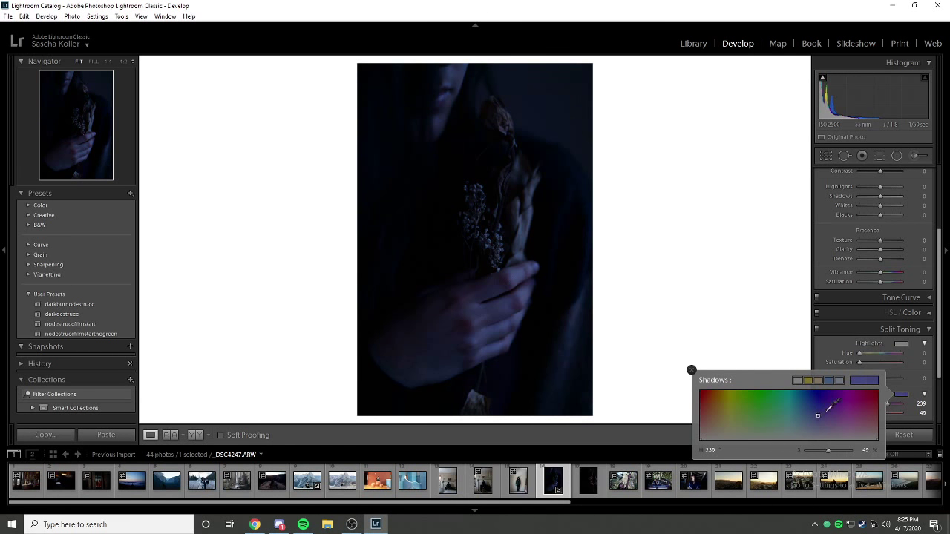
Tint the flower photo's Split Toning highlights orange with hue 29 and saturation 54, and return to the mountain photo _DSC0337.ARW.
left_click(903, 344)
left_click(903, 344)
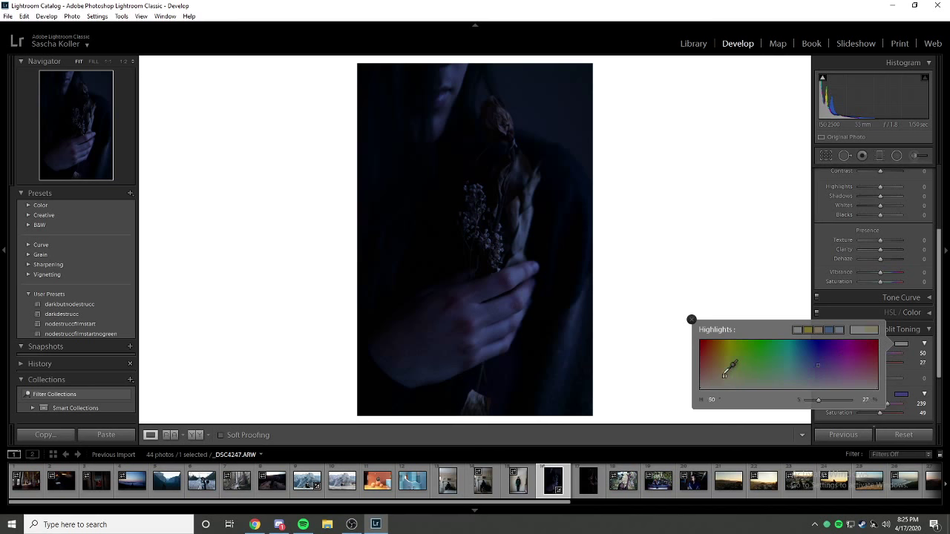
left_click_drag(726, 368, 714, 362)
left_click(919, 422)
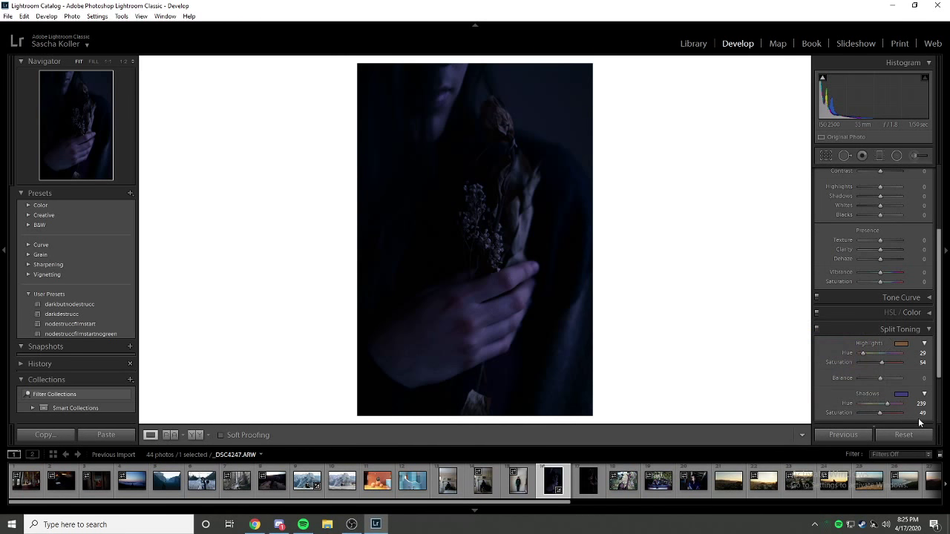
left_click(902, 329)
left_click(307, 481)
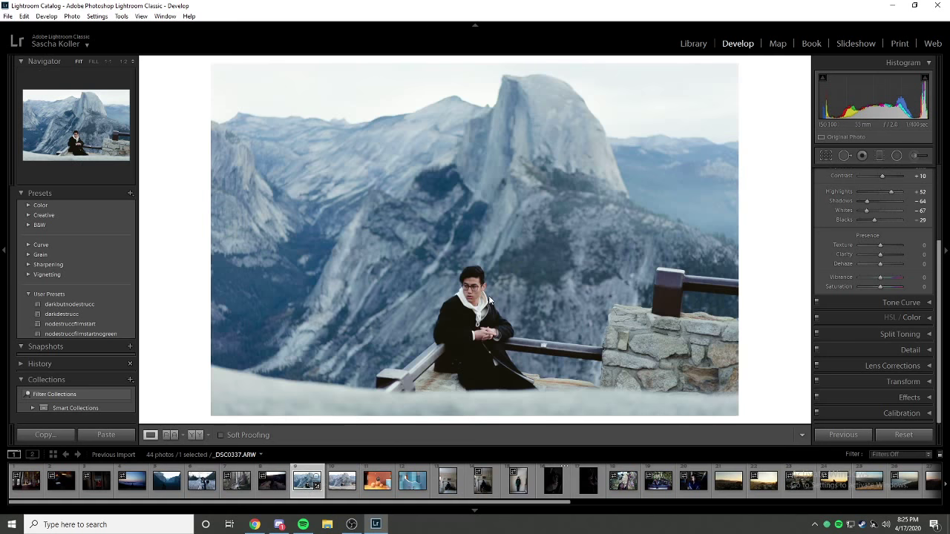
Examine the mountain photo's Split Toning hue and saturation values with the seated man enlarged and in the full view.
left_click(467, 296)
left_click(899, 335)
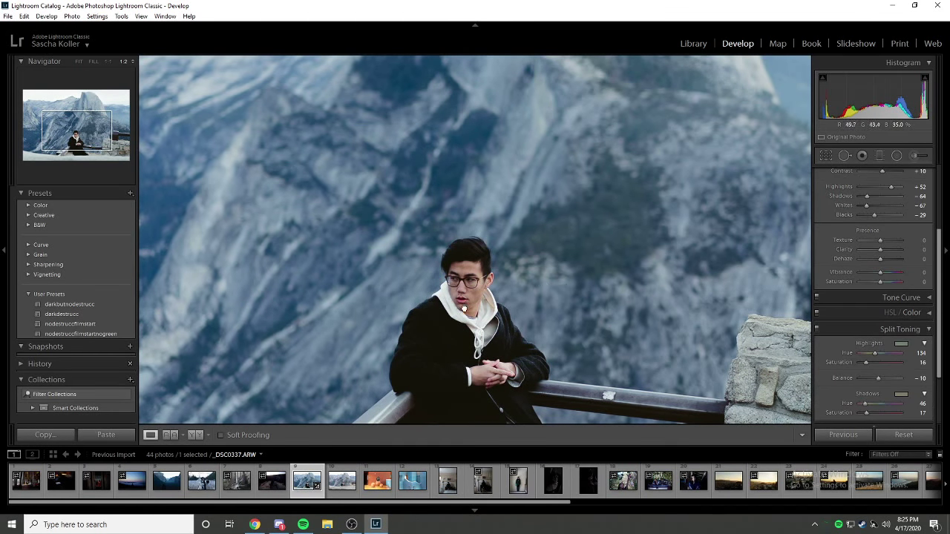
left_click(484, 388)
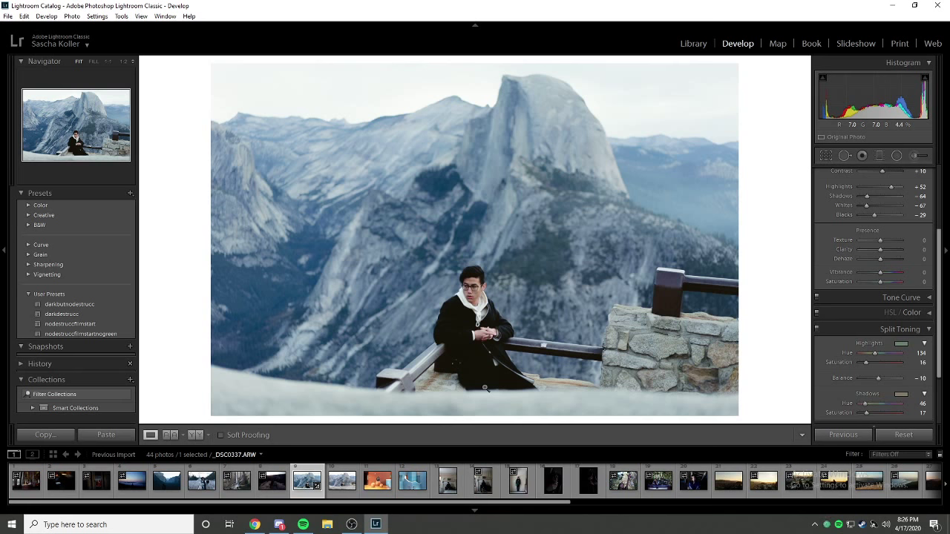
left_click(888, 331)
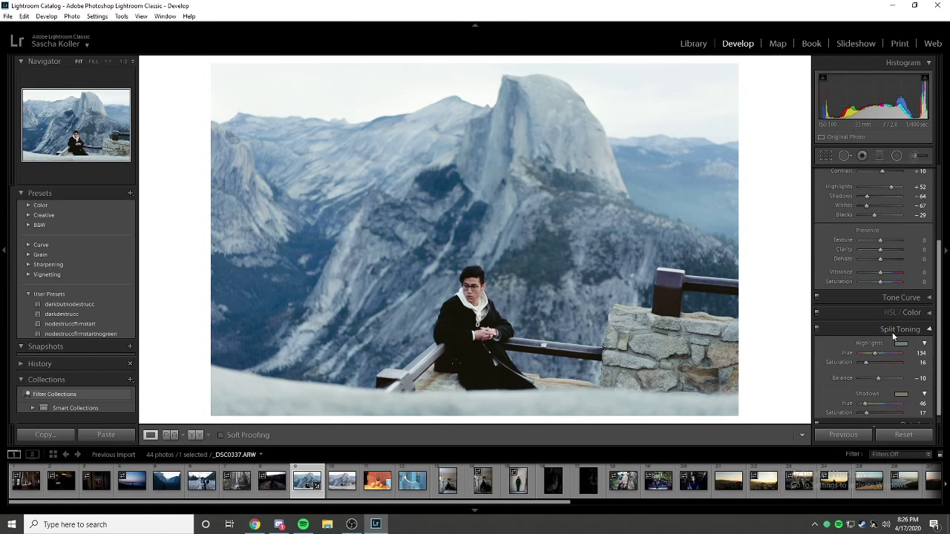
Try raising the mountain photo's Exposure to +0.83 and undo the change.
left_click_drag(474, 261, 494, 256)
scroll(889, 257, "up", 3)
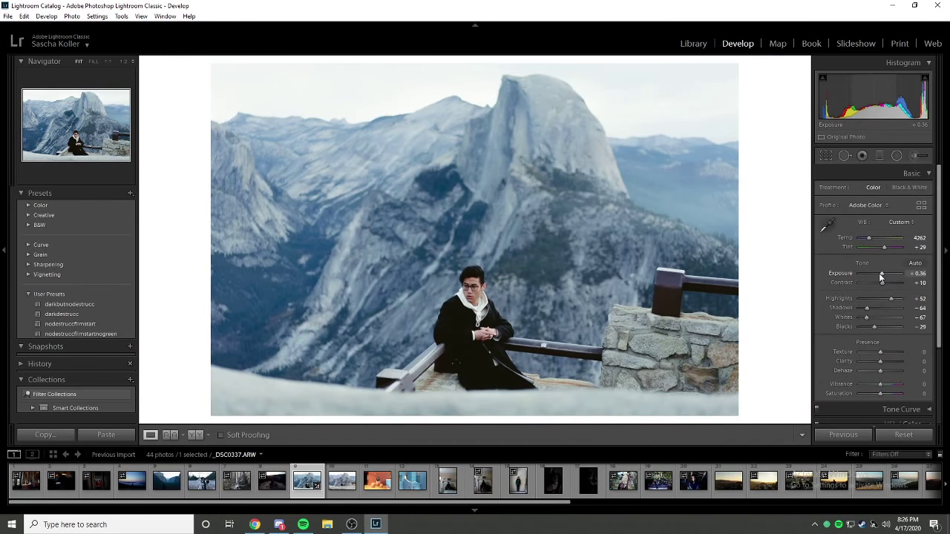
left_click_drag(882, 273, 886, 273)
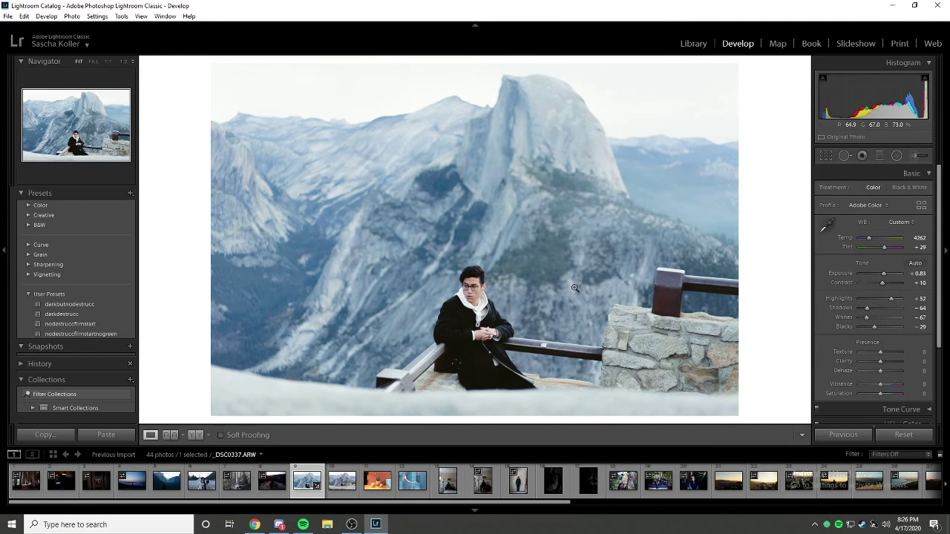
key("ctrl+z")
scroll(883, 412, "down", 3)
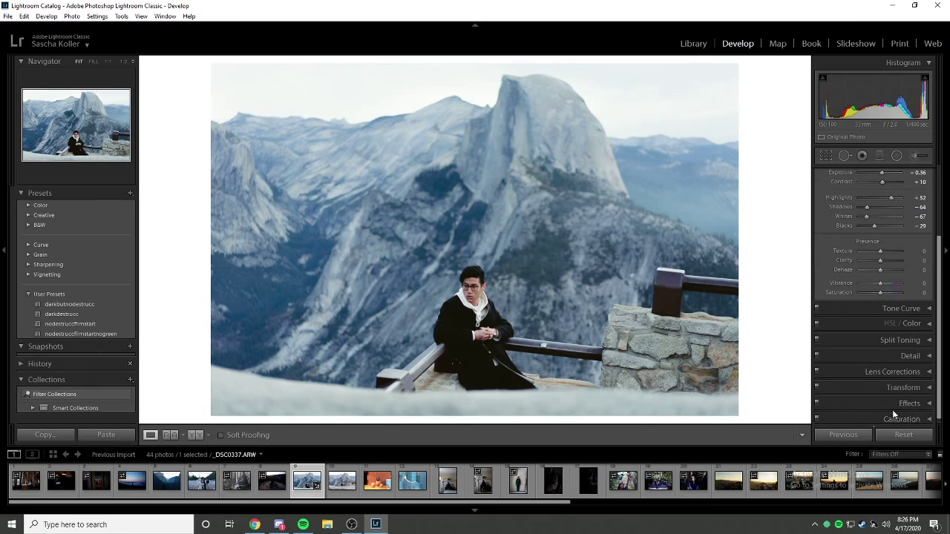
Check the mountain photo's lens profile settings and set the Detail sharpening Masking to 45.
left_click(893, 366)
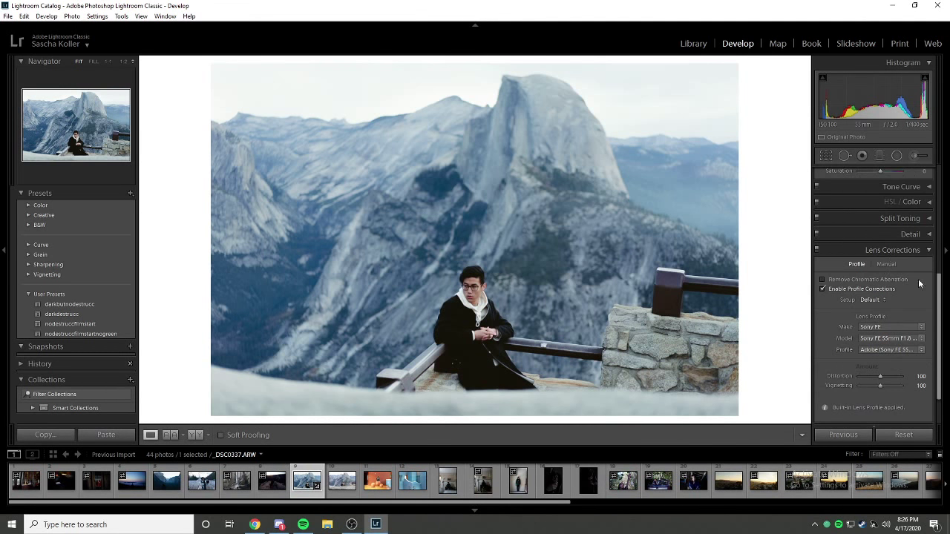
left_click(895, 250)
left_click(906, 350)
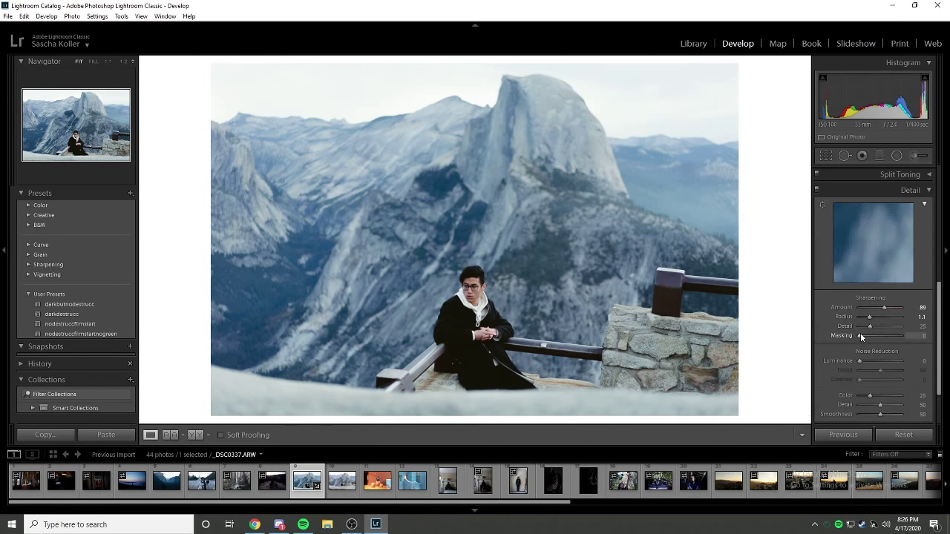
mouse_move(859, 337)
left_mouse_down()
mouse_move(895, 336)
mouse_move(856, 342)
mouse_move(877, 336)
left_mouse_up()
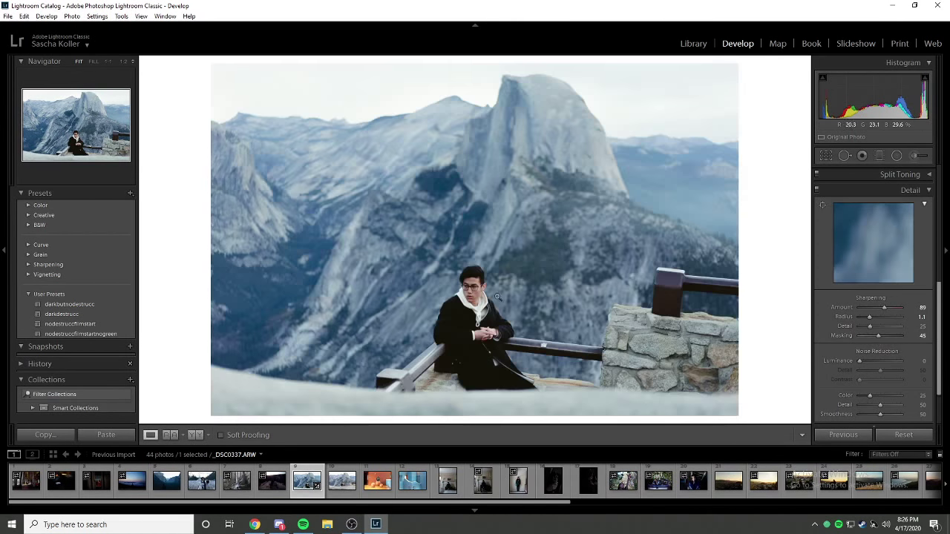
Try a sharpening Amount of 0 on the mountain photo with the seated man enlarged.
left_click(478, 278)
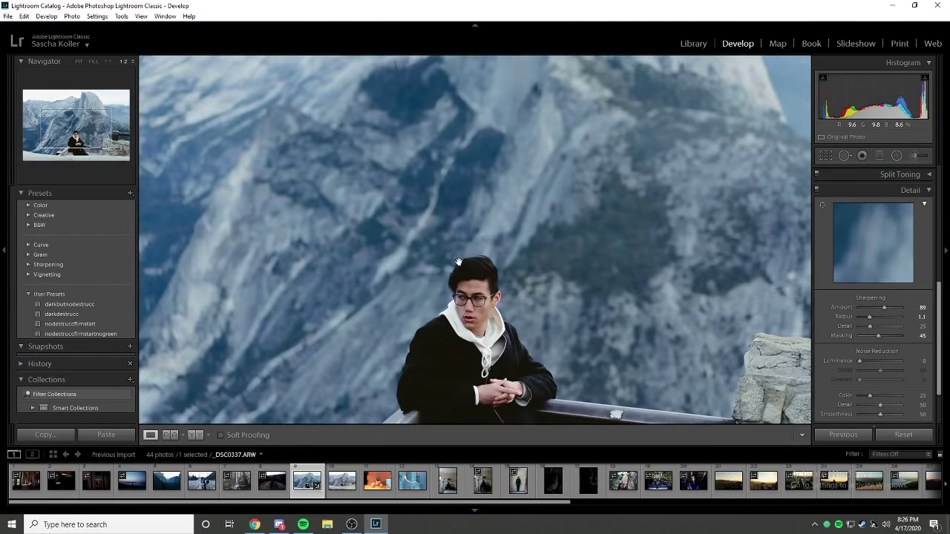
left_click_drag(884, 307, 858, 308)
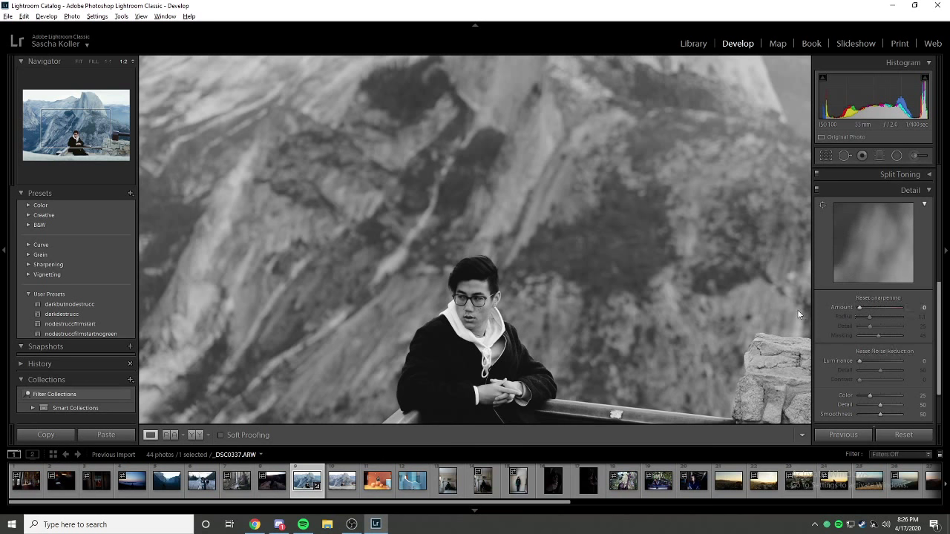
scroll(482, 306, "down", 1)
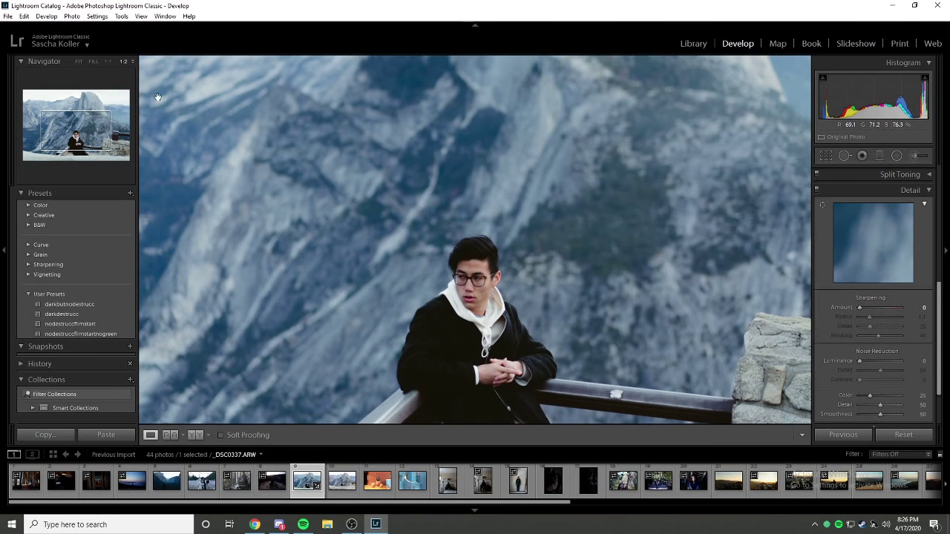
Inspect the man's face at 4:1 and set the sharpening to Amount 64, Radius 1.3 and Detail 21.
left_click(134, 62)
left_click(111, 141)
scroll(440, 282, "down", 3)
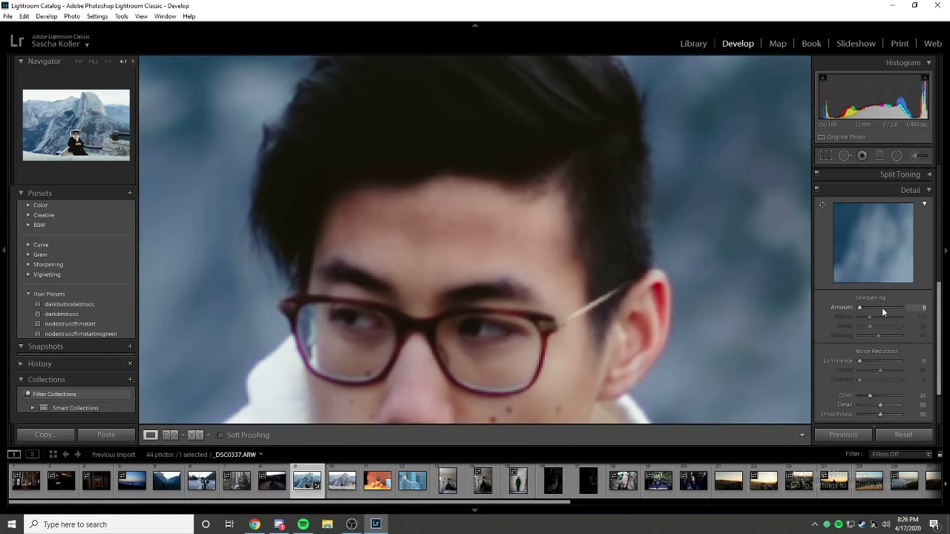
left_click_drag(865, 306, 910, 302)
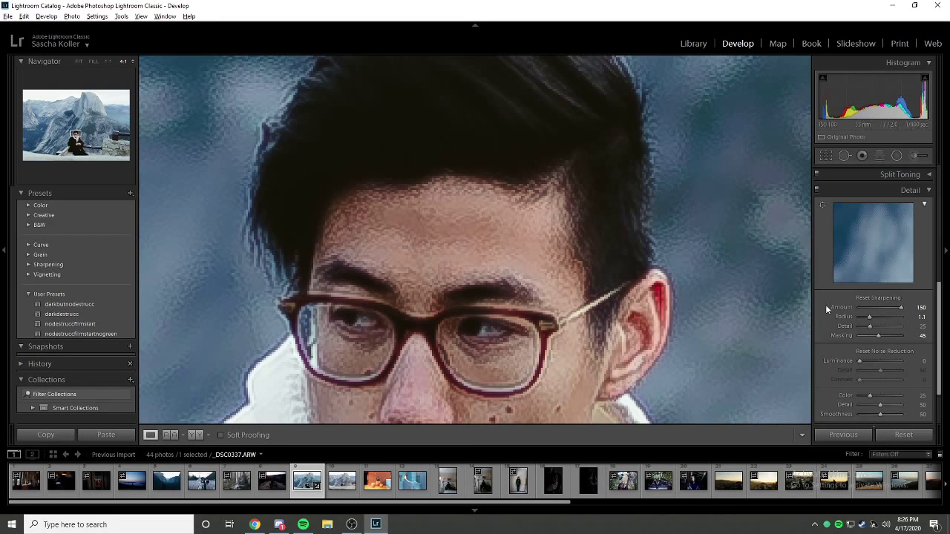
left_click_drag(827, 308, 879, 320)
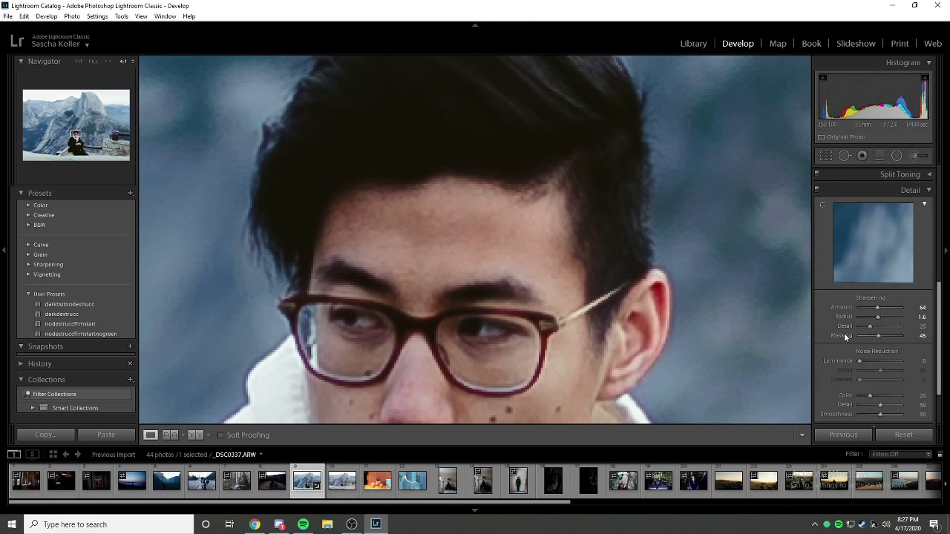
mouse_move(878, 317)
left_mouse_down()
mouse_move(868, 316)
mouse_move(879, 326)
mouse_move(867, 325)
mouse_move(880, 327)
mouse_move(859, 329)
mouse_move(868, 324)
left_mouse_up()
left_click(475, 316)
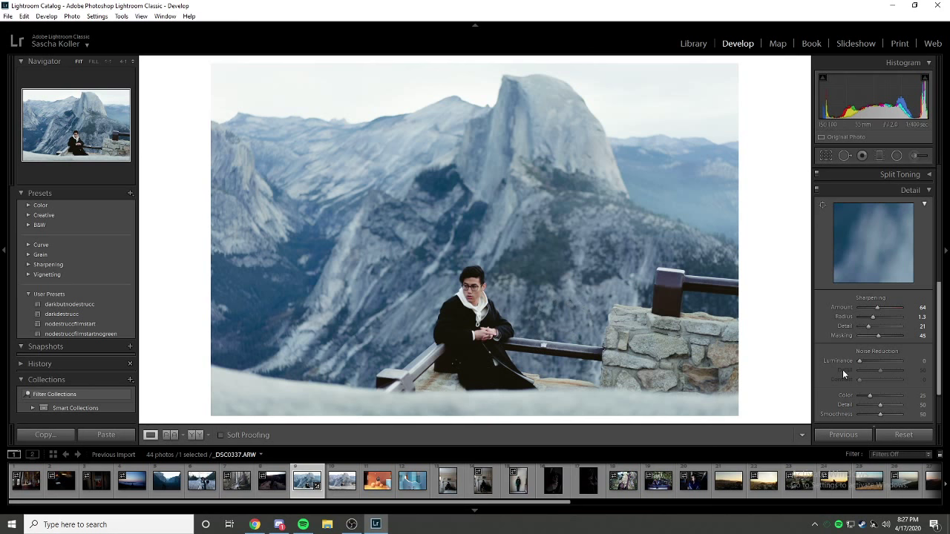
Open the dark canyon photo _DSC0257.ARW and examine the noise around the man's head at 4:1.
scroll(913, 341, "up", 1)
scroll(913, 341, "down", 2)
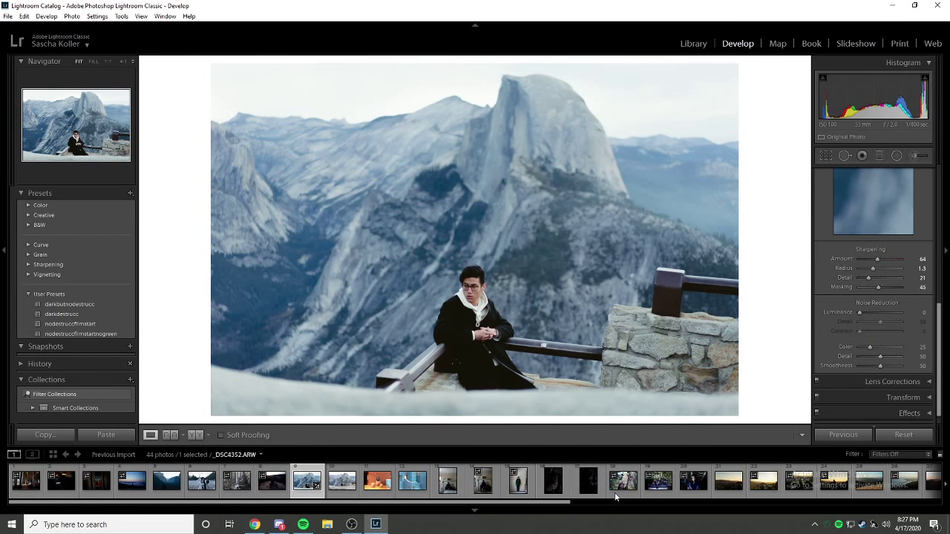
mouse_move(533, 504)
left_mouse_down()
mouse_move(899, 506)
mouse_move(529, 505)
left_mouse_up()
left_click(271, 482)
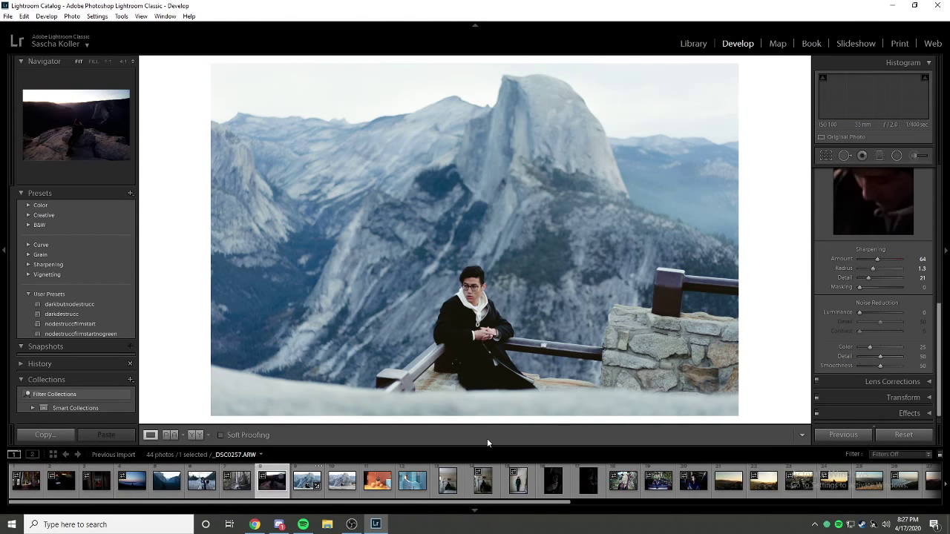
left_click(497, 249)
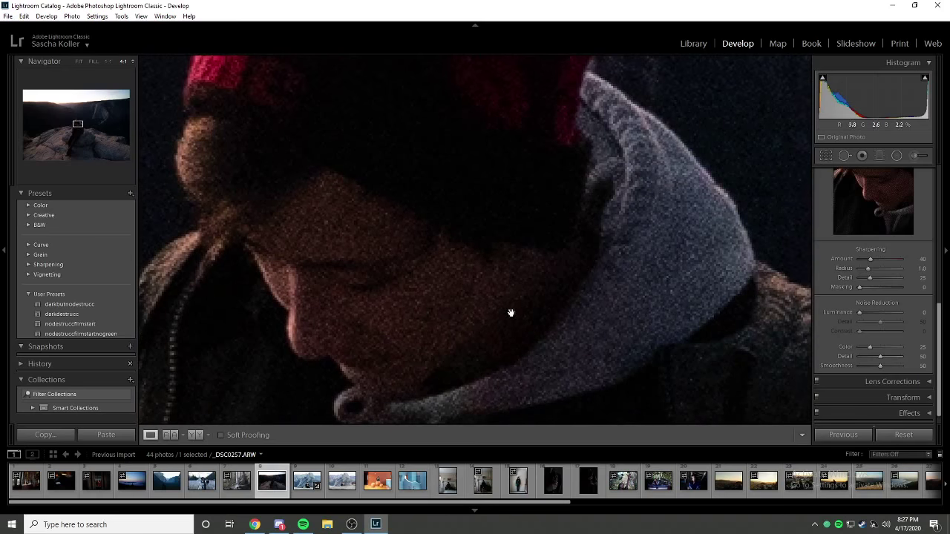
left_click_drag(592, 239, 567, 314)
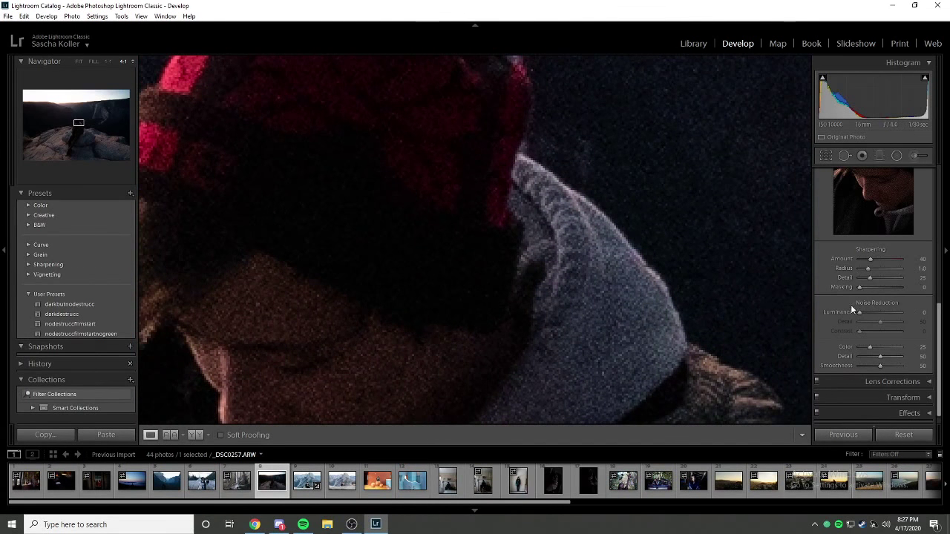
Set the canyon photo's luminance noise reduction to 17 with Detail 55 and Contrast 19.
left_click_drag(860, 315, 894, 315)
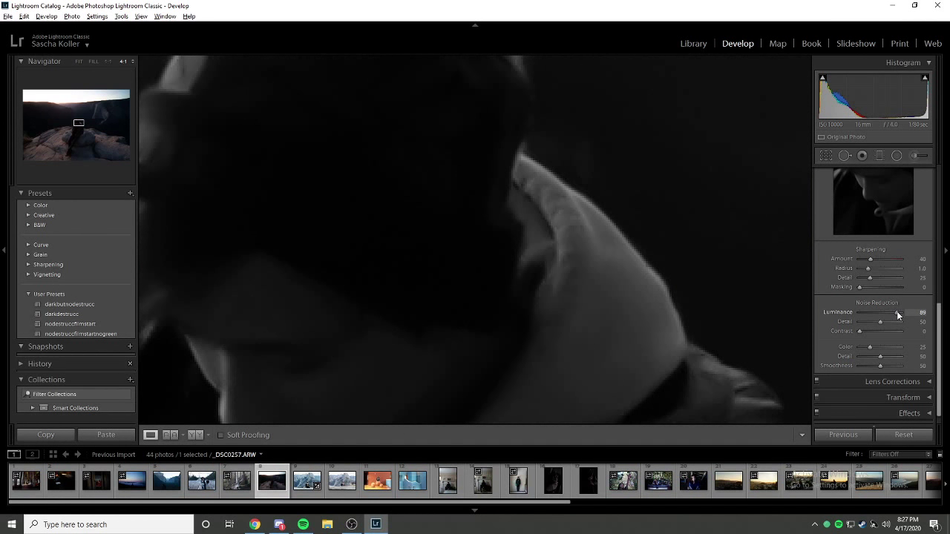
mouse_move(876, 313)
left_mouse_down()
mouse_move(858, 316)
mouse_move(869, 312)
left_mouse_up()
left_click(871, 322)
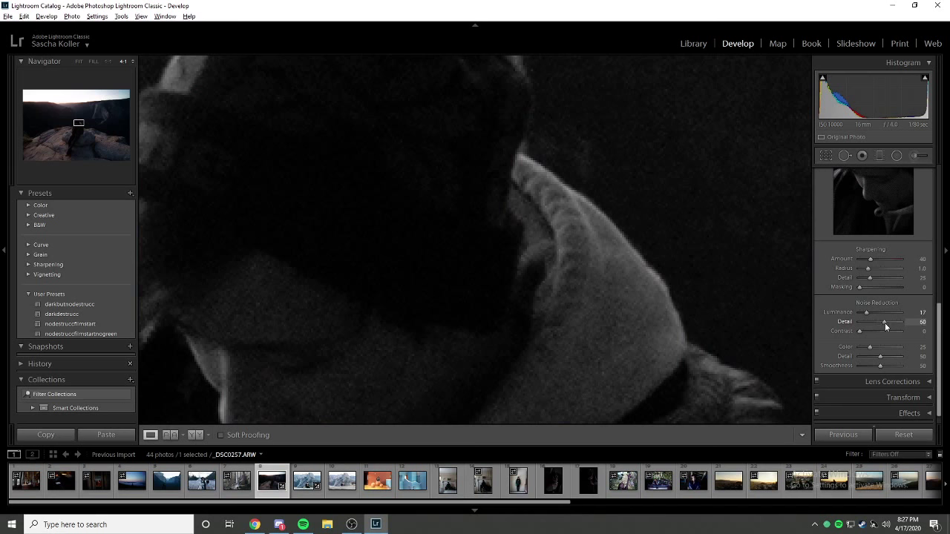
left_click_drag(885, 323, 871, 332)
left_click_drag(866, 332, 867, 332)
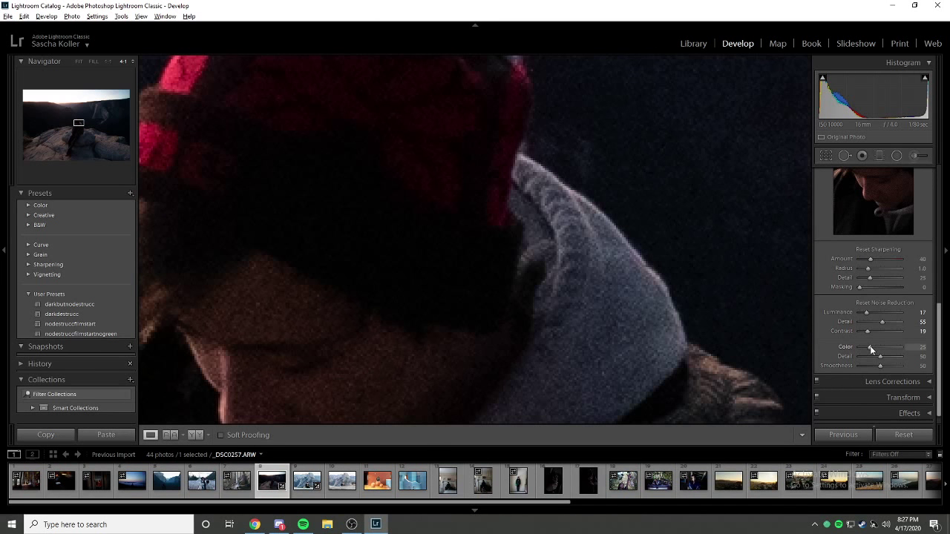
key("ctrl+minus")
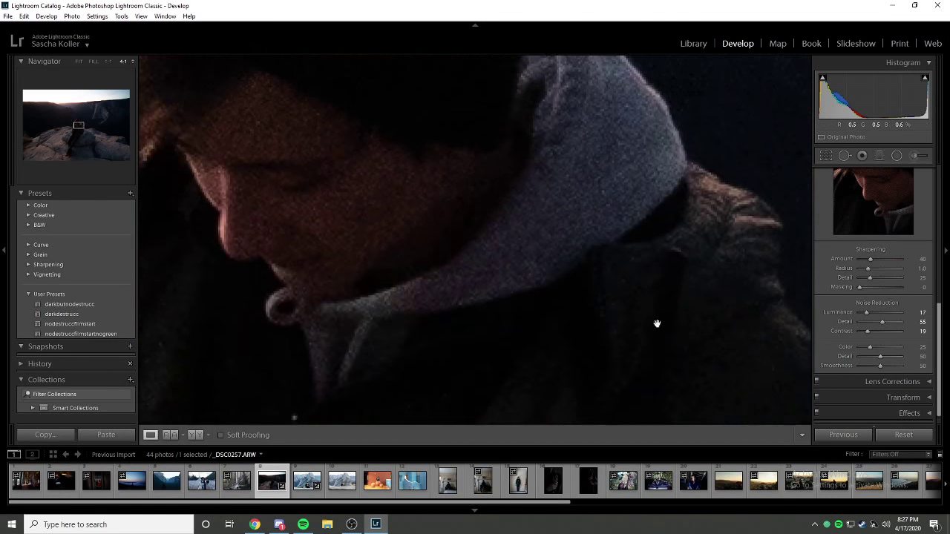
Try adding grain to the canyon photo in Effects and reset all of its develop settings.
left_click(658, 322)
left_click(889, 410)
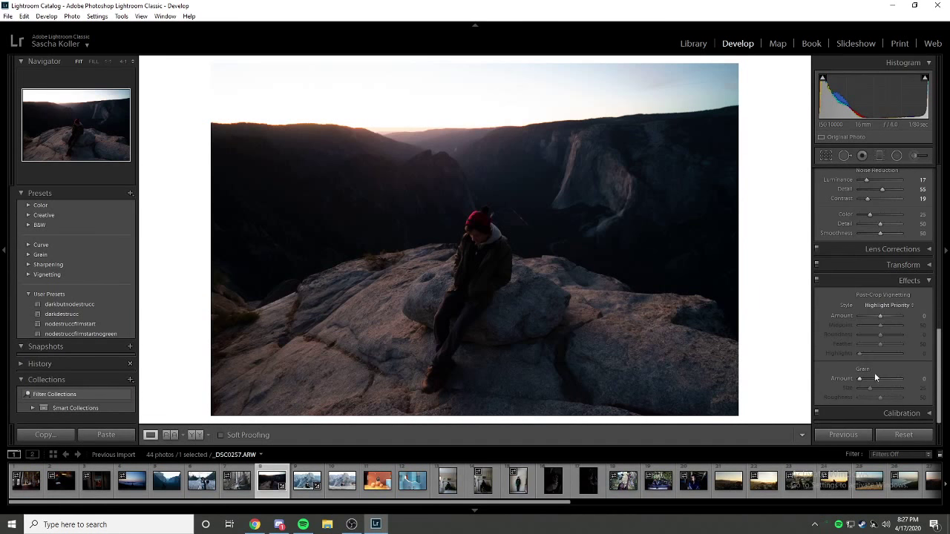
mouse_move(870, 387)
left_mouse_down()
mouse_move(886, 388)
mouse_move(881, 399)
mouse_move(876, 379)
left_mouse_up()
left_click_drag(524, 308, 490, 242)
left_click(904, 437)
scroll(904, 298, "up", 10)
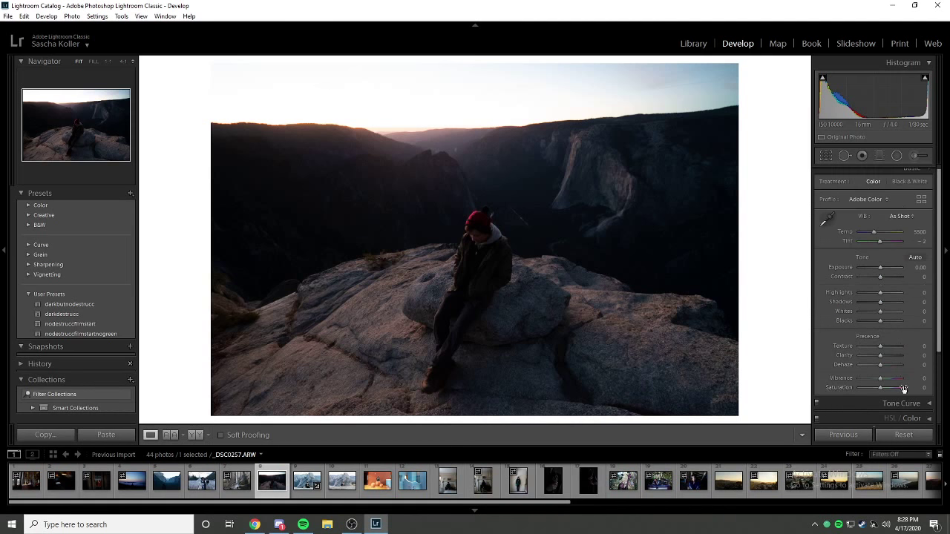
Return to the mountain photo _DSC0337.ARW, review the available lens makes and enable Remove Chromatic Aberration.
left_click(306, 481)
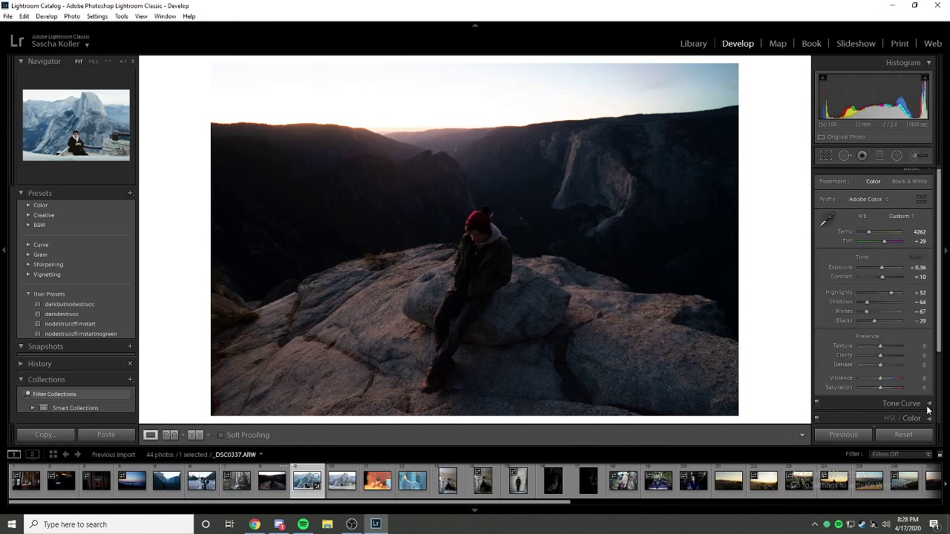
scroll(911, 413, "down", 3)
left_click(898, 366)
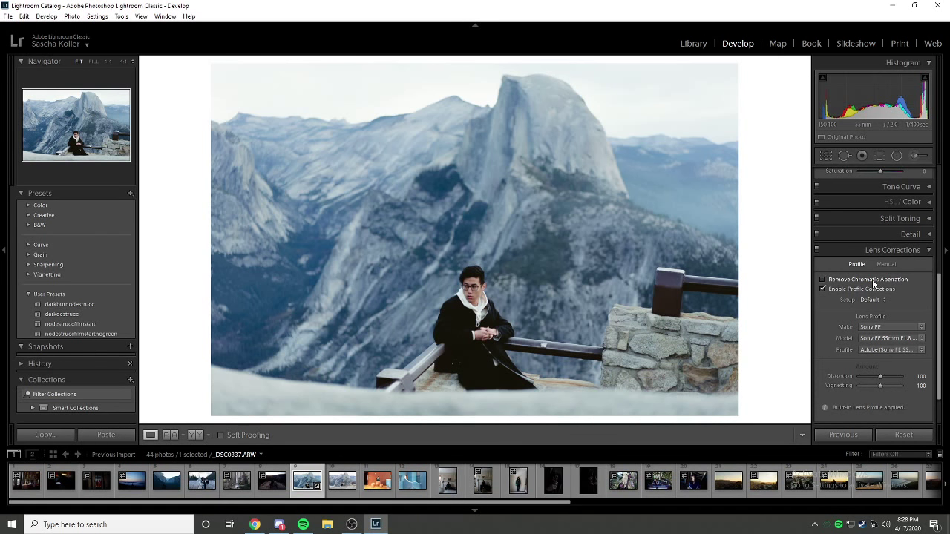
left_click(892, 327)
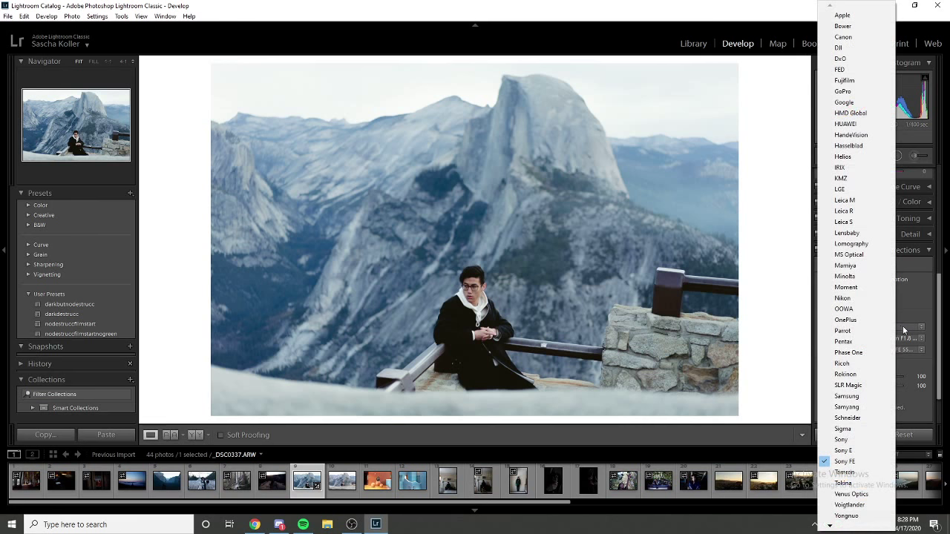
left_click(902, 327)
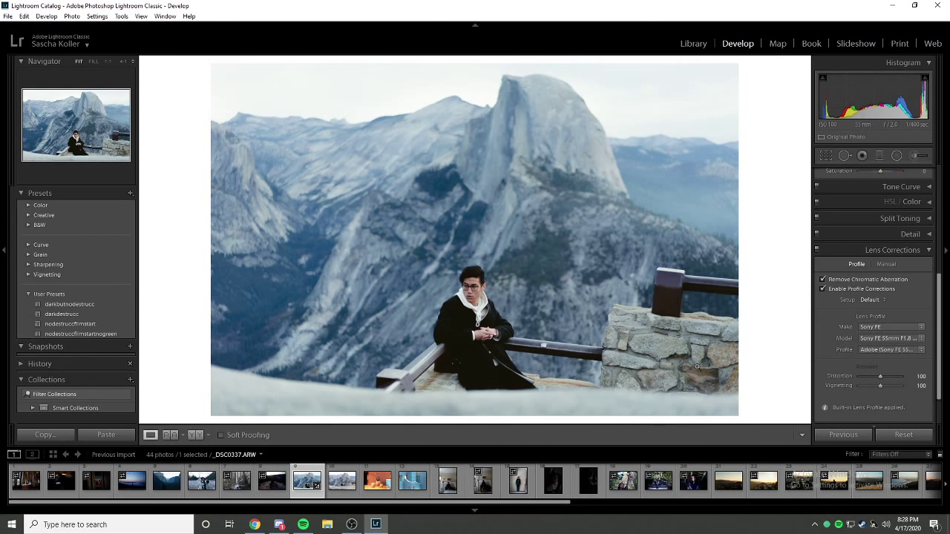
Compare the canyon photo _DSC0257.ARW with Enable Profile Corrections on and off, leaving the corrections off.
left_click(272, 481)
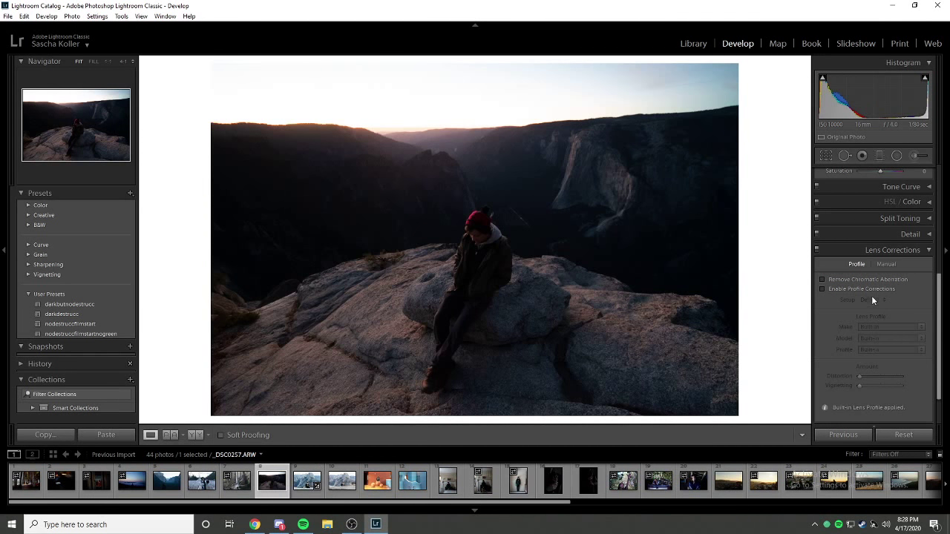
left_click(868, 288)
left_click(862, 291)
left_click(861, 290)
left_click(861, 290)
left_click(861, 289)
left_click(861, 290)
left_click(861, 288)
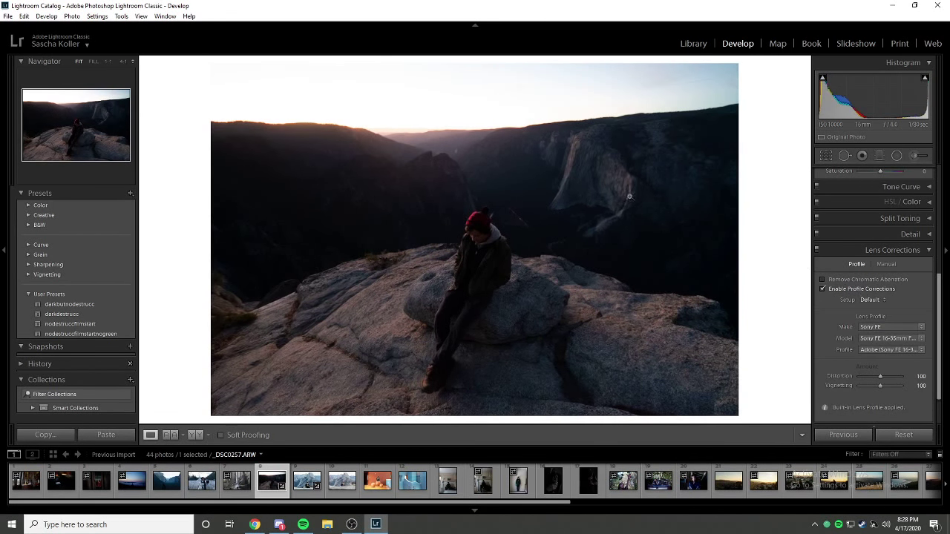
left_click(871, 288)
left_click(871, 290)
left_click(863, 288)
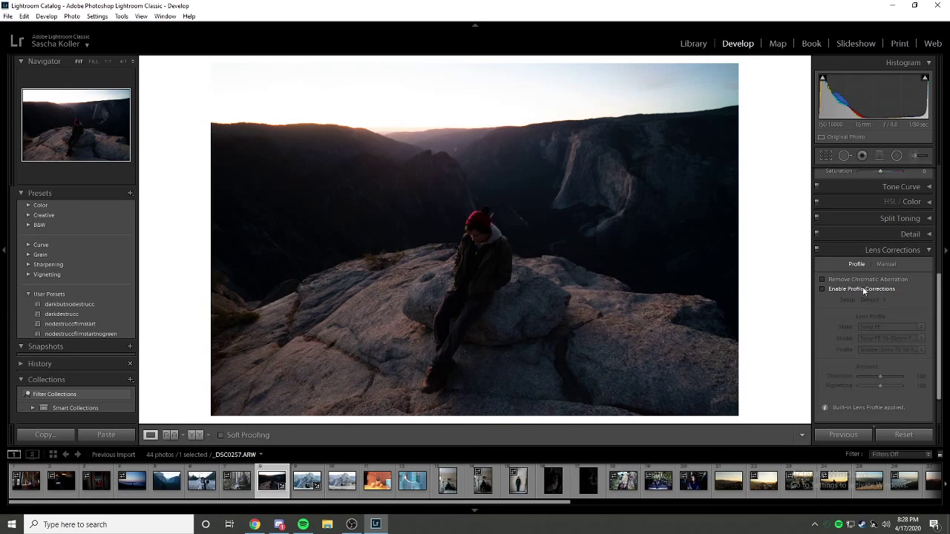
left_click(863, 288)
left_click(863, 288)
Collapse the lens correction settings, select the waterfall photo _DSC0115.ARW and return to the mountain photo _DSC0337.ARW.
left_click(870, 248)
left_click(236, 481)
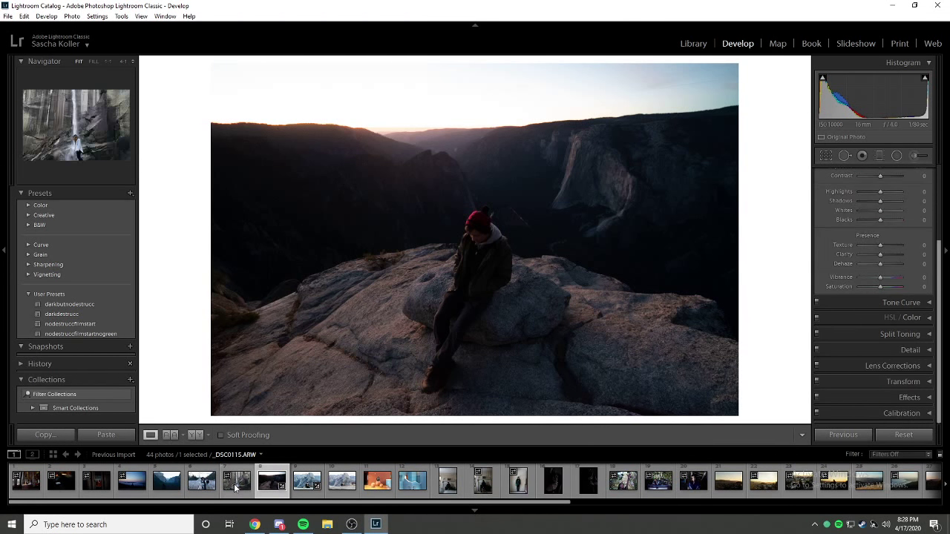
left_click(307, 483)
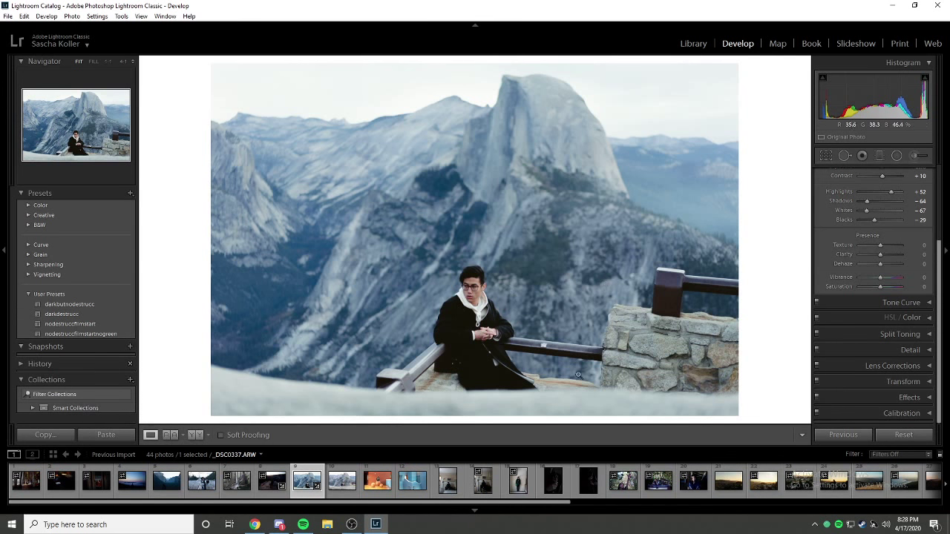
Try distorting the mountain photo with Transform: Vertical +71, Rotate -5.2, Aspect +50, Scale 125, X Offset +54.8 and Y Offset -64.3.
left_click(899, 367)
scroll(903, 265, "up", 1)
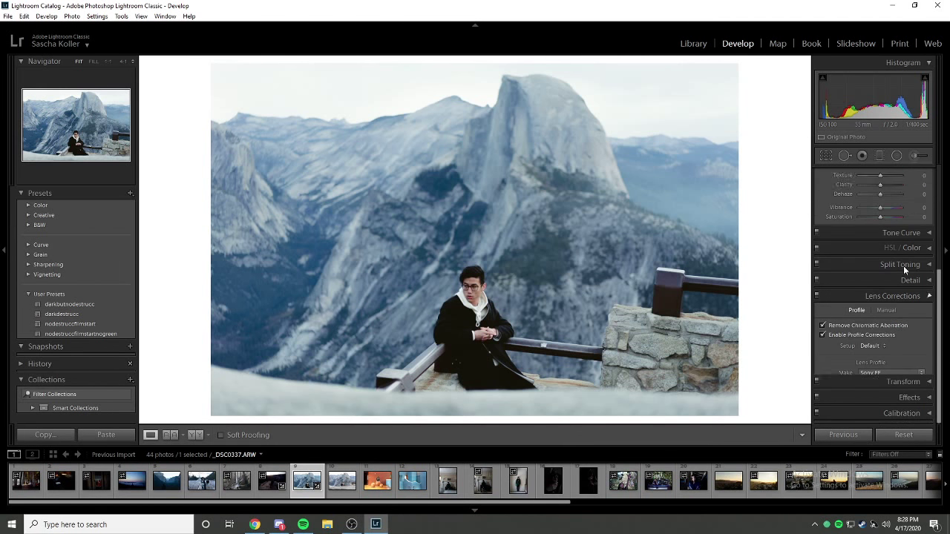
left_click(897, 379)
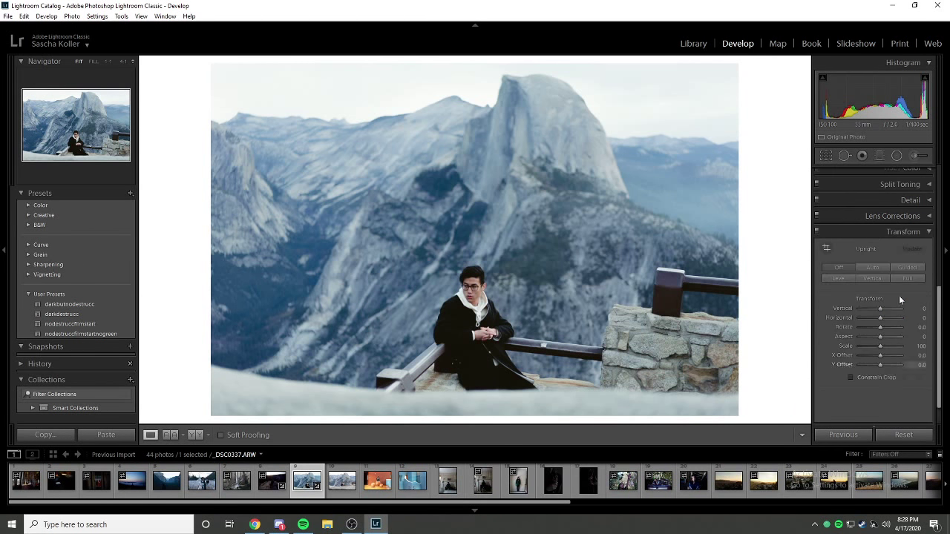
left_click_drag(882, 328, 895, 311)
left_click_drag(881, 346, 865, 355)
left_click_drag(881, 366, 891, 347)
left_click_drag(866, 337, 880, 319)
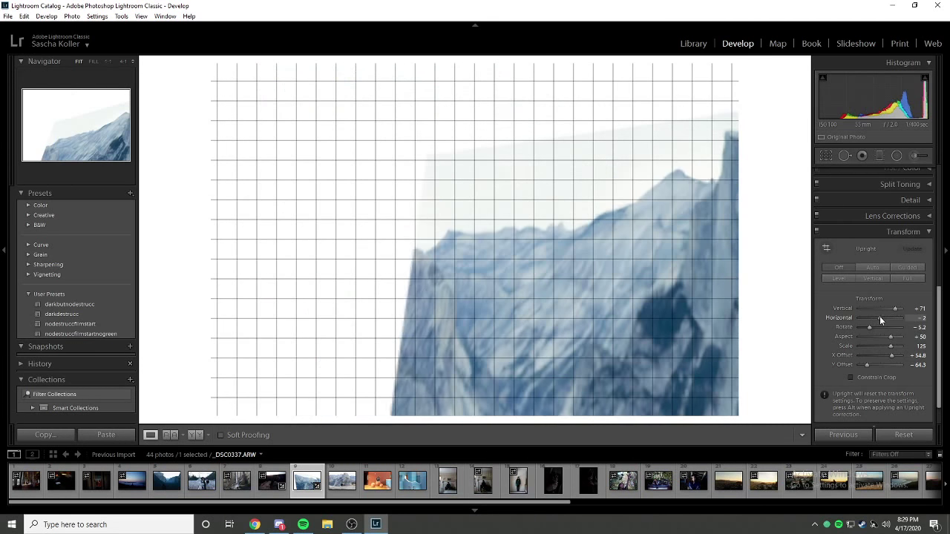
Reset every Transform adjustment to its default and collapse the Transform settings.
double_click(881, 320)
double_click(851, 309)
double_click(845, 326)
double_click(847, 338)
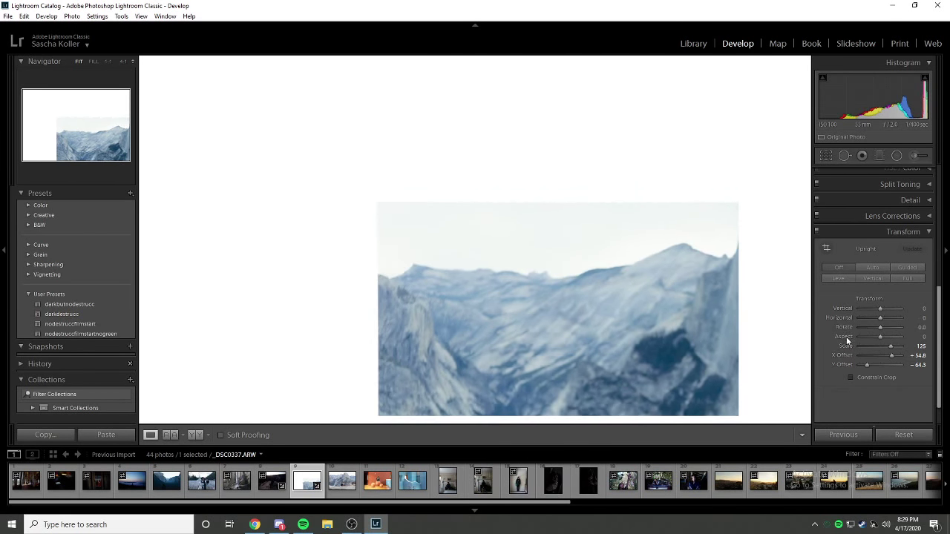
double_click(846, 346)
double_click(846, 356)
double_click(844, 363)
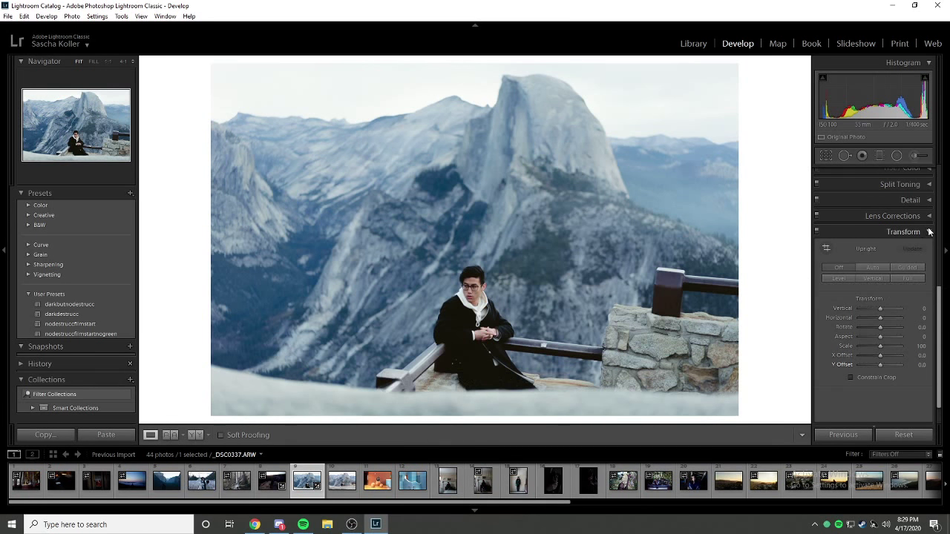
left_click(824, 232)
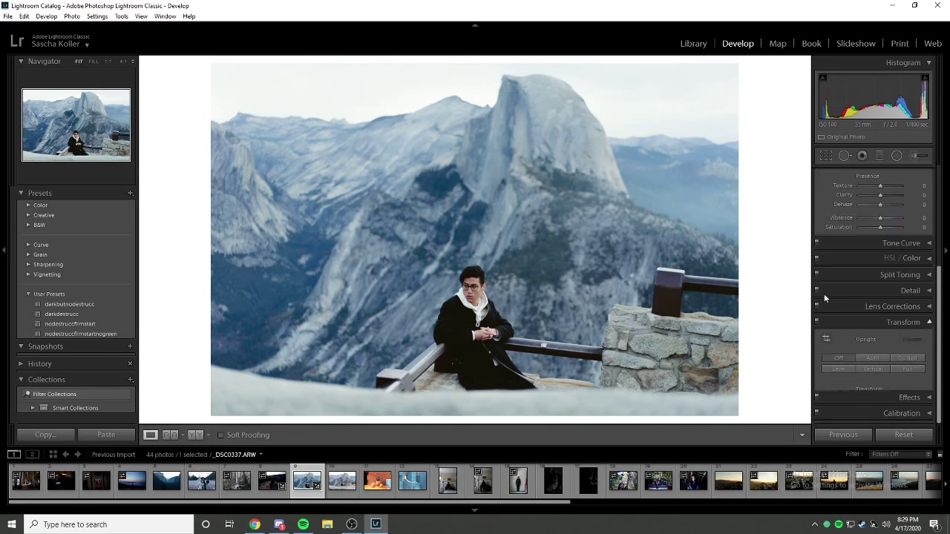
Add a Highlight Priority post-crop vignette with Amount -14, Midpoint 27, Roundness -45, Feather 73 and Highlights 27.
left_click(836, 402)
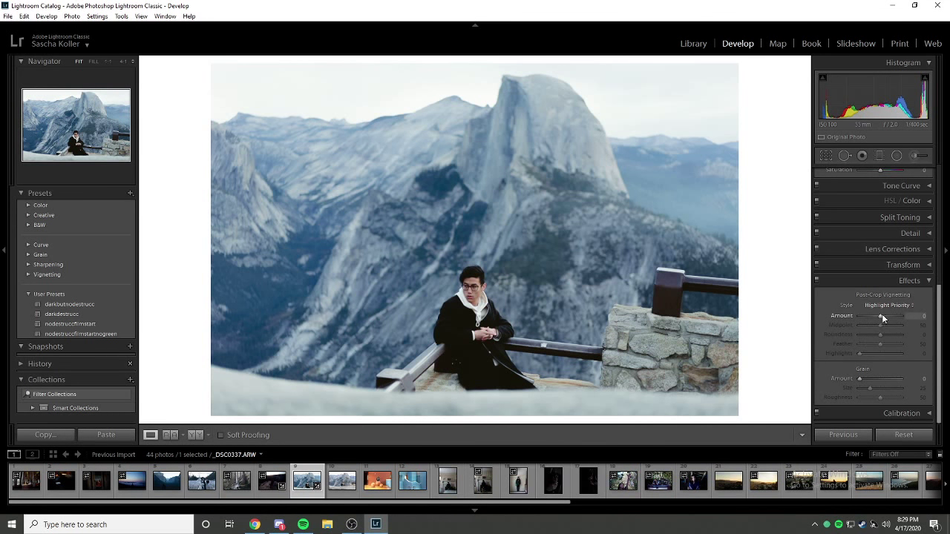
mouse_move(882, 315)
left_mouse_down()
mouse_move(870, 315)
mouse_move(896, 319)
mouse_move(866, 316)
mouse_move(890, 316)
mouse_move(874, 316)
left_mouse_up()
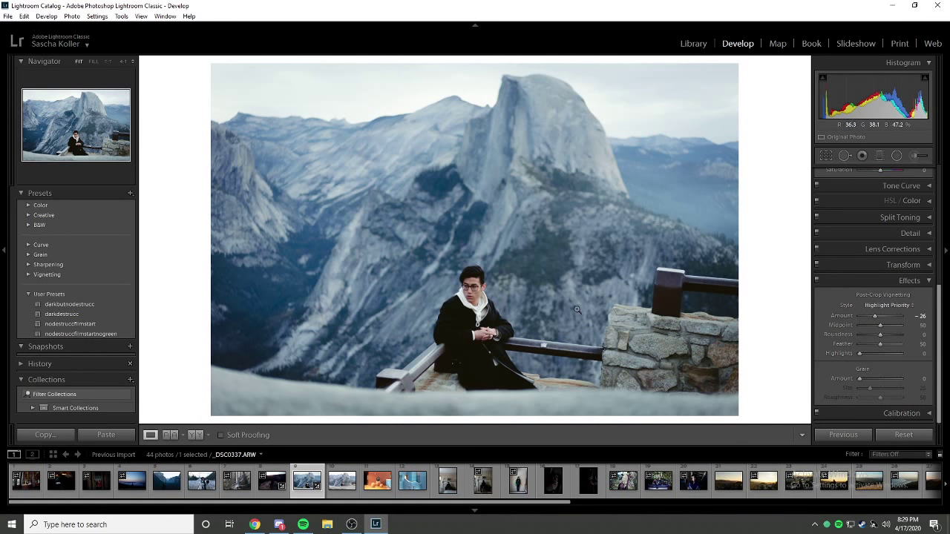
left_click_drag(889, 320, 894, 345)
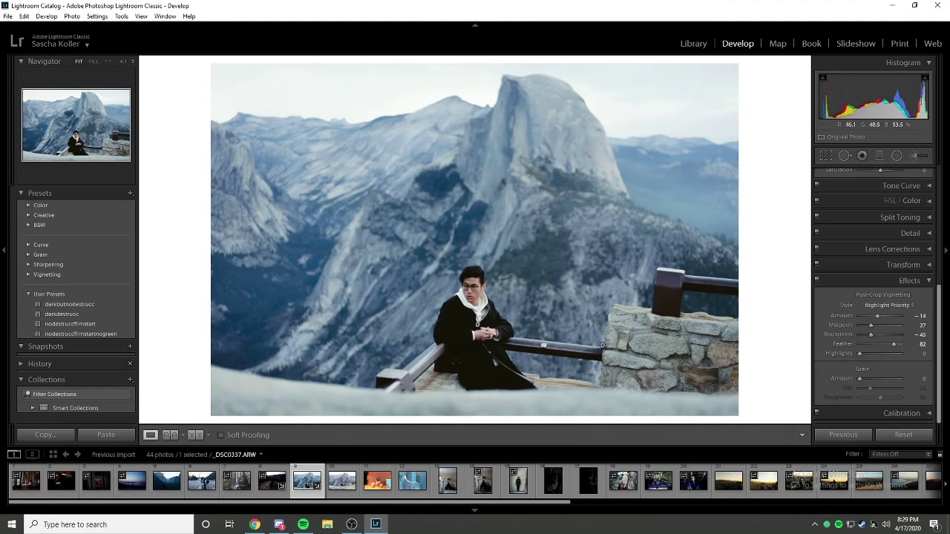
left_click_drag(894, 345, 872, 354)
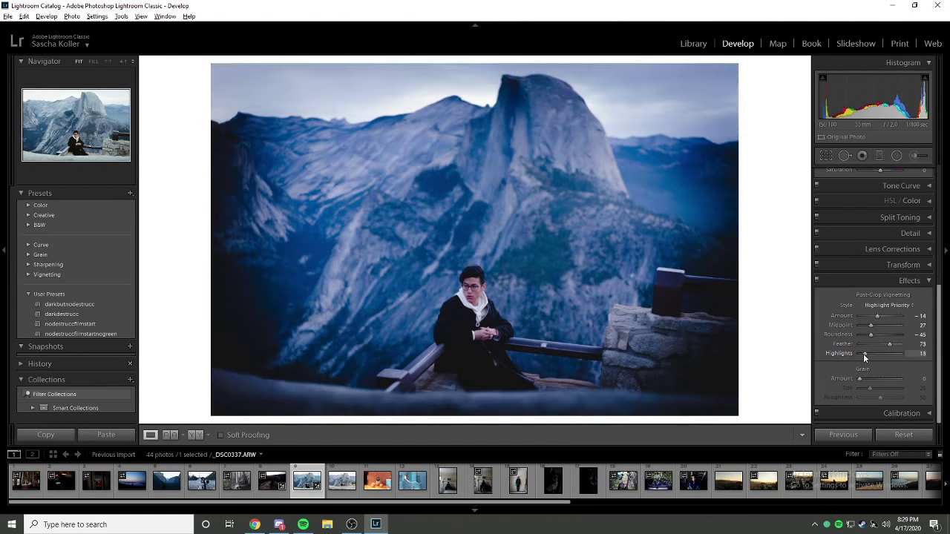
key("backslash")
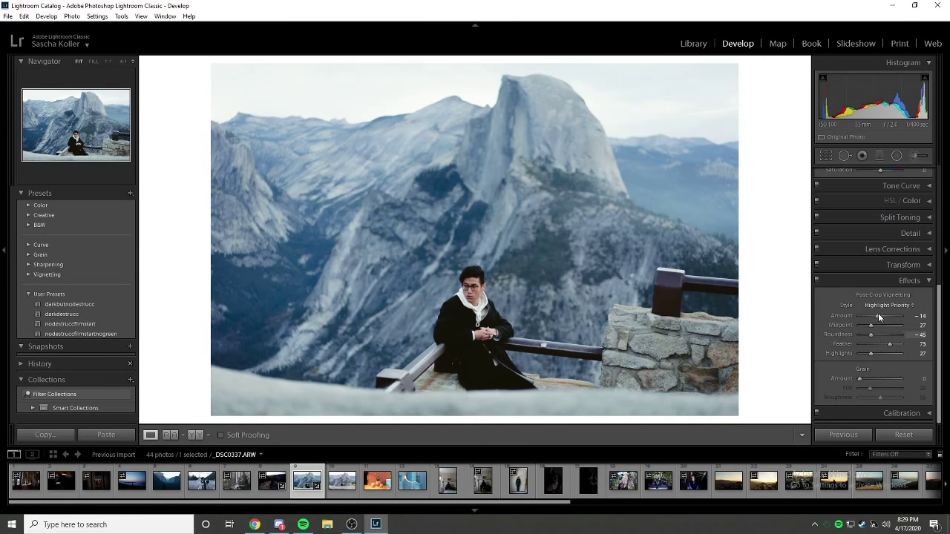
Compare the mountain photo with the Effects adjustments switched off and on, leaving them on.
left_click(815, 281)
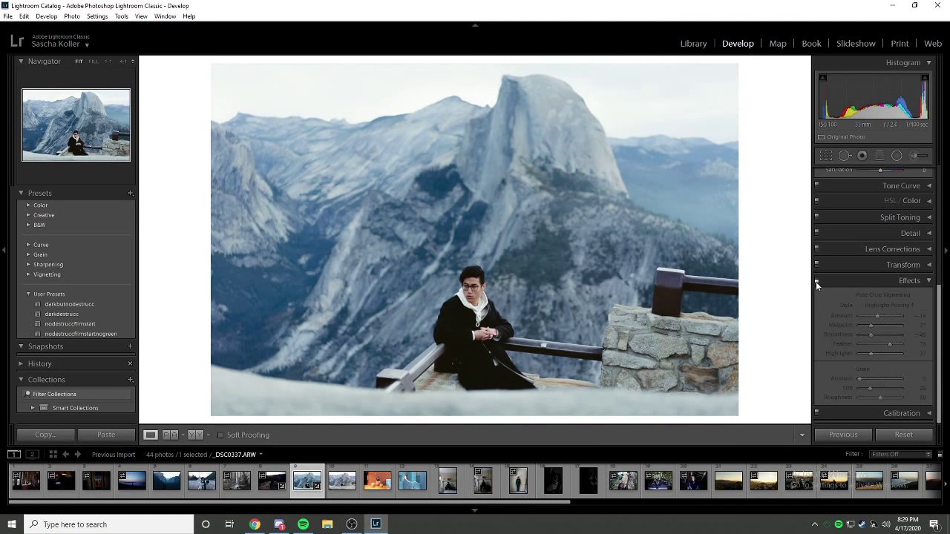
left_click(816, 281)
left_click(815, 281)
left_click(816, 281)
left_click(816, 282)
left_click(815, 281)
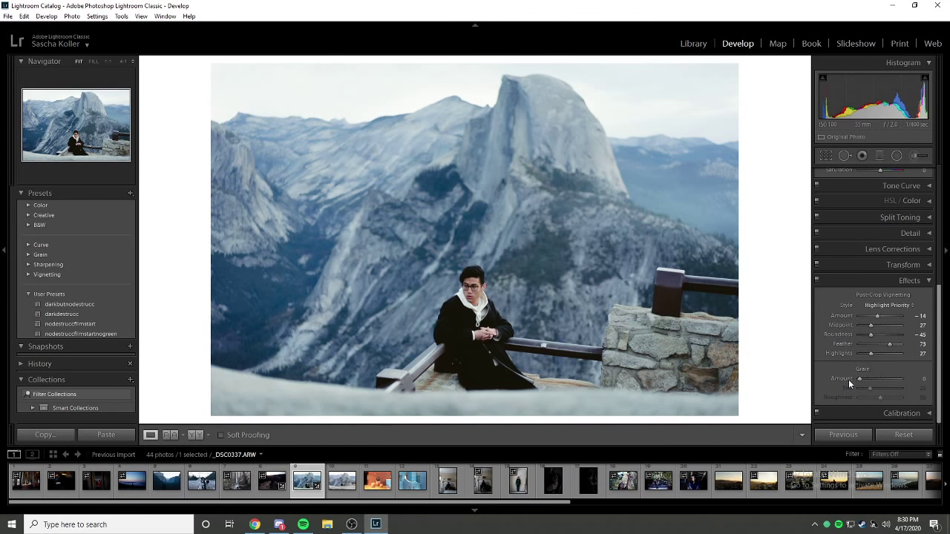
Try a grain Amount of 55 and inspect the man's face at 4:1 and 2:1 zoom.
left_click_drag(859, 379, 880, 380)
left_click(885, 378, "alt")
left_click(475, 286)
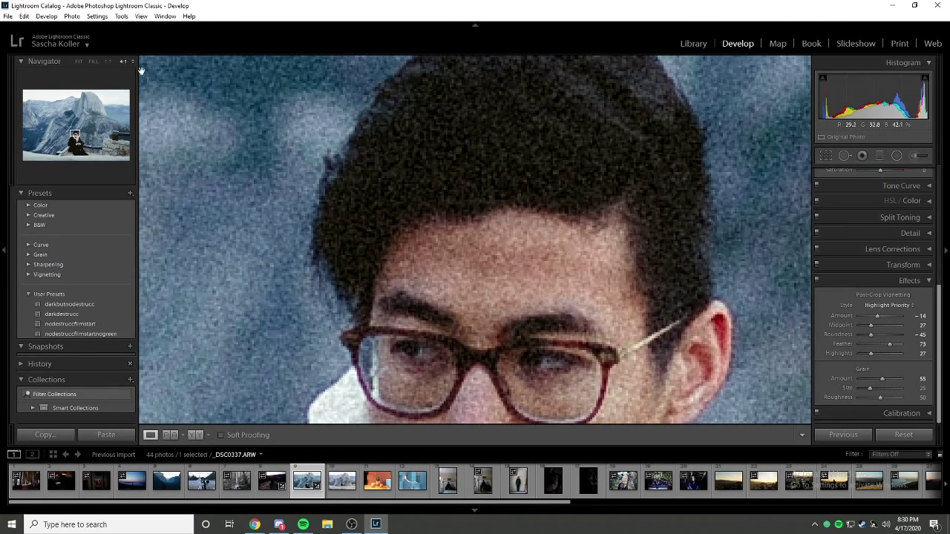
left_click(133, 61)
left_click(104, 125)
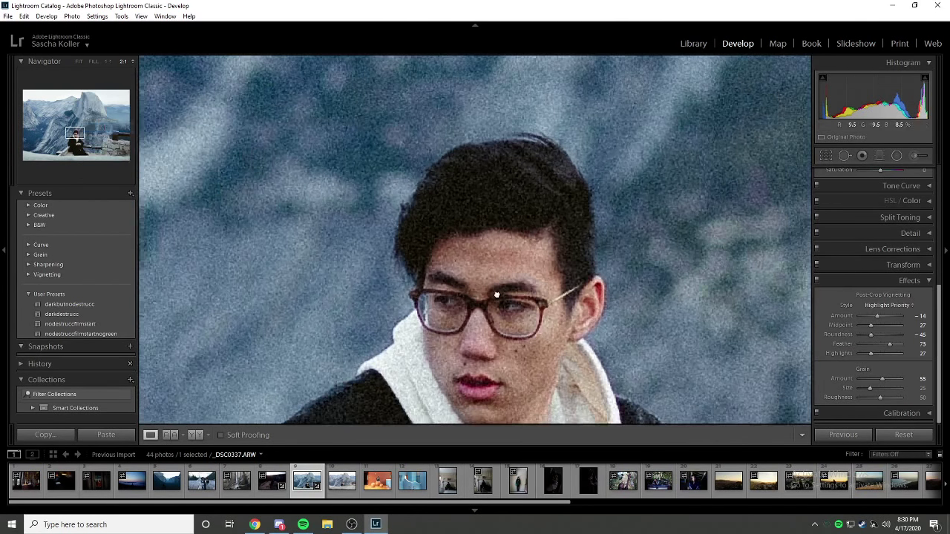
left_click(496, 296)
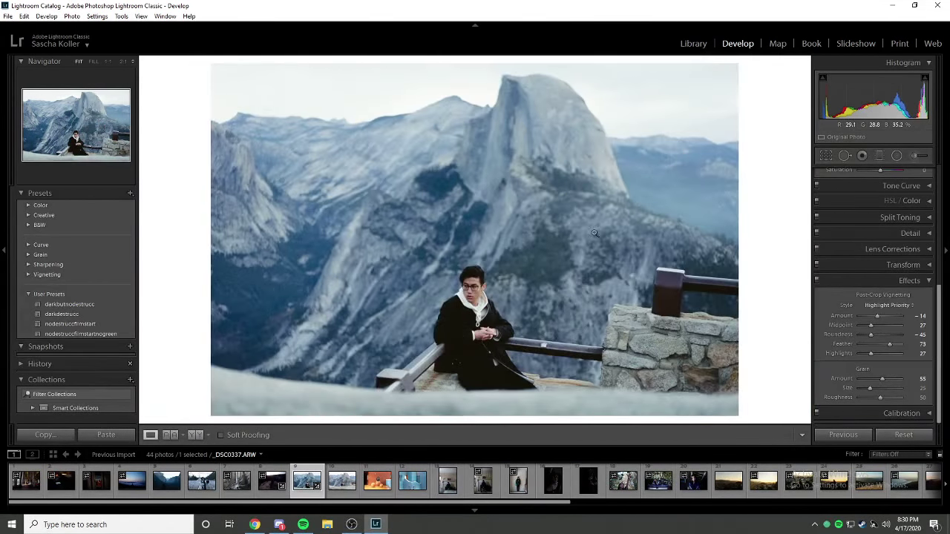
left_click_drag(521, 295, 482, 280)
left_click(483, 279)
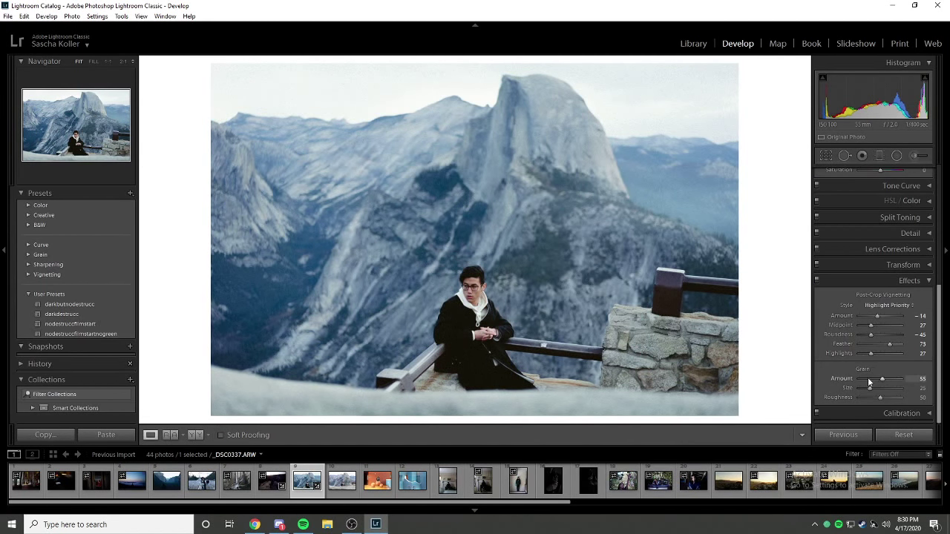
Try grain with Amount 21, Size 77 and Roughness 79, and inspect the mountainside and the man's face up close.
left_click_drag(868, 377, 893, 391)
left_click(893, 397)
left_click(616, 214)
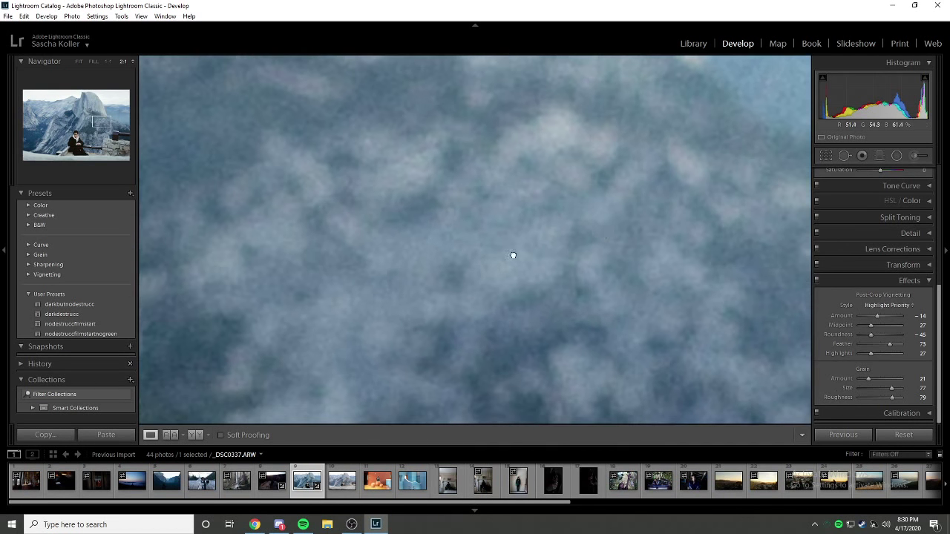
left_click_drag(536, 228, 594, 235)
left_click(594, 235)
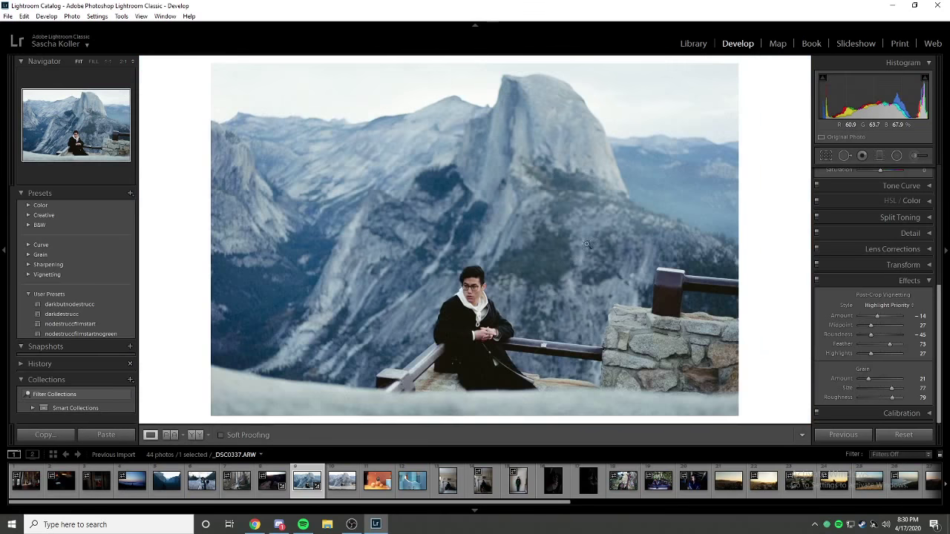
left_click(454, 327)
left_click_drag(454, 327, 483, 316)
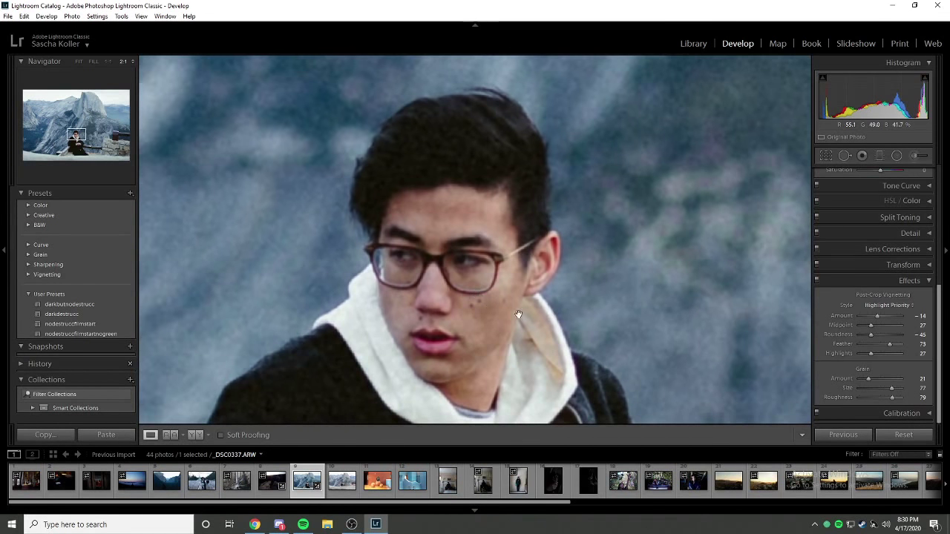
Vary the grain size and roughness a little, and reset Roughness, Size and Amount to their defaults.
left_click_drag(892, 388, 883, 390)
mouse_move(892, 398)
left_mouse_down()
mouse_move(871, 380)
mouse_move(892, 401)
left_mouse_up()
double_click(850, 397)
double_click(850, 390)
double_click(847, 383)
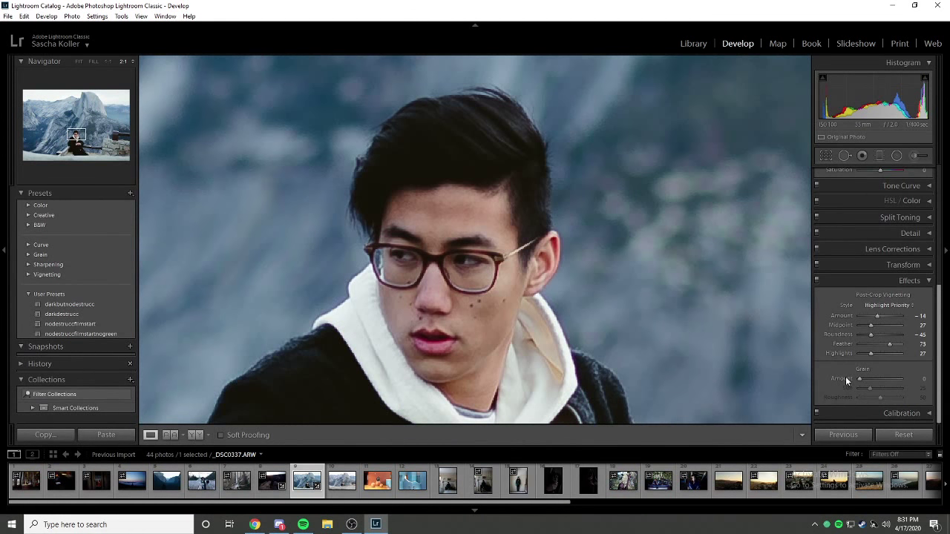
Set the grain Amount to 36 and compare the full mountain photo before and after all edits.
left_click_drag(846, 381, 877, 380)
key("z")
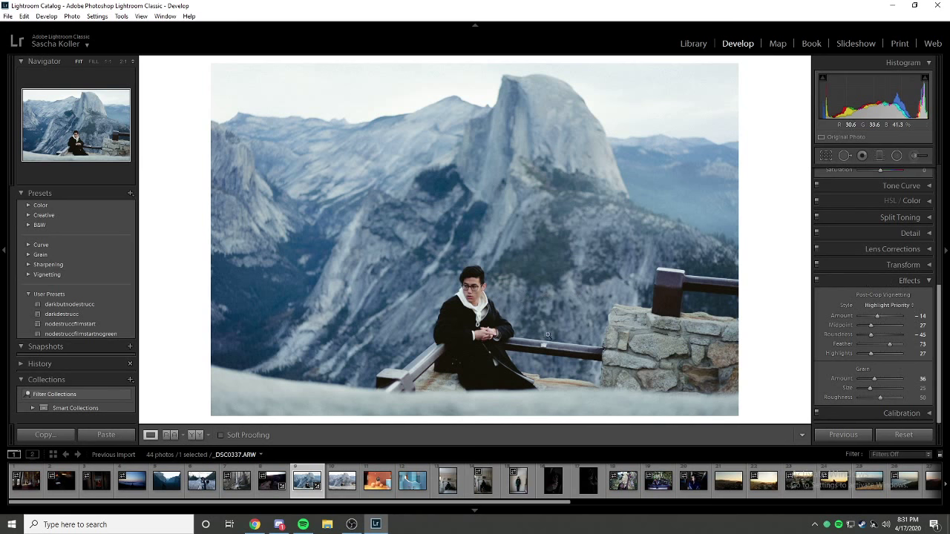
key("backslash")
key("backslash")
key("backslash")
key("backslash")
key("backslash")
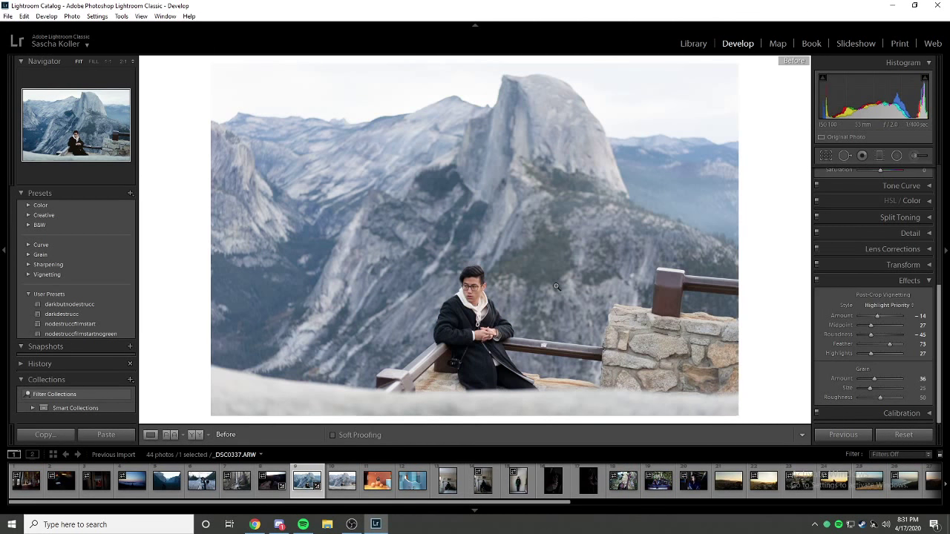
key("backslash")
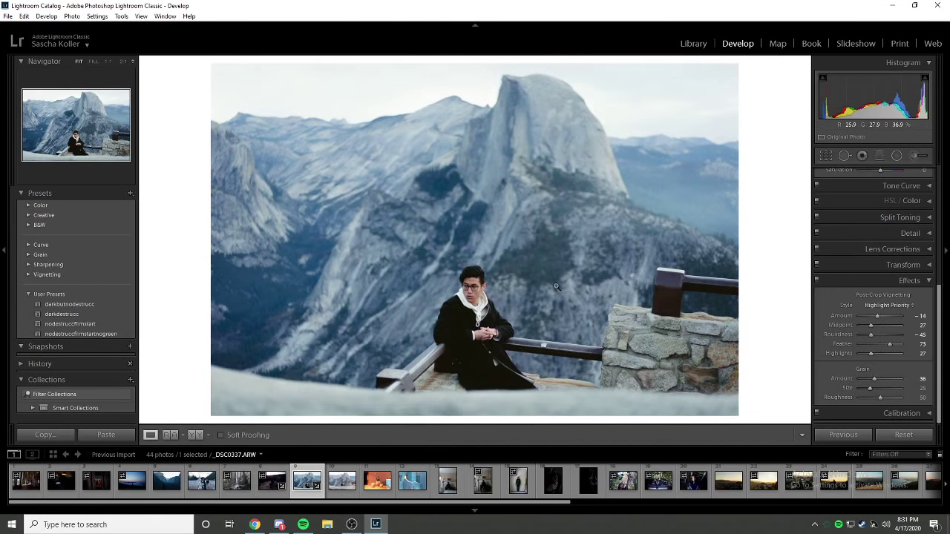
Open the Calibration settings and review the available process versions, keeping Version 5 (Current).
left_click(891, 414)
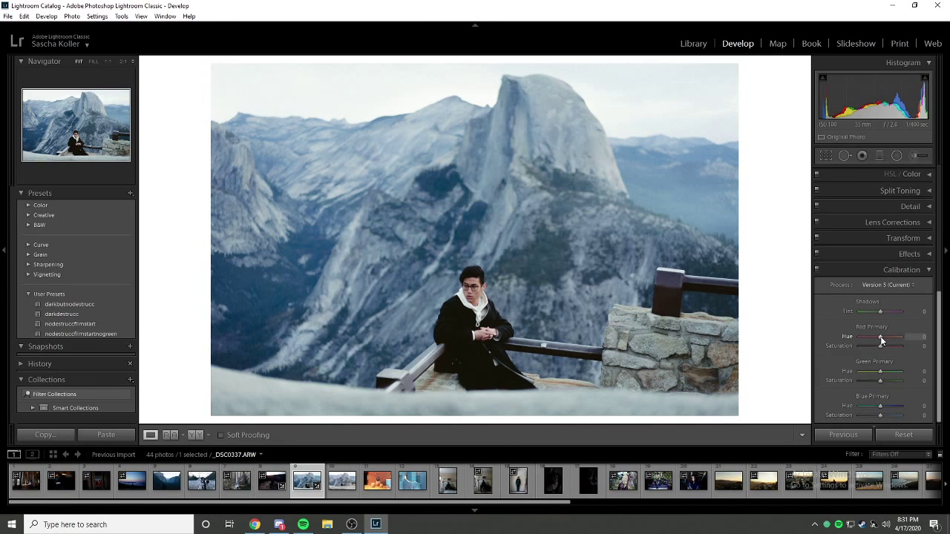
left_click(879, 288)
left_click(878, 284)
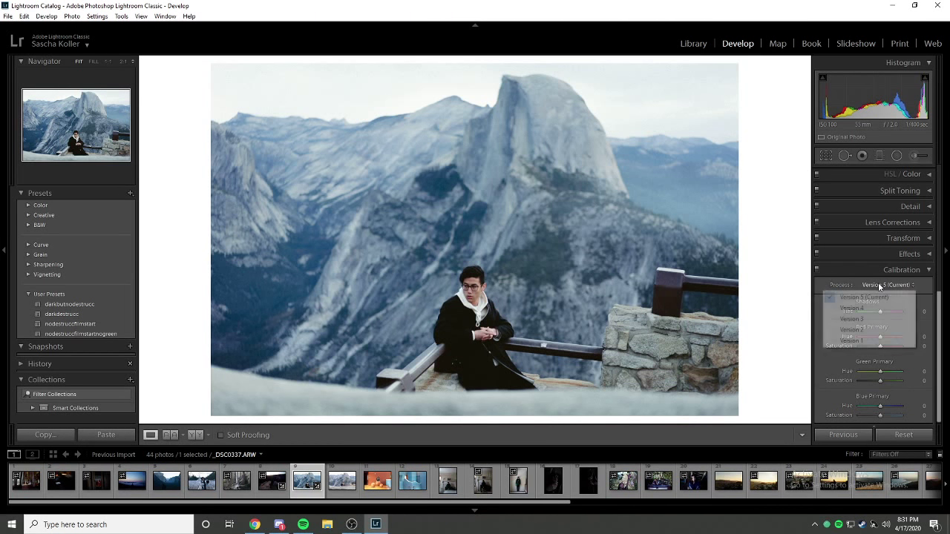
left_click(880, 286)
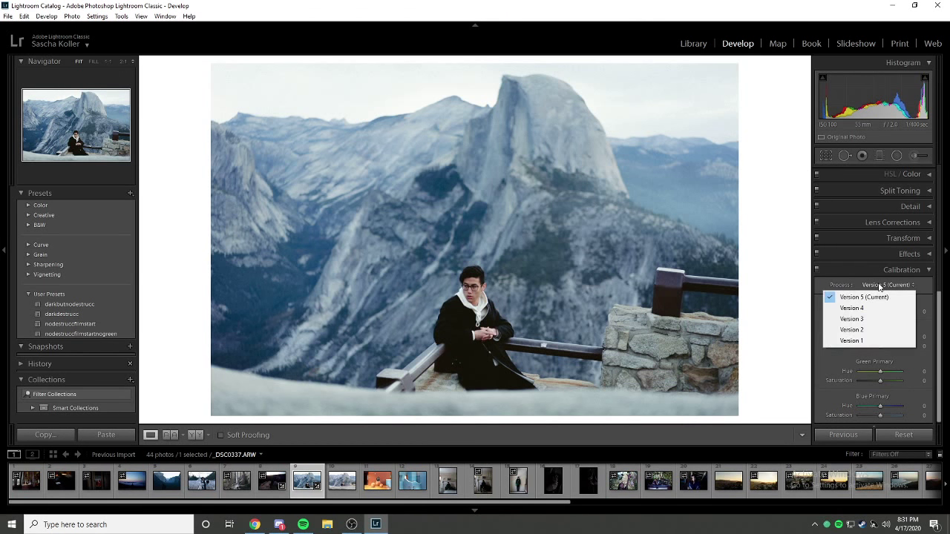
left_click(818, 321)
Try shifting the Calibration shadows tint in both directions and reset it.
mouse_move(880, 311)
left_mouse_down()
mouse_move(869, 312)
mouse_move(879, 312)
left_mouse_up()
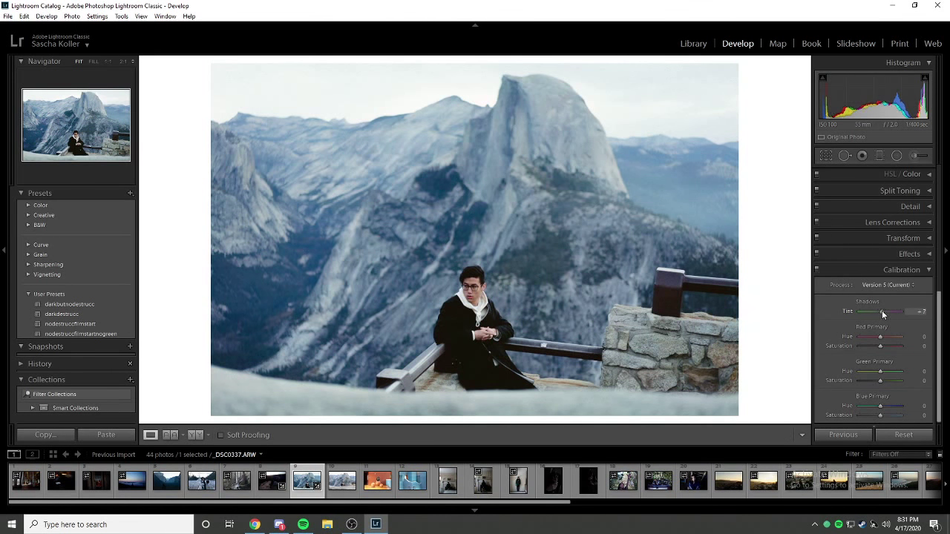
double_click(843, 311)
double_click(876, 316)
Review the Basic adjustments and shift the Calibration shadows tint toward green, to -19.
scroll(869, 327, "up", 5)
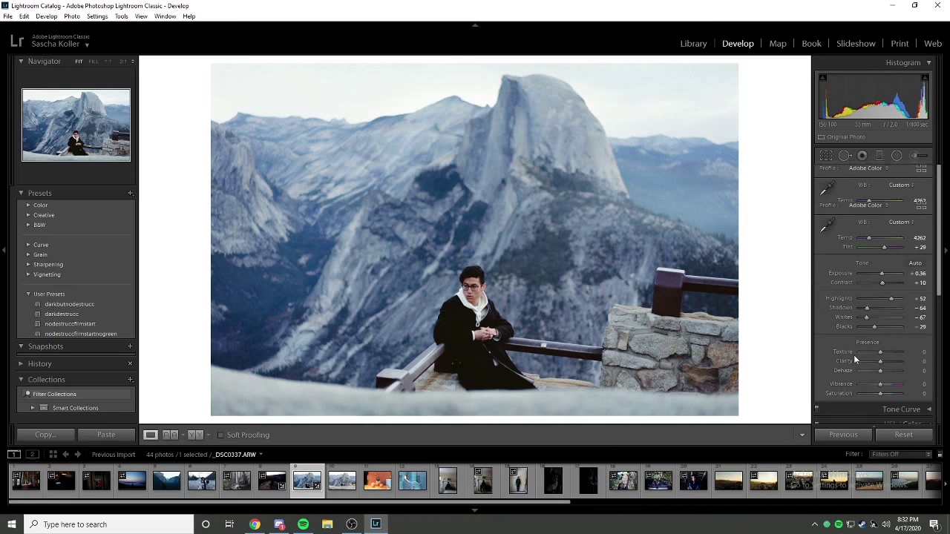
scroll(886, 352, "down", 5)
left_click_drag(883, 310, 878, 311)
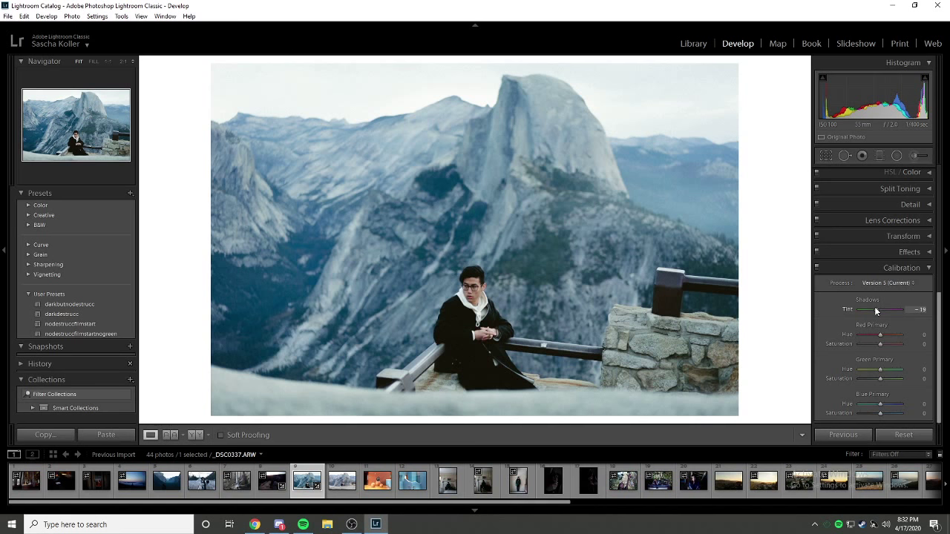
Set the Shadows tint to -17 in the camera calibration settings.
scroll(876, 311, "up", 5)
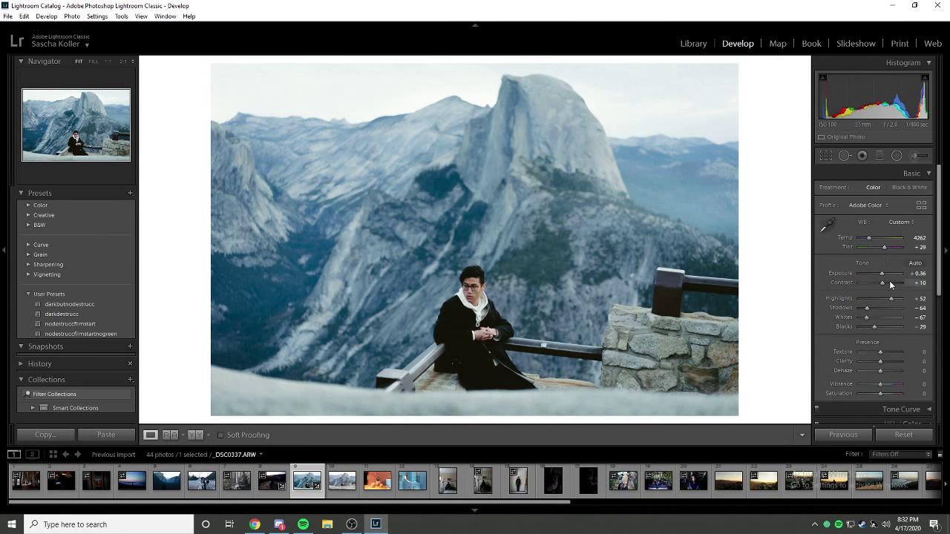
scroll(889, 280, "down", 5)
left_click_drag(880, 310, 880, 339)
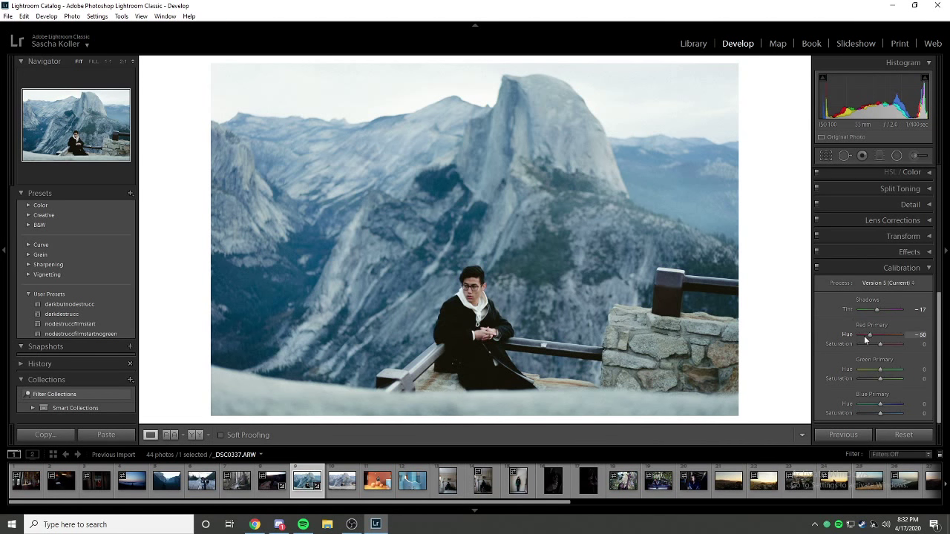
Try the Red Primary hue at both extremes, +100 and -100, checking the man's face up close.
left_click_drag(864, 336, 941, 342)
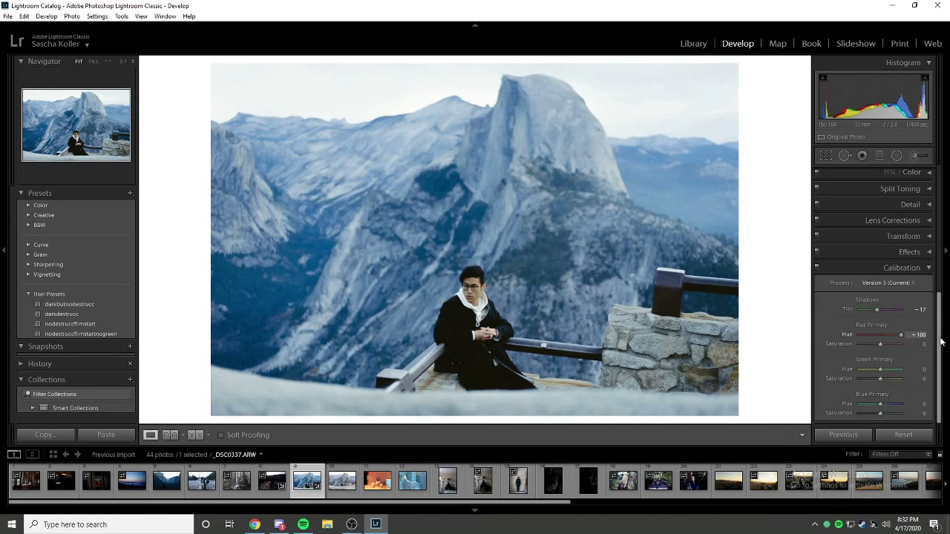
left_click(484, 295)
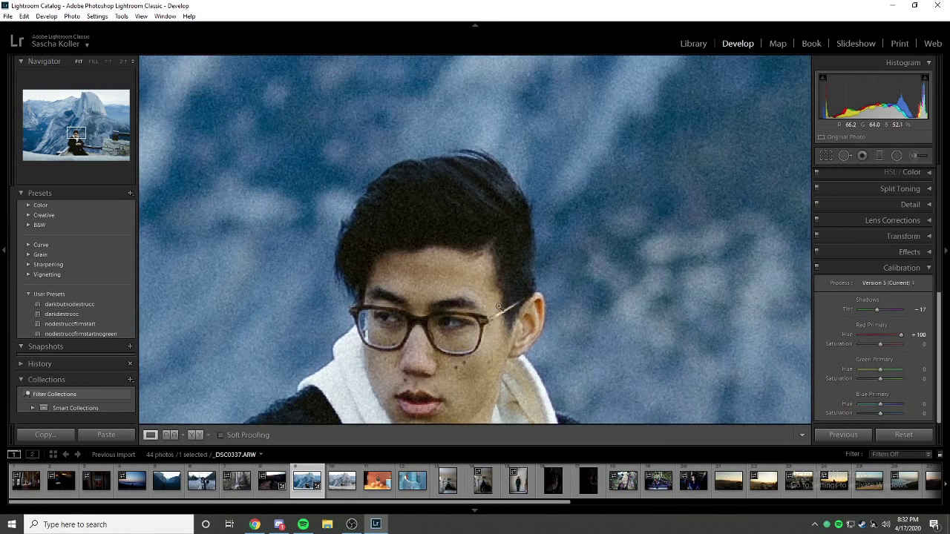
left_click(499, 307)
left_click_drag(900, 333, 792, 347)
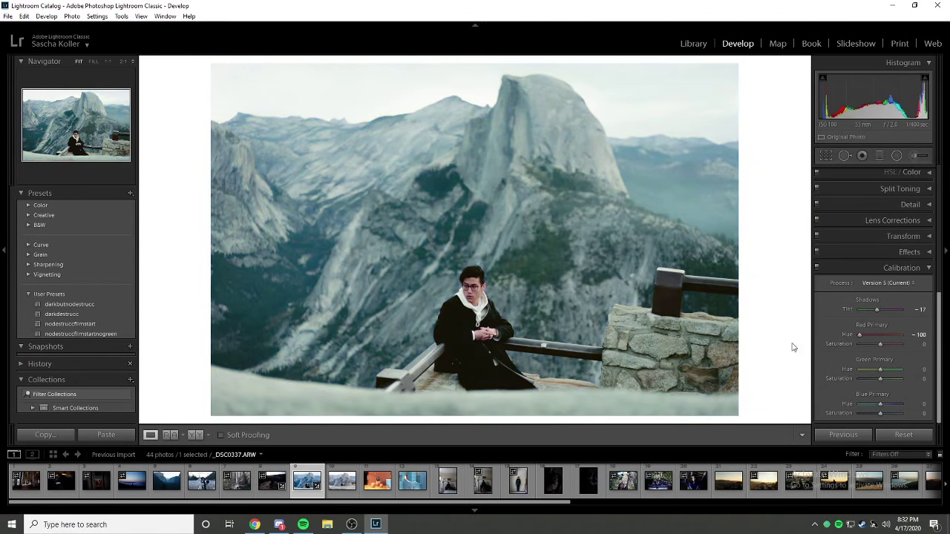
left_click(472, 286)
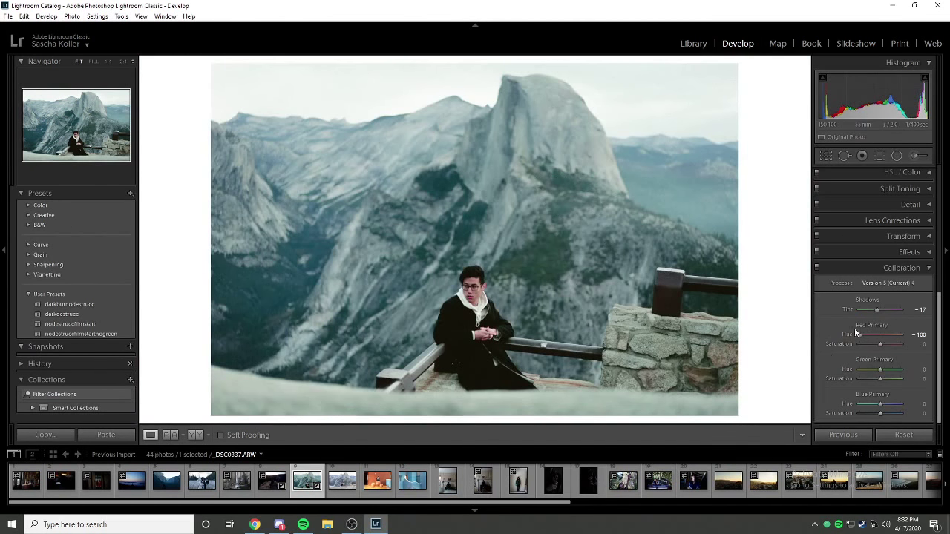
left_click_drag(860, 335, 821, 337)
Set the Red Primary hue to -17 and saturation to -2, and the Green Primary hue and saturation to +14.
left_click(868, 335)
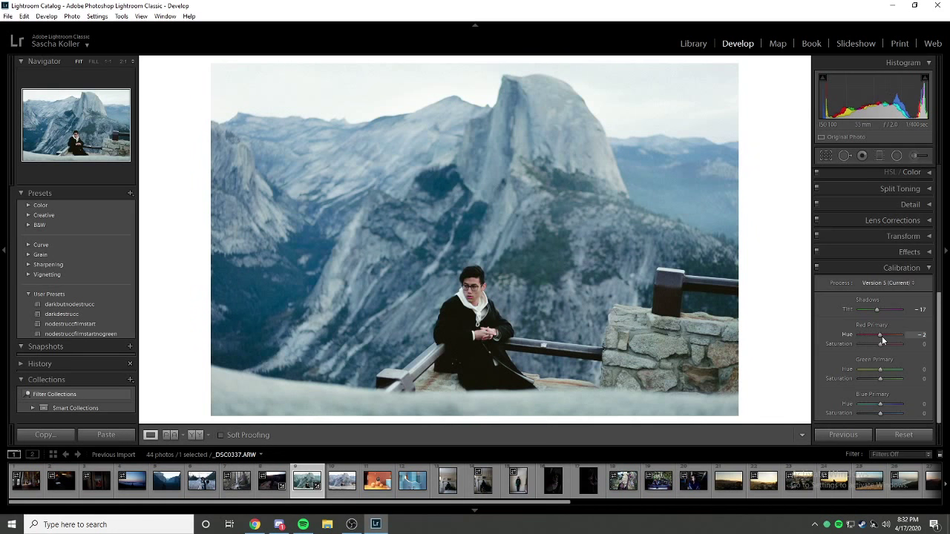
mouse_move(882, 339)
left_mouse_down()
mouse_move(863, 332)
mouse_move(884, 339)
mouse_move(876, 343)
left_mouse_up()
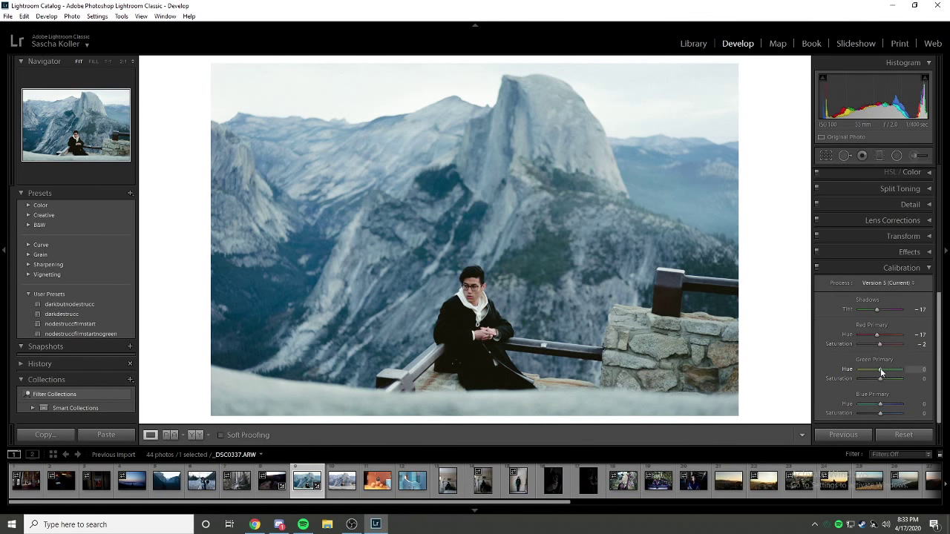
left_click_drag(880, 369, 831, 393)
Try the Blue Primary hue at -100 while zoomed in on the face, and reset it to 0.
key("z")
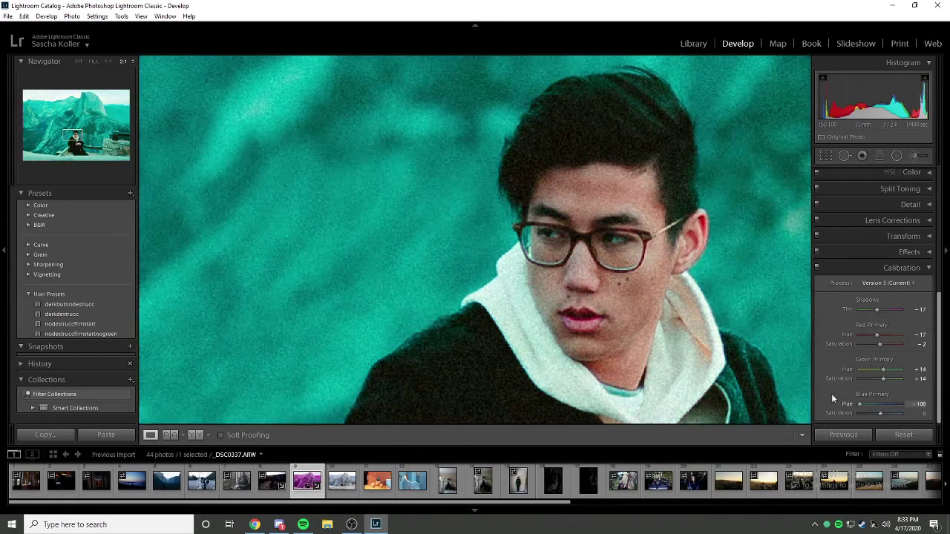
double_click(847, 404)
left_click(666, 301)
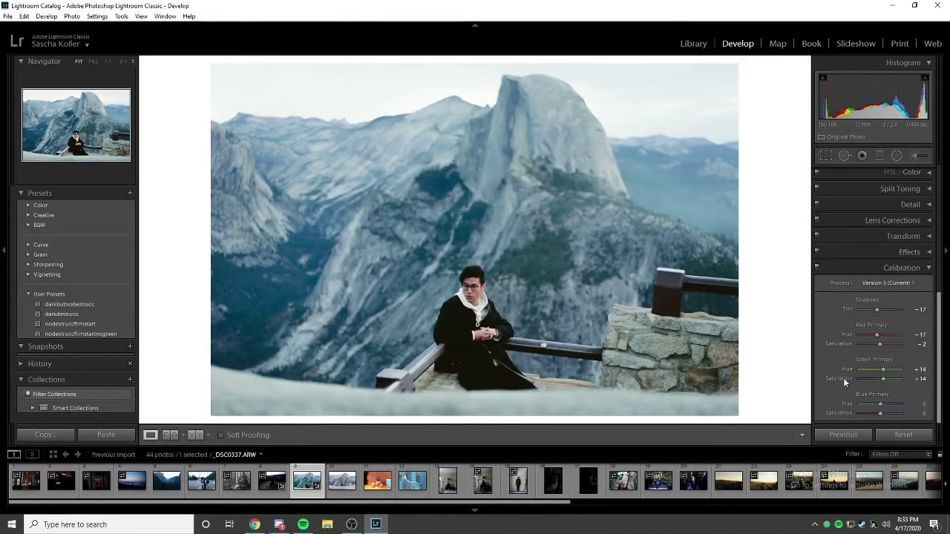
Set the Blue Primary hue to +10 and saturation to about -20, and reduce the Green Primary saturation to +7.
left_click_drag(886, 408, 884, 408)
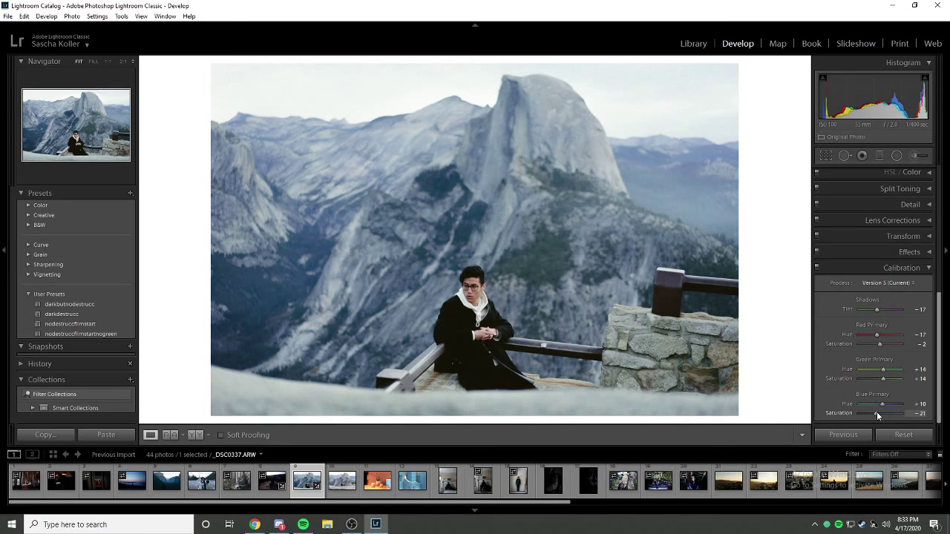
left_click_drag(876, 412, 882, 381)
left_click_drag(536, 196, 622, 268)
left_click(884, 268)
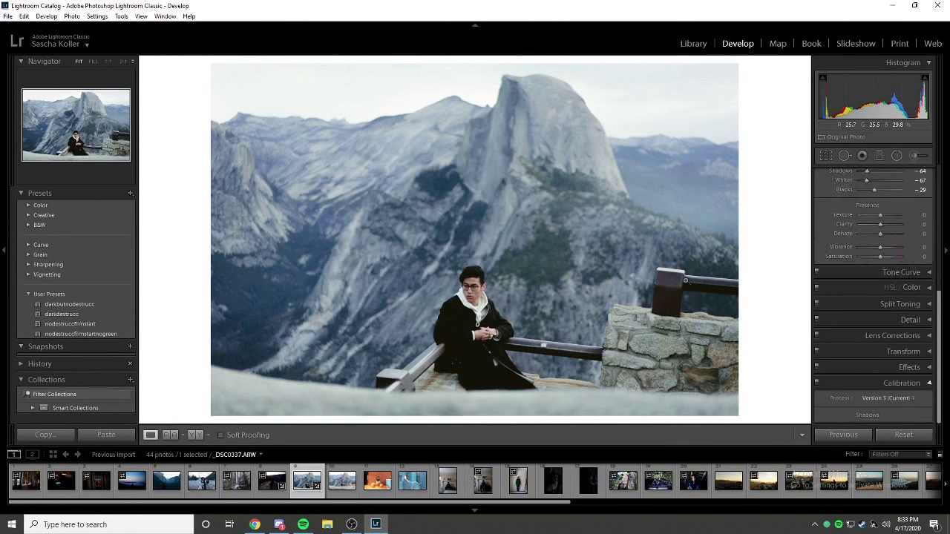
Compare the edited photo repeatedly with its original, unedited version.
key("backslash")
key("backslash")
key("backslash")
key("backslash")
key("backslash")
key("backslash")
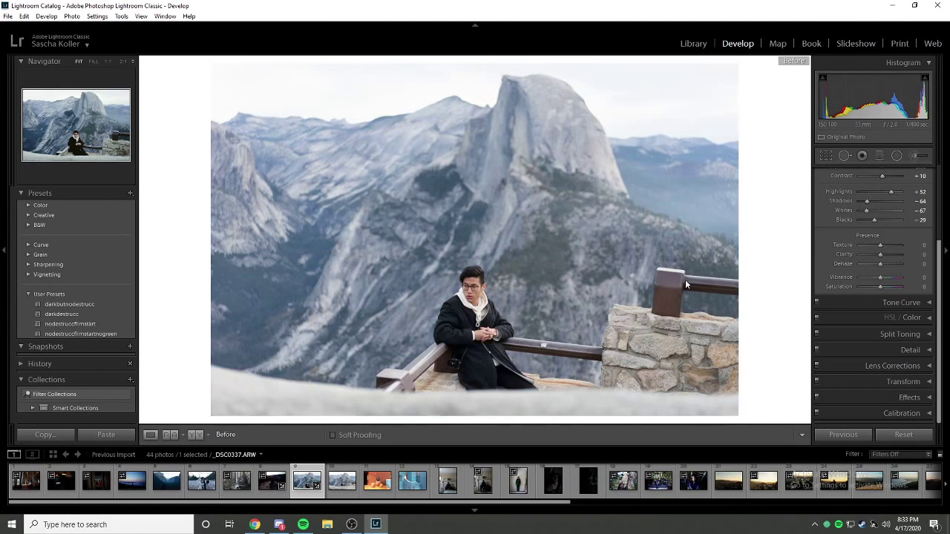
key("backslash")
key("backslash")
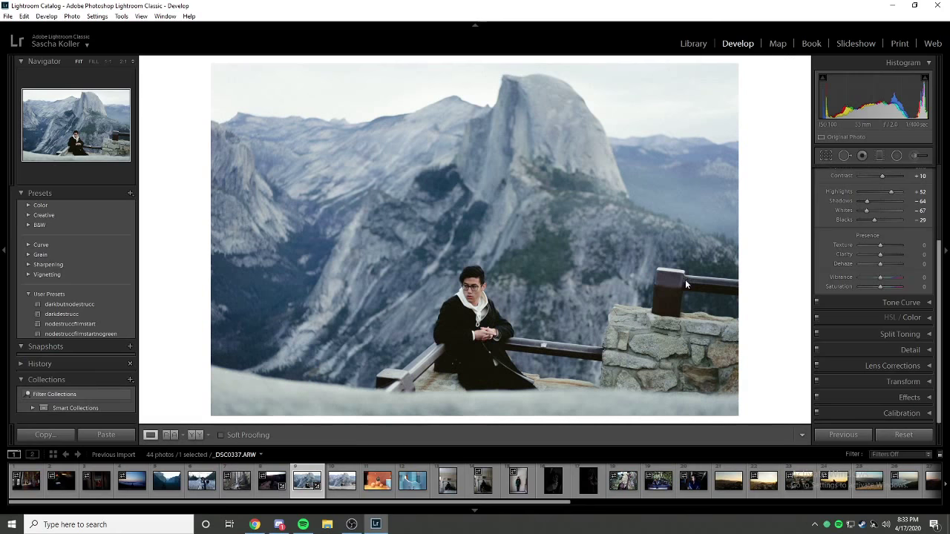
Set the Blue Primary hue to +5 and saturation to +21, and check the man's face up close.
left_click(895, 413)
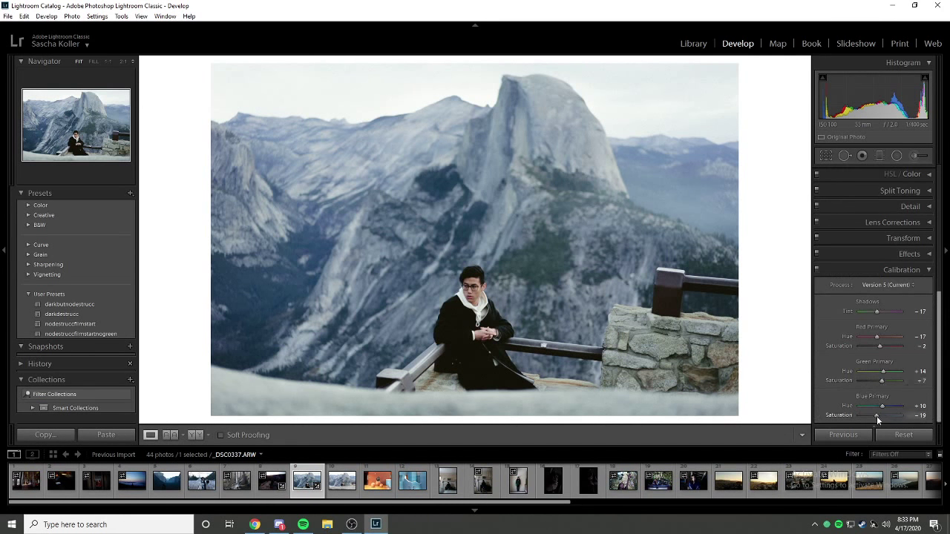
mouse_move(879, 415)
left_mouse_down()
mouse_move(885, 405)
mouse_move(875, 415)
mouse_move(884, 405)
mouse_move(879, 417)
mouse_move(881, 405)
mouse_move(887, 416)
left_mouse_up()
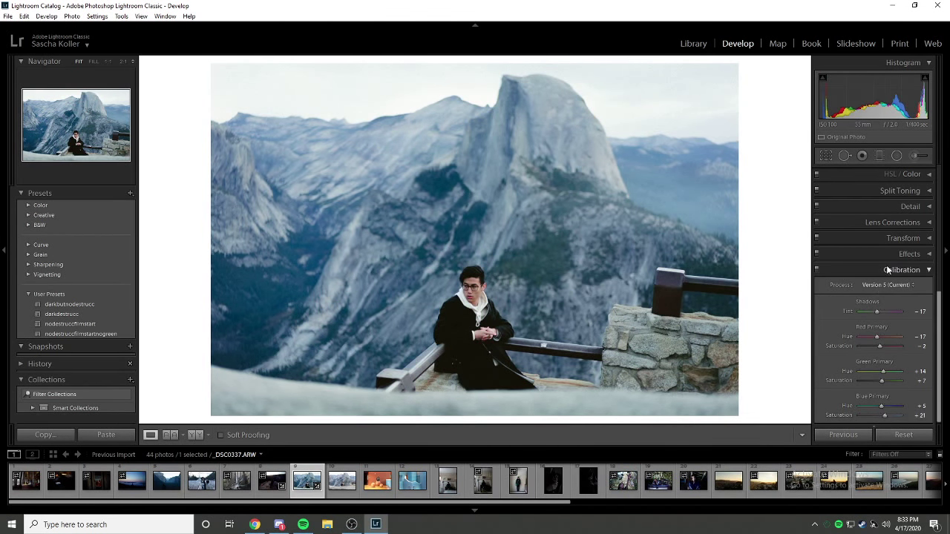
scroll(891, 414, "up", 5)
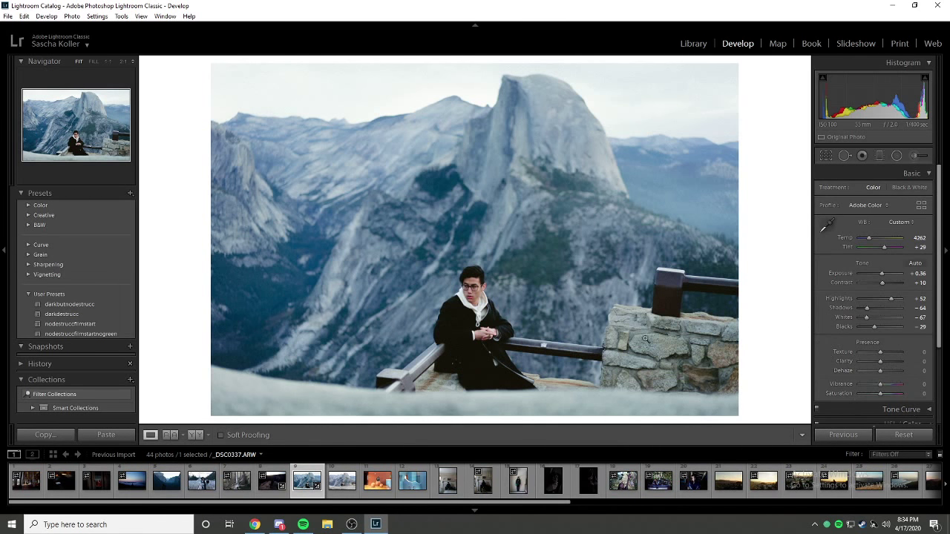
left_click(479, 288)
left_click(629, 284)
Try the overall saturation at -7 and the vibrance at -2 and +100, resetting the vibrance to 0.
mouse_move(874, 393)
left_mouse_down()
mouse_move(883, 387)
mouse_move(877, 392)
left_mouse_up()
left_click(878, 392)
mouse_move(880, 384)
left_mouse_down()
mouse_move(861, 382)
mouse_move(879, 381)
left_mouse_up()
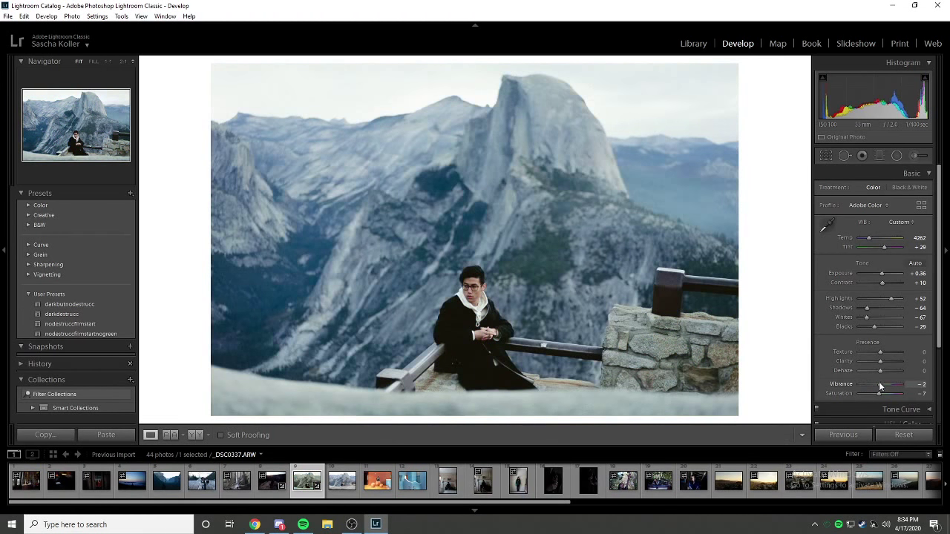
double_click(842, 385)
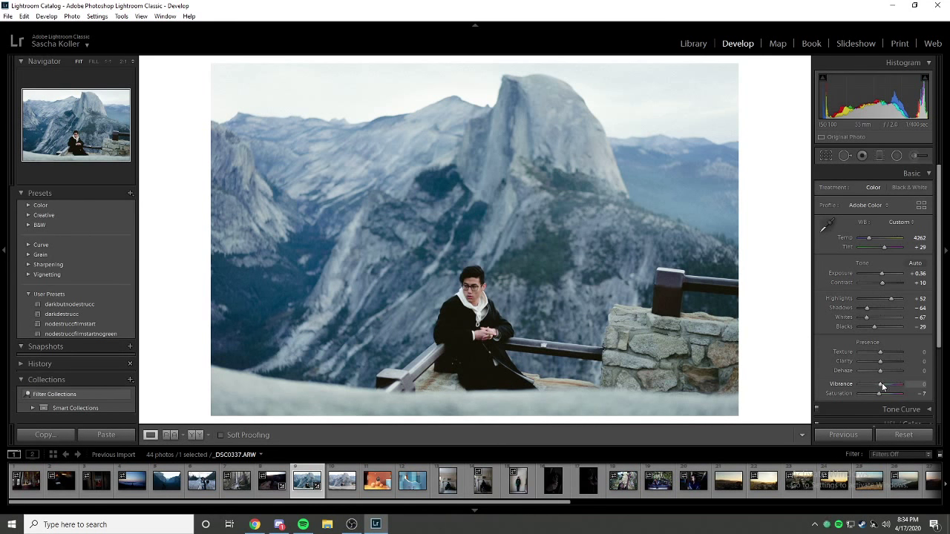
left_click_drag(880, 383, 918, 384)
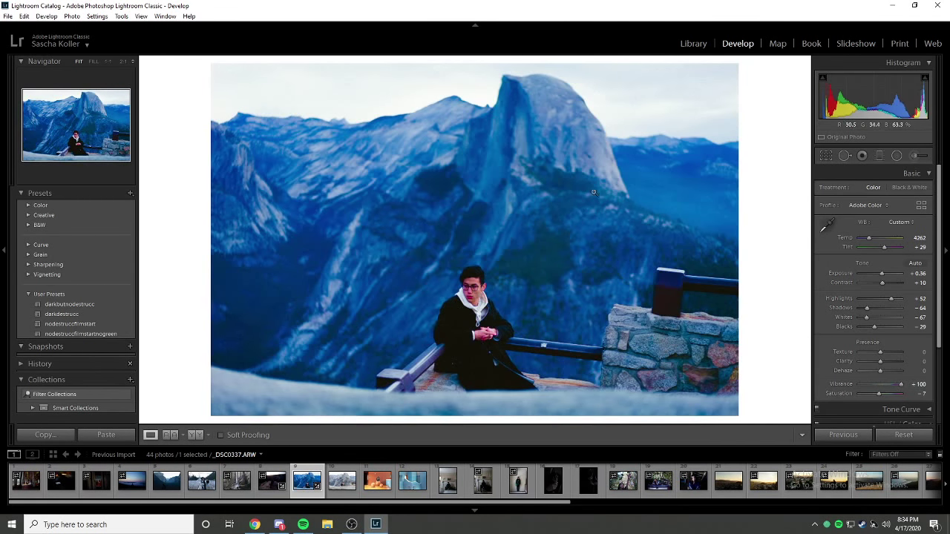
double_click(841, 384)
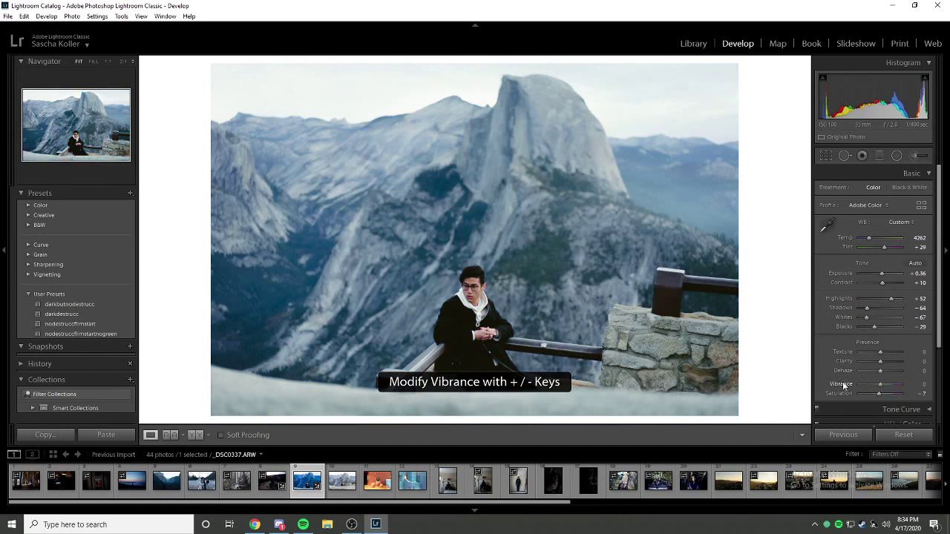
Set the vibrance to +17 and the saturation to -17, and check the man's face up close.
key("minus")
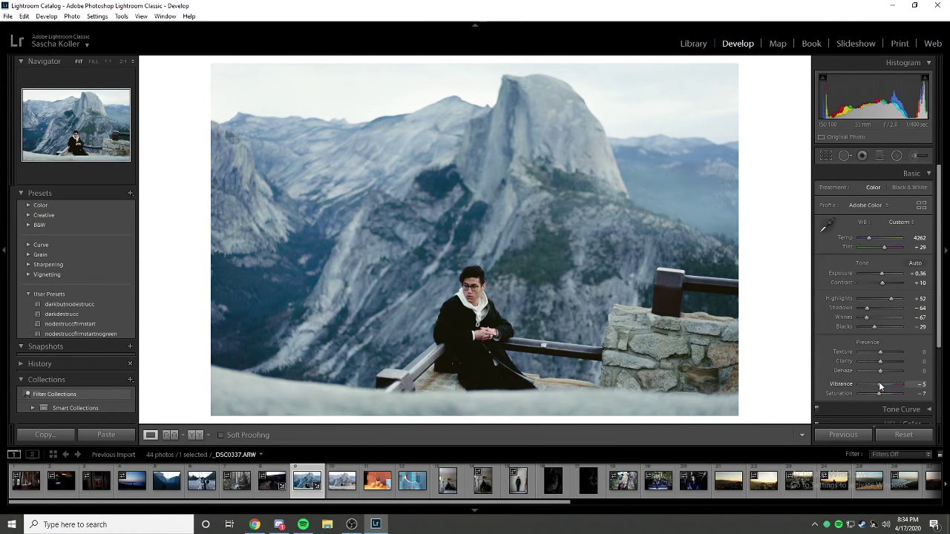
left_click_drag(881, 383, 883, 383)
key("minus")
key("minus")
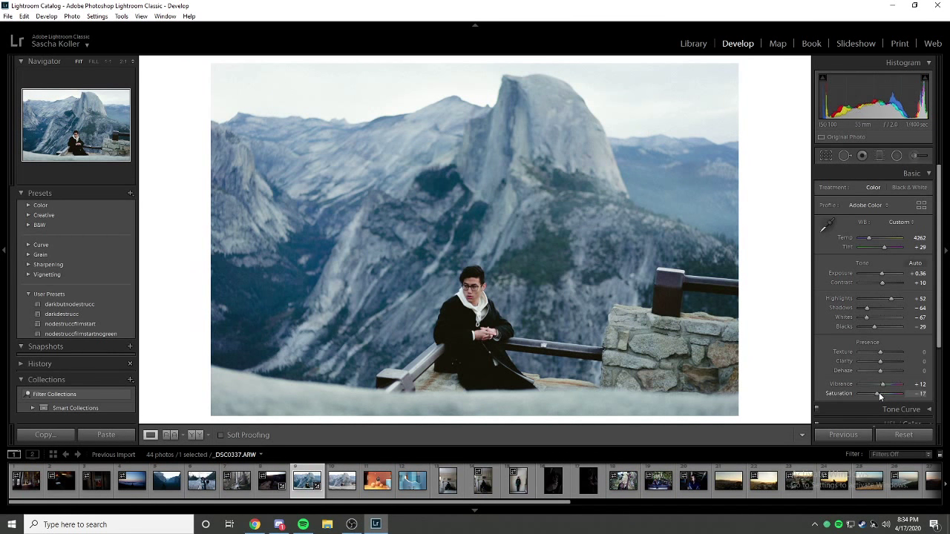
left_click_drag(883, 384, 884, 386)
left_click(485, 293)
left_click(485, 293)
Crop the photo to a 16 x 9 aspect ratio.
left_click(917, 175)
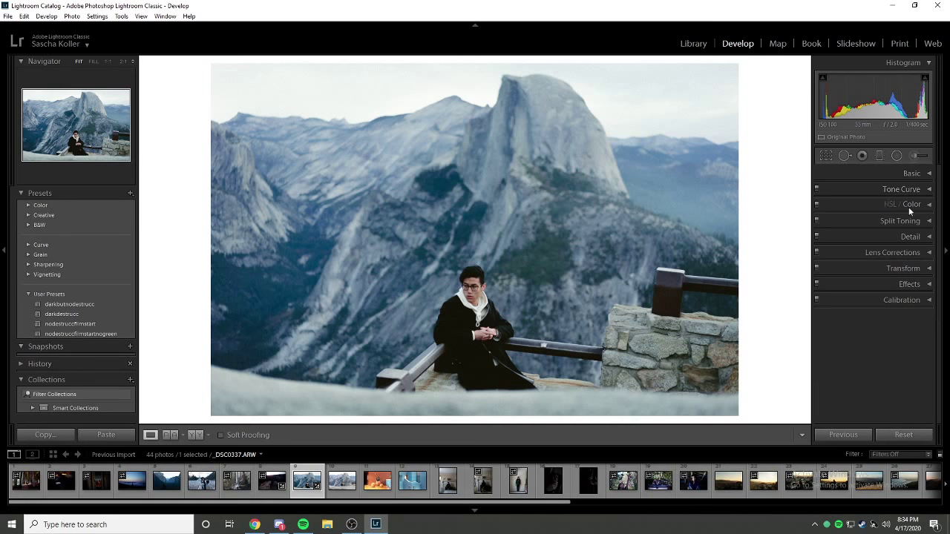
left_click(910, 174)
left_click(826, 156)
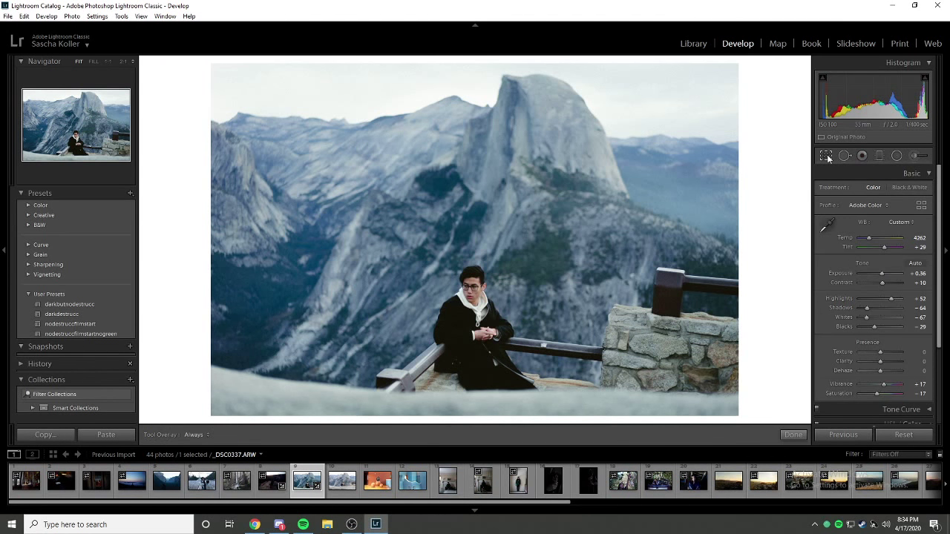
left_click(898, 190)
left_click(854, 310)
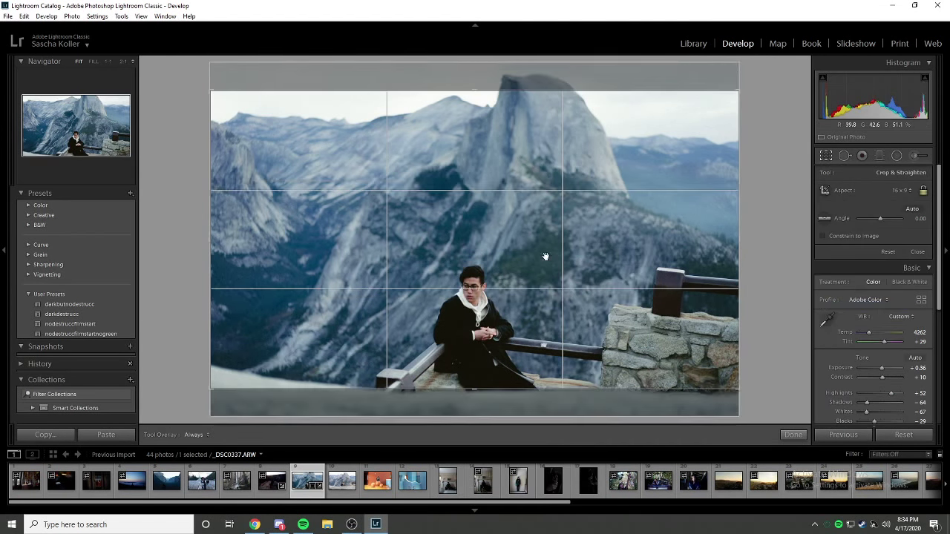
key("Return")
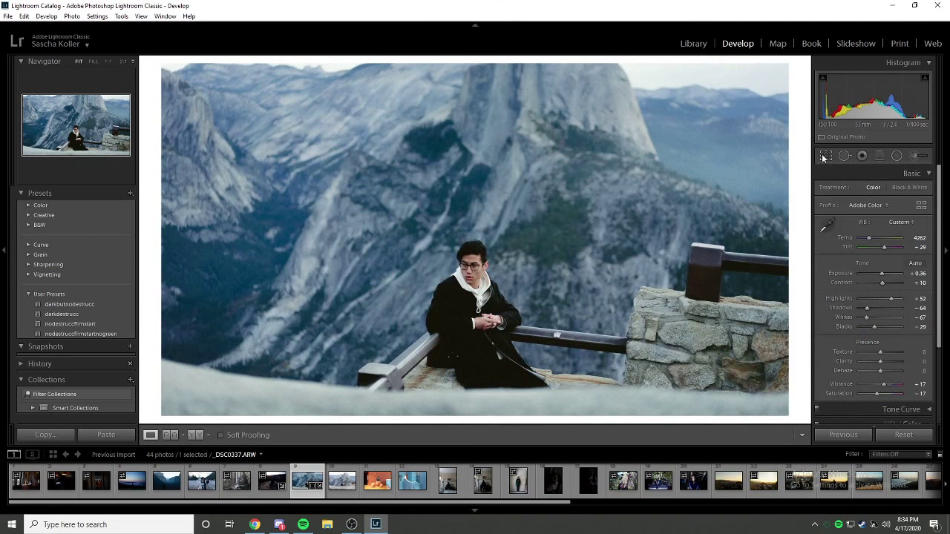
Reposition the 16 x 9 crop over the lower part of the photo and apply it.
key("r")
left_click_drag(595, 209, 571, 108)
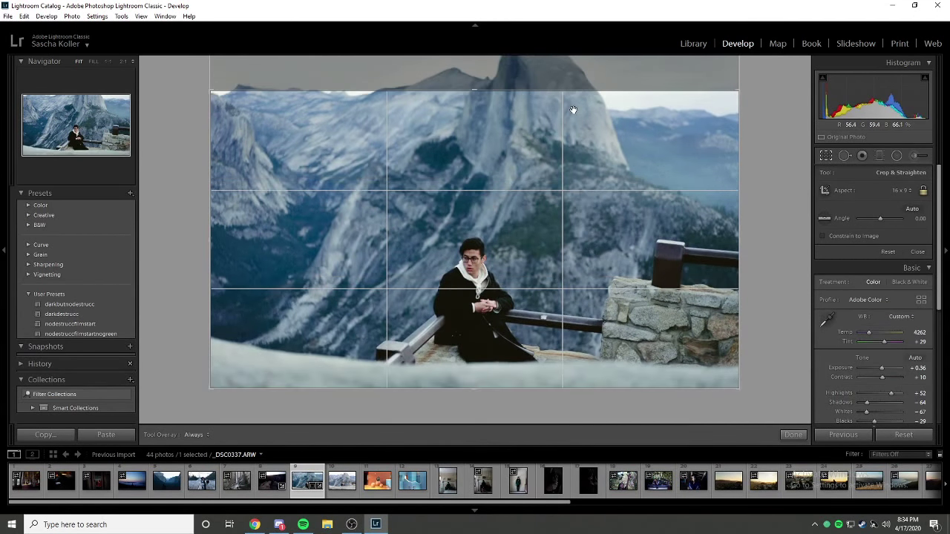
key("Return")
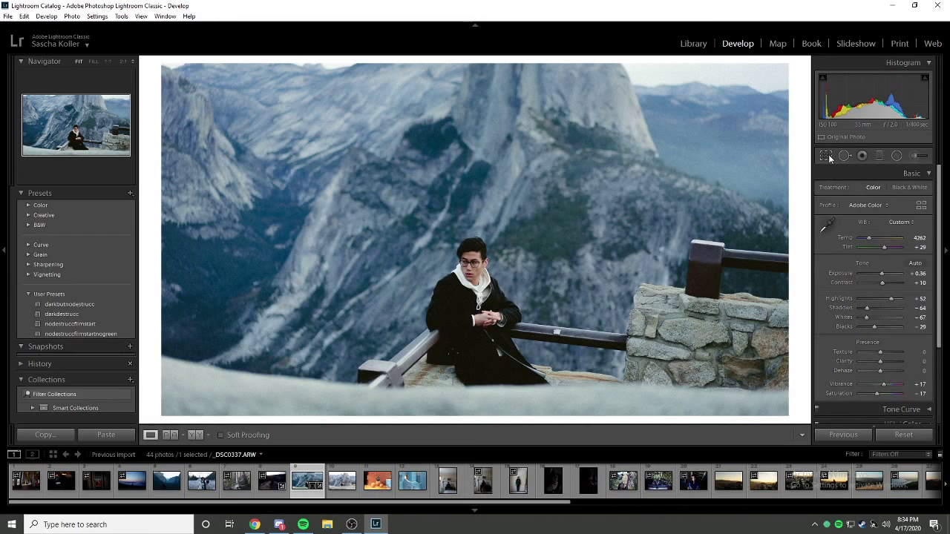
Zoom the preview out to 1:8 to view the cropped photo at a small size.
left_click(133, 61)
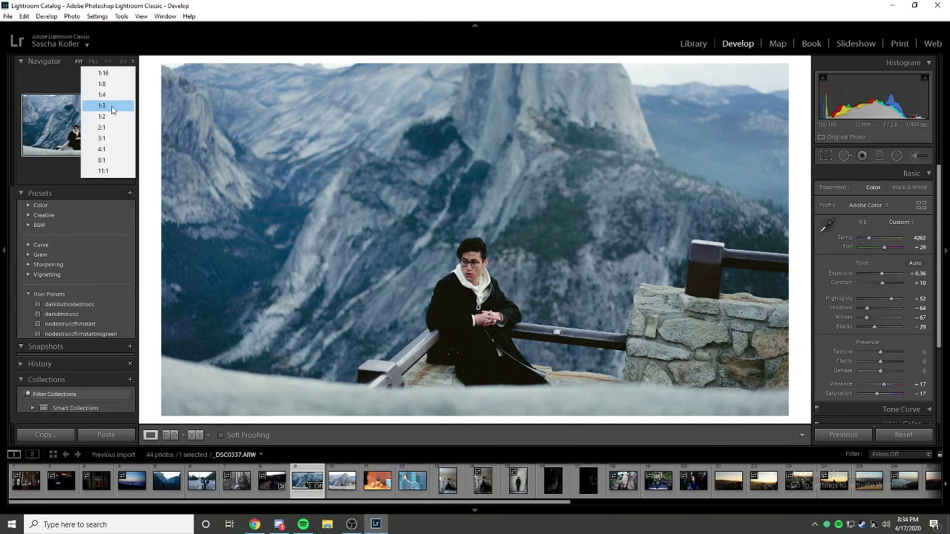
left_click(112, 108)
left_click(131, 62)
left_click(112, 85)
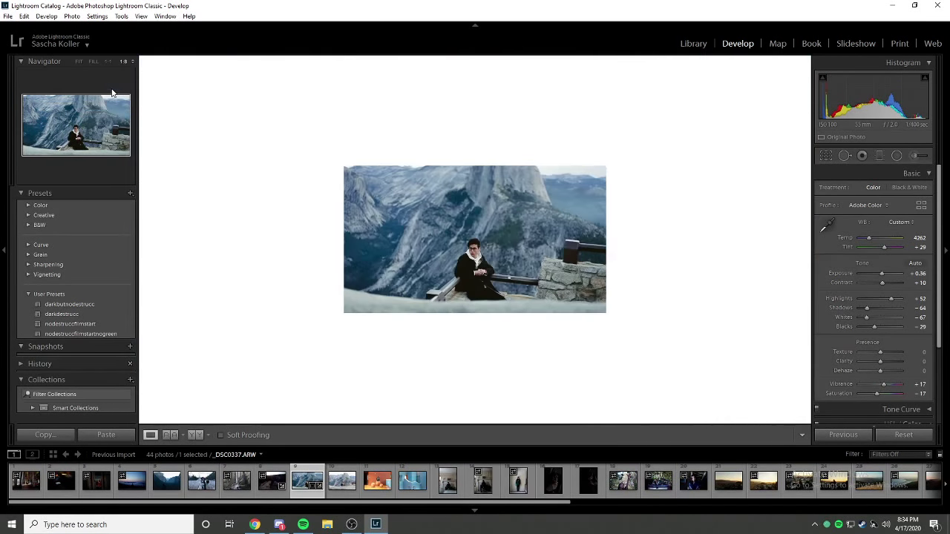
Restore the crop to the As Shot aspect ratio and view the whole photo at fit size.
left_click(826, 156)
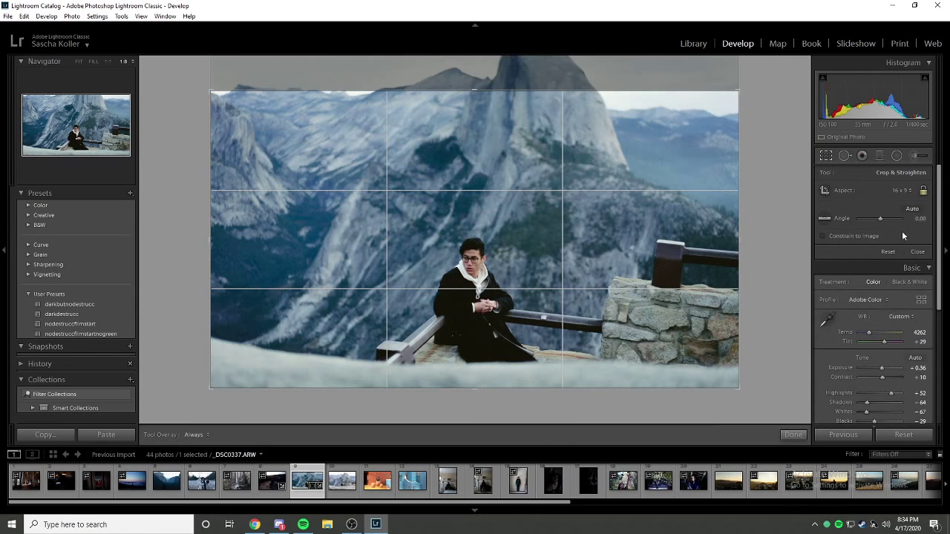
left_click(900, 191)
left_click(891, 203)
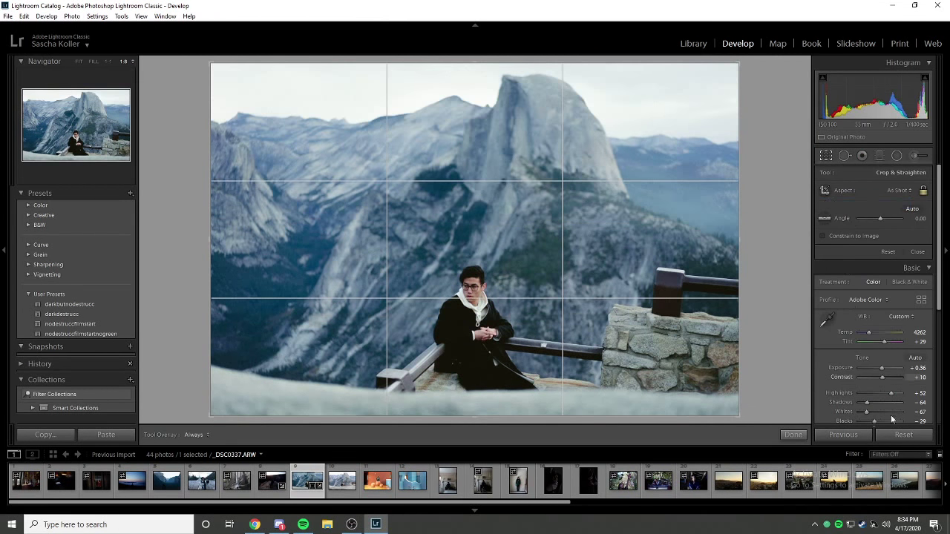
left_click(793, 434)
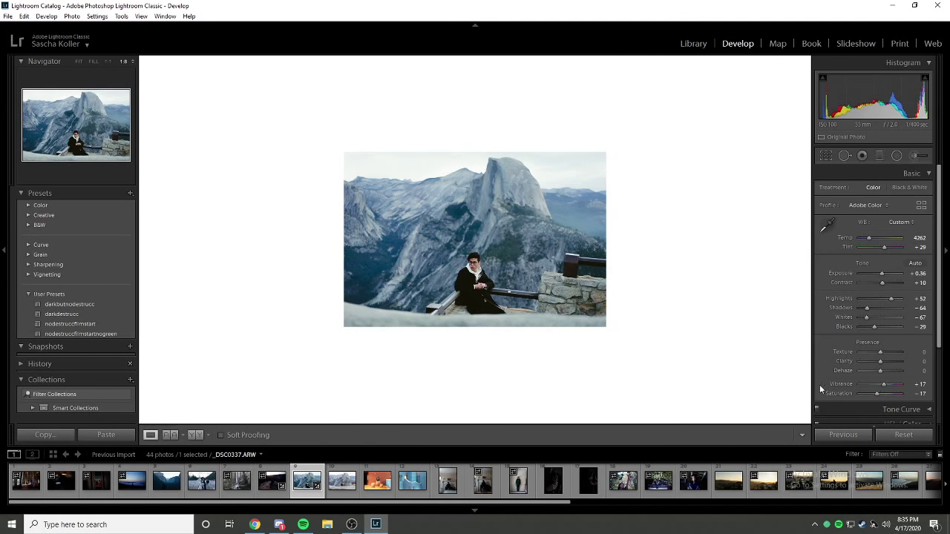
left_click(562, 210)
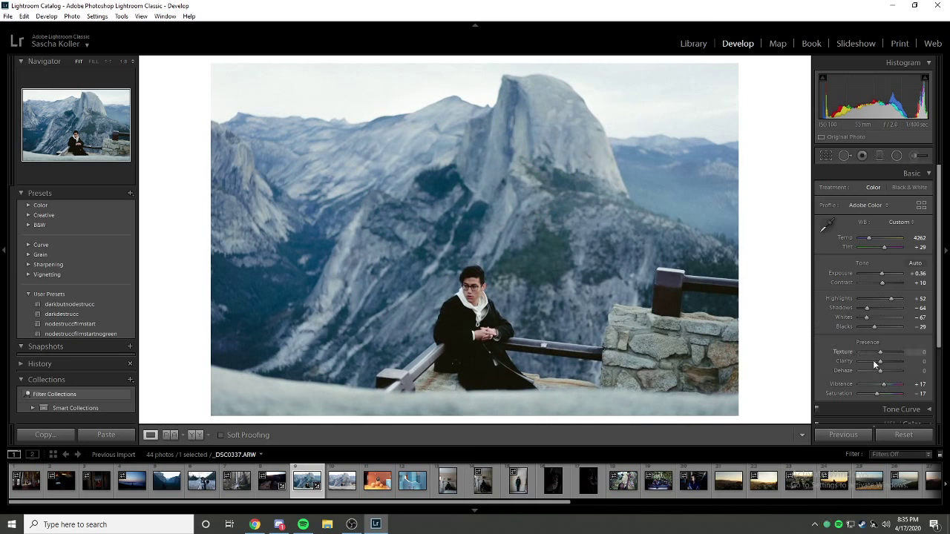
Reset Vibrance and Saturation to 0, try Vibrance at +100 and compare the photo at small and fit size.
double_click(841, 383)
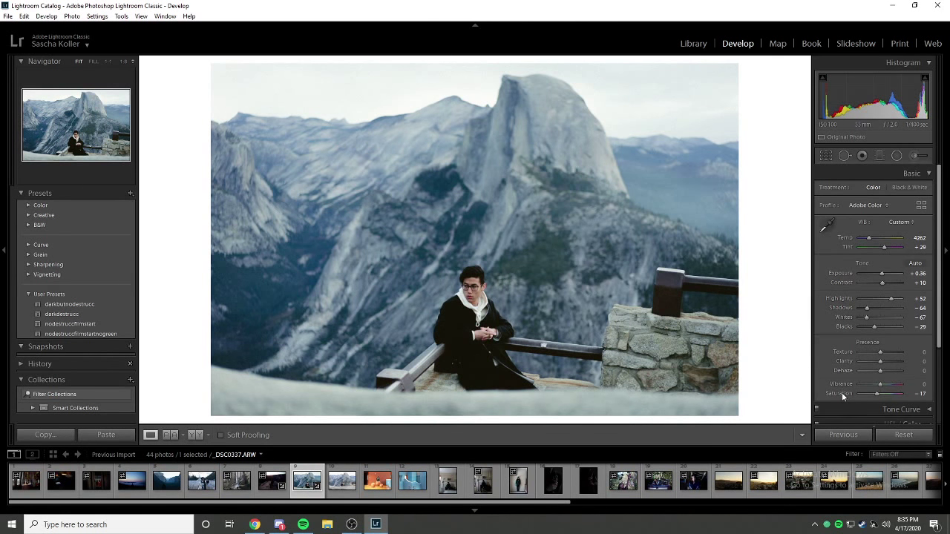
double_click(842, 393)
left_click_drag(881, 384, 913, 386)
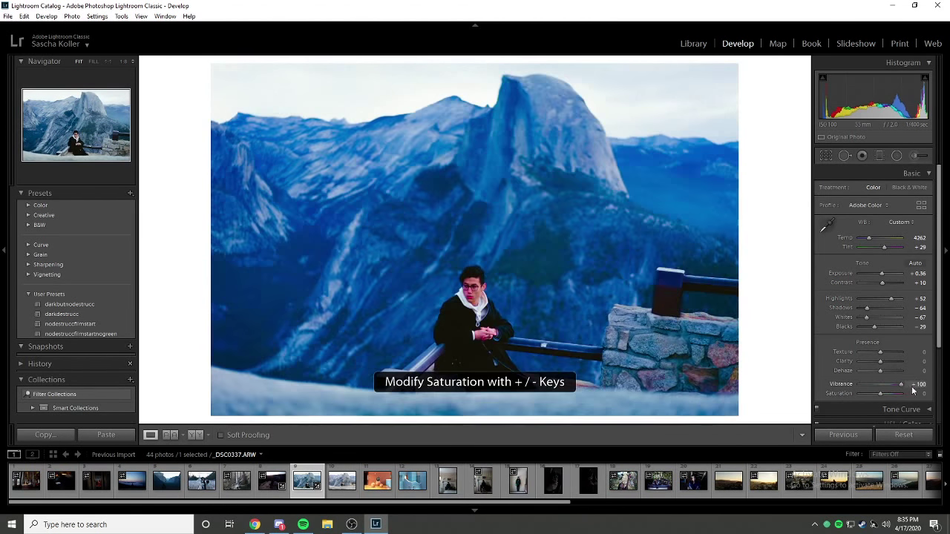
left_click(696, 390)
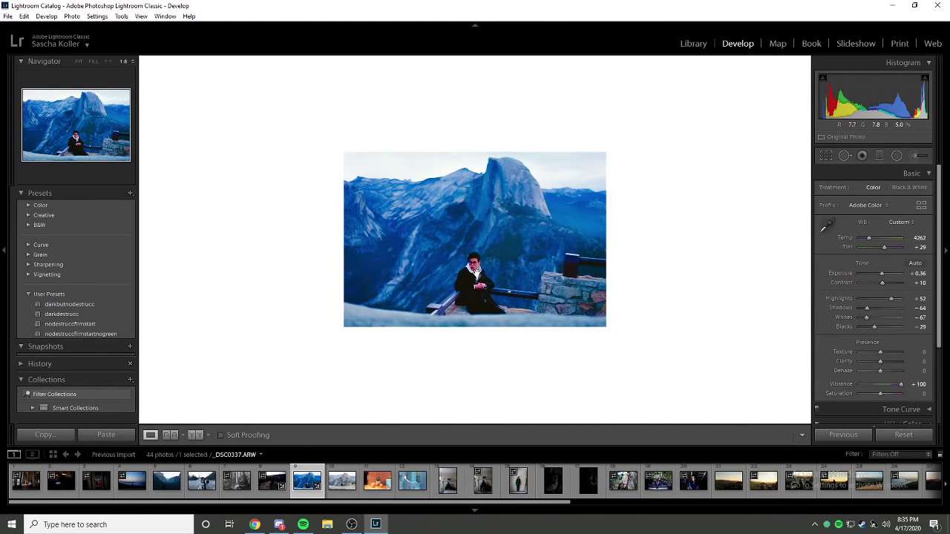
left_click(448, 253)
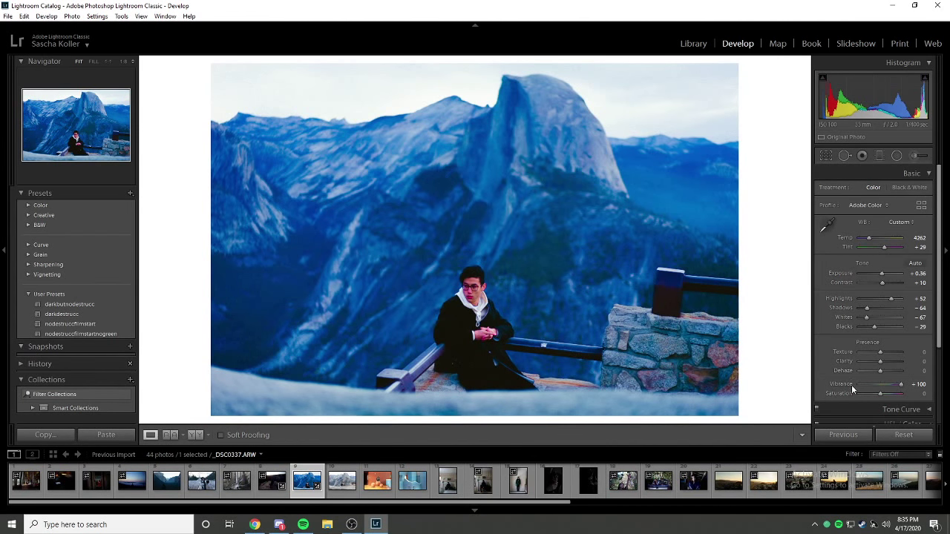
Undo the Vibrance boost and both the Saturation and Vibrance resets.
key("ctrl+z")
key("ctrl+z")
key("ctrl+z")
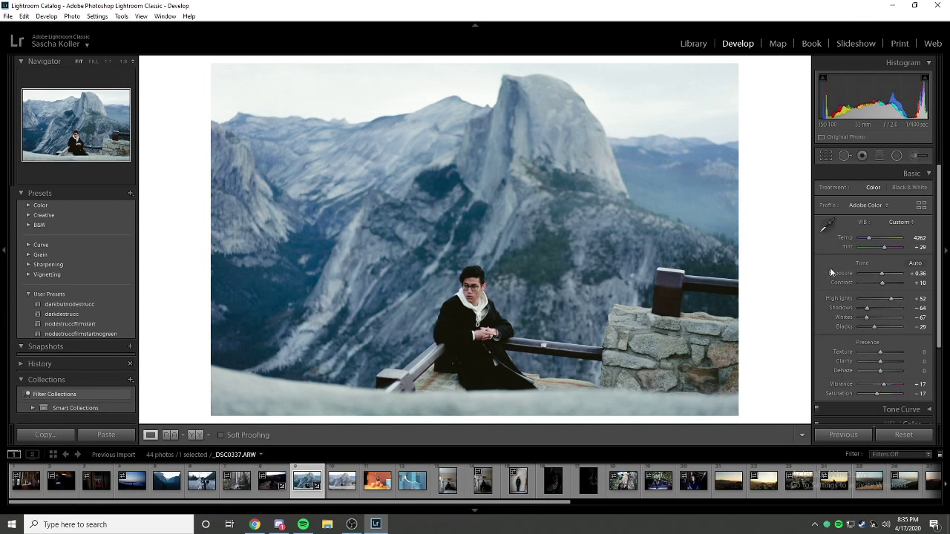
Try Vibrance at +100 with the reduced Saturation left in place, and undo it.
left_click(876, 206)
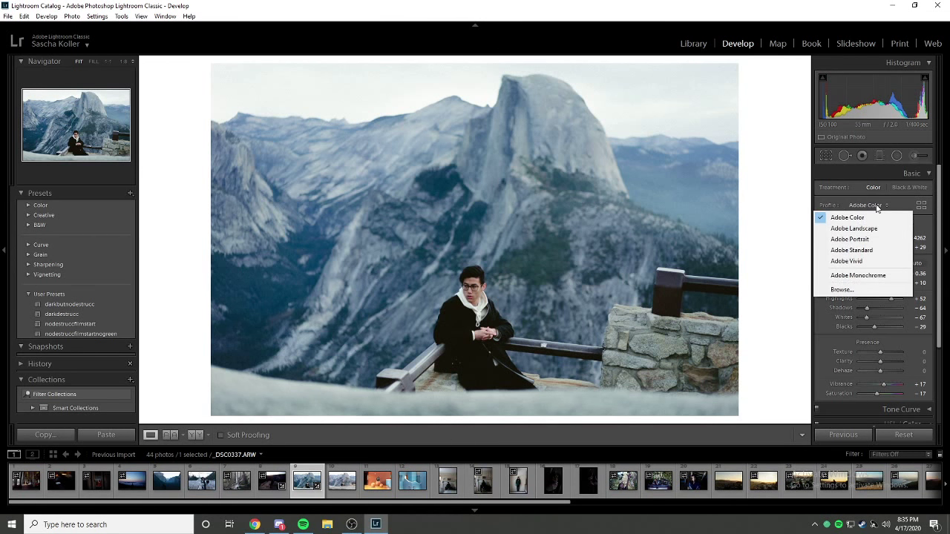
left_click(875, 202)
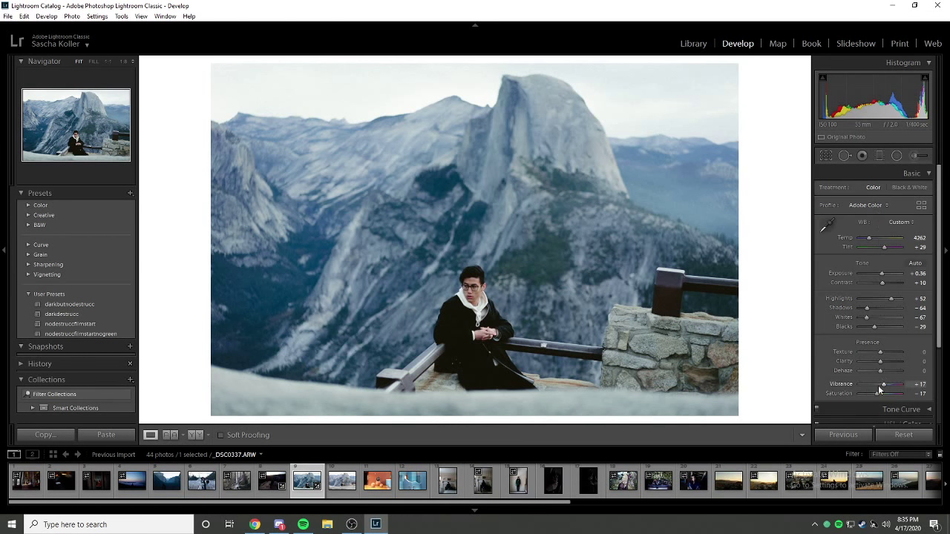
left_click_drag(883, 386, 914, 386)
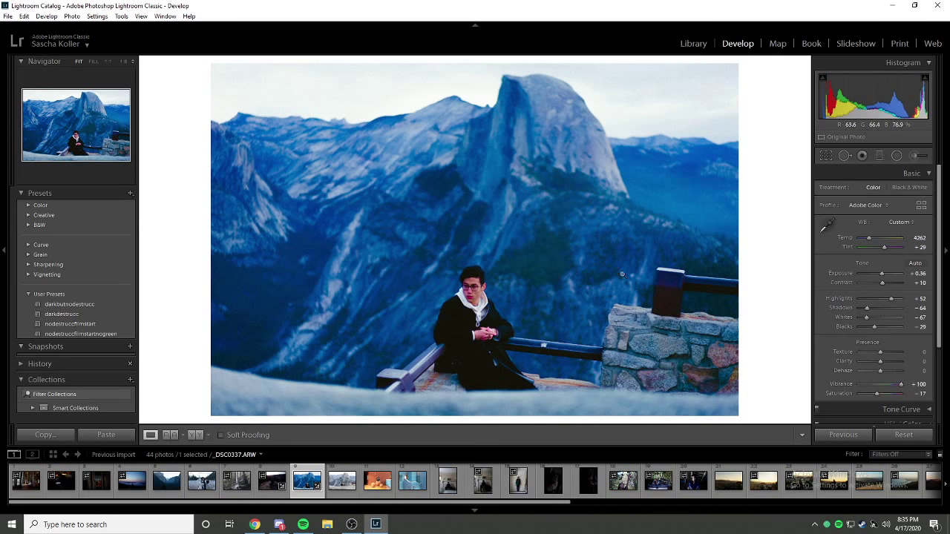
key("ctrl+z")
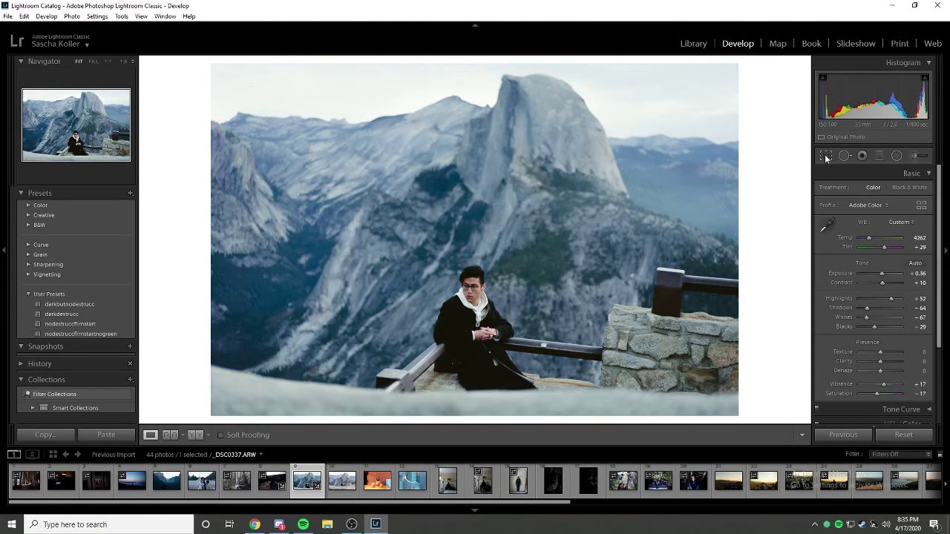
Crop the photo to a custom 2.35 x 1 aspect ratio, positioned over its lower part around the seated man.
left_click(826, 156)
left_click(898, 190)
left_click(837, 333)
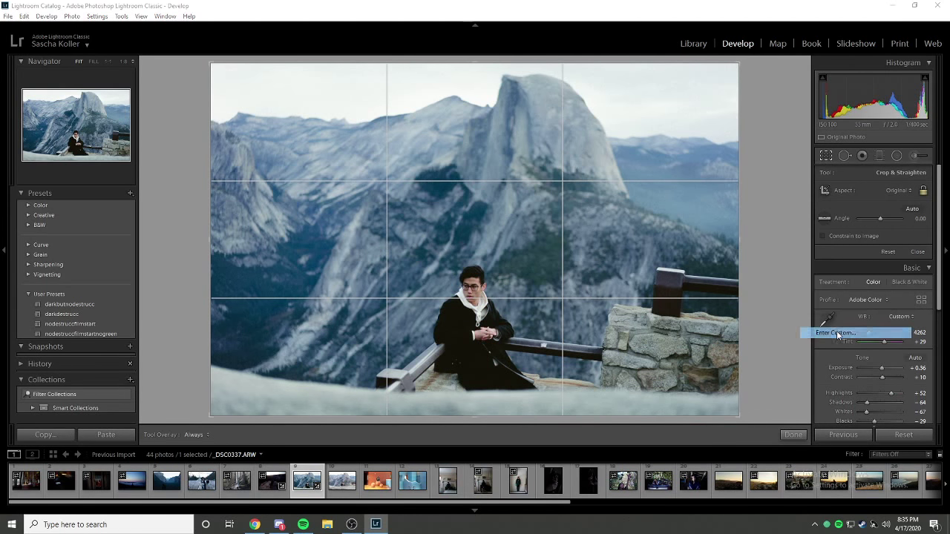
type("2.35")
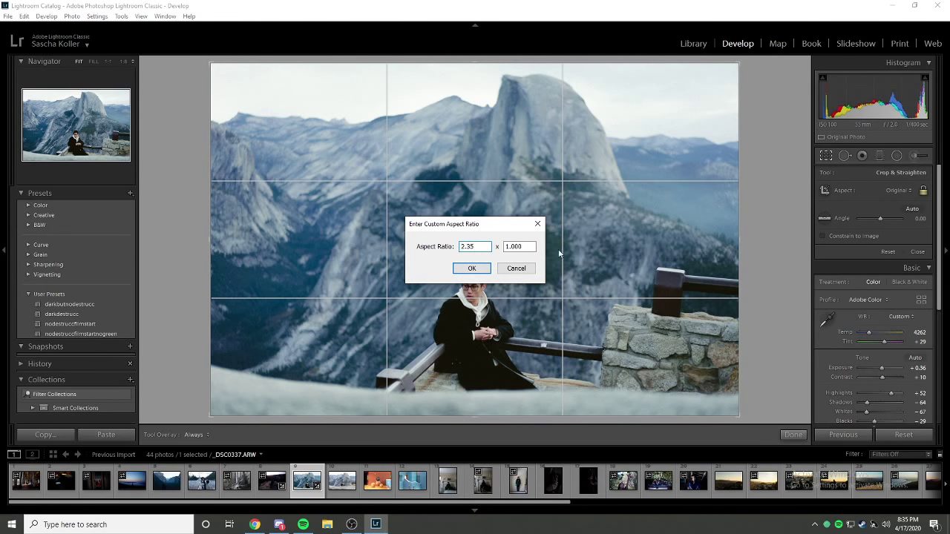
key("Return")
left_click_drag(502, 294, 534, 262)
key("Return")
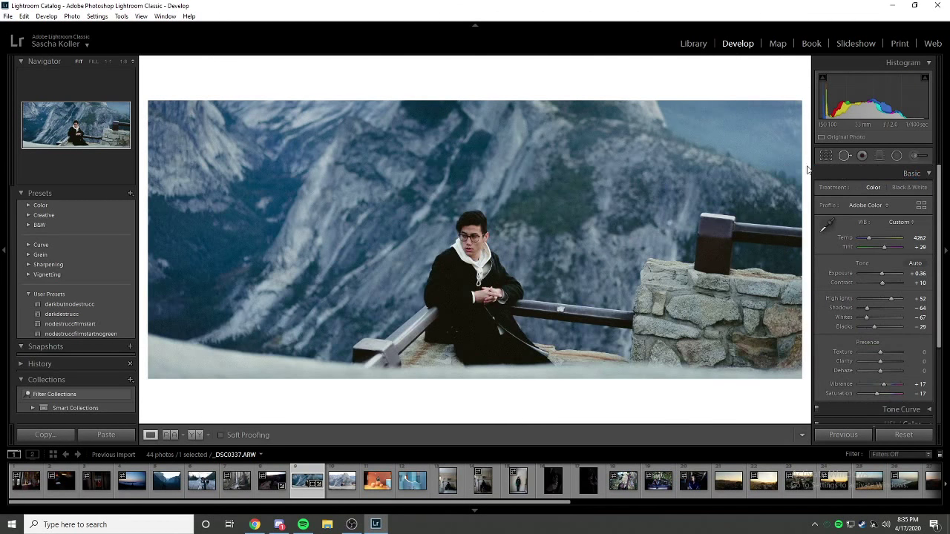
View the widescreen crop at 1:3, 1:4 and 1:8 zoom and return to fit size.
left_click(133, 61)
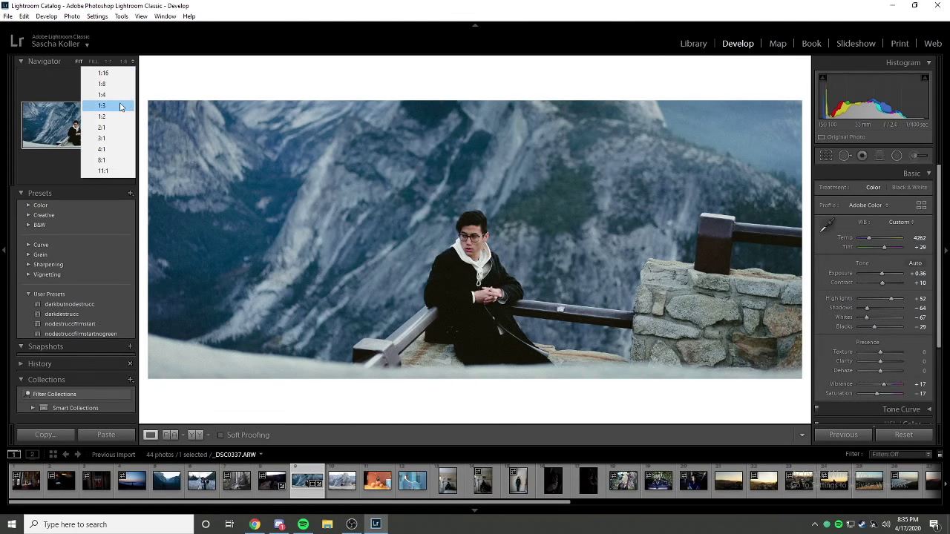
left_click(119, 105)
left_click(133, 61)
left_click(103, 95)
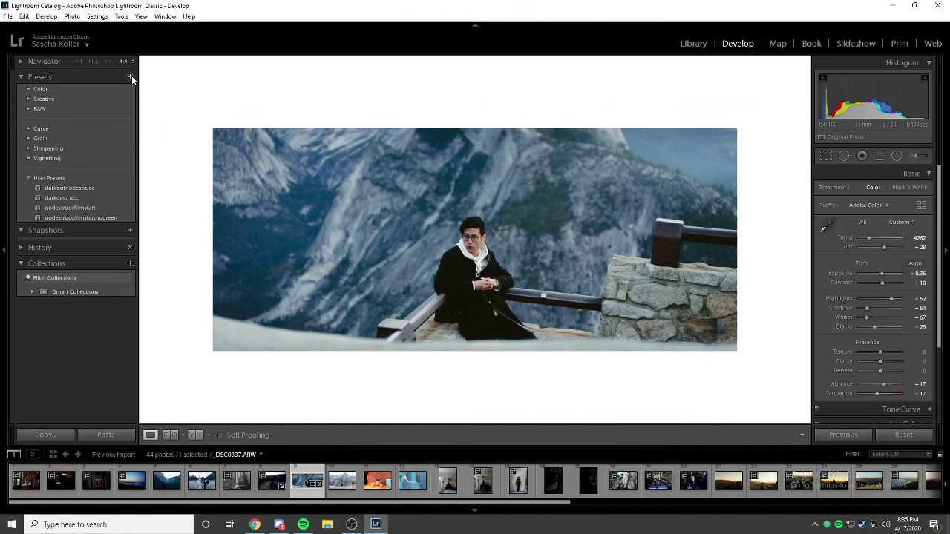
left_click(128, 61)
left_click(104, 83)
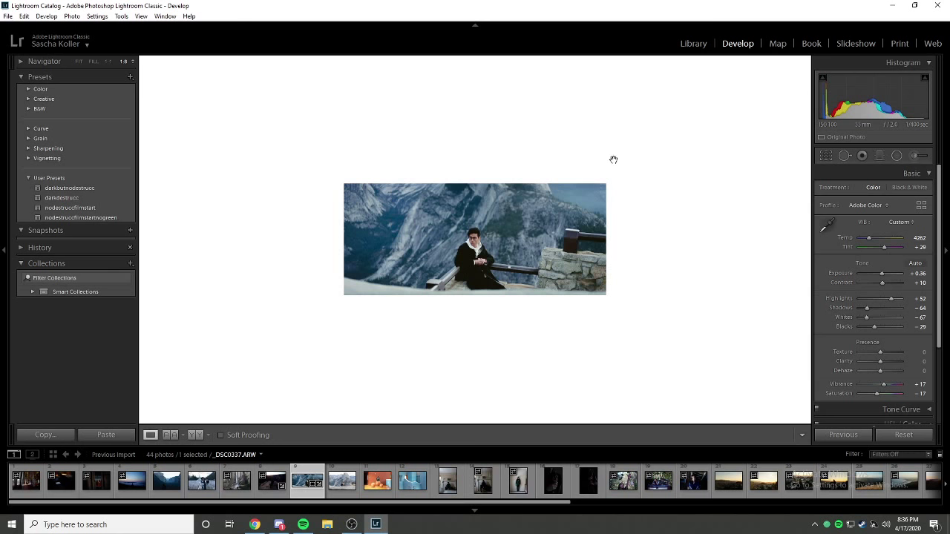
left_click(490, 256)
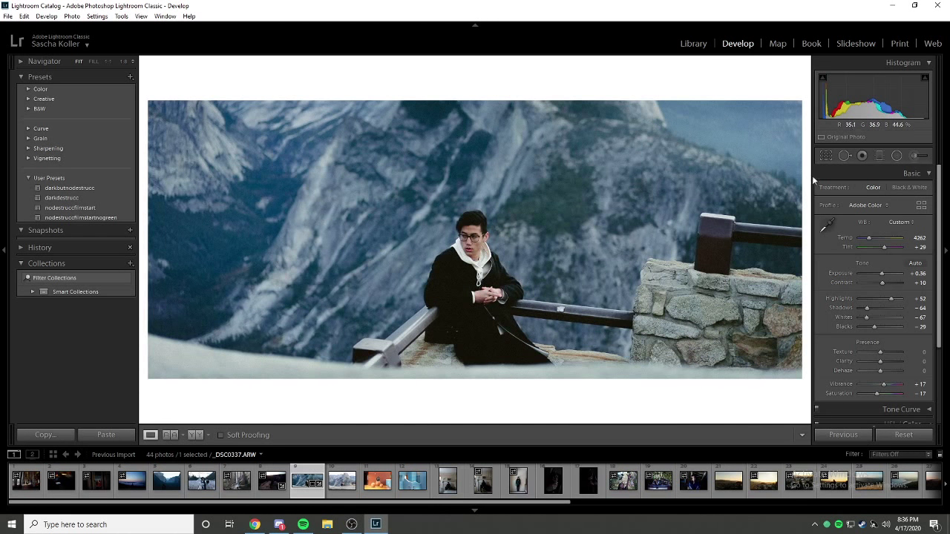
Browse the crop aspect ratio presets and keep the 2.35 x 1 crop.
left_click(826, 155)
left_click(895, 192)
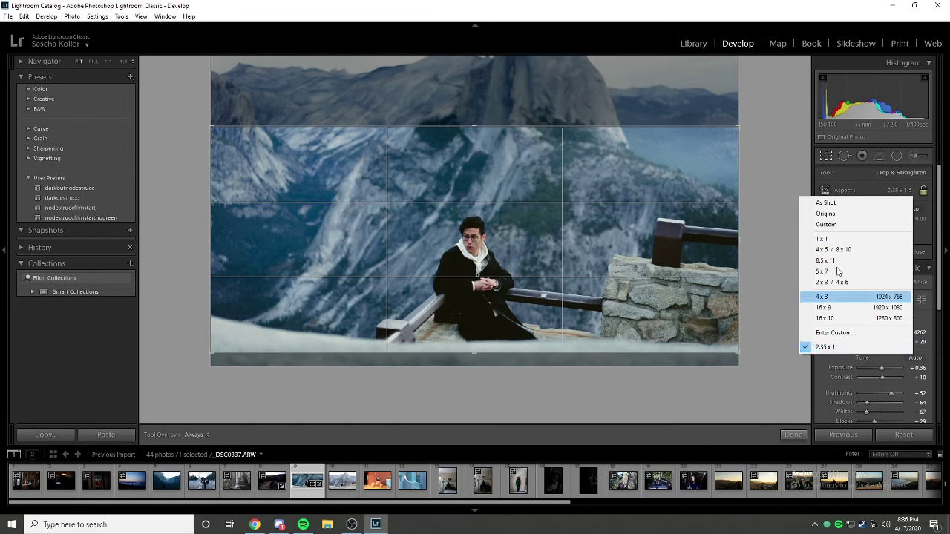
left_click(898, 192)
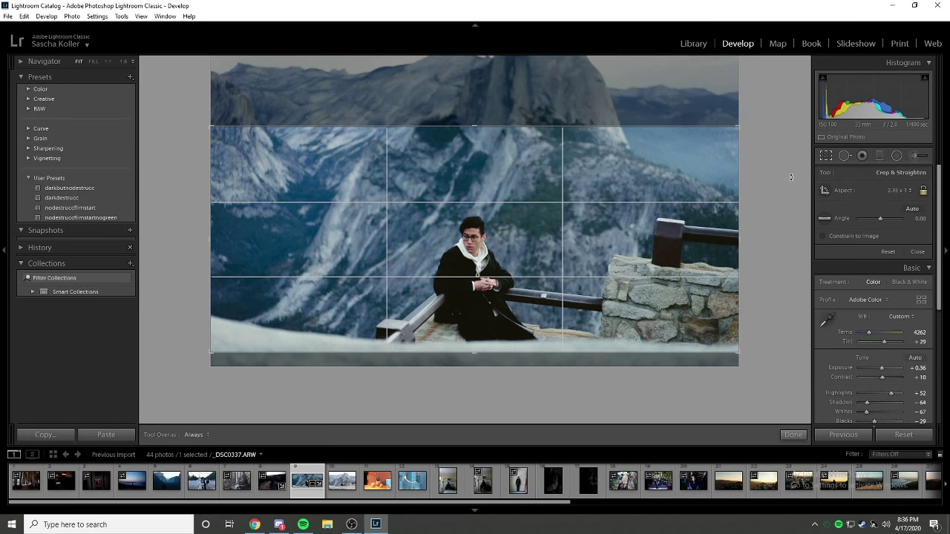
left_click(792, 435)
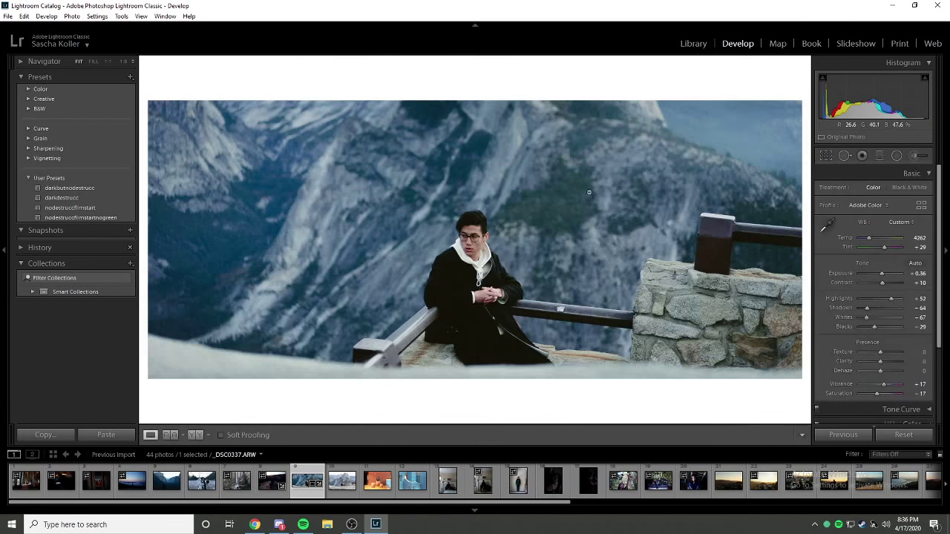
Move the 2.35 x 1 crop slightly higher on the photo and apply it.
left_click(826, 156)
left_click_drag(527, 216, 537, 248)
key("Return")
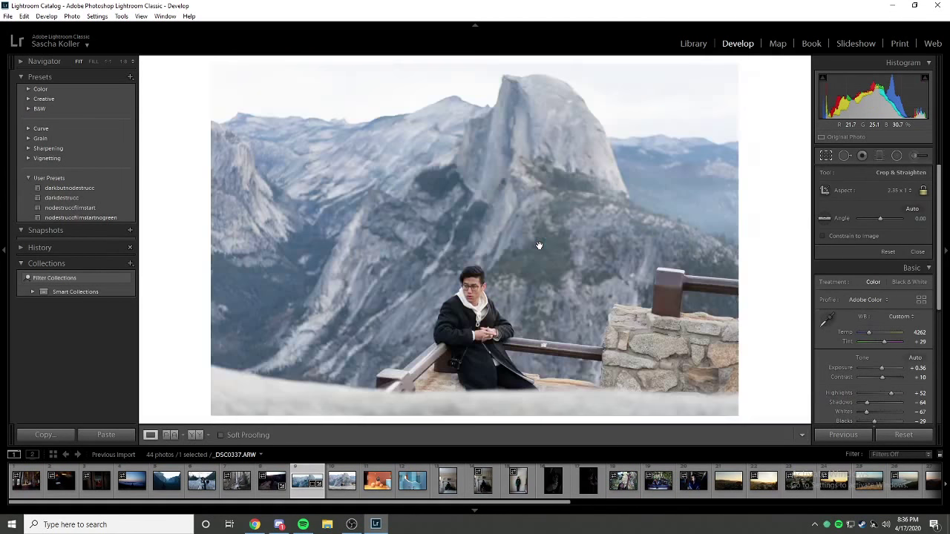
left_click(827, 156)
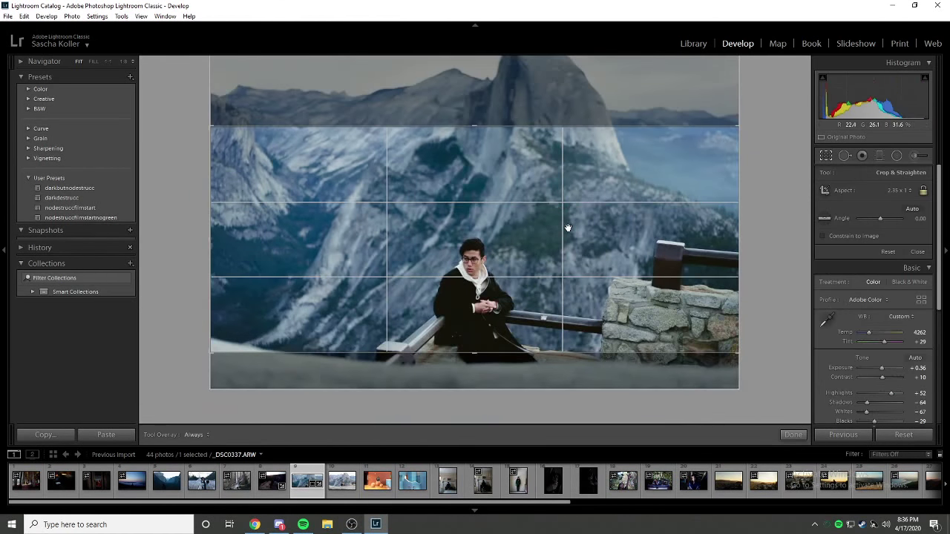
key("Return")
Restore the crop to the As Shot aspect ratio.
left_click(826, 156)
left_click(896, 190)
left_click(888, 203)
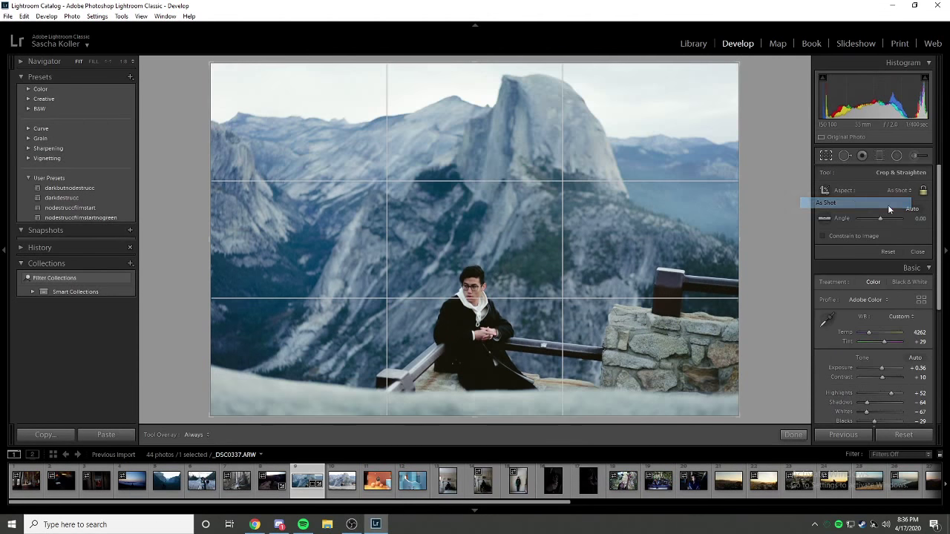
Crop the photo to a custom 6 x 7 aspect ratio and apply it.
left_click(896, 190)
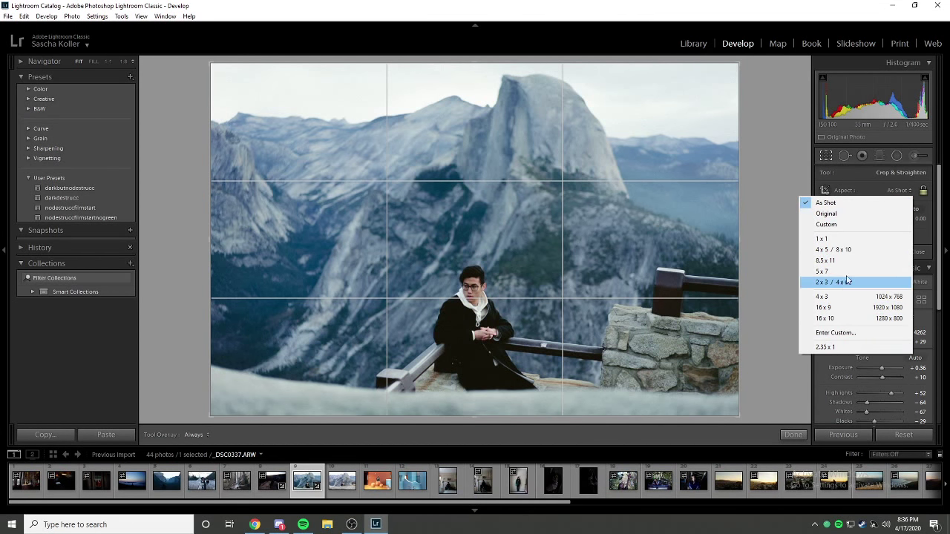
left_click(834, 334)
type("6")
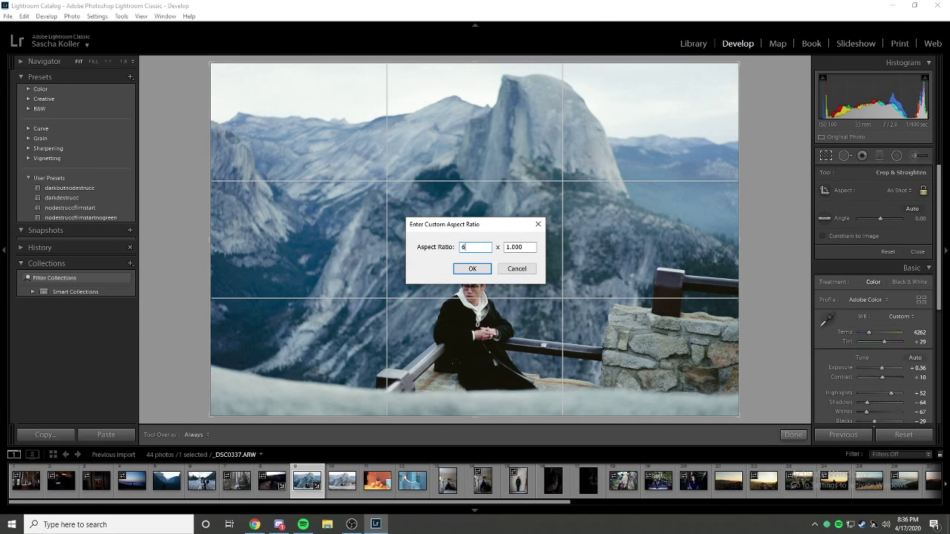
key("Tab")
type("7")
key("Return")
key("Return")
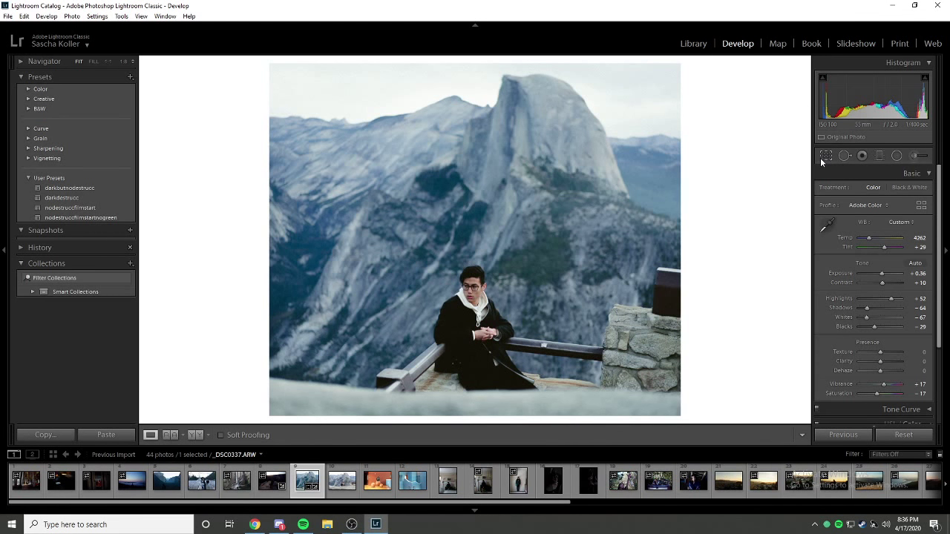
Replace the 6 x 7 crop with the As Shot aspect ratio and leave the crop tool.
left_click(826, 155)
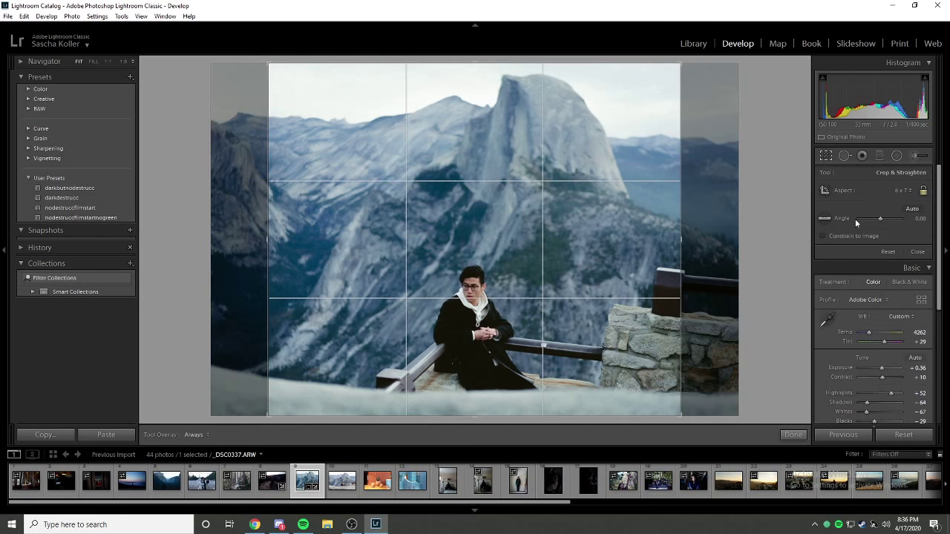
left_click(902, 190)
left_click(836, 282)
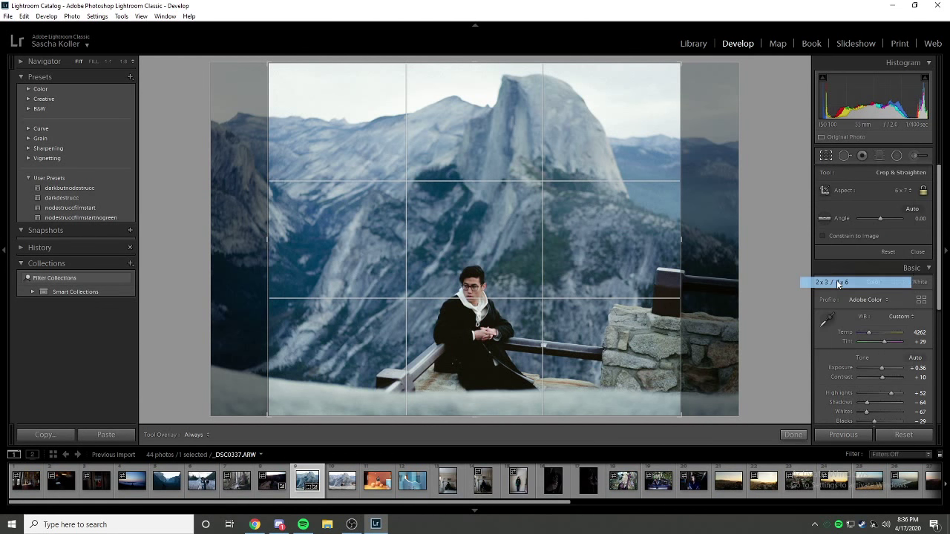
left_click(868, 190)
left_click(882, 202)
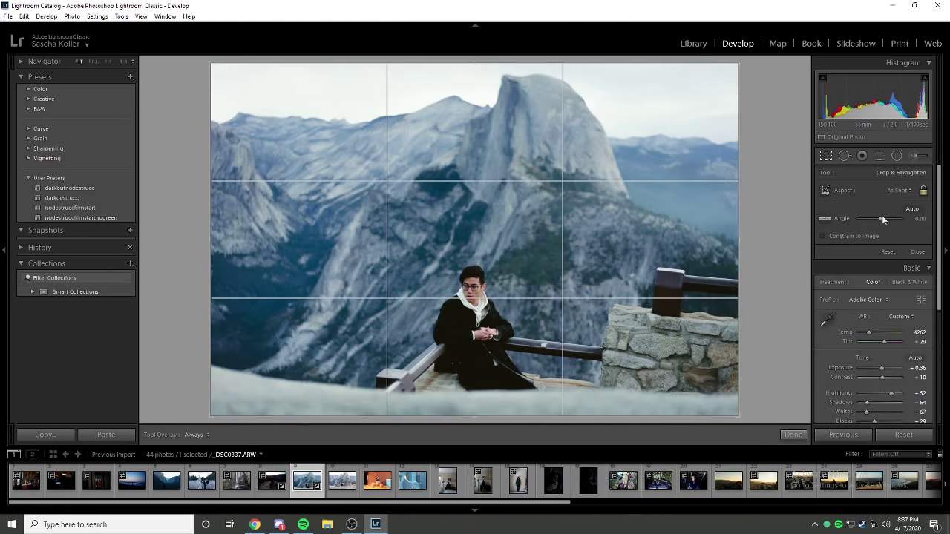
key("r")
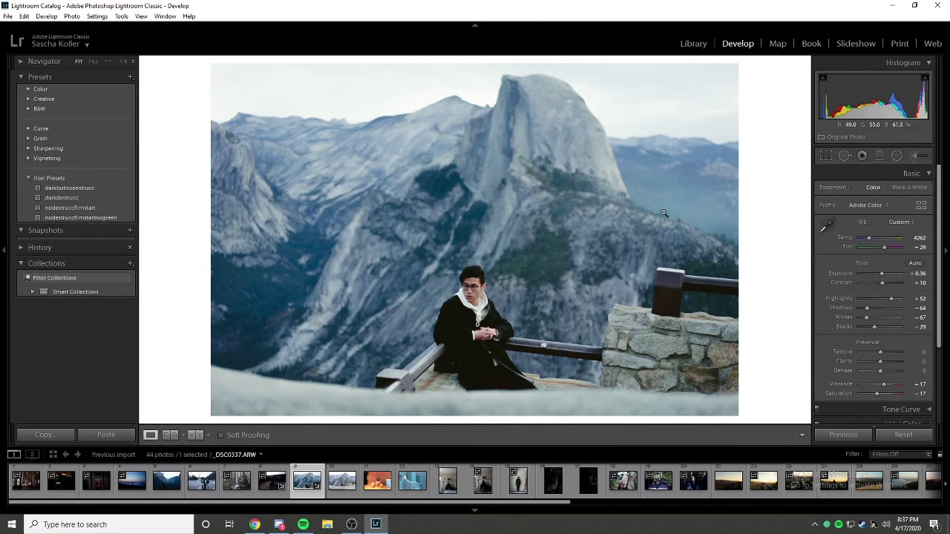
Raise the photo's Exposure to +0.83.
left_click_drag(884, 273, 885, 274)
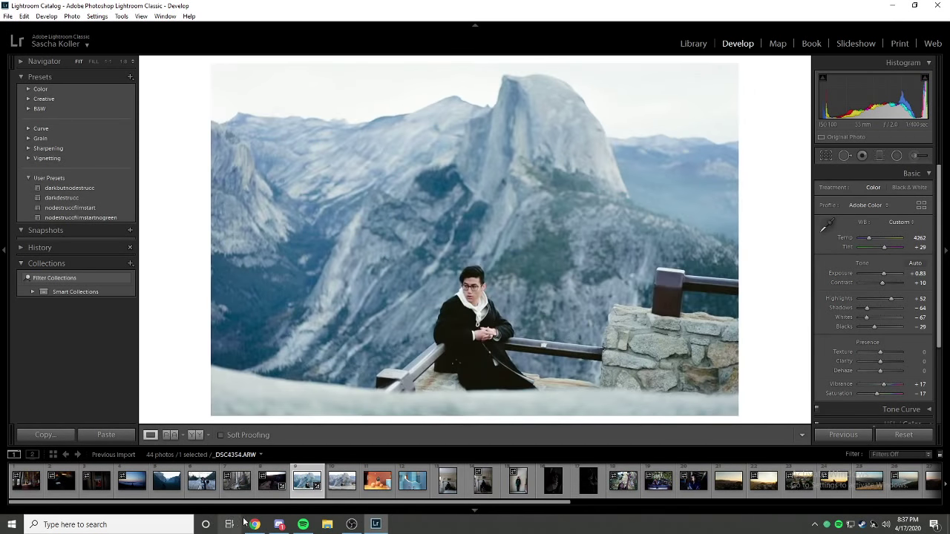
Switch to the browser to compare with the earlier Instagram edit of the same photo, and close that window.
mouse_move(254, 524)
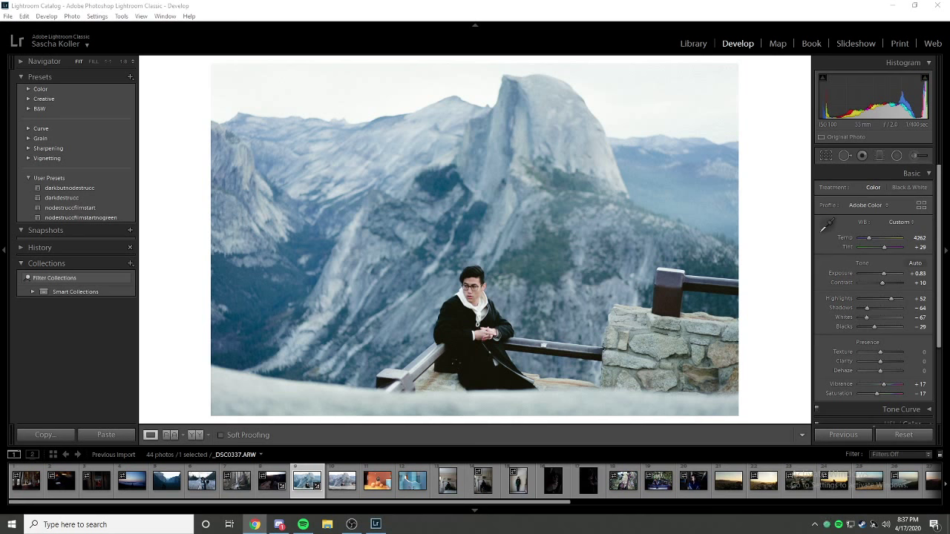
key("alt+Tab")
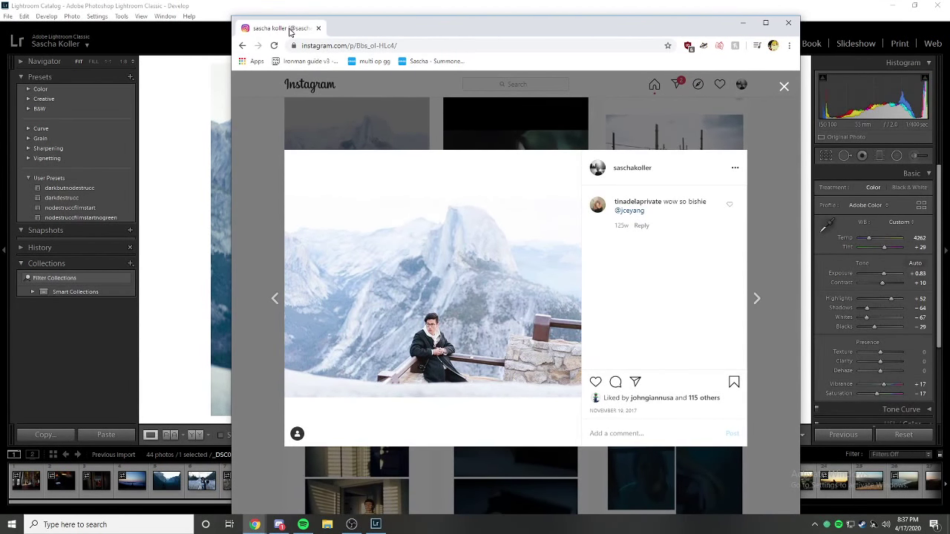
left_click_drag(422, 32, 452, 33)
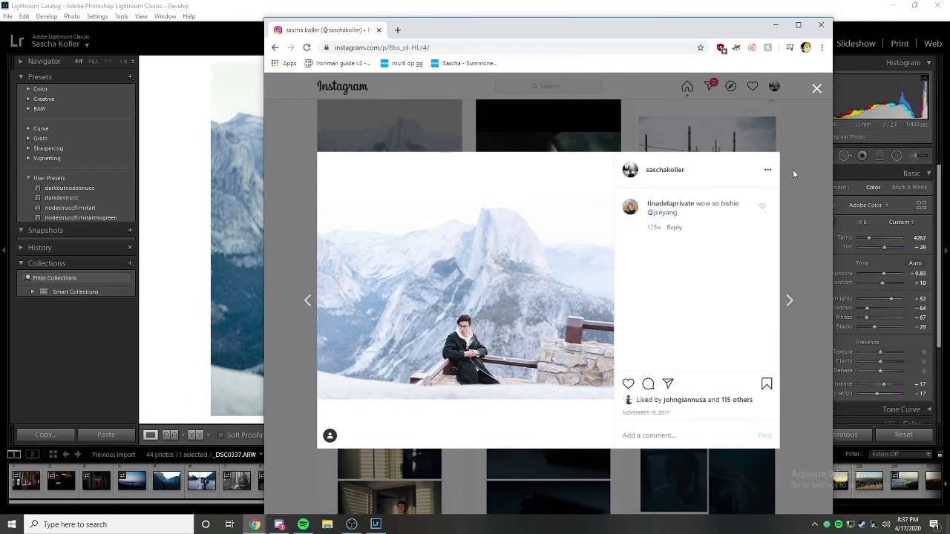
left_click(821, 25)
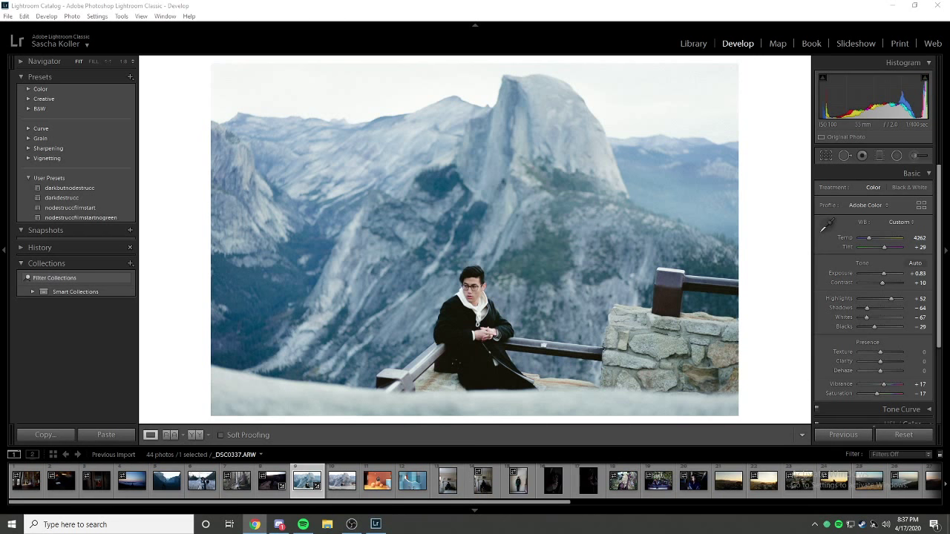
Lower the mountain portrait's Exposure to +0.48.
right_click(299, 480)
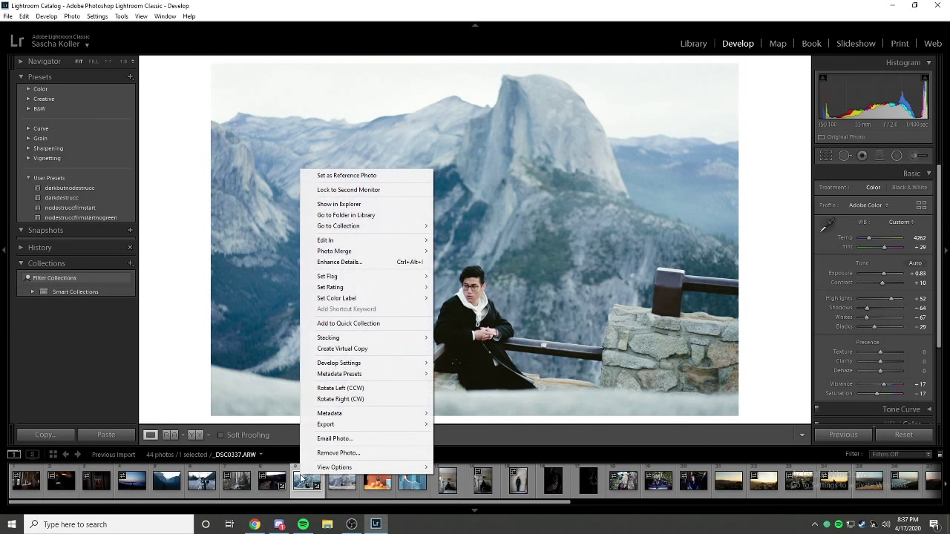
left_click(304, 486)
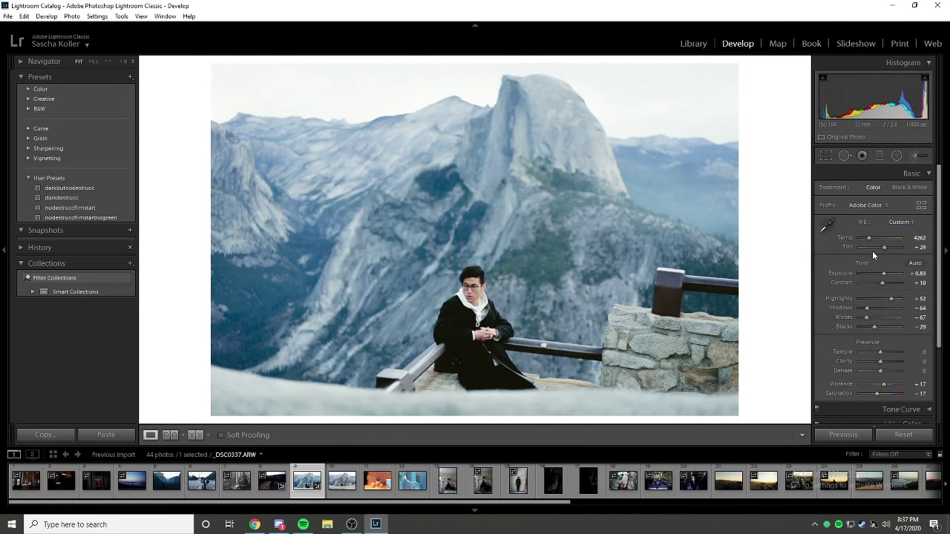
left_click_drag(885, 275, 884, 275)
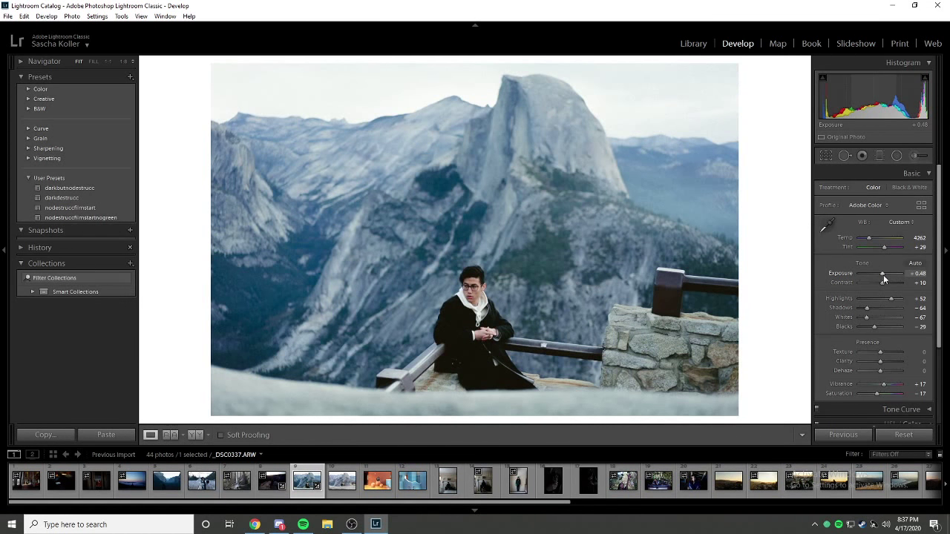
left_click(504, 312)
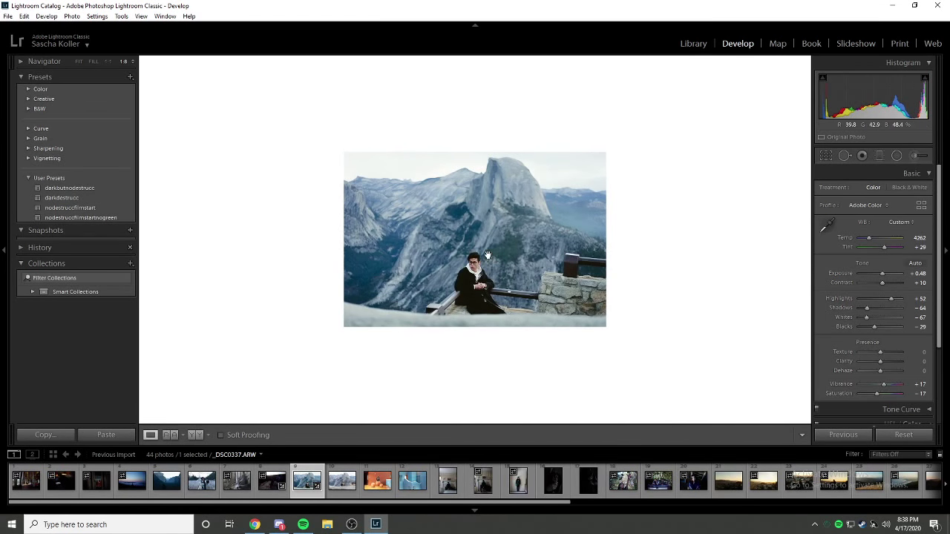
left_click(561, 204)
Create a virtual copy of the mountain portrait and select that copy for editing.
right_click(307, 491)
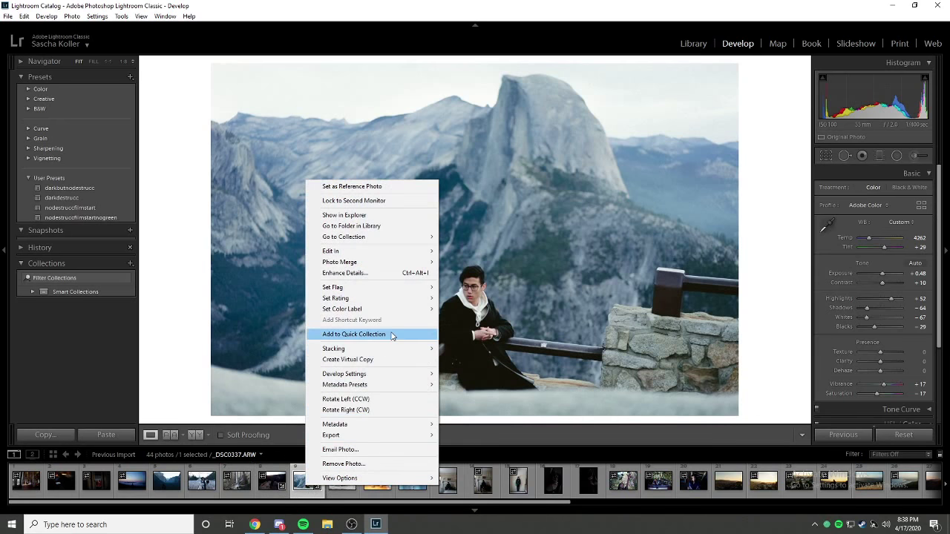
left_click(374, 361)
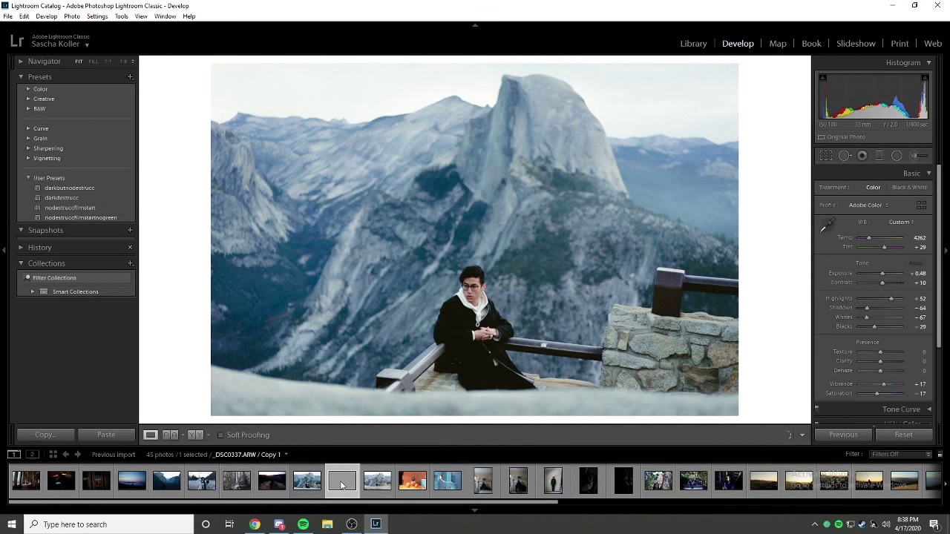
left_click(307, 485)
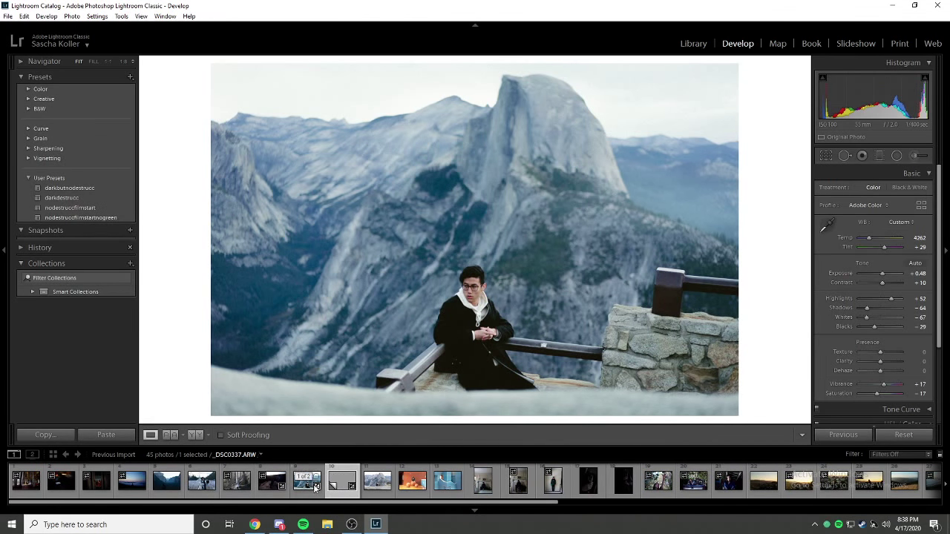
key("Right")
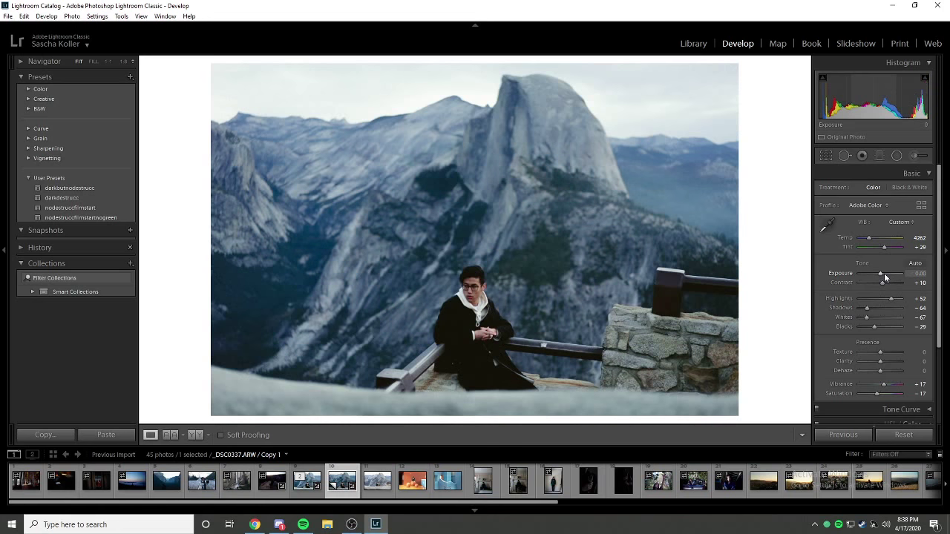
Set the copy's Exposure to +1.19, Highlights -5, Shadows -43, Whites -50 and Blacks -50, and compare it with the original edit.
mouse_move(883, 277)
left_mouse_down()
mouse_move(876, 298)
mouse_move(886, 275)
left_mouse_up()
left_click_drag(876, 327, 880, 298)
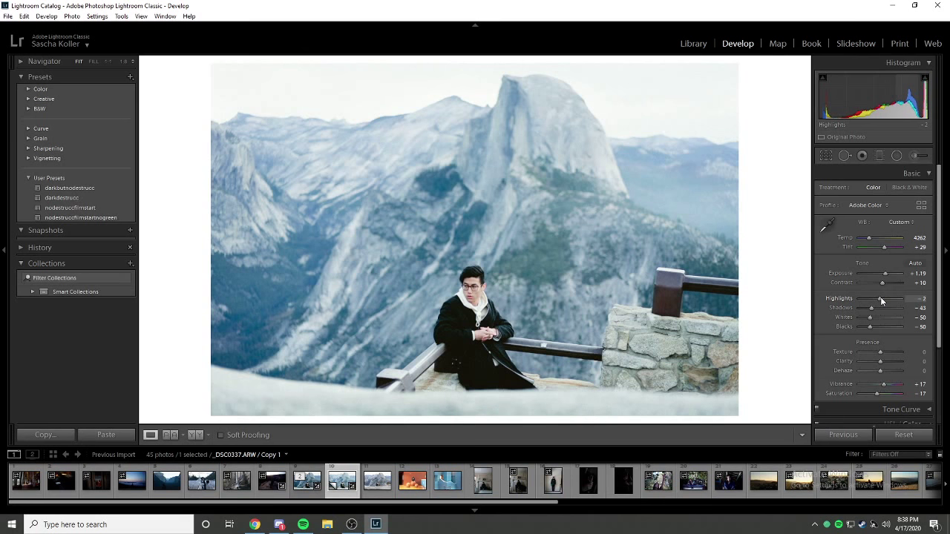
key("Left")
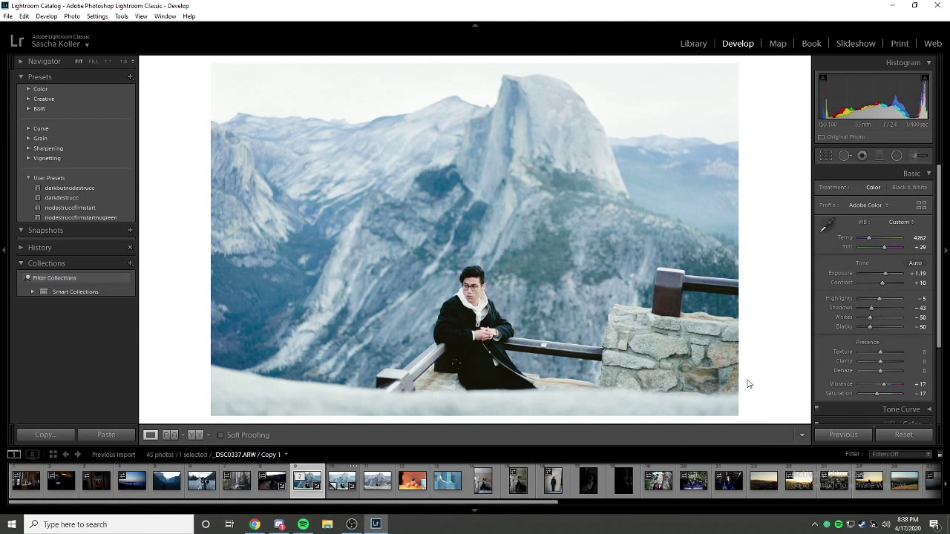
key("Right")
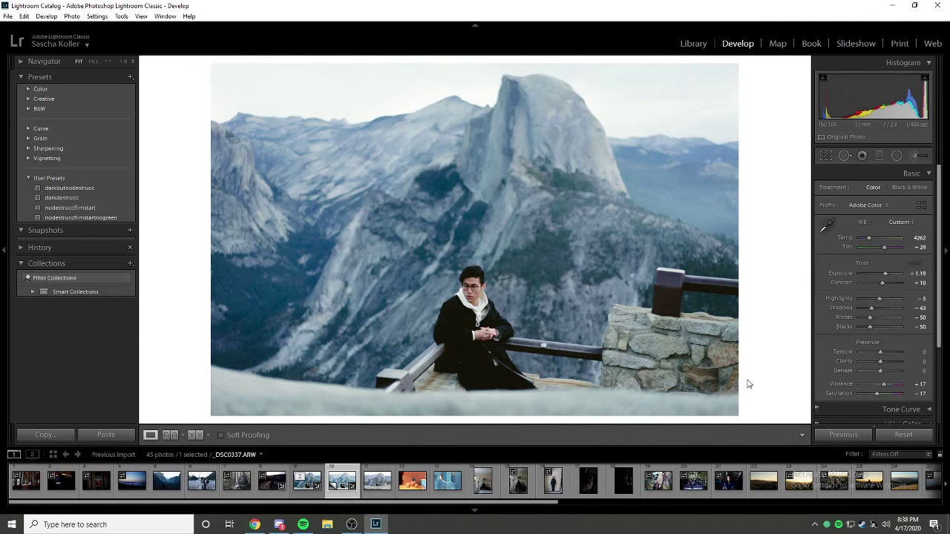
key("backslash")
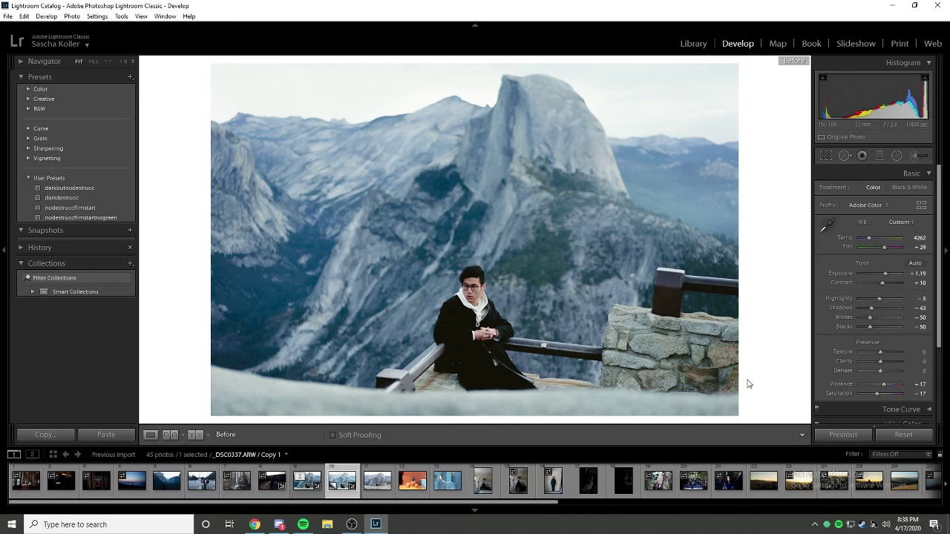
key("backslash")
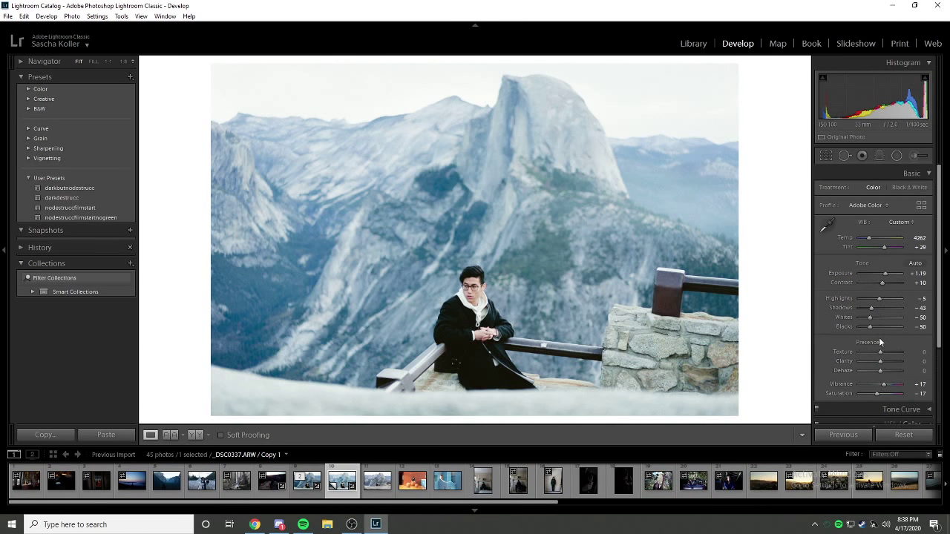
Refine the copy with Clarity -7, Contrast +29, Highlights +31, Shadows -33, Whites -40 and Blacks -55, keeping the Color treatment.
left_click_drag(881, 361, 880, 361)
left_click_drag(870, 326, 886, 281)
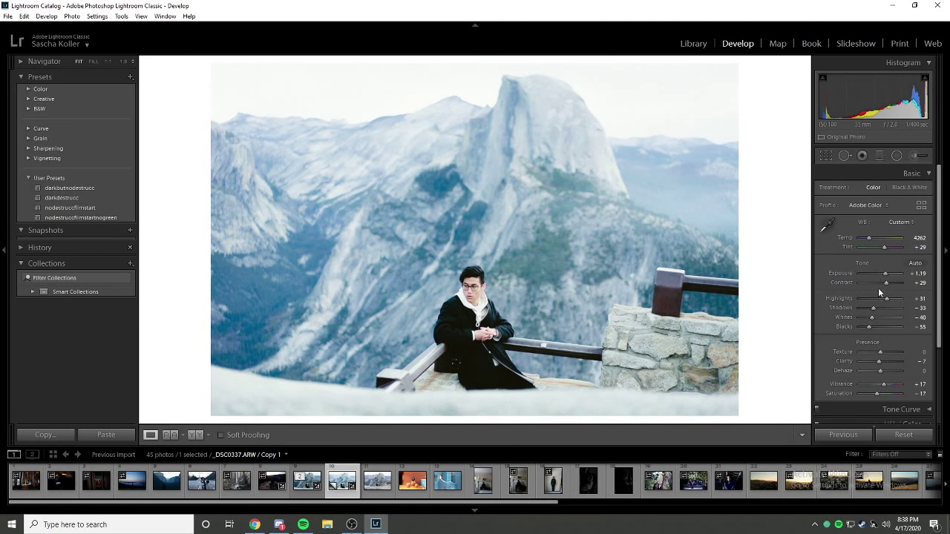
left_click(900, 188)
left_click(878, 188)
left_click(505, 288)
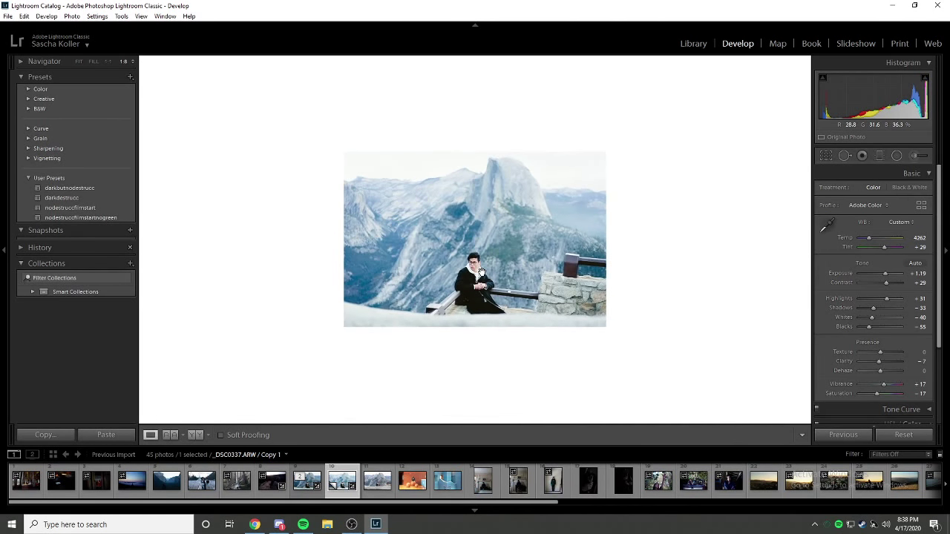
left_click(505, 288)
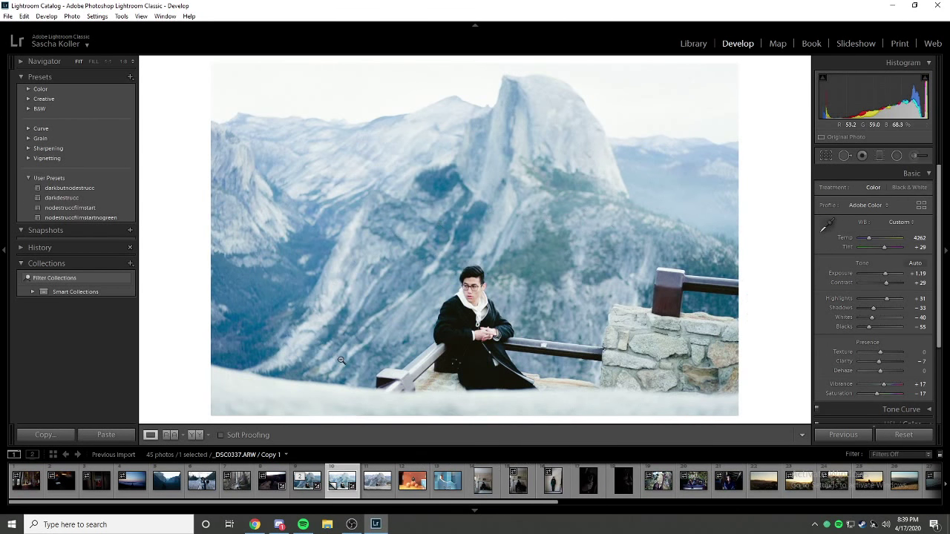
Browse the other imported photos and open the marina portrait 437A0668.CR2 for editing.
scroll(441, 482, "down", 8)
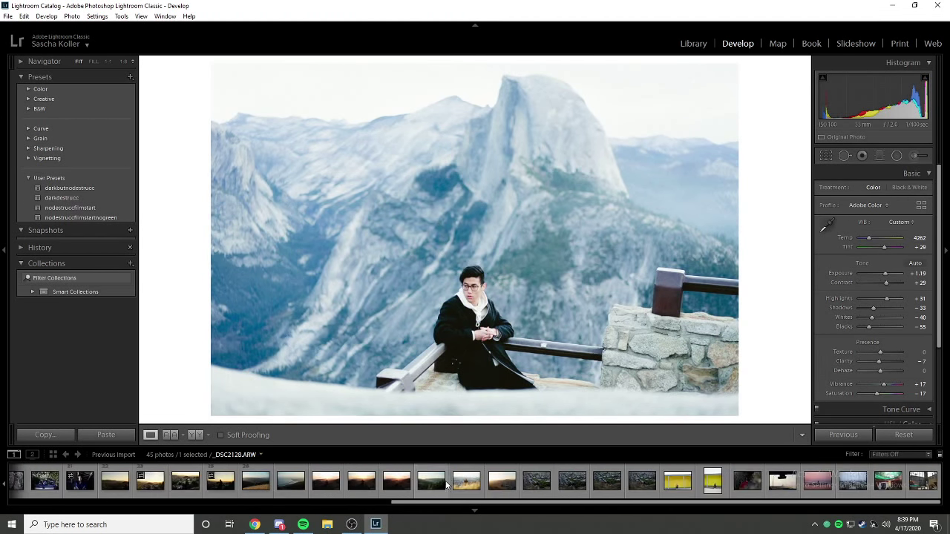
scroll(440, 483, "down", 3)
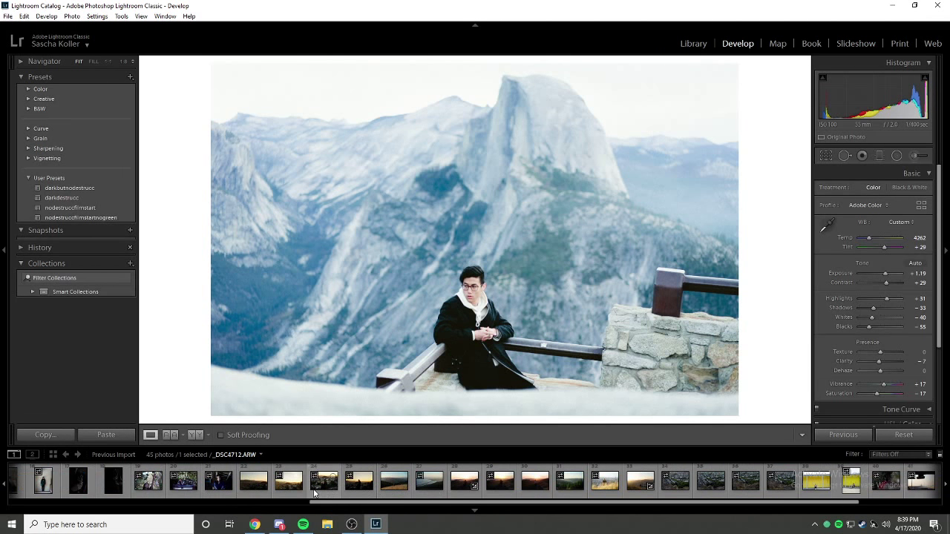
left_click(291, 482)
key("Right")
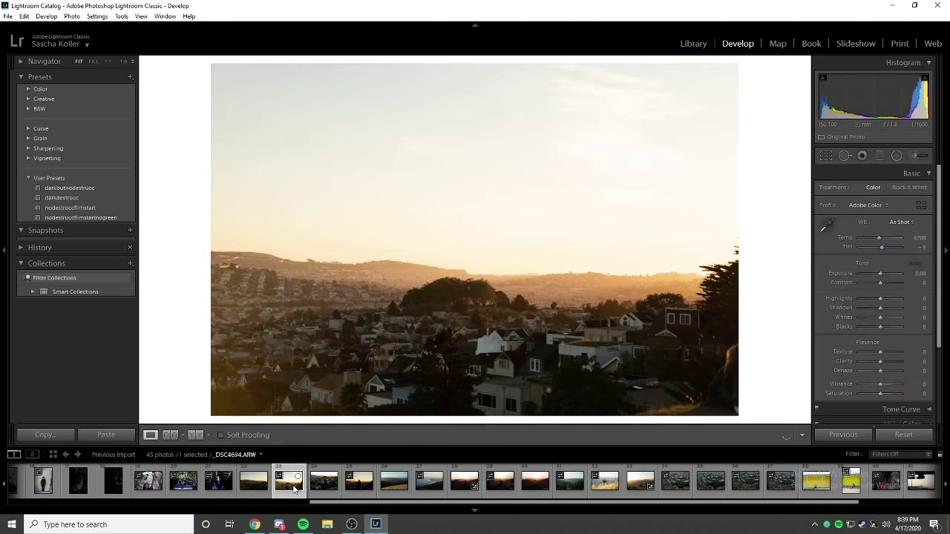
key("Right")
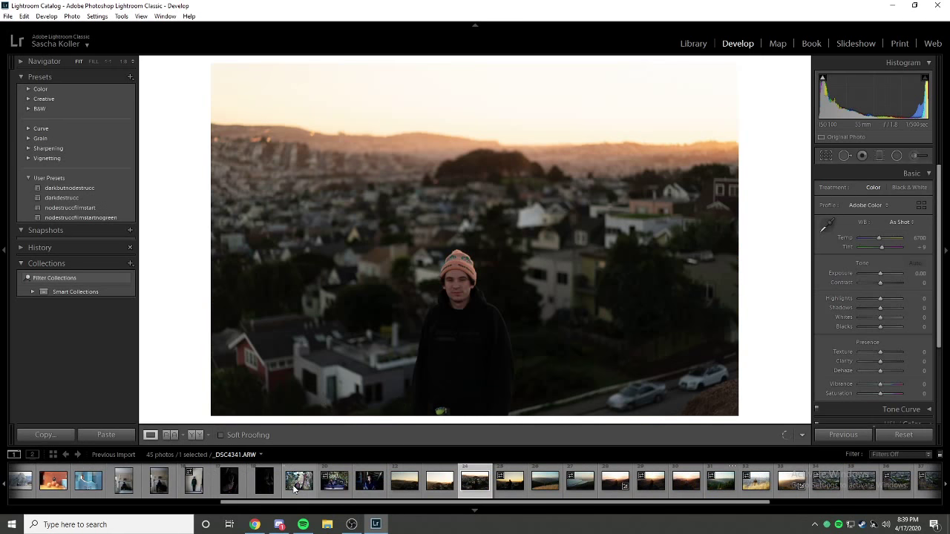
key("Right")
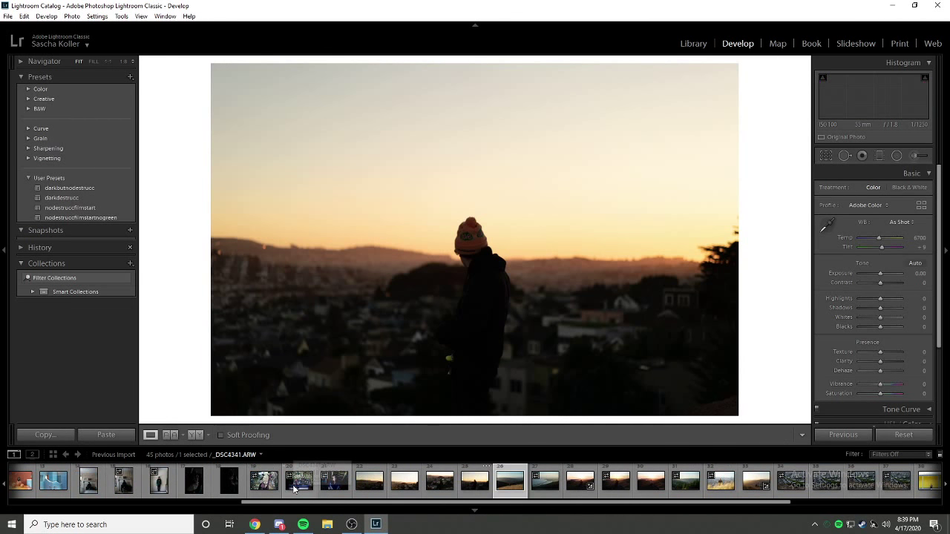
key("Right")
key("Right")
key("Right")
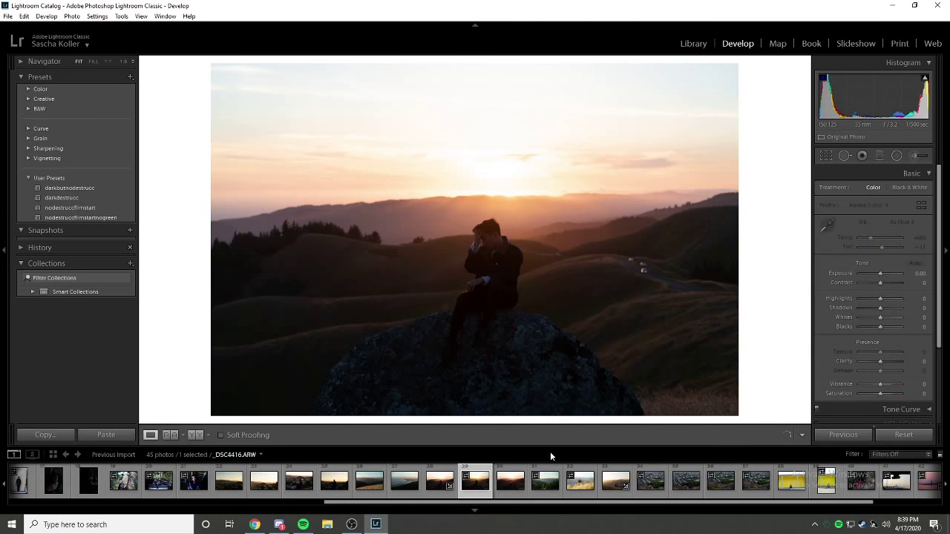
scroll(609, 483, "down", 3)
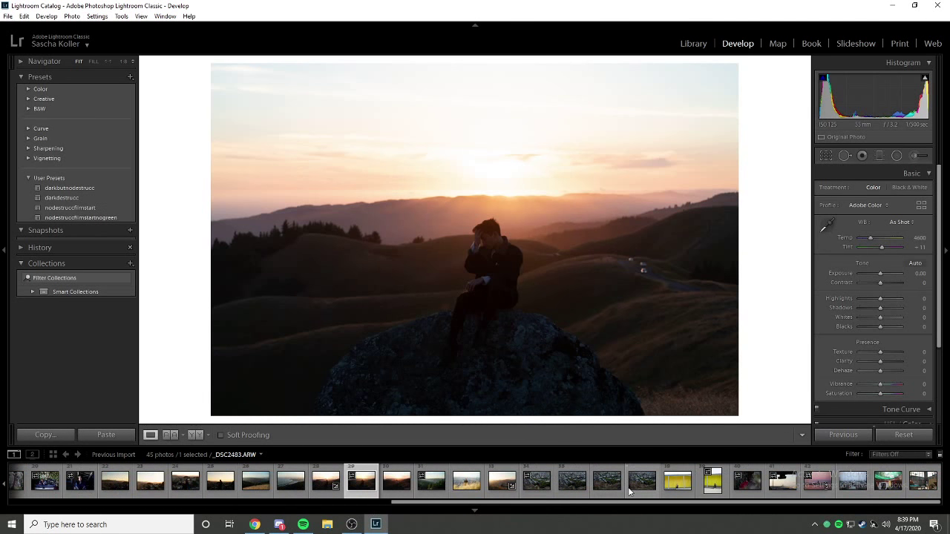
left_click(748, 481)
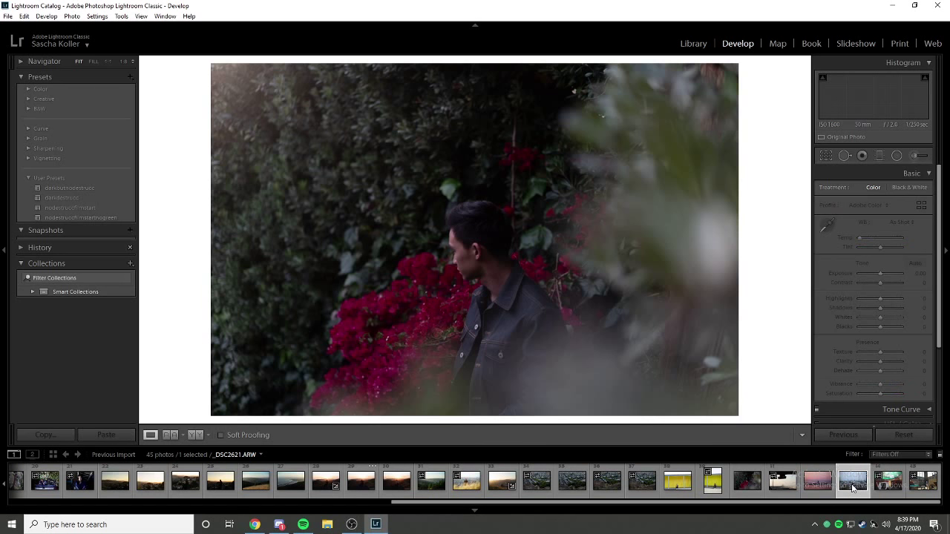
left_click(853, 483)
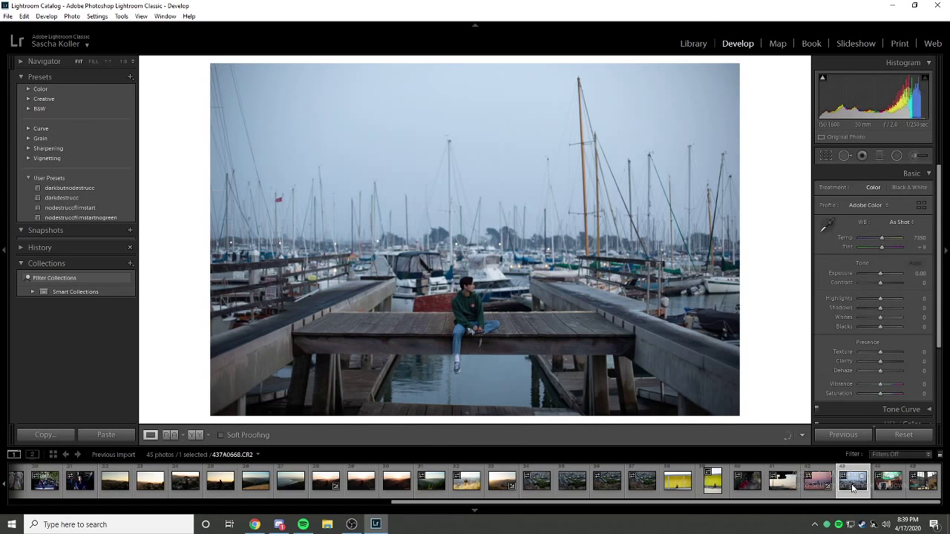
left_click(826, 156)
left_click(833, 156)
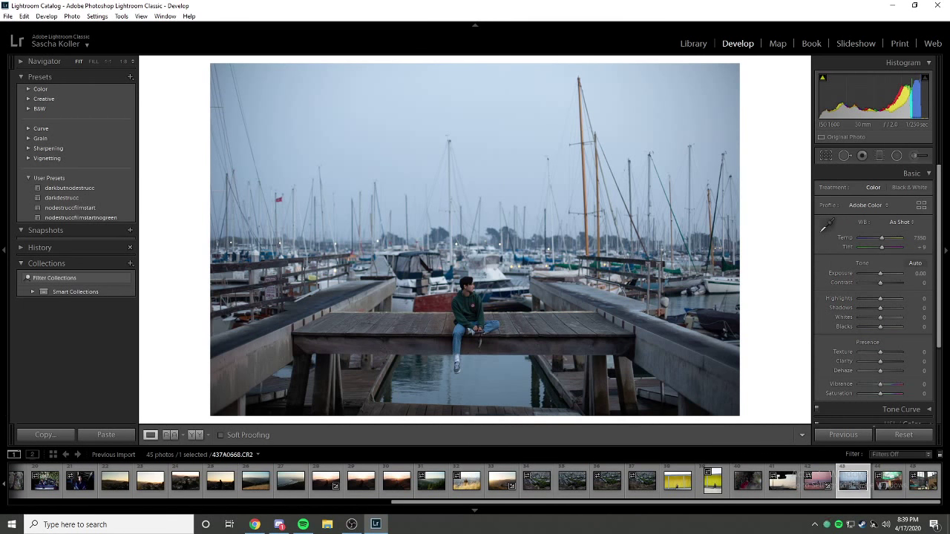
key("alt+Tab")
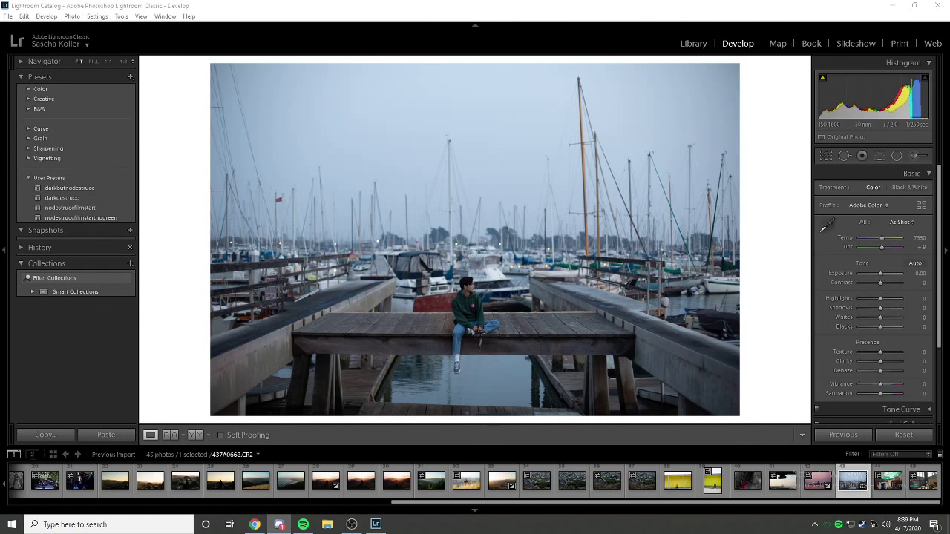
key("alt+Tab")
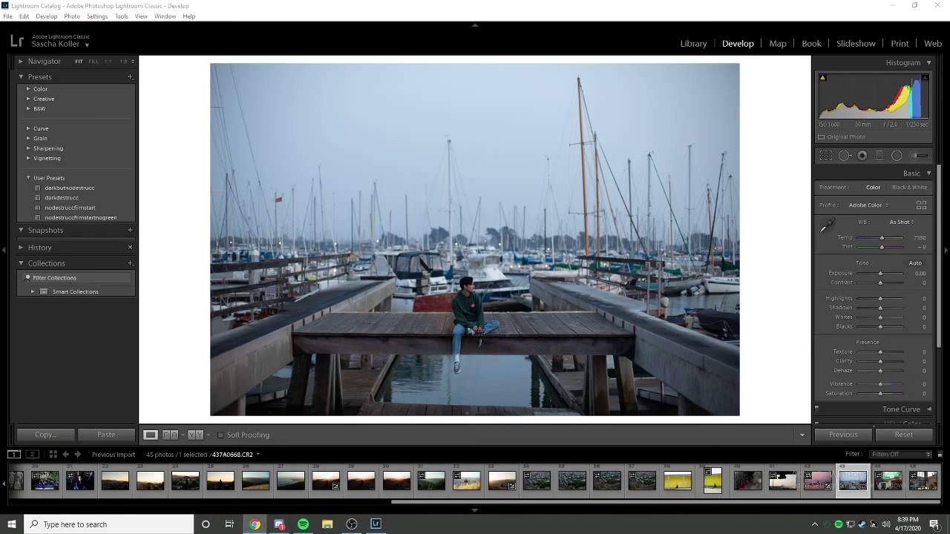
Set the marina photo's Temp to 11560, Tint 0, Exposure +0.60, Contrast +21, Highlights -36, Shadows -31, Whites +45 and Blacks -12.
mouse_move(882, 239)
left_mouse_down()
mouse_move(891, 244)
mouse_move(879, 251)
left_mouse_up()
double_click(881, 247)
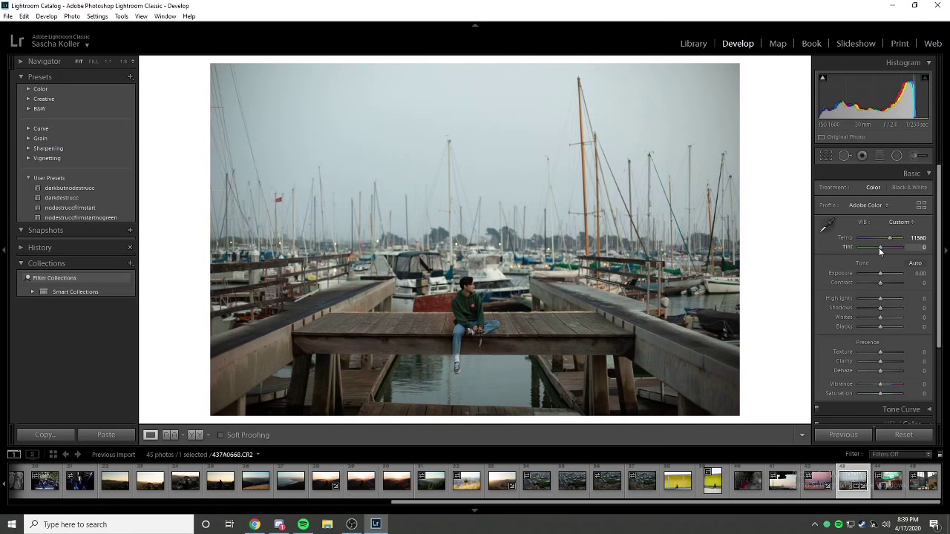
left_click(882, 274)
mouse_move(883, 275)
left_mouse_down()
mouse_move(868, 297)
mouse_move(889, 319)
mouse_move(875, 328)
mouse_move(885, 284)
left_mouse_up()
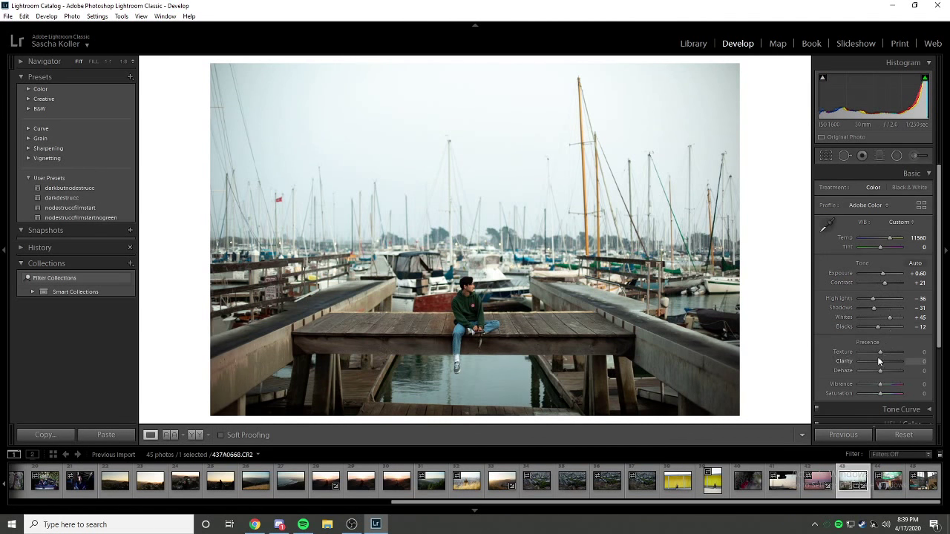
Set the marina photo's Texture to -10 and Clarity to +14.
scroll(889, 371, "down", 2)
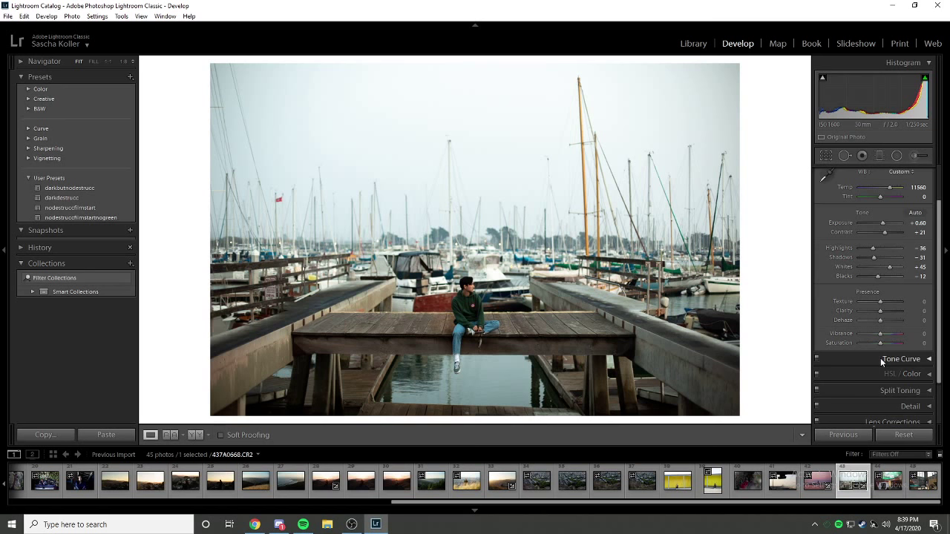
left_click_drag(880, 311, 884, 303)
Adjust the marina photo's tone curve regions to Highlights -11, Lights +1, Darks -5 and Shadows +28.
scroll(886, 329, "down", 2)
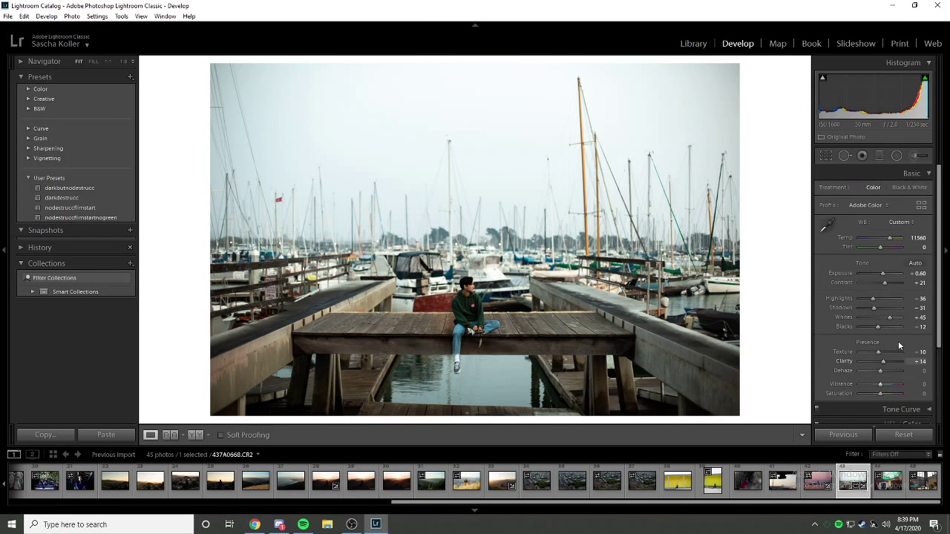
left_click(900, 336)
scroll(891, 355, "up", 3)
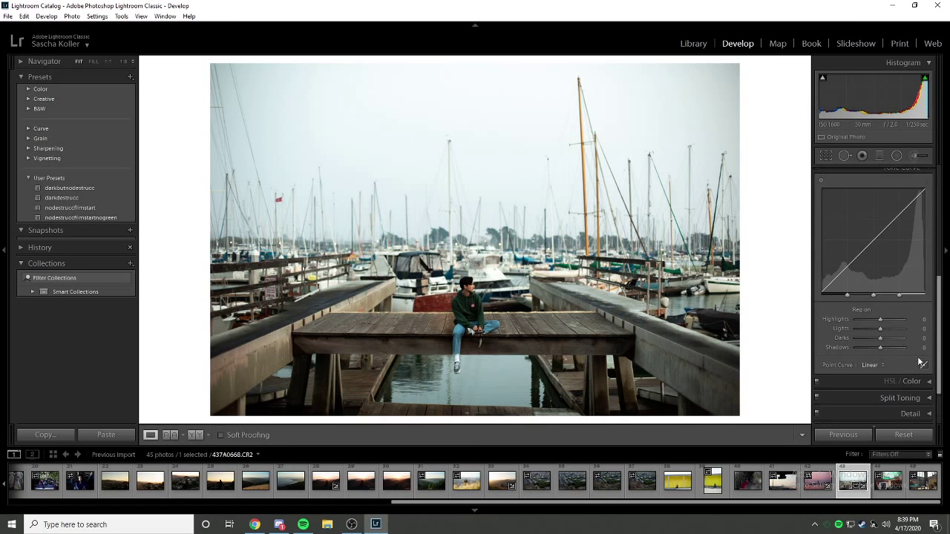
left_click_drag(879, 347, 879, 327)
Switch the tone curve to point editing and place three RGB control points along the diagonal for shadows, midtones and highlights.
left_click(922, 366)
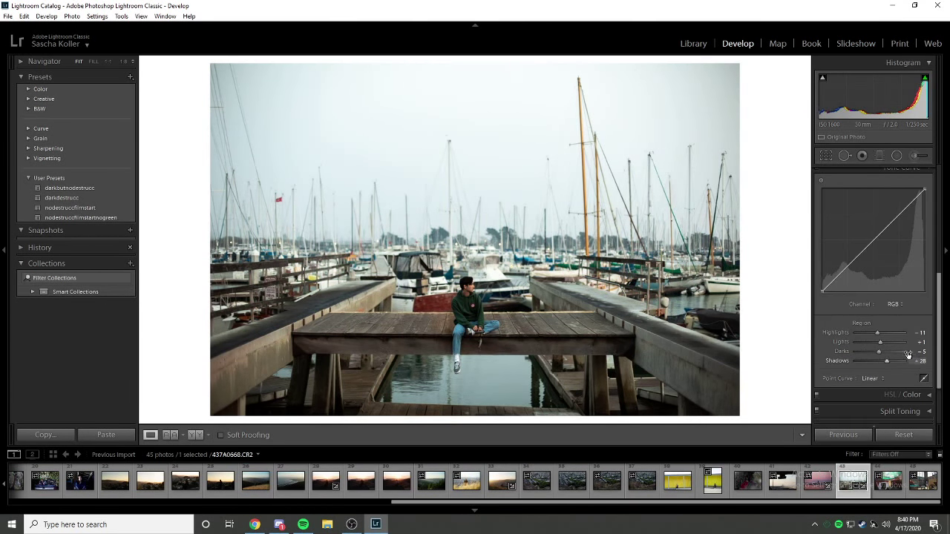
left_click(849, 266)
left_click_drag(896, 219, 897, 213)
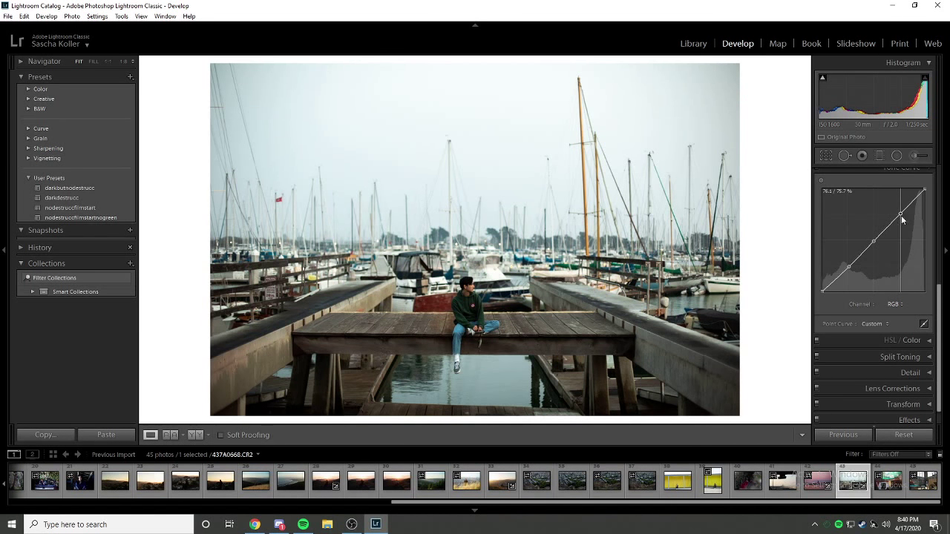
Shape the marina photo's RGB point curve by lifting the black point, slightly raising the shadow and midtone points, and lowering the white point.
left_click_drag(850, 268, 870, 239)
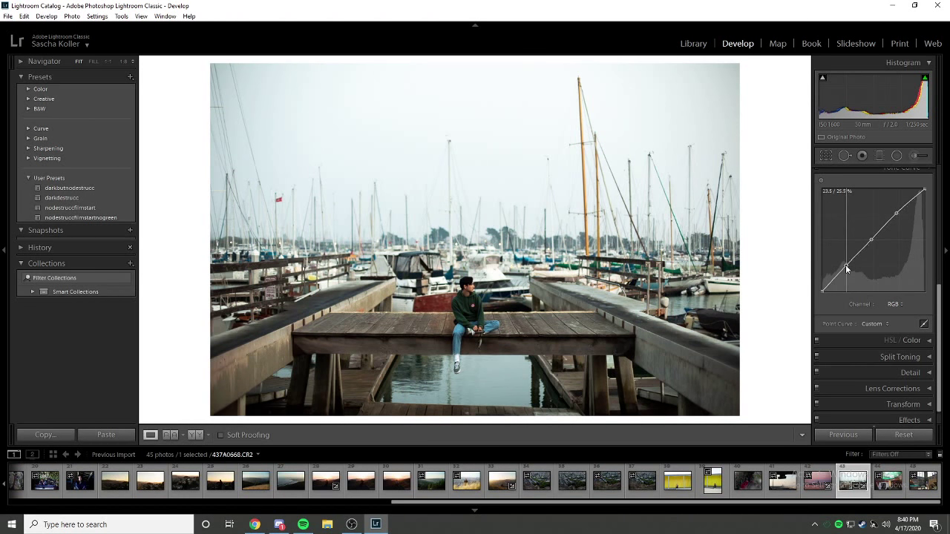
left_click_drag(822, 291, 823, 282)
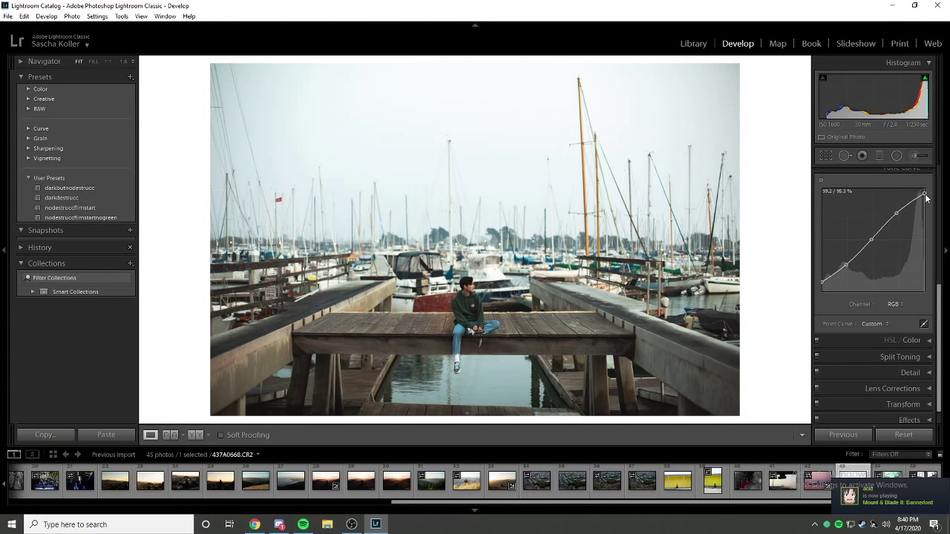
left_click_drag(924, 192, 924, 192)
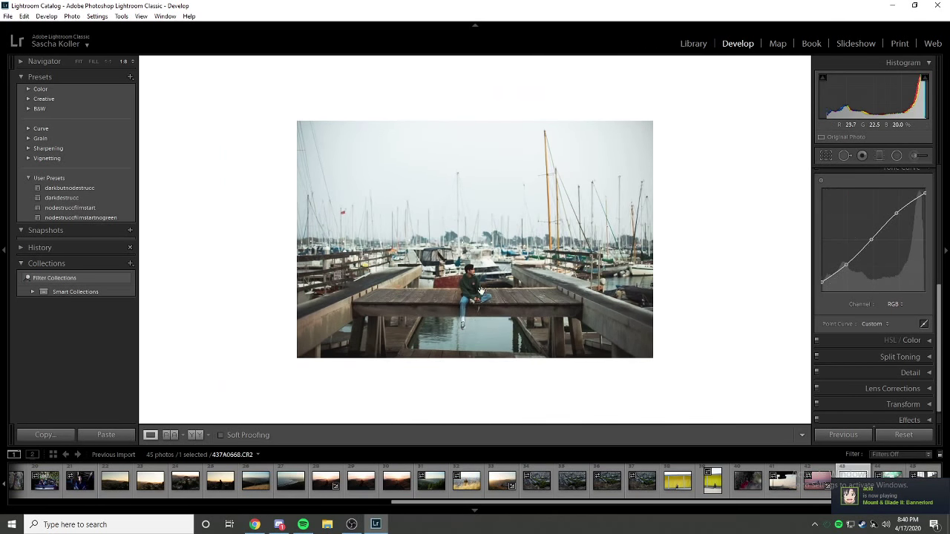
scroll(913, 222, "up", 3)
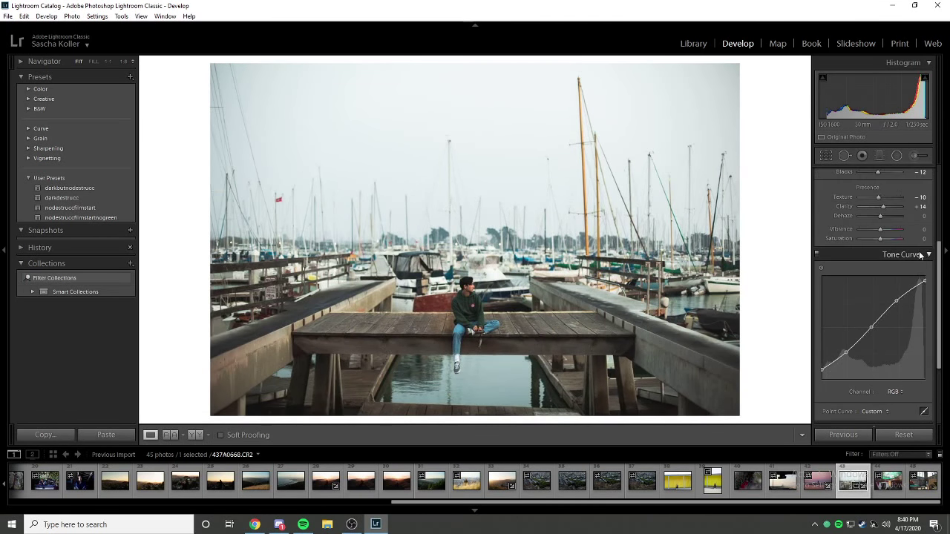
left_click(904, 254)
Adjust the marina photo's orange colour range and set Blue to Hue +13, Saturation -7 and Luminance +24.
left_click(912, 318)
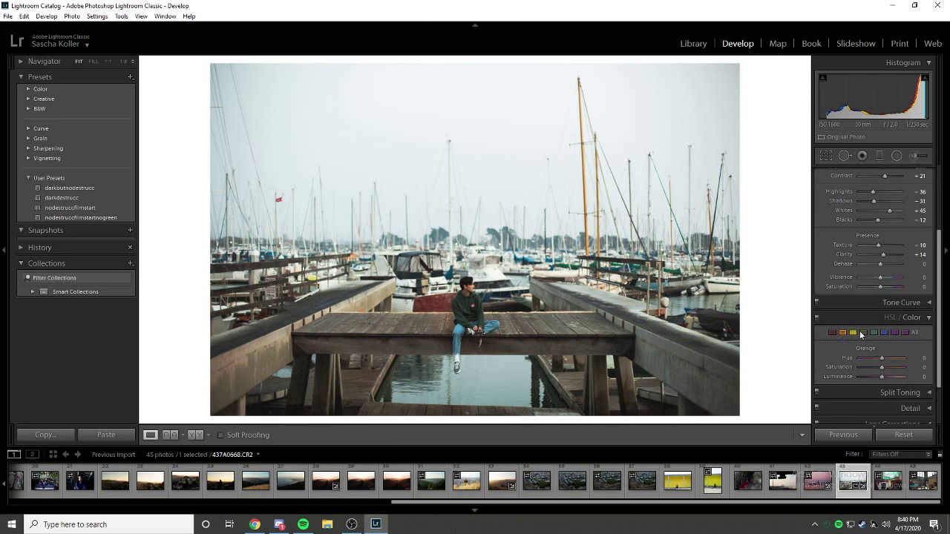
mouse_move(882, 368)
left_mouse_down()
mouse_move(873, 376)
mouse_move(888, 374)
mouse_move(882, 364)
left_mouse_up()
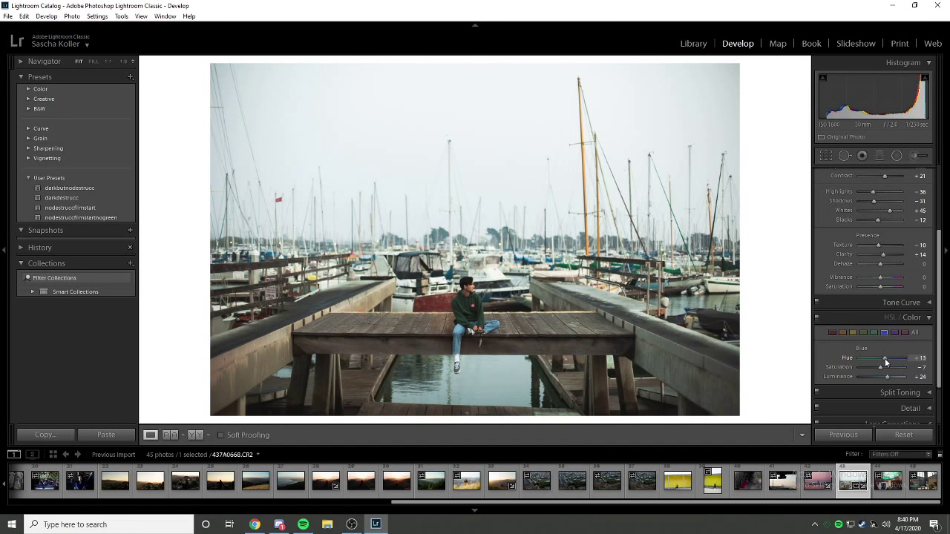
left_click(843, 333)
left_click_drag(882, 378, 879, 357)
mouse_move(886, 376)
left_mouse_down()
mouse_move(876, 367)
mouse_move(888, 369)
mouse_move(885, 359)
left_mouse_up()
left_click(911, 317)
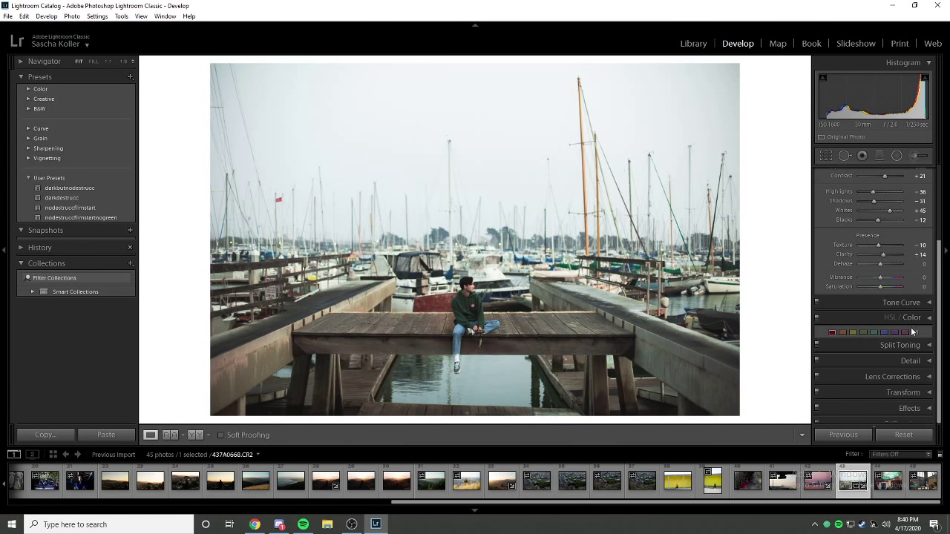
Set the split toning highlights to a yellow tint with Hue 60 and Saturation 25.
left_click(902, 335)
left_click(902, 347)
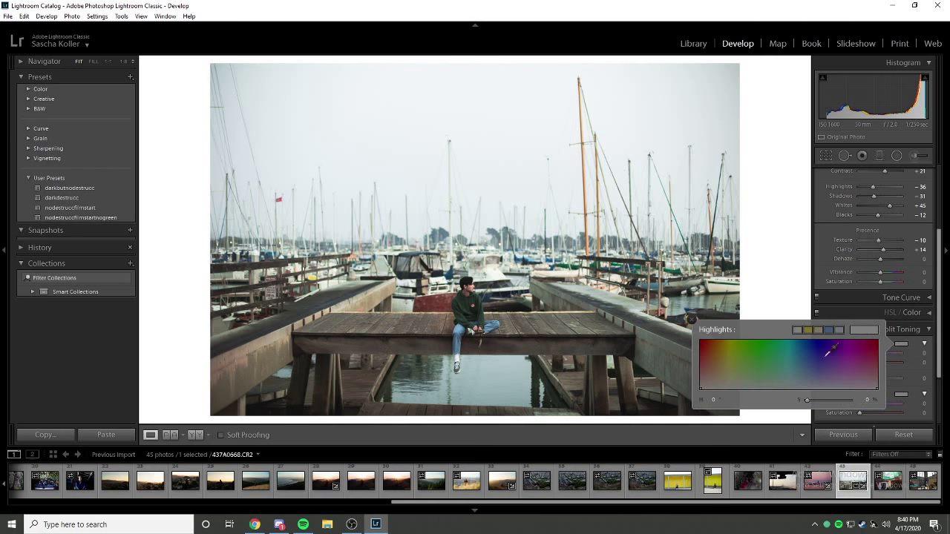
left_click_drag(832, 352, 729, 377)
Set the split toning shadows to a blue tint with Hue 234 and Saturation 20, and the Balance to +19.
left_click(905, 401)
left_click(901, 393)
left_click(780, 417)
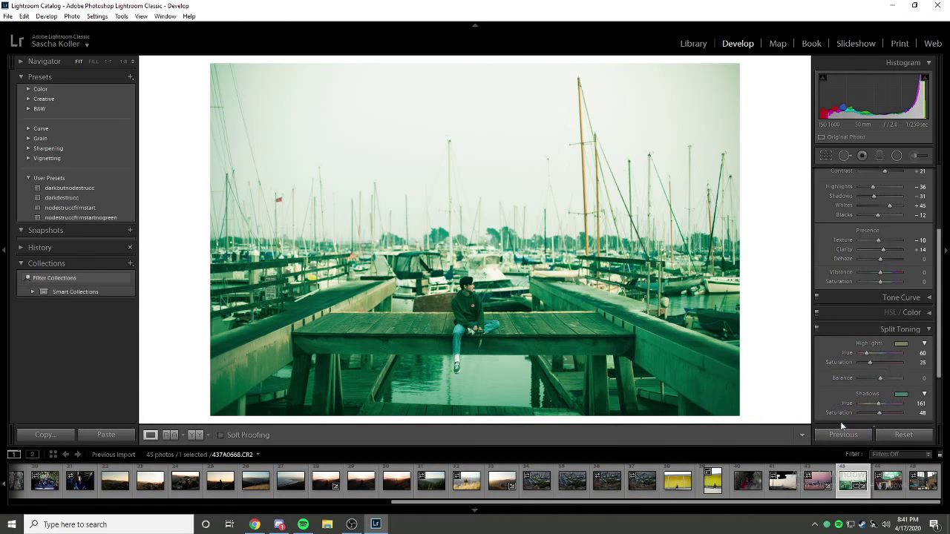
left_click(903, 394)
left_click_drag(857, 414, 815, 428)
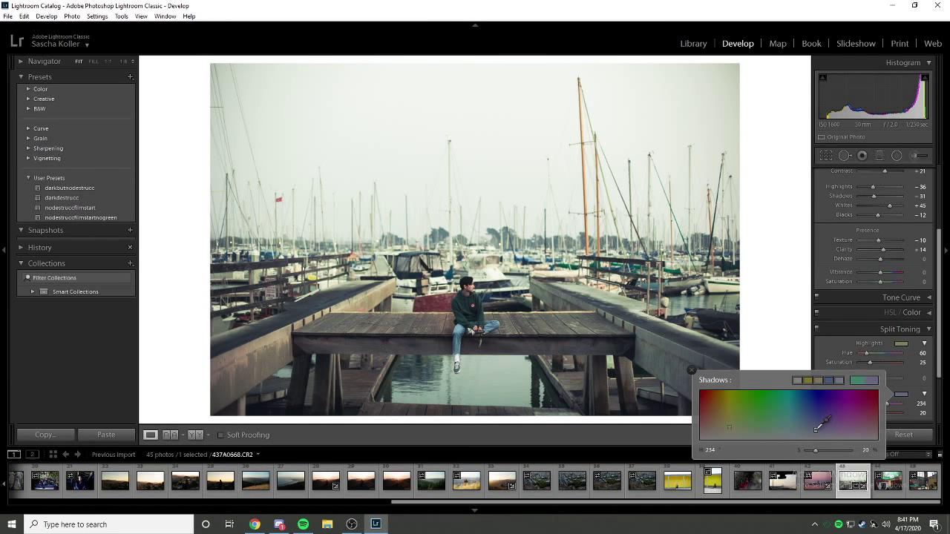
left_click(901, 328)
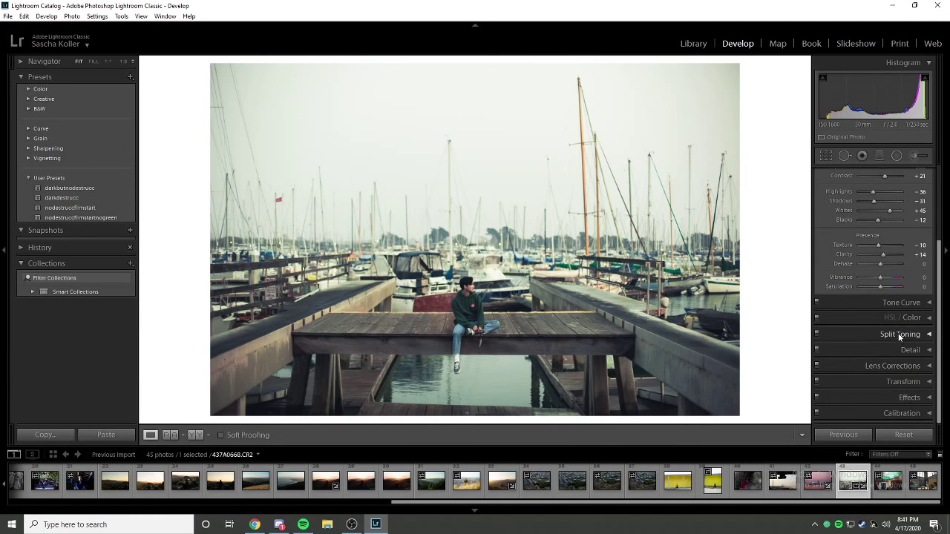
mouse_move(879, 377)
left_mouse_down()
mouse_move(867, 377)
mouse_move(882, 378)
left_mouse_up()
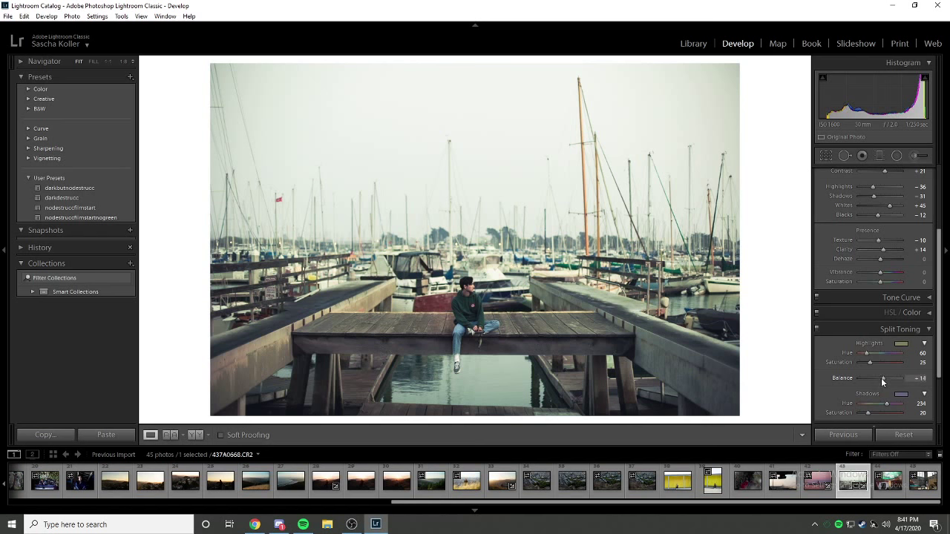
Warm the marina photo's white balance to Temp 12750 and Tint +9.
scroll(882, 312, "up", 3)
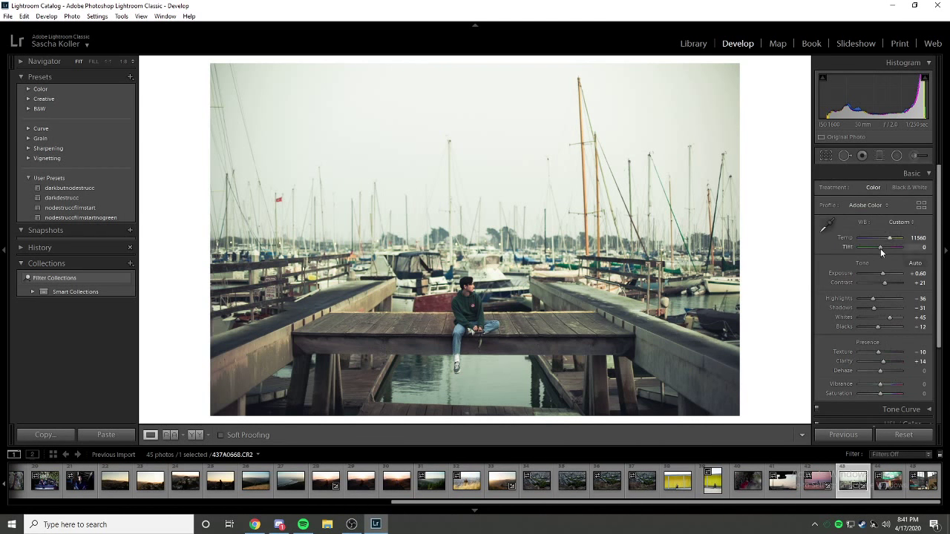
left_click_drag(882, 246, 884, 249)
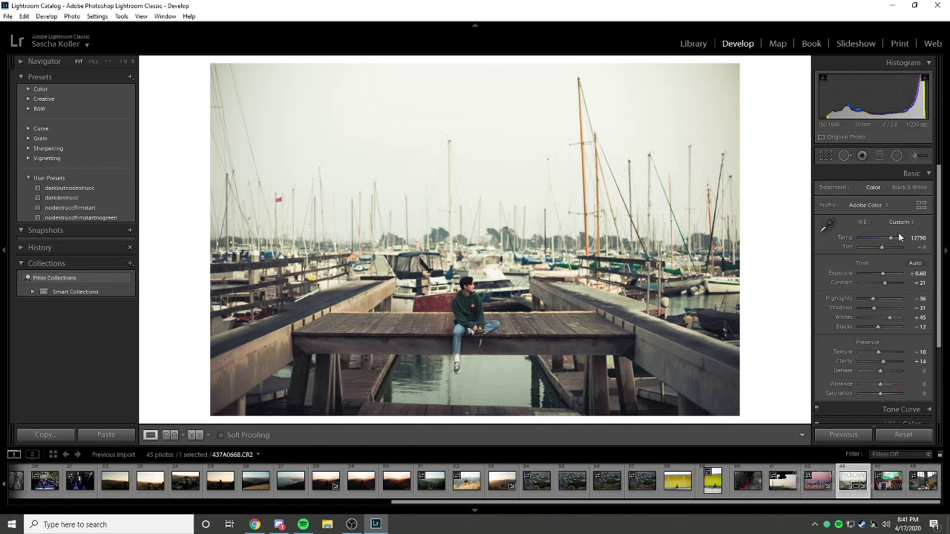
scroll(902, 275, "down", 1)
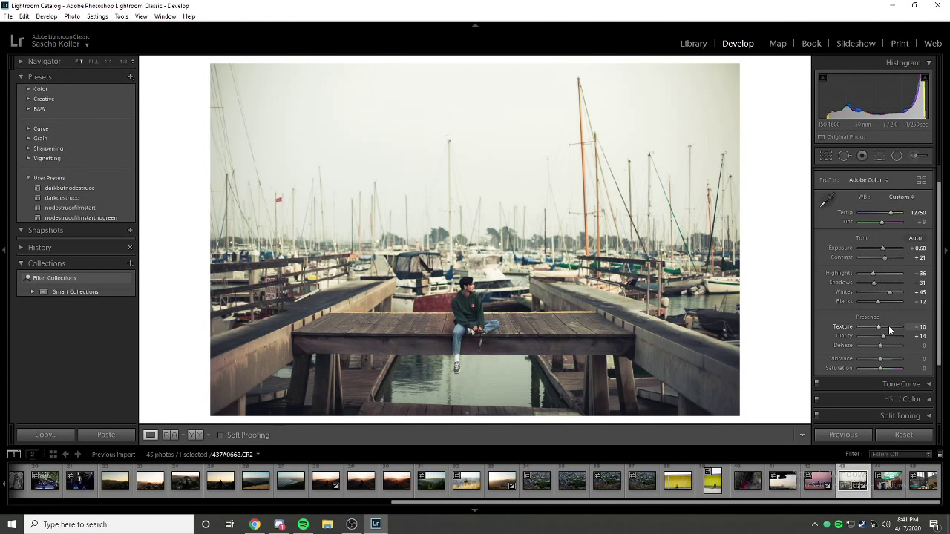
Toggle repeatedly between the original and the edited marina photo to compare the grade.
scroll(891, 330, "down", 2)
key("backslash")
key("backslash")
key("backslash")
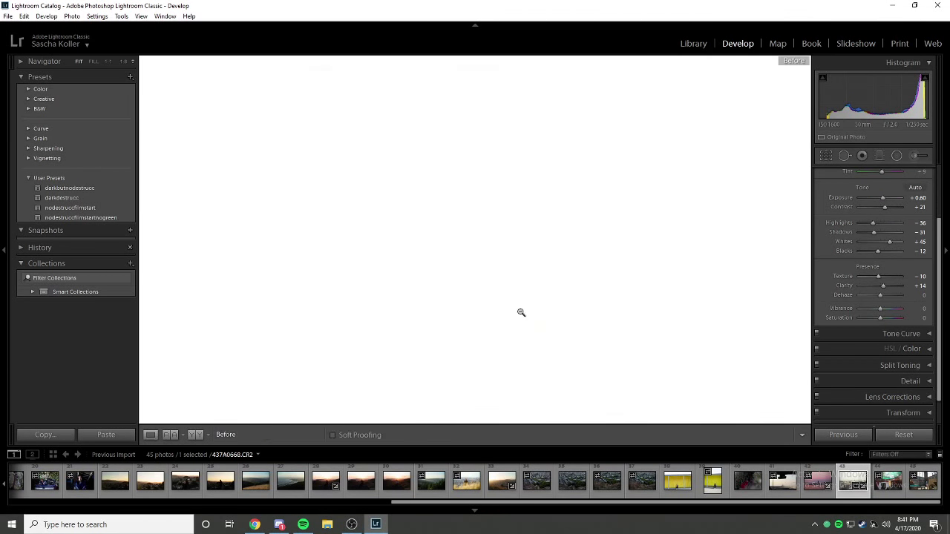
key("backslash")
key("backslash")
key("backslash")
key("backslash")
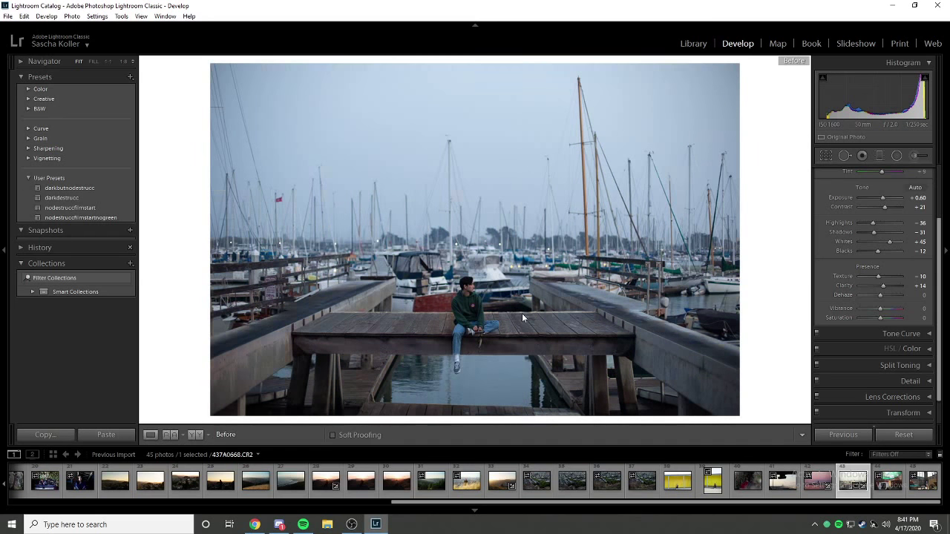
key("backslash")
key("backslash")
key("backslash")
Lower the marina photo's Exposure to +0.48.
scroll(891, 350, "down", 1)
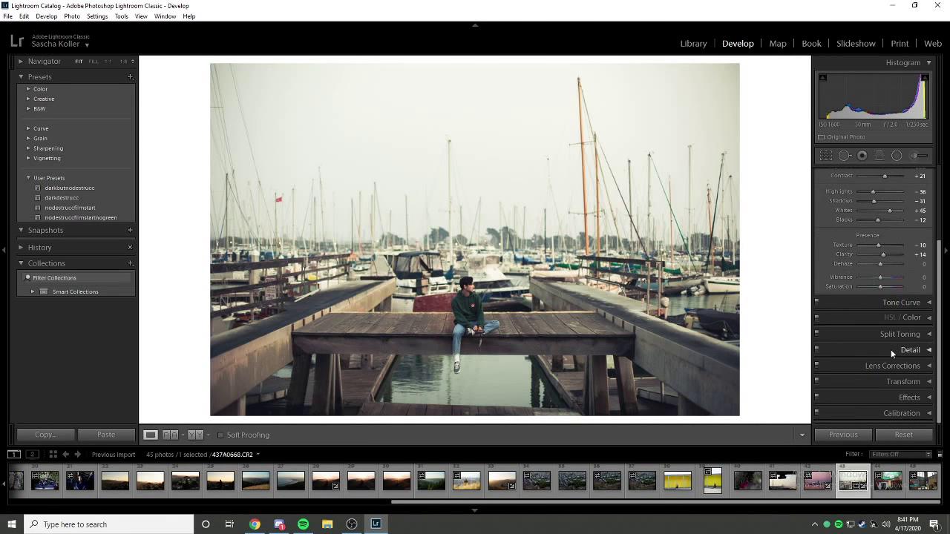
scroll(894, 319, "up", 2)
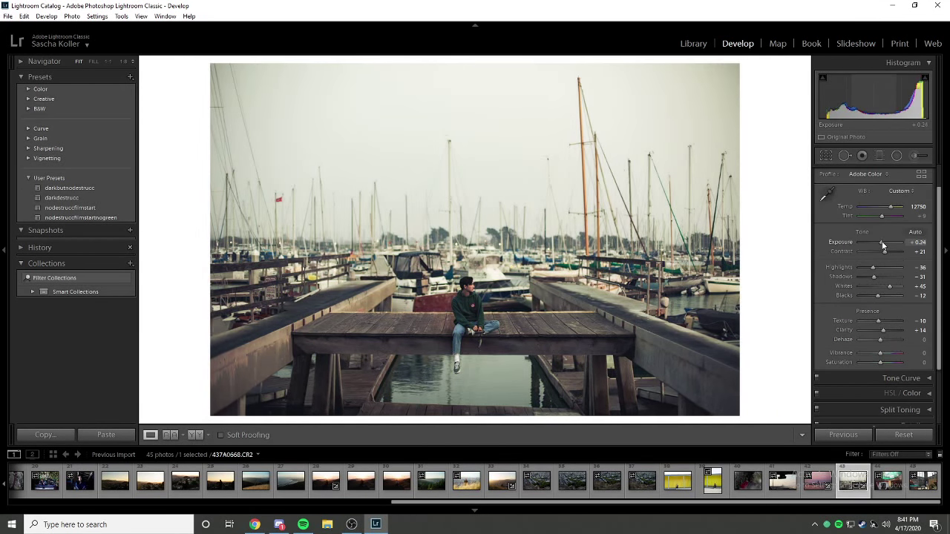
Add film grain to the marina photo with Amount 45, Size 25 and Roughness 50.
scroll(880, 387, "down", 2)
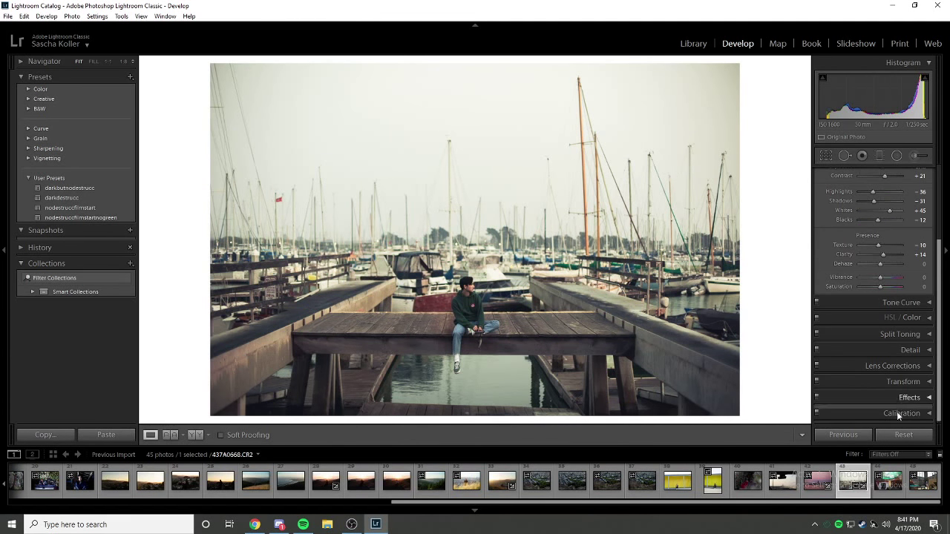
left_click(870, 398)
left_click_drag(869, 398, 876, 397)
left_click(873, 405)
left_click(885, 414)
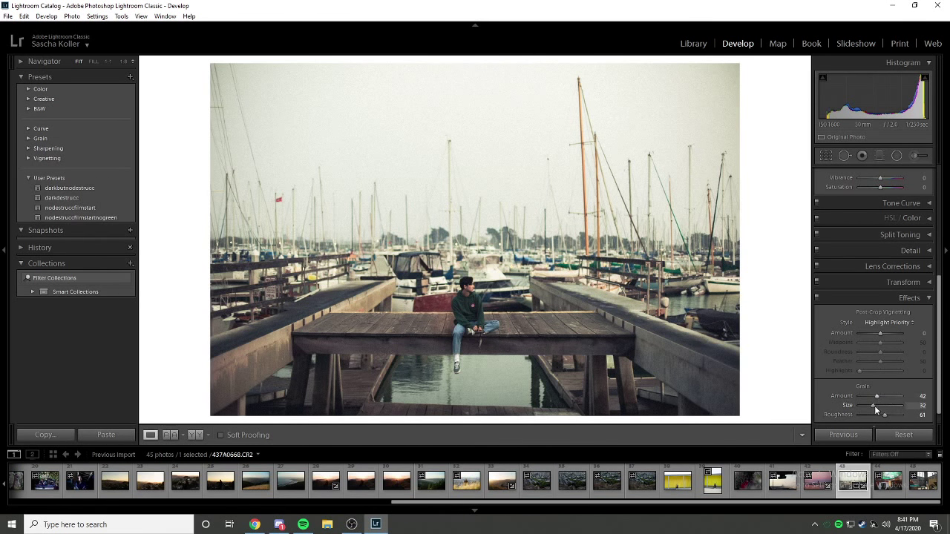
left_click_drag(874, 406, 870, 405)
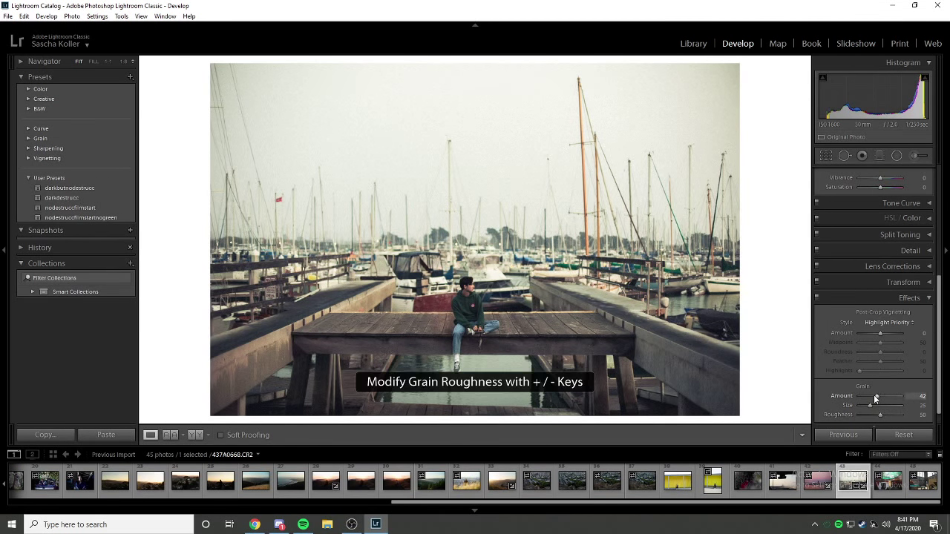
left_click(906, 300)
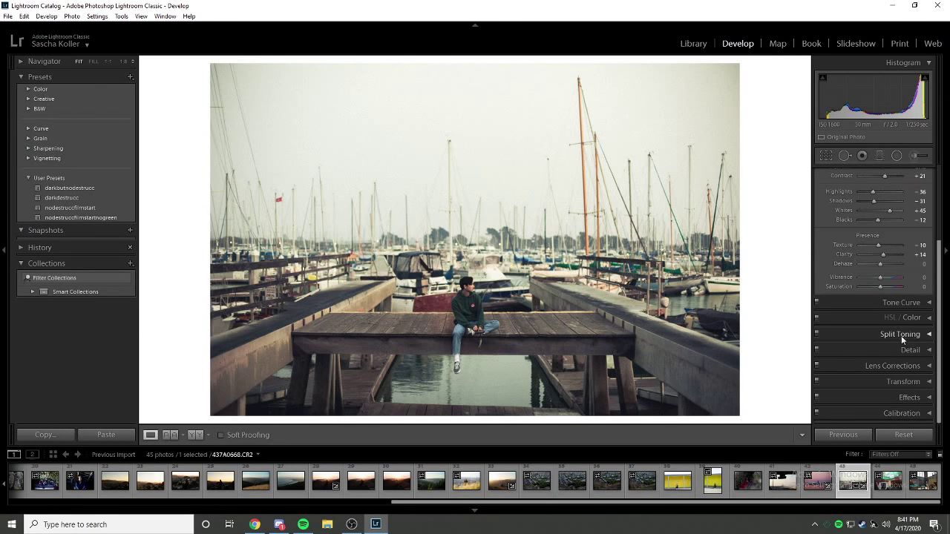
Set sharpening to Amount 45, Radius 1.1, Detail 31 and Masking 60, and focus the detail preview on the man's head.
left_click(904, 352)
mouse_move(859, 336)
left_mouse_down()
mouse_move(885, 335)
mouse_move(874, 309)
mouse_move(873, 325)
left_mouse_up()
left_click(822, 205)
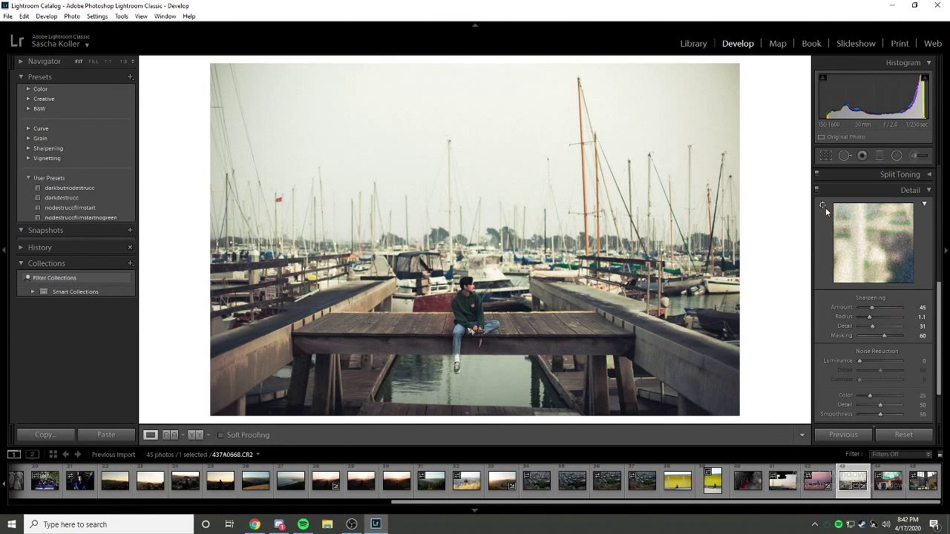
left_click(466, 285)
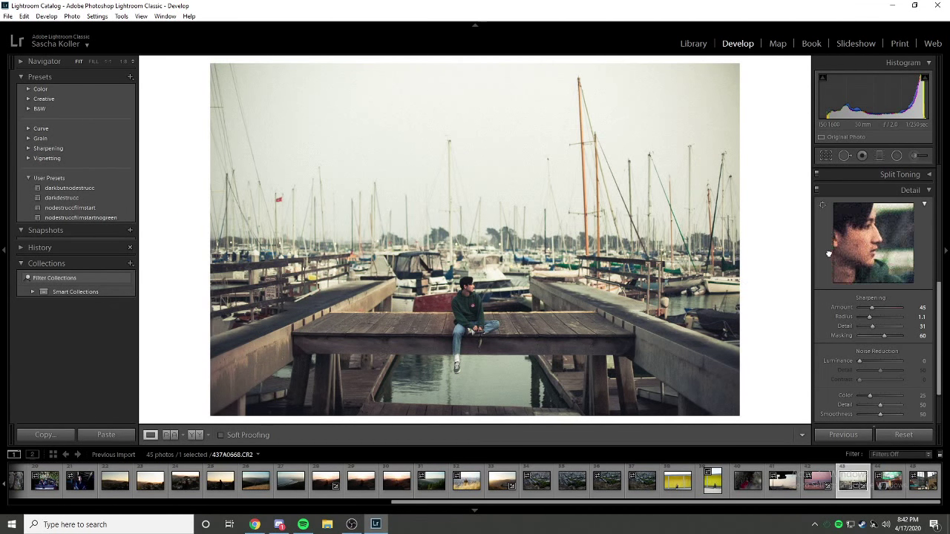
left_click_drag(868, 273, 900, 261)
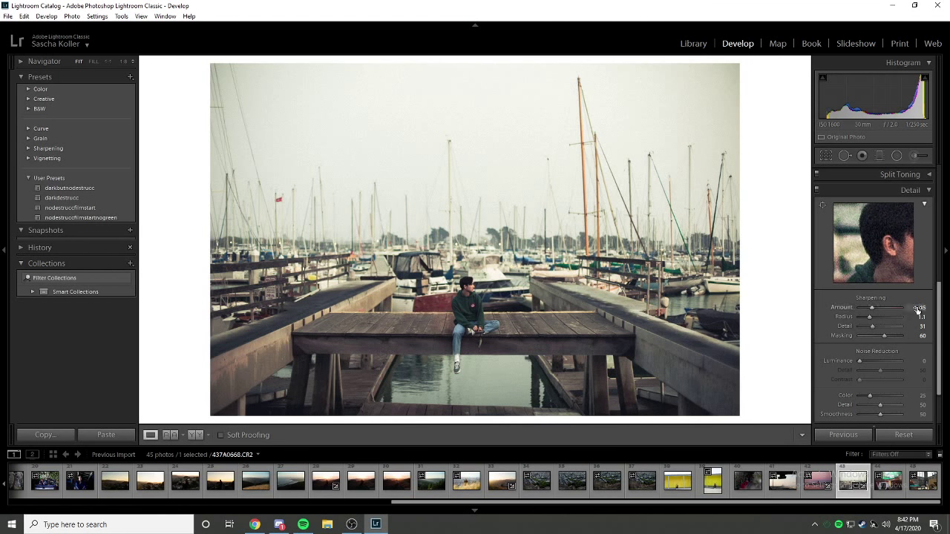
Strengthen the marina photo's sharpening to Amount 59, Radius 1.3 and Detail 36 while previewing the sharpening mask.
left_click(879, 336, "alt")
left_click(874, 332, "alt")
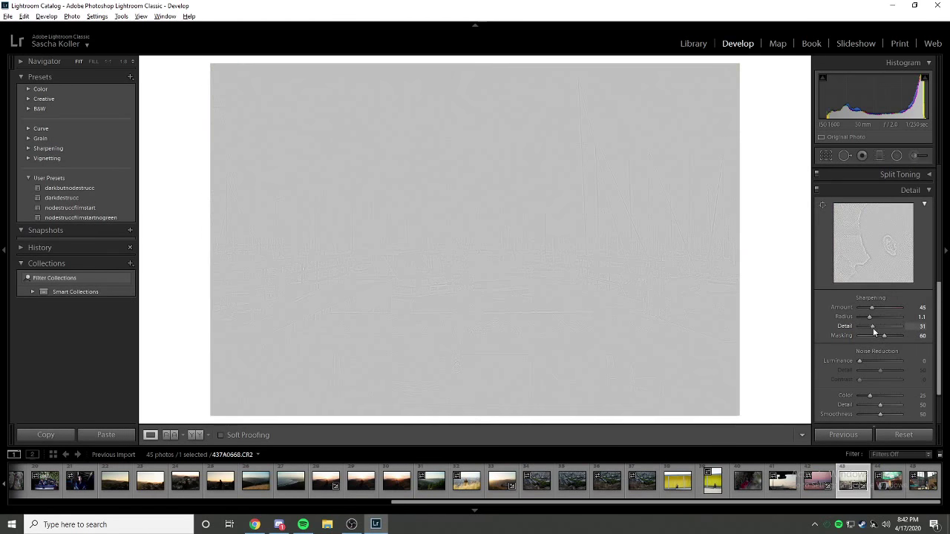
left_click_drag(871, 326, 876, 308)
scroll(888, 363, "up", 5)
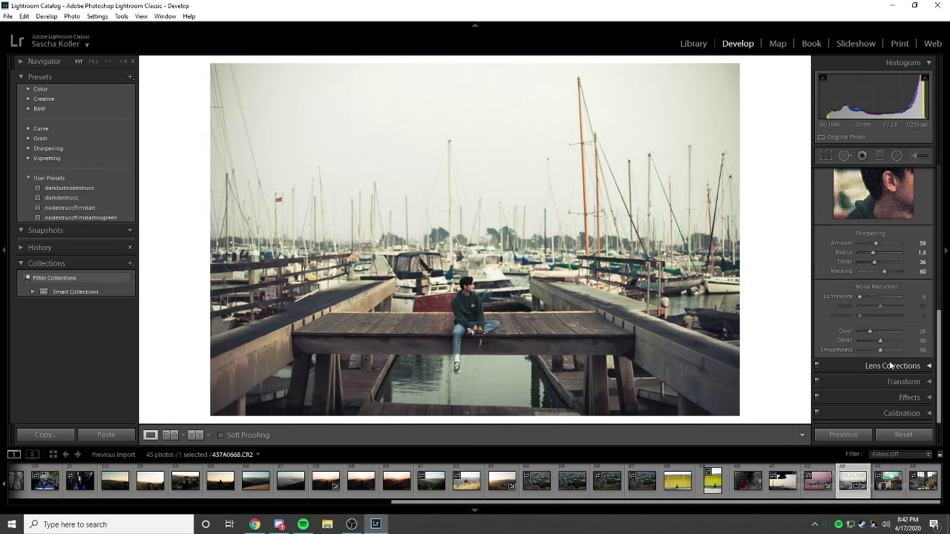
left_click(899, 274)
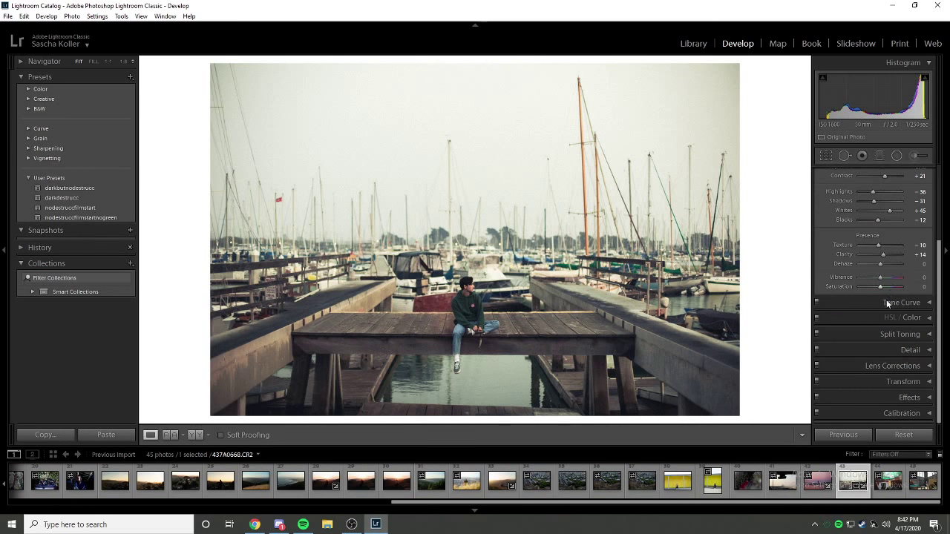
Calibrate the marina photo with Shadows Tint +5, Red Primary Hue +5 and Saturation -5, Green Primary Hue +14, and adjust the Blue Primary Hue.
left_click(890, 400)
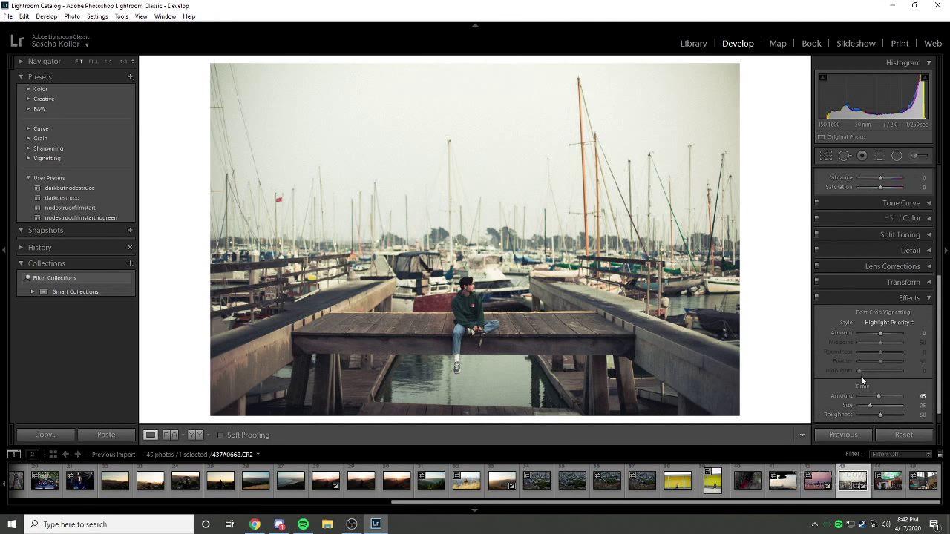
left_click(896, 412)
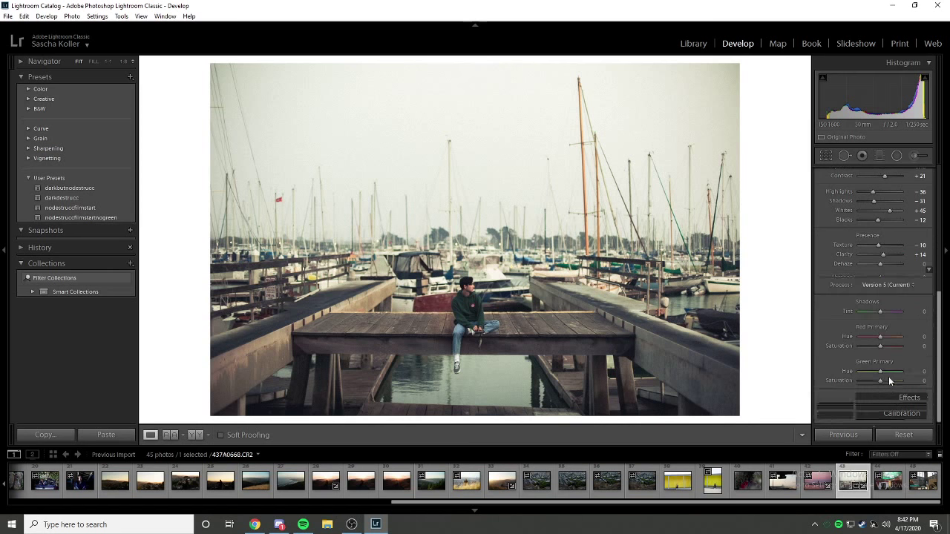
left_click_drag(882, 312, 879, 346)
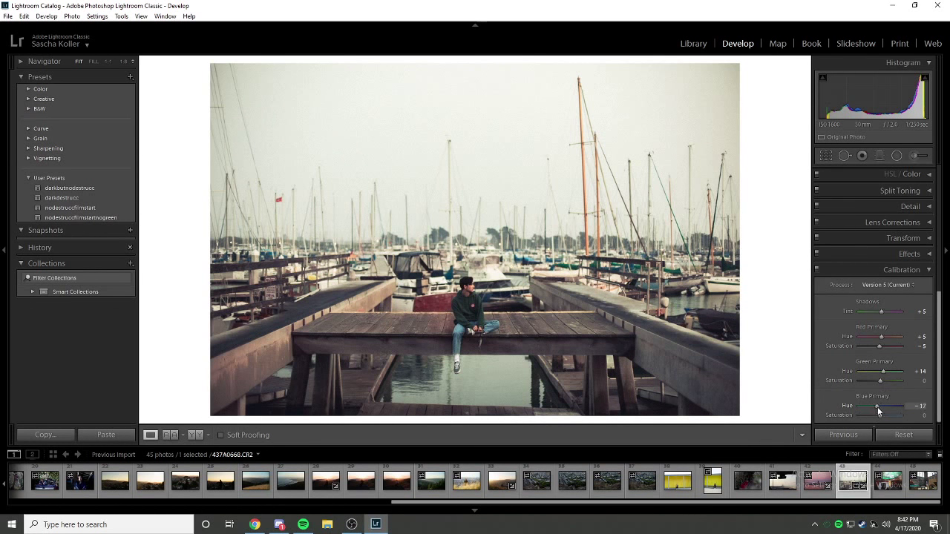
left_click_drag(878, 406, 880, 407)
left_click(890, 270)
Compare the marina photo's before and after versions side by side and review its split toning and basic settings.
key("y")
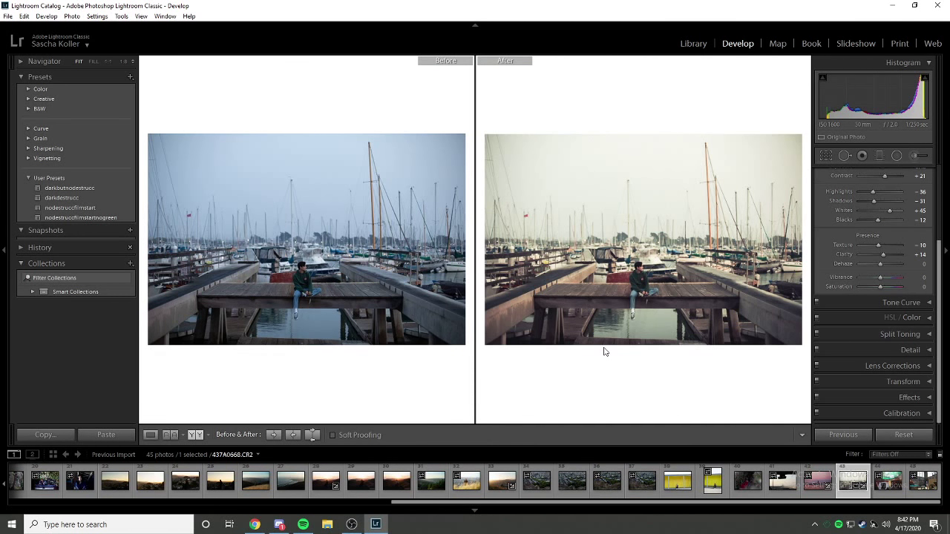
key("y")
left_click(905, 334)
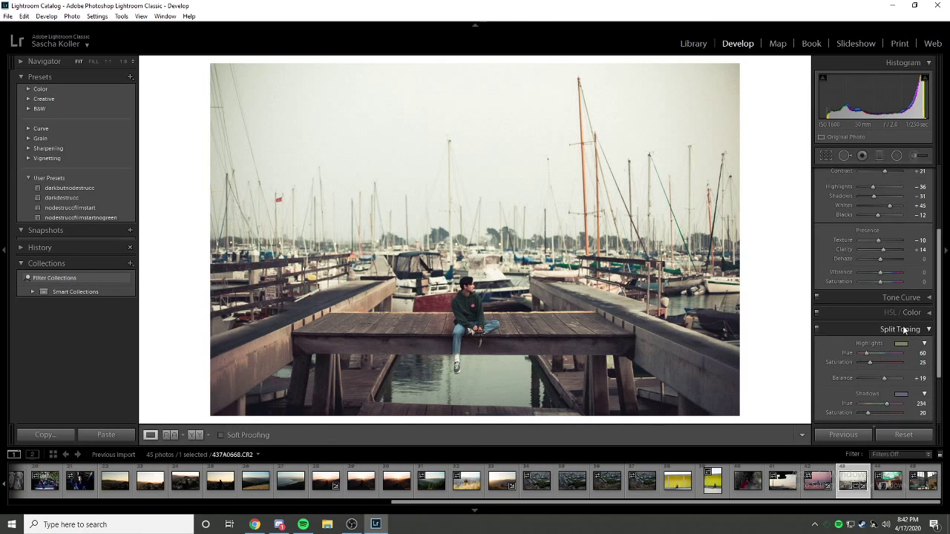
left_click(902, 330)
scroll(892, 347, "up", 3)
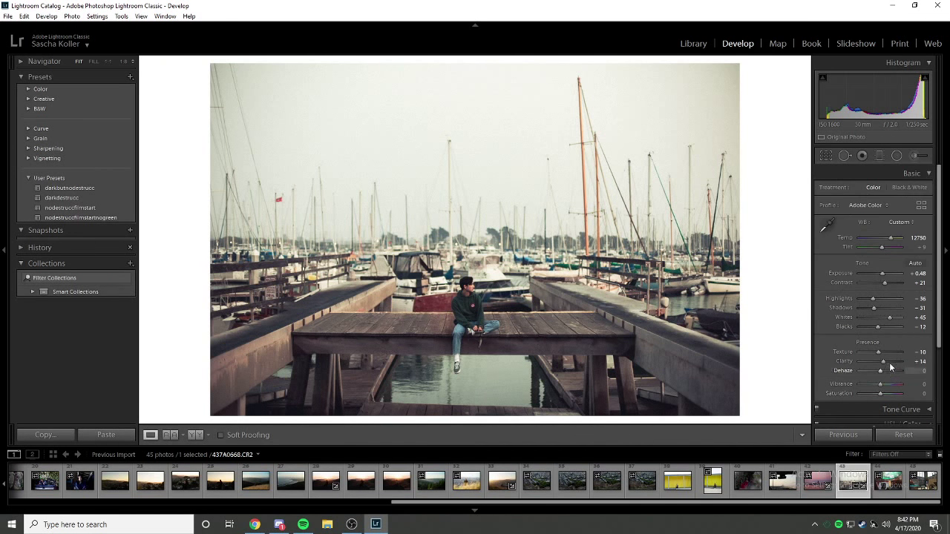
Add shadow, midtone and highlight points to the marina photo's Red channel tone curve and pull the shadow point slightly down.
scroll(894, 341, "down", 3)
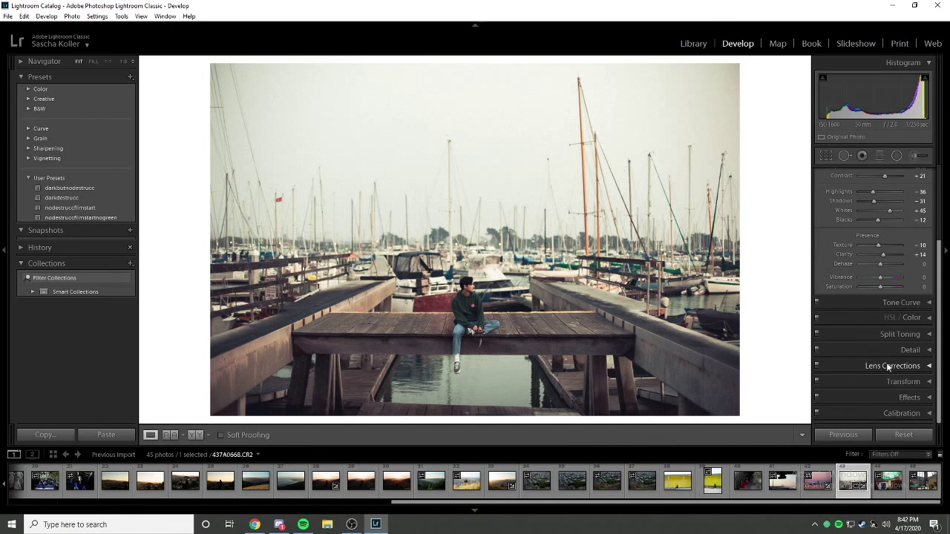
left_click(901, 303)
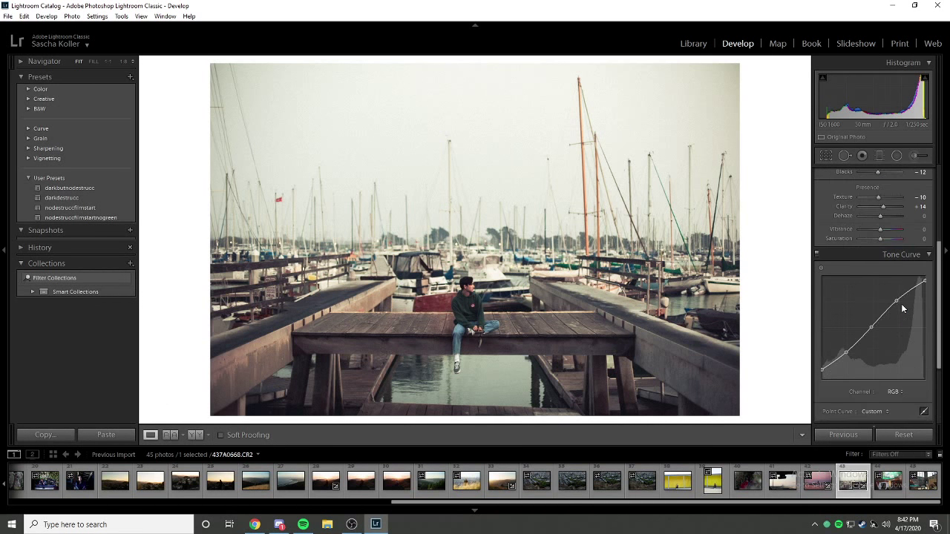
scroll(921, 400, "down", 3)
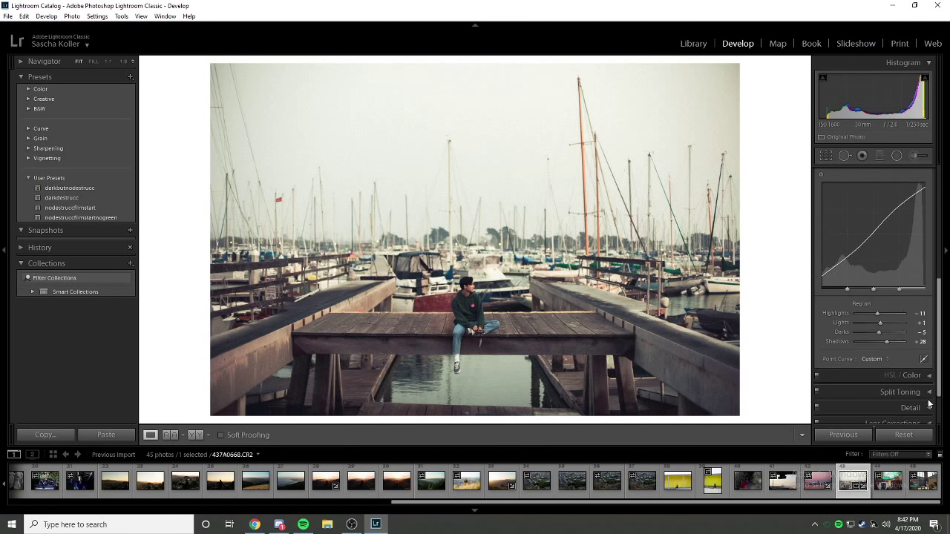
left_click(923, 340)
left_click(896, 299)
left_click(868, 321)
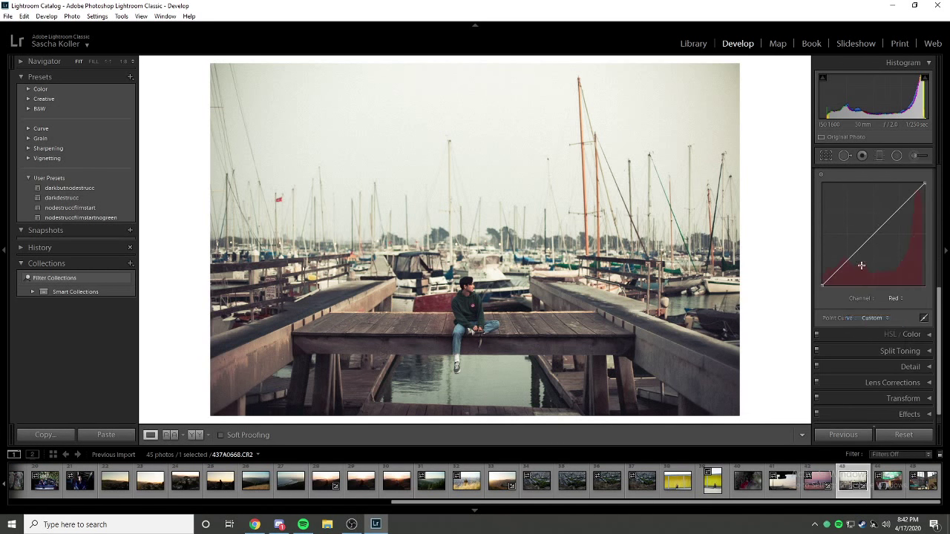
left_click(847, 260)
left_click(874, 235)
left_click_drag(901, 209, 899, 213)
left_click_drag(898, 210, 902, 212)
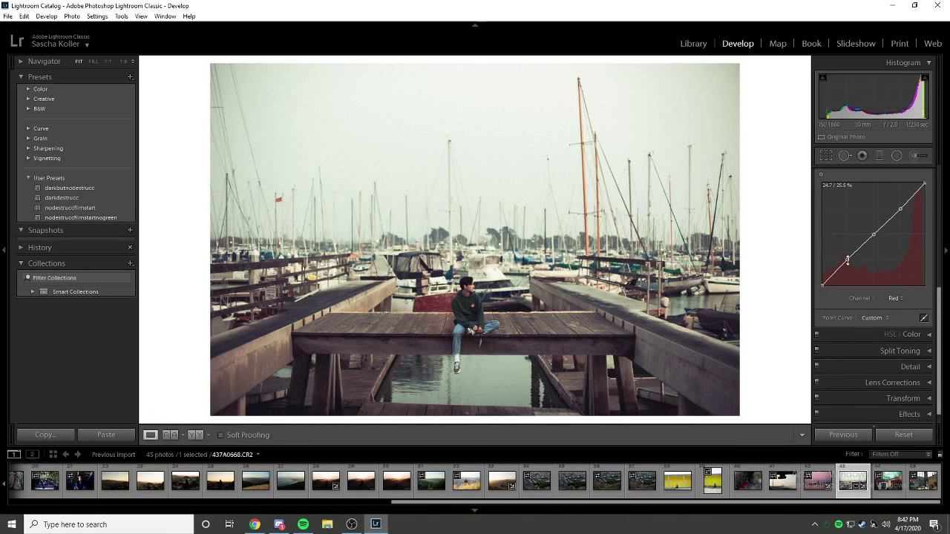
left_click_drag(848, 261, 848, 266)
Set the marina photo's tone curve regions to Darks +18 and Shadows -15, and compare with the original.
left_click(925, 318)
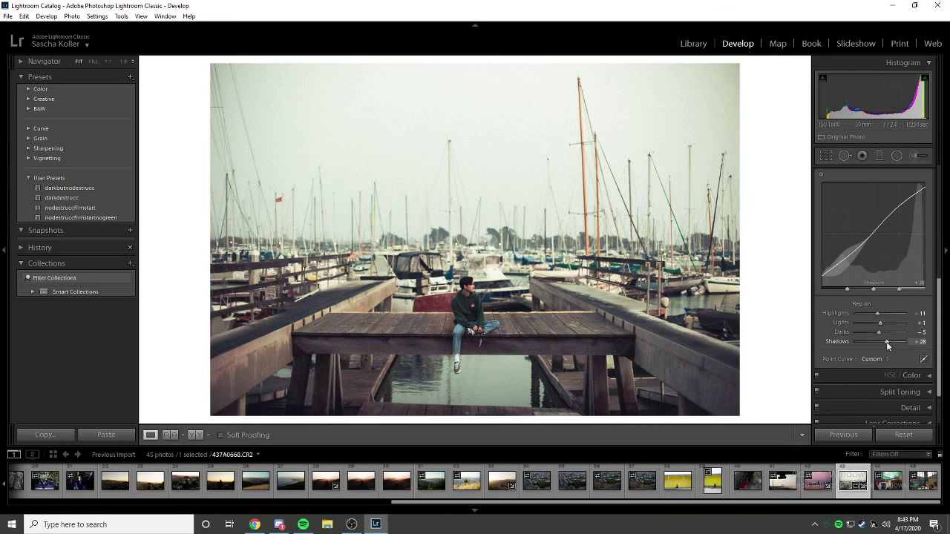
left_click_drag(879, 332, 877, 346)
double_click(885, 340)
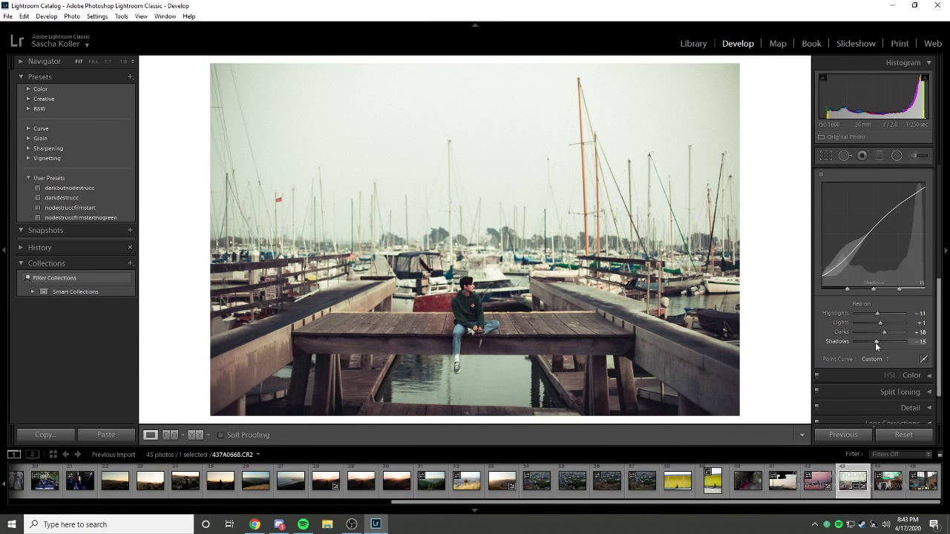
key("backslash")
key("backslash")
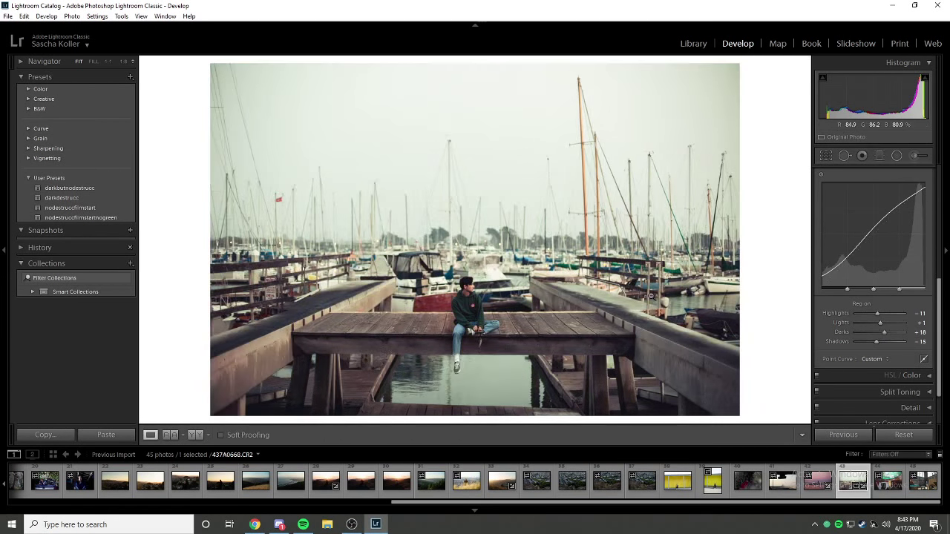
Adjust the marina photo's basic settings to Highlights +2, Whites +24, Blacks -36 and Tint -7, checking it at a smaller size.
left_click(475, 339)
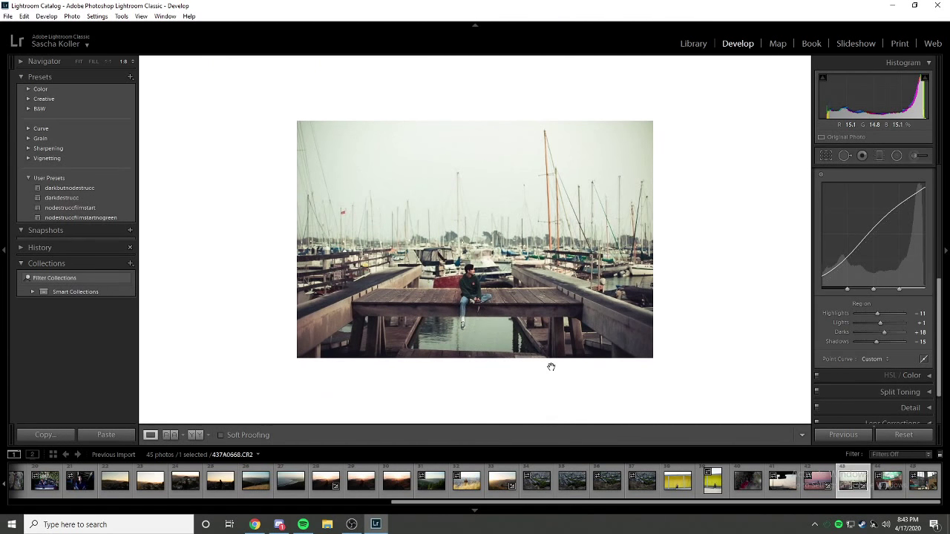
scroll(910, 309, "up", 3)
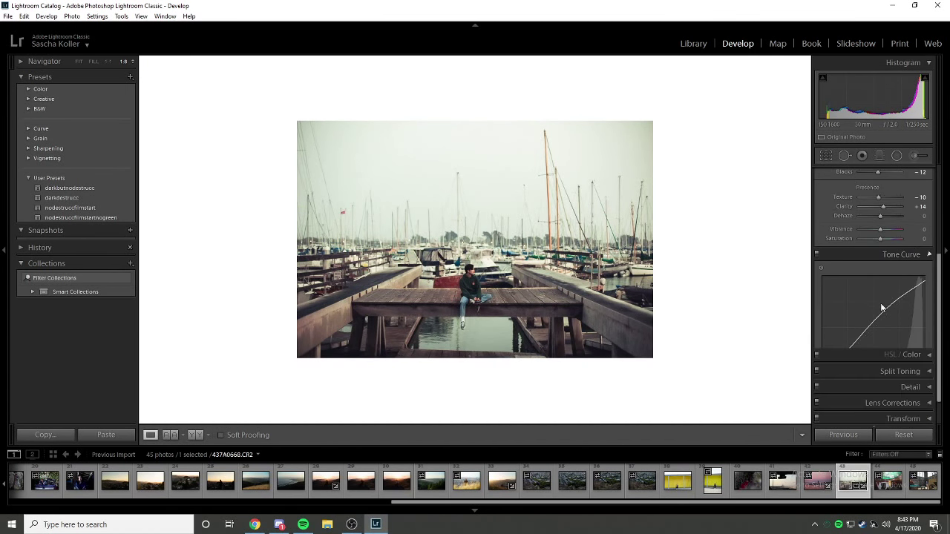
scroll(883, 307, "up", 4)
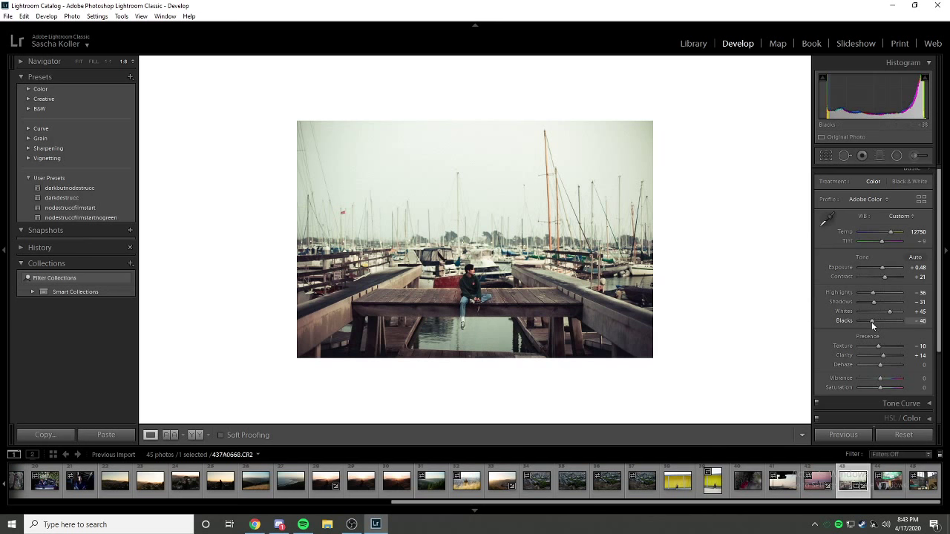
left_click_drag(872, 322, 882, 292)
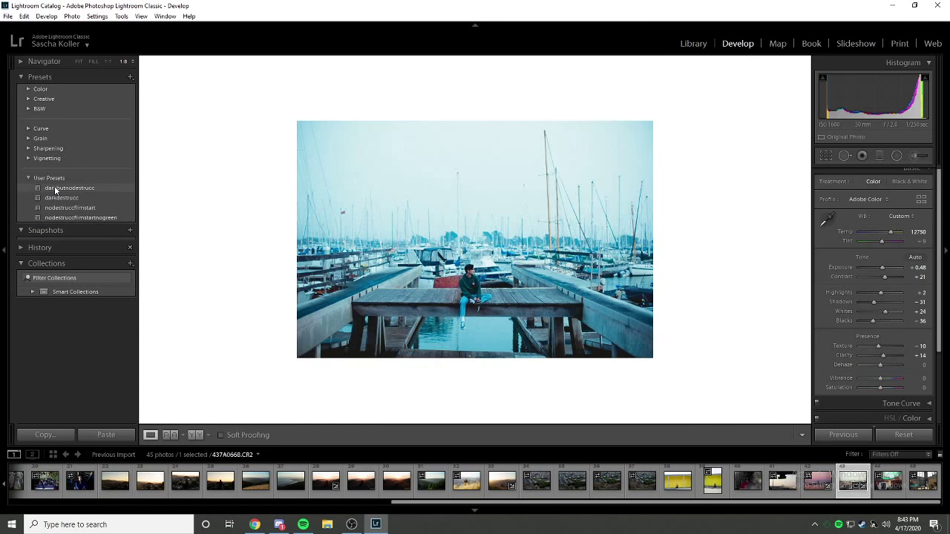
left_click_drag(882, 242, 881, 242)
left_click(522, 307)
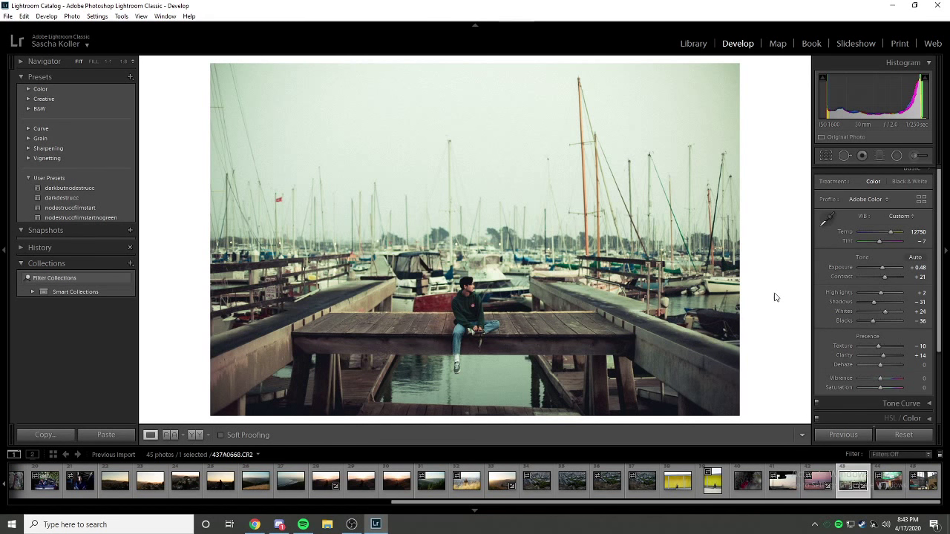
Compare the finished marina photo with its original, toggling between both versions and viewing them side by side.
key("backslash")
key("backslash")
key("backslash")
key("backslash")
key("backslash")
key("backslash")
key("backslash")
key("backslash")
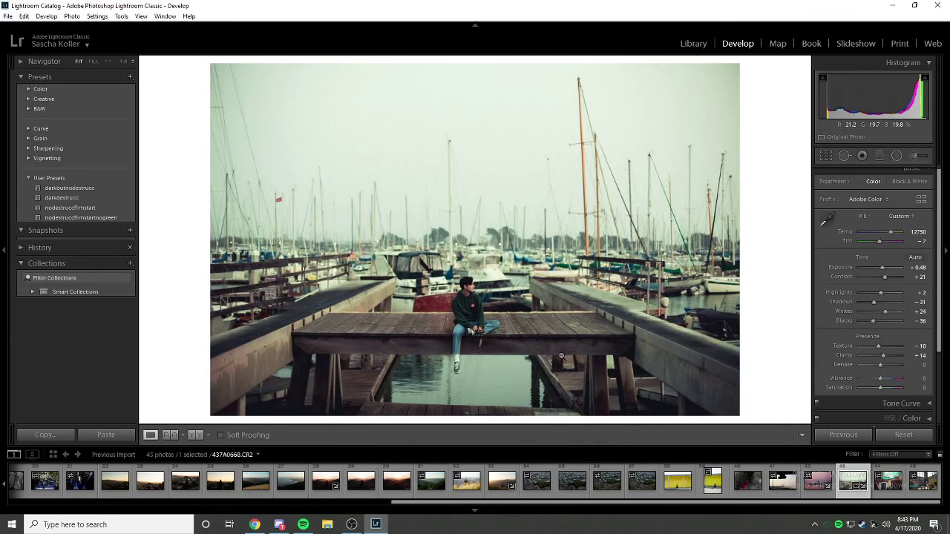
key("backslash")
key("backslash")
key("y")
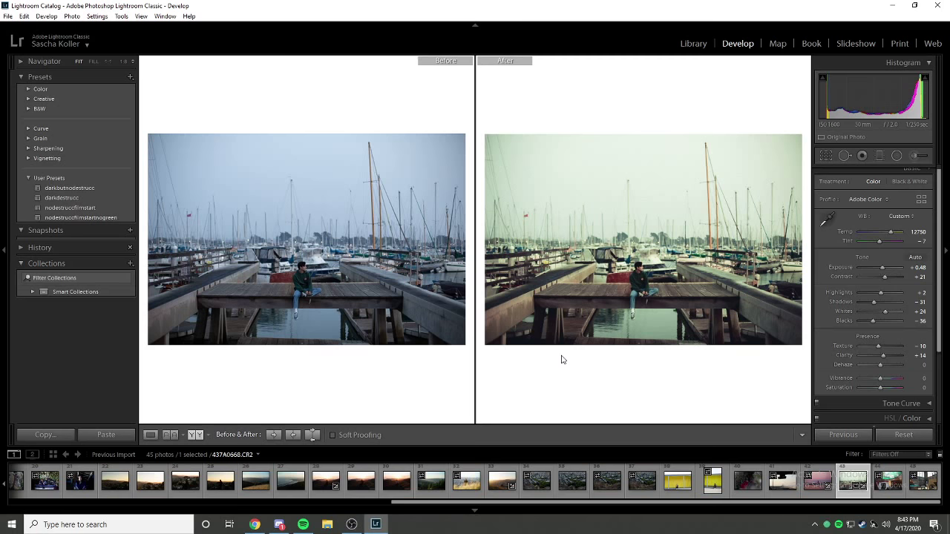
key("y")
Go back to the portrait of the man beside the red flowers and preview the dark user presets on it.
key("Left")
key("Left")
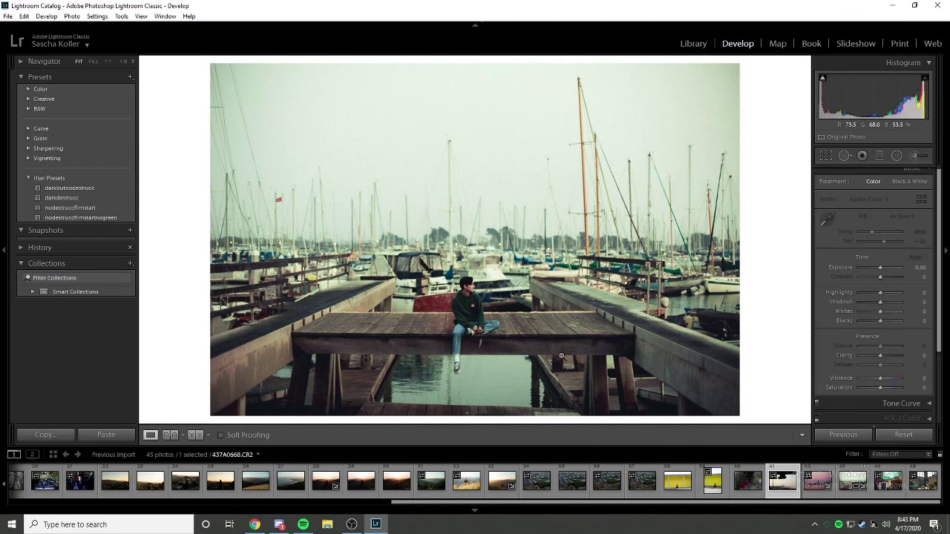
key("Left")
key("Left")
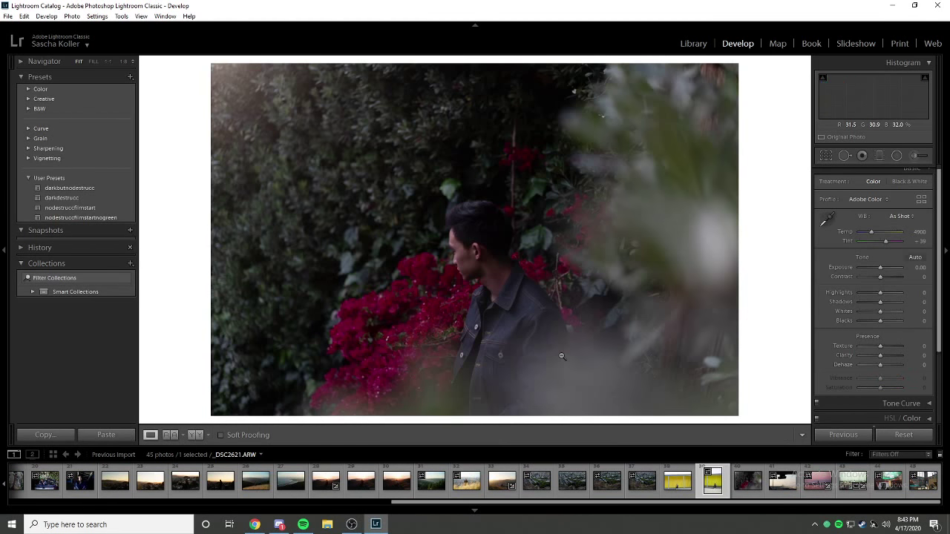
key("Right")
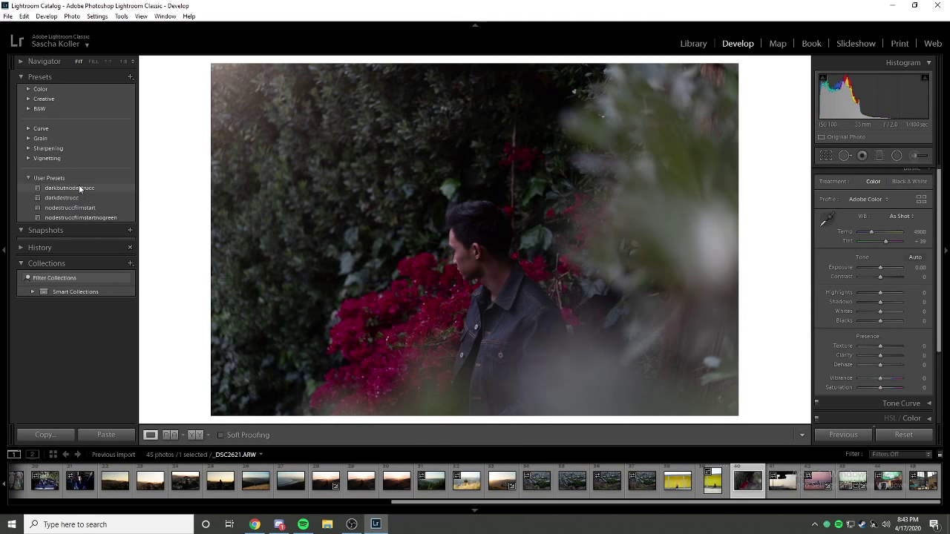
mouse_move(78, 188)
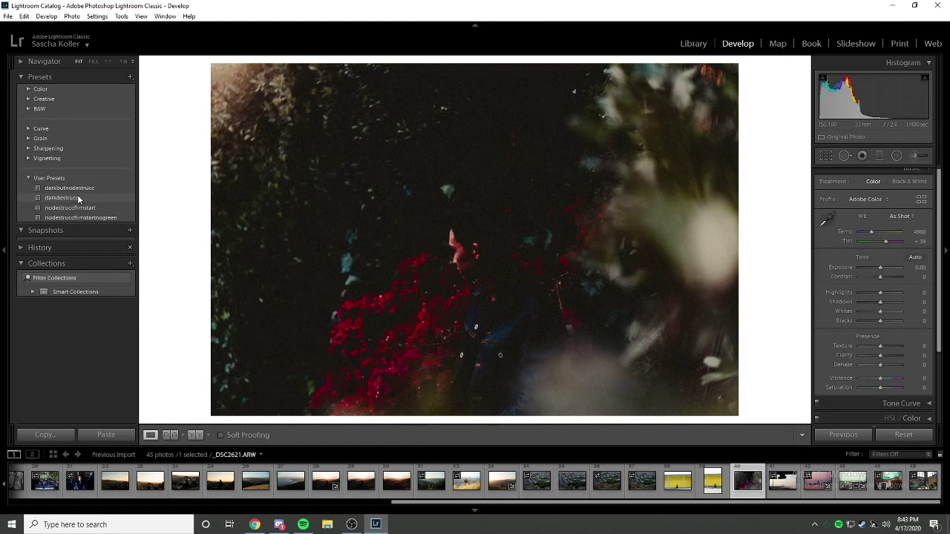
Open the portrait of the woman reaching up to the leaves and apply the darkbutnodestrucc preset.
scroll(416, 469, "up", 5)
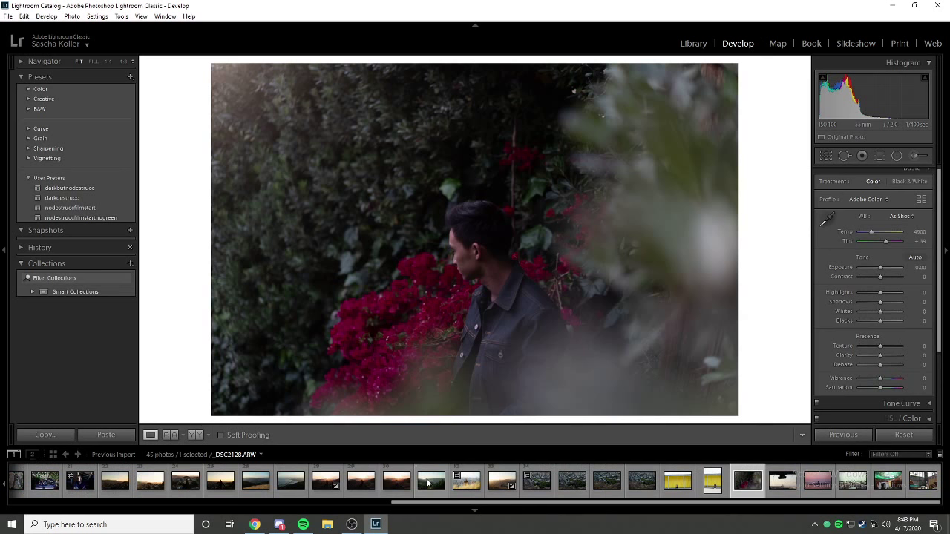
scroll(193, 487, "up", 3)
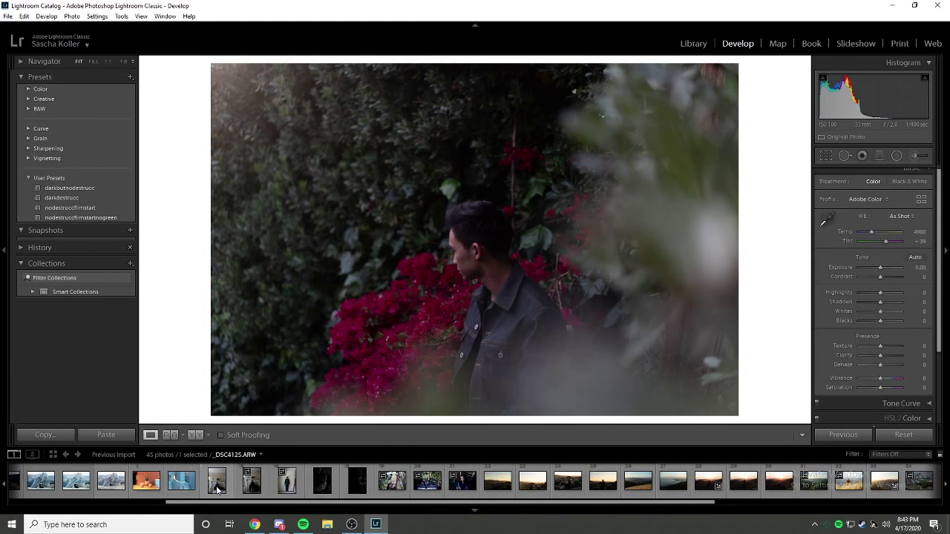
left_click(391, 481)
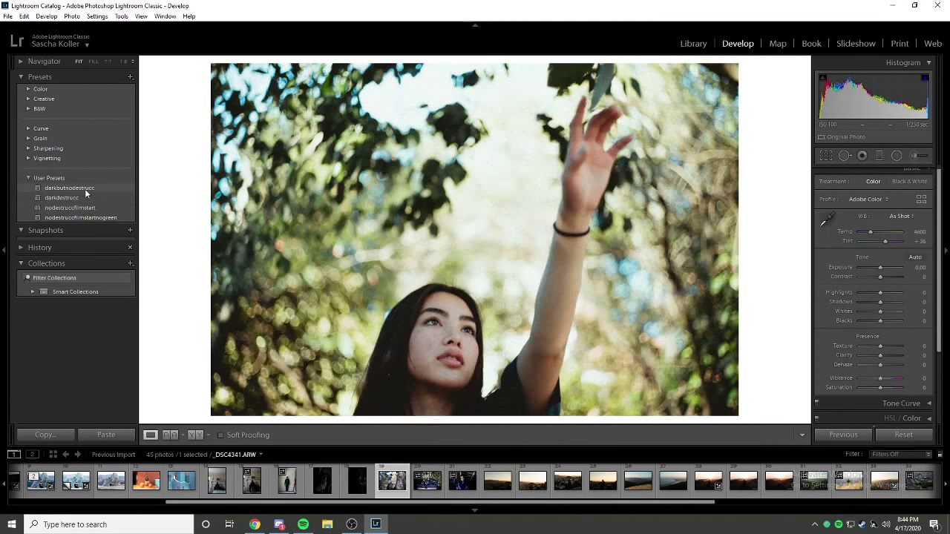
left_click(87, 189)
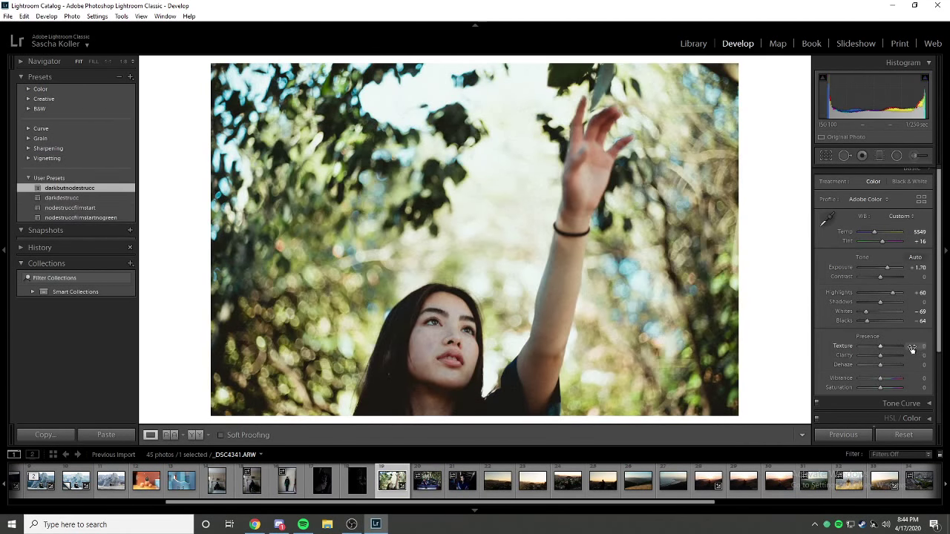
Review the basic settings, region tone curve and point curve that the preset applied to the woman's portrait.
scroll(891, 287, "down", 1)
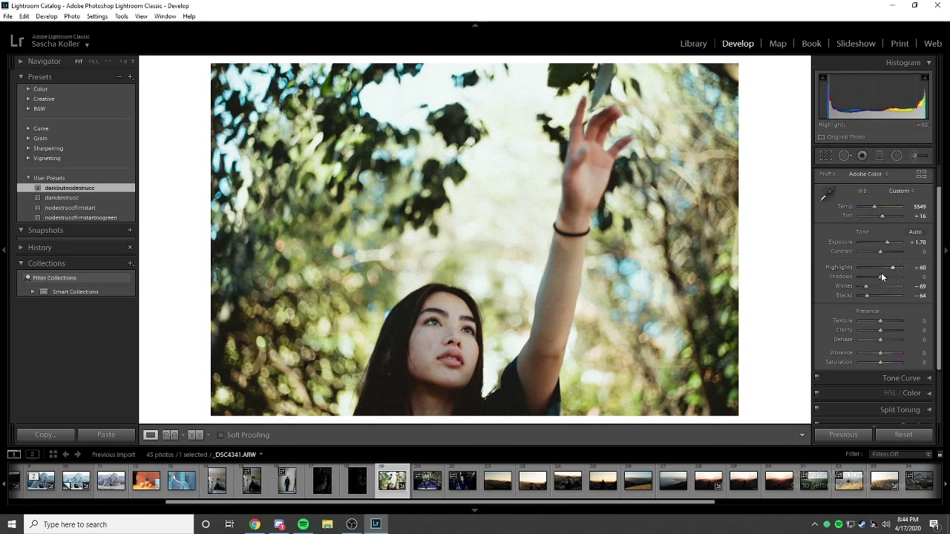
scroll(893, 305, "down", 1)
scroll(895, 312, "down", 2)
left_click(898, 328)
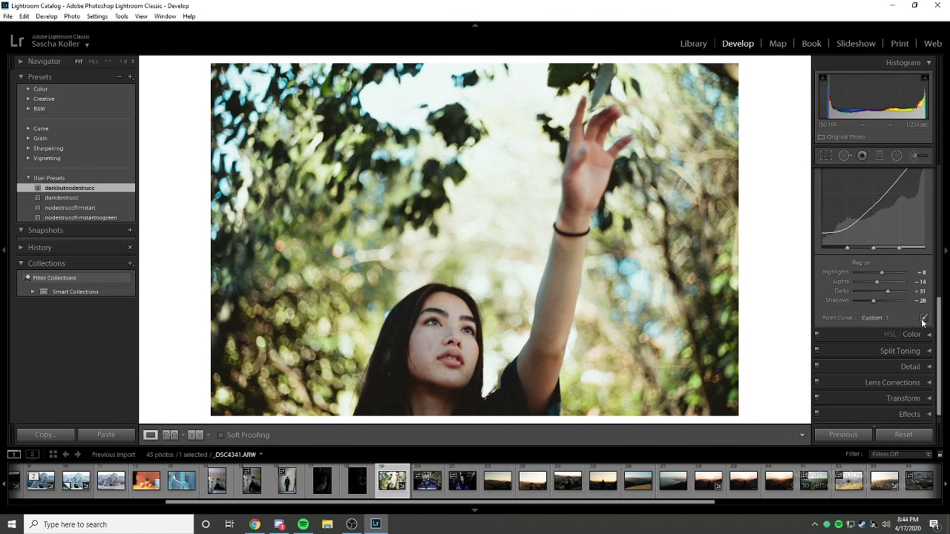
left_click(924, 412)
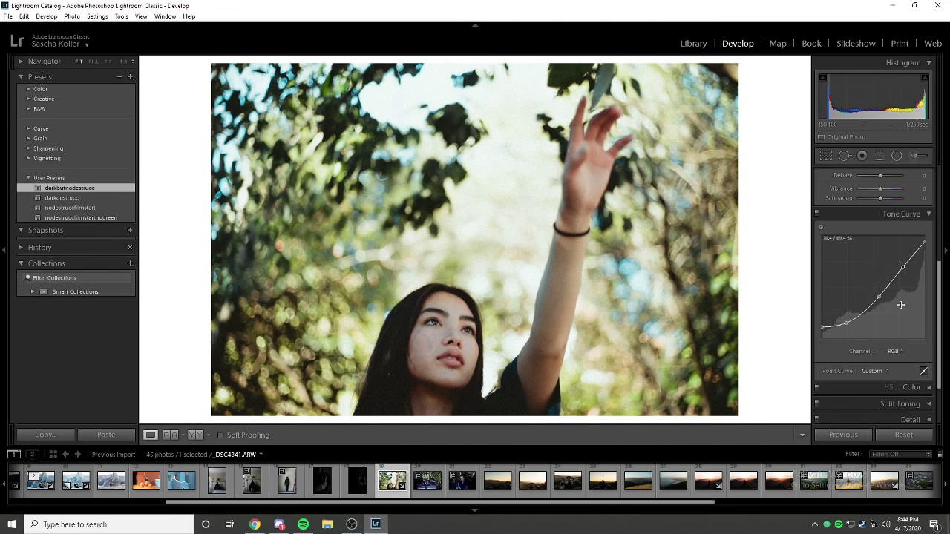
left_click(924, 370)
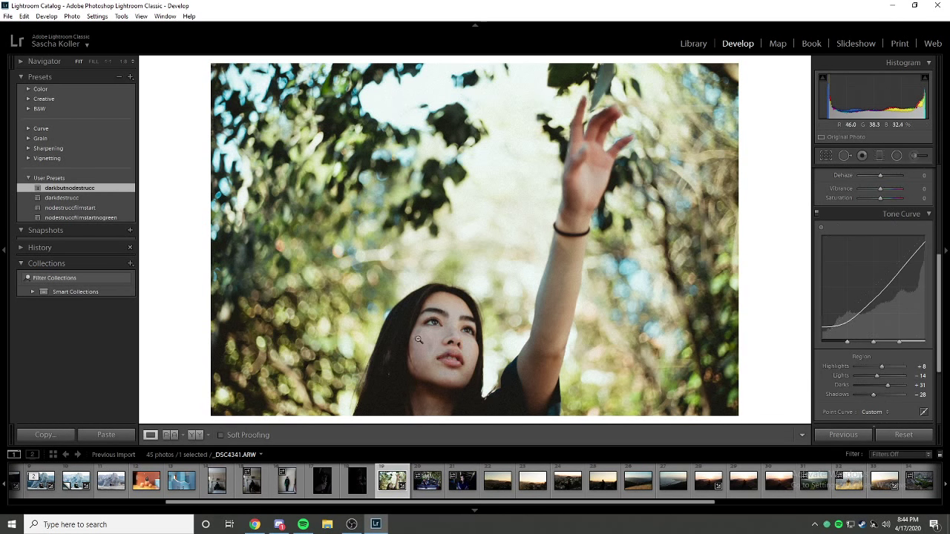
View the woman's portrait at a reduced size and compare its before and after versions.
left_click(461, 337)
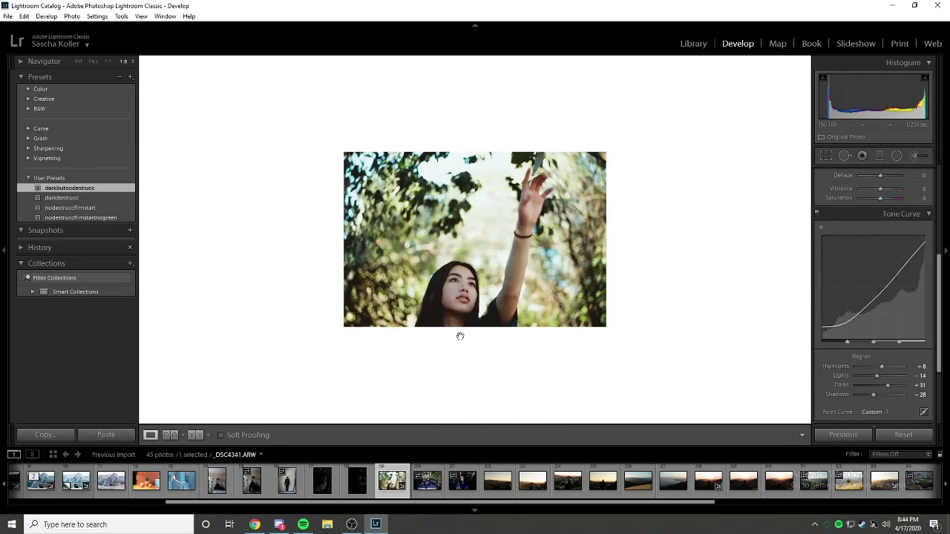
left_click(905, 214)
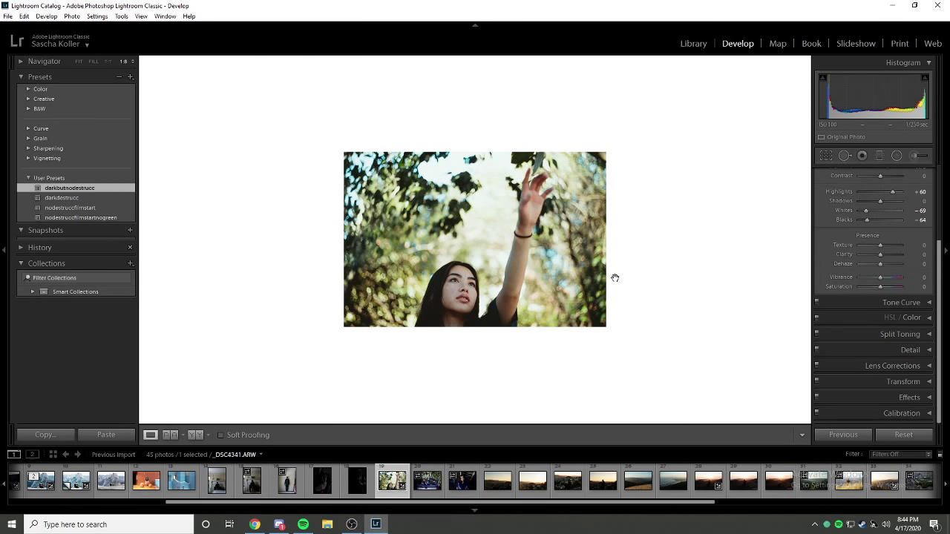
key("backslash")
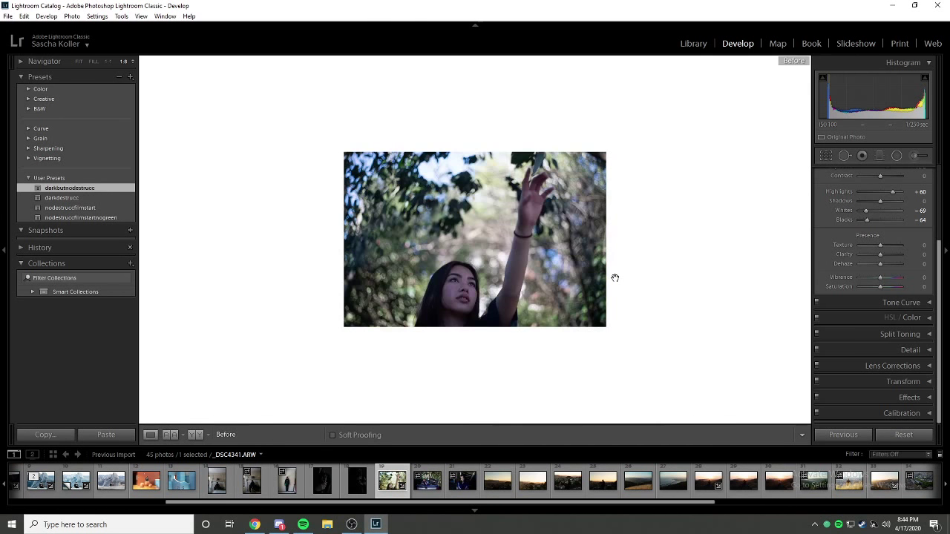
key("backslash")
key("backslash")
key("backslash")
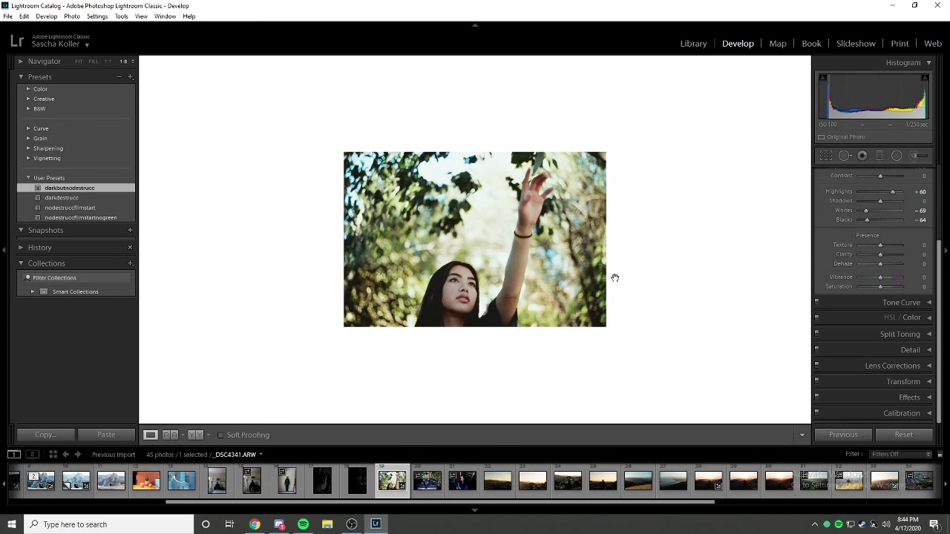
key("backslash")
key("backslash")
Examine the woman's portrait's Transform, Lens Corrections, Split Toning and Tone Curve settings.
left_click(901, 380)
left_click(903, 230)
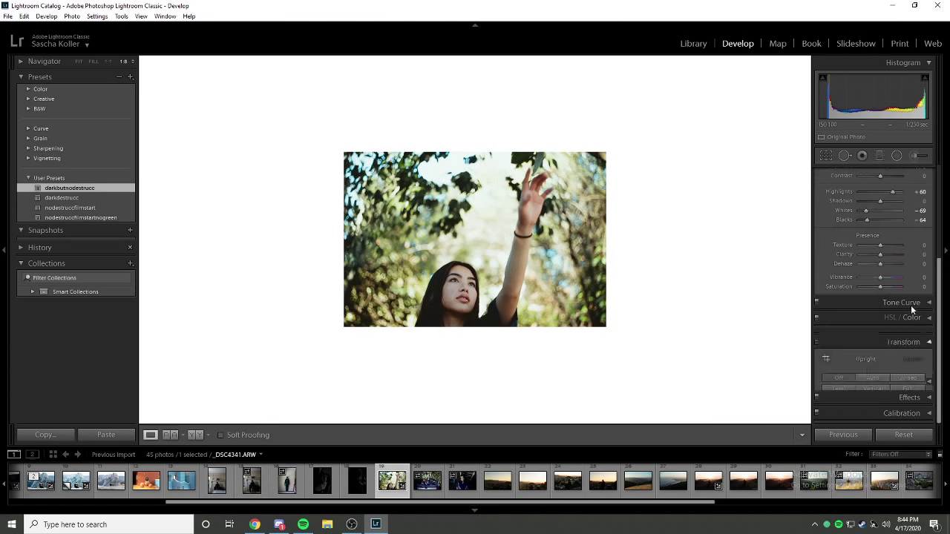
left_click(902, 364)
left_click(890, 256)
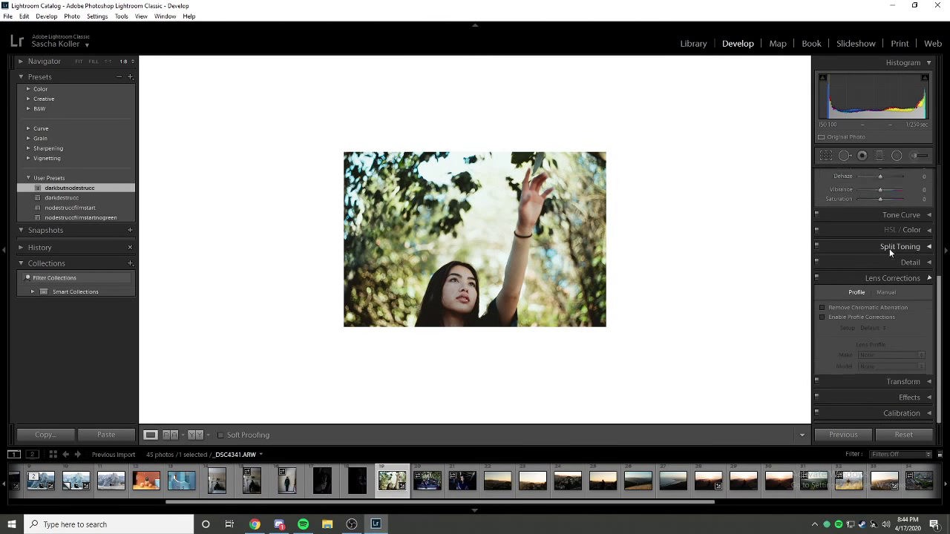
left_click(905, 336)
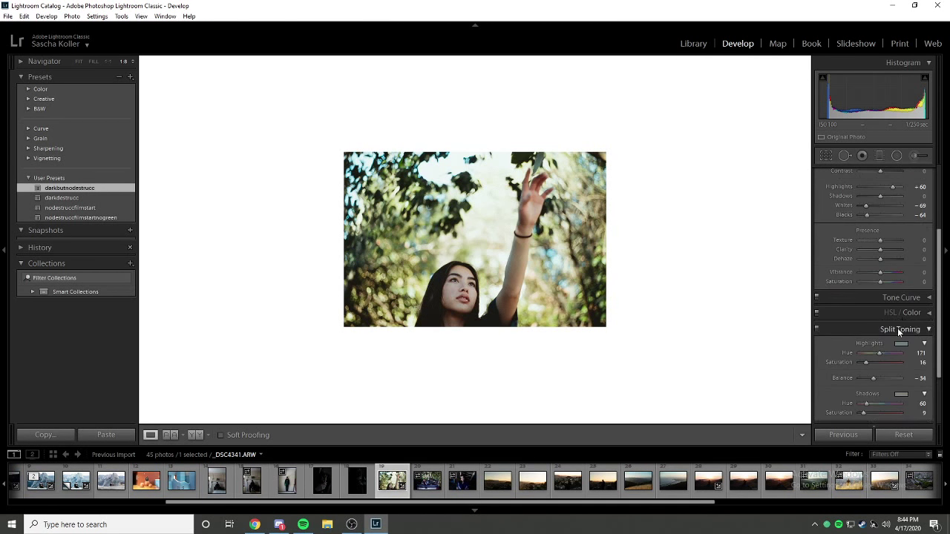
left_click(898, 328)
left_click(901, 304)
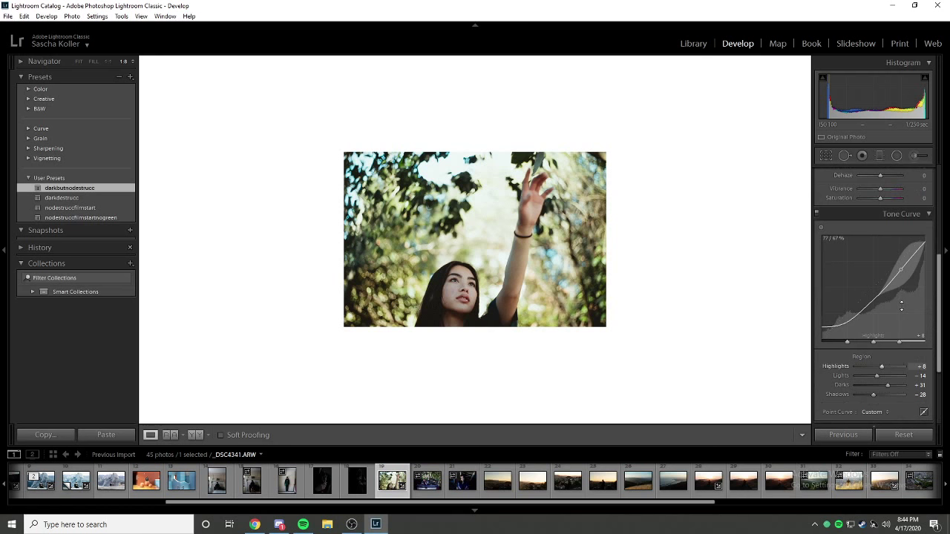
Examine the Calibration settings of the portrait of the woman reaching up to the leaves.
left_click(895, 218)
left_click(887, 417)
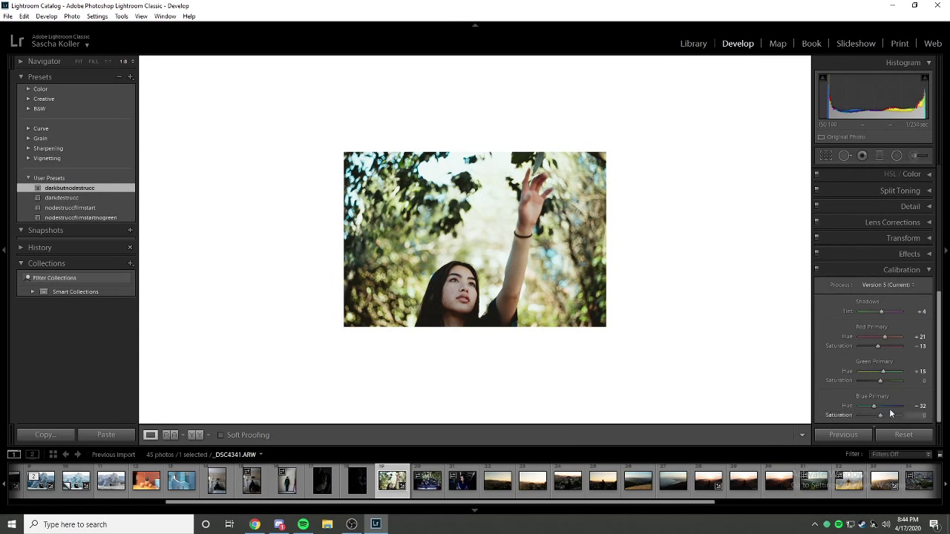
left_click(905, 268)
Set the woman's portrait's Highlights to +93, Shadows to -26, Whites to -38 and Blacks to -67.
left_click_drag(892, 191, 872, 215)
left_click(870, 218)
left_click(872, 212)
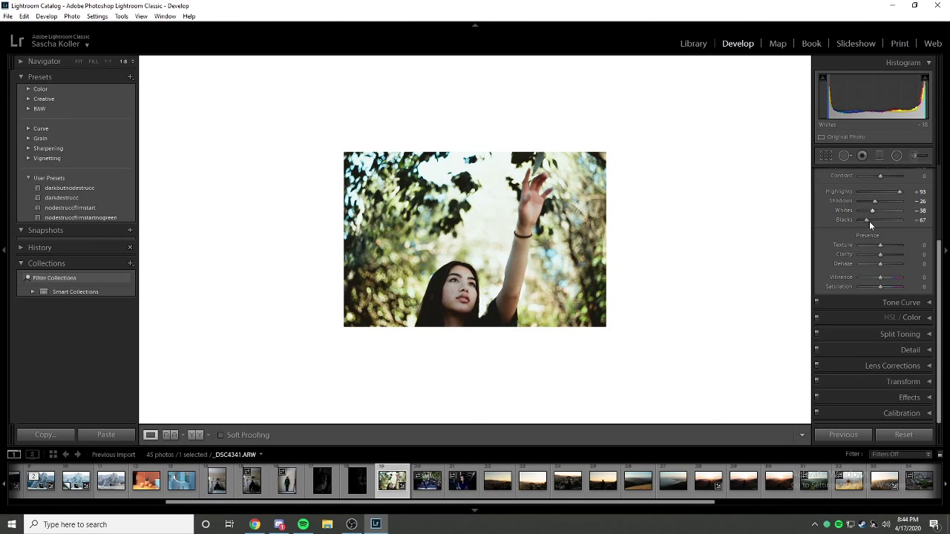
Try cropping the portrait of the woman reaching up to a 16 x 9 aspect ratio.
left_click(561, 315)
left_click(826, 155)
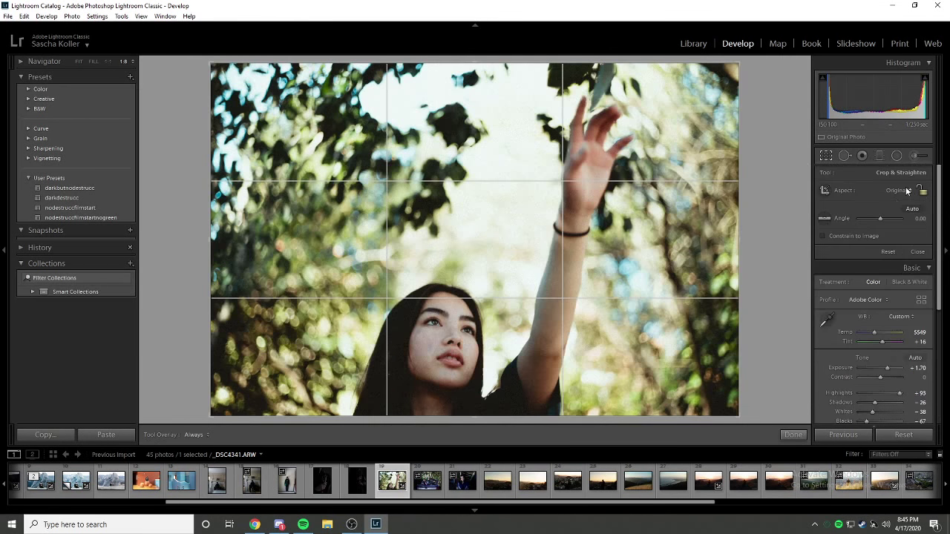
left_click(906, 191)
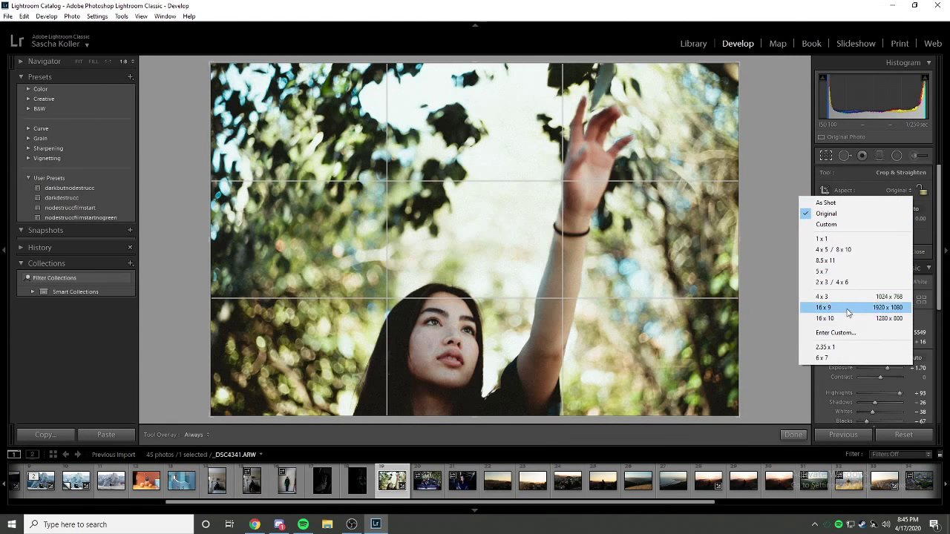
left_click(837, 310)
key("Return")
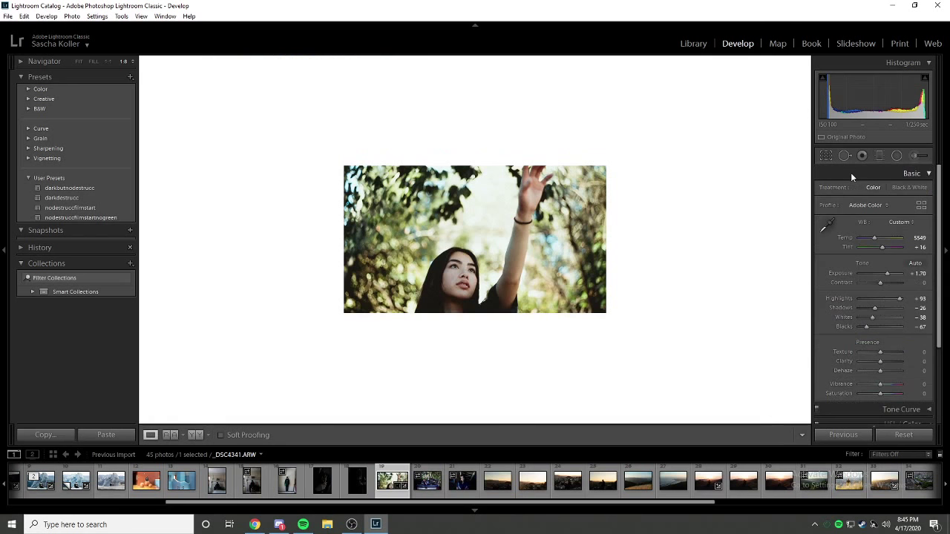
Restore the portrait's crop to the Original aspect ratio.
left_click(824, 157)
left_click(906, 190)
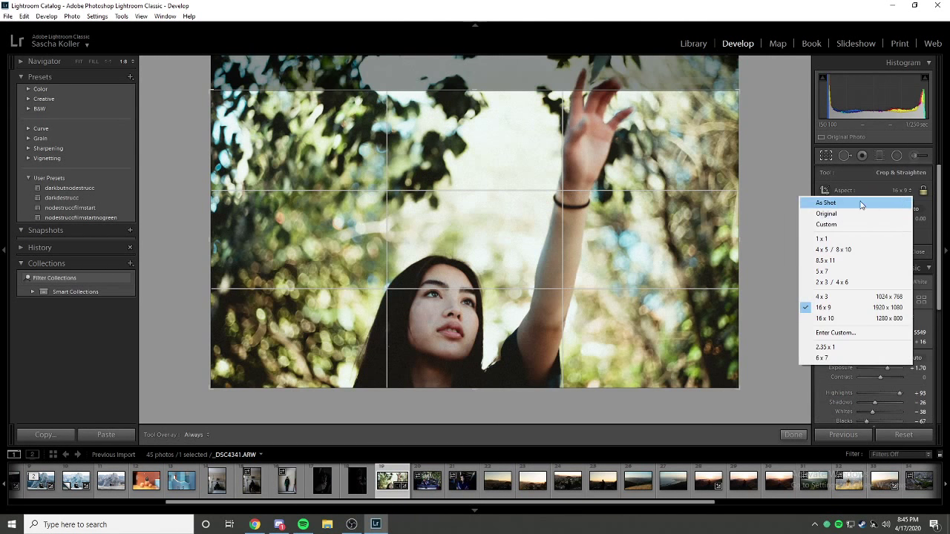
left_click(837, 216)
key("Return")
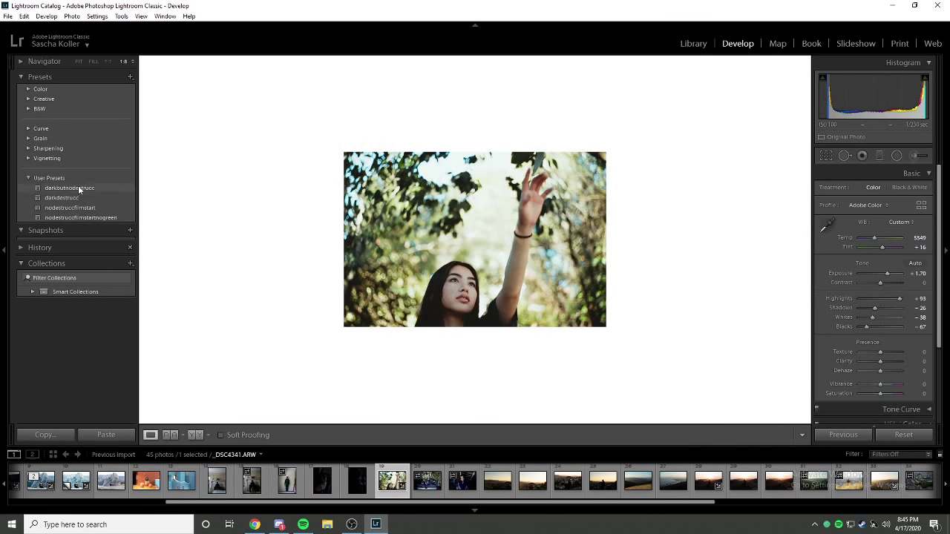
Open the dark portrait of the seated woman in the striped blue outfit and apply the darkbutnodestrucc preset.
left_click(287, 481)
left_click(465, 484)
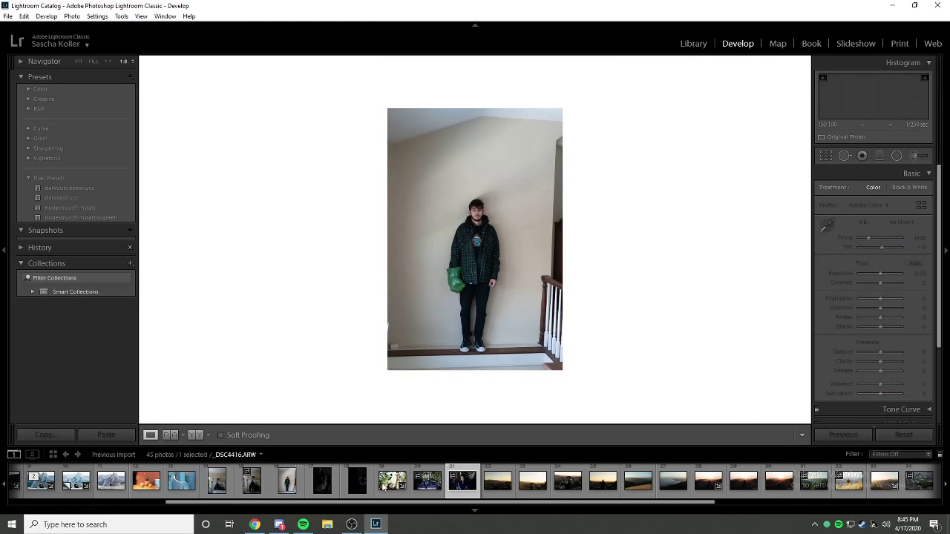
left_click(395, 486)
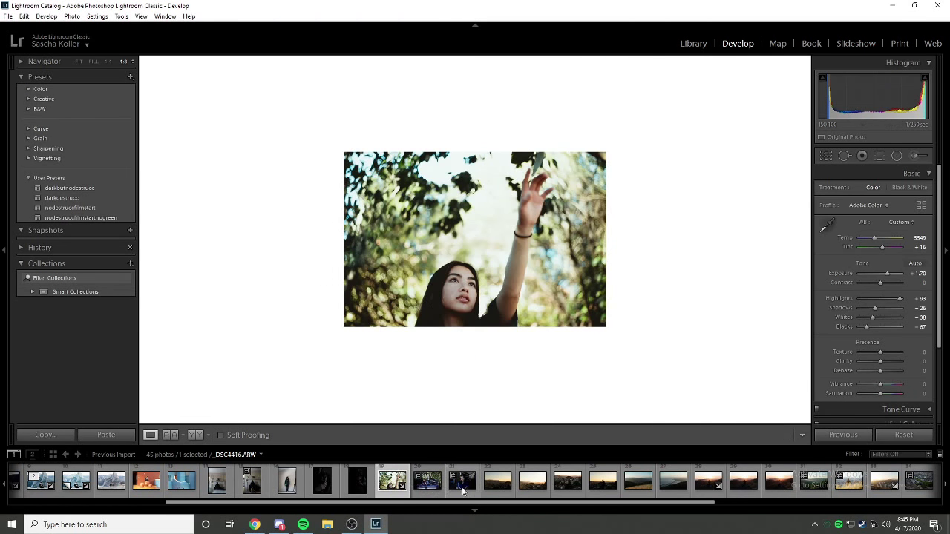
left_click(462, 486)
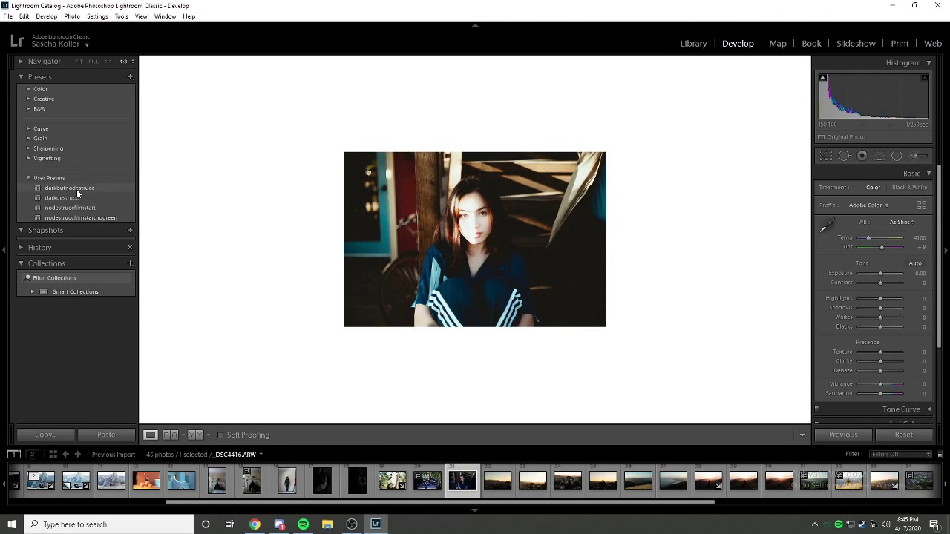
left_click(76, 188)
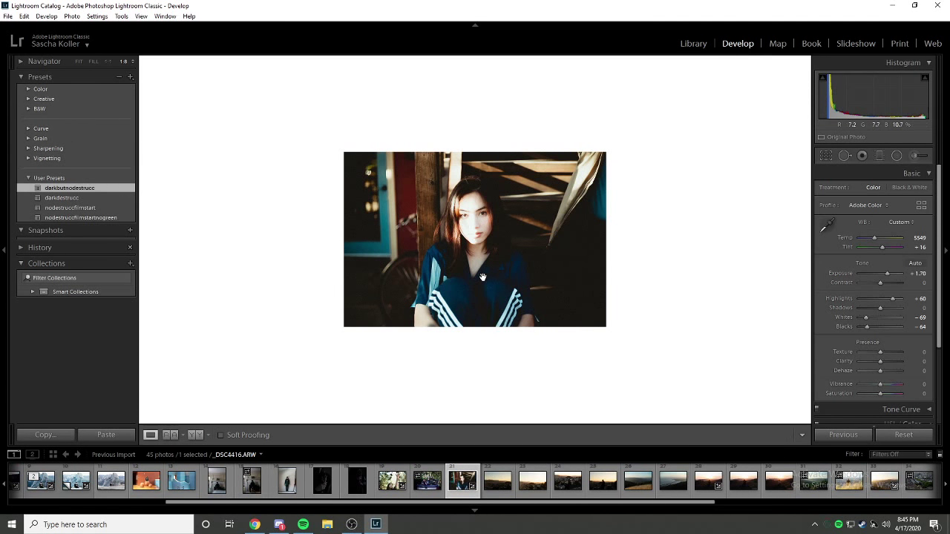
Set the seated woman's portrait's Exposure to +0.95, checking it against the before version and in a closer view.
left_click_drag(890, 274, 888, 278)
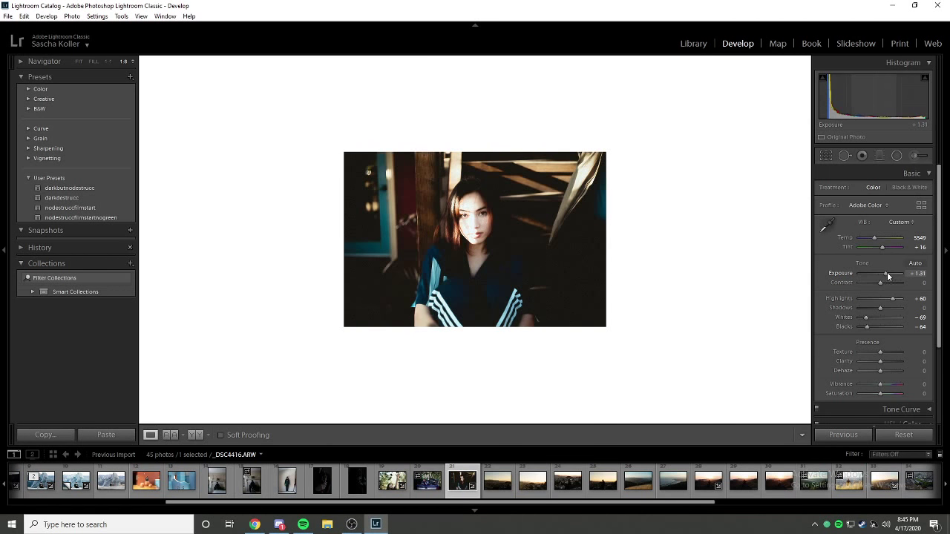
key("backslash")
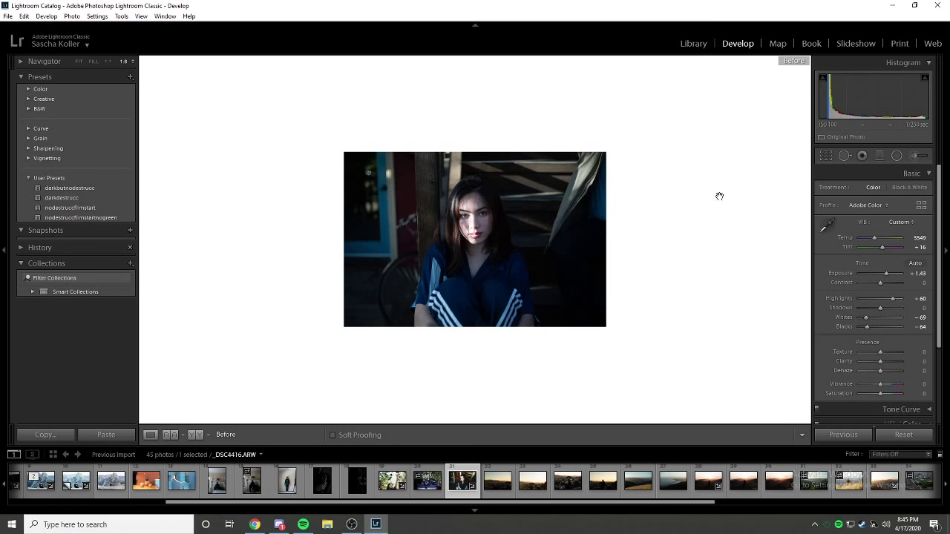
key("backslash")
left_click_drag(886, 274, 883, 273)
left_click(473, 223)
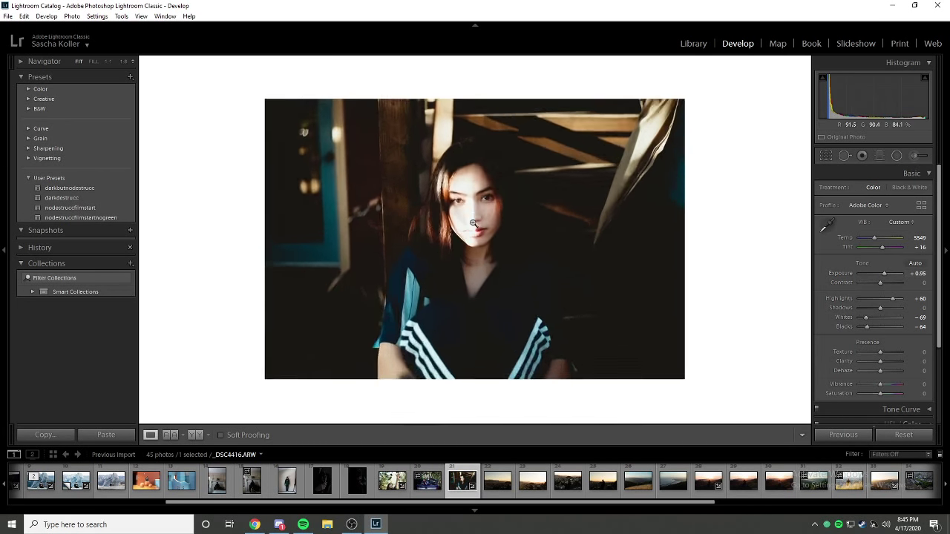
left_click(473, 222)
Set the seated woman's portrait's Blacks to -74, Shadows to -2 and Whites to -64.
left_click_drag(867, 327, 865, 327)
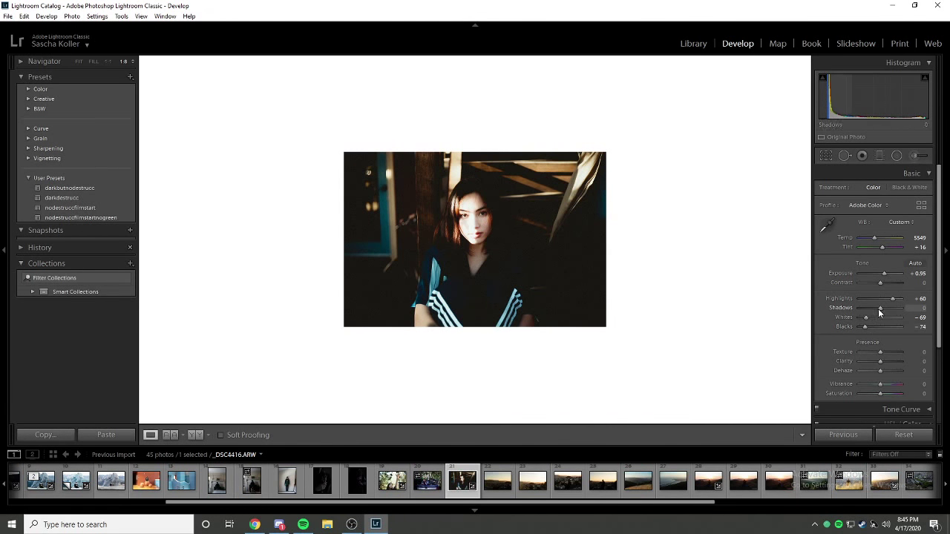
mouse_move(874, 308)
left_mouse_down()
mouse_move(882, 308)
mouse_move(867, 318)
left_mouse_up()
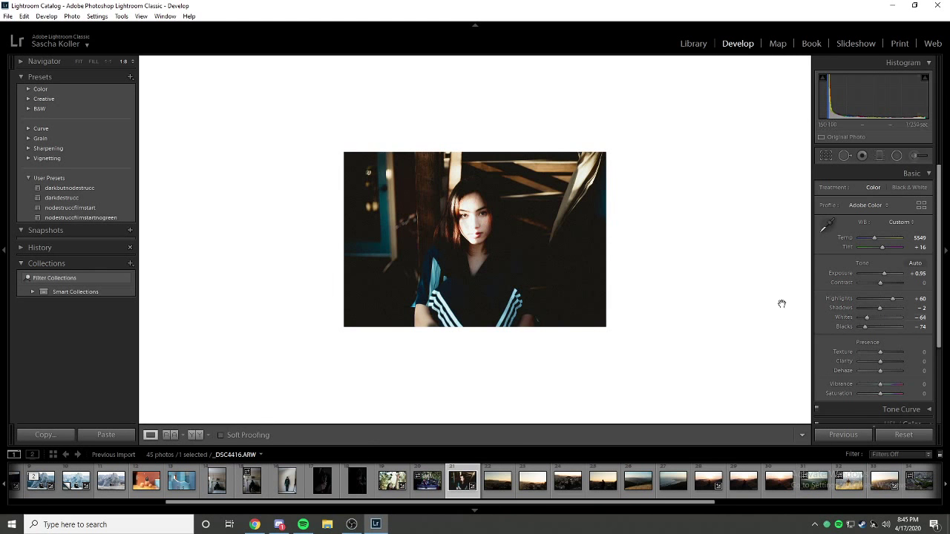
left_click(475, 248)
left_click(475, 249)
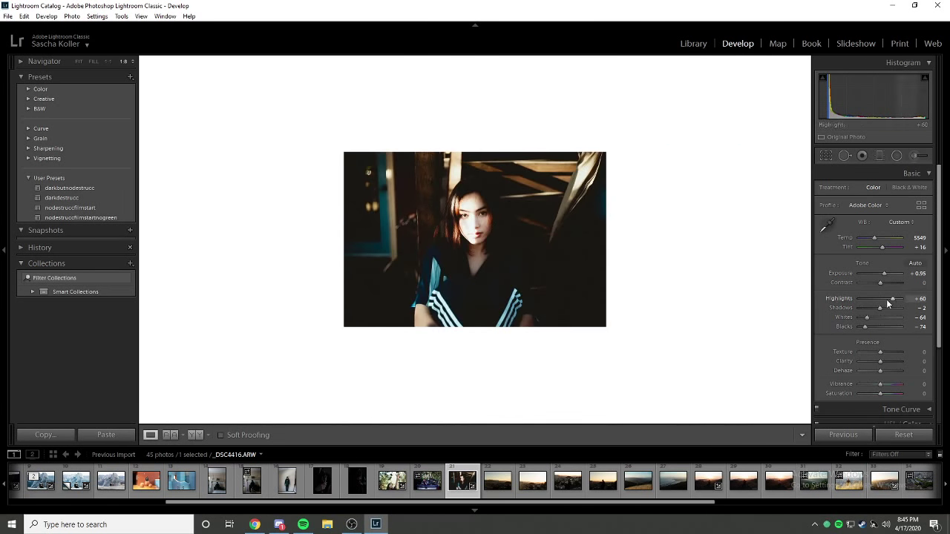
mouse_move(893, 298)
left_mouse_down()
mouse_move(853, 296)
mouse_move(893, 299)
left_mouse_up()
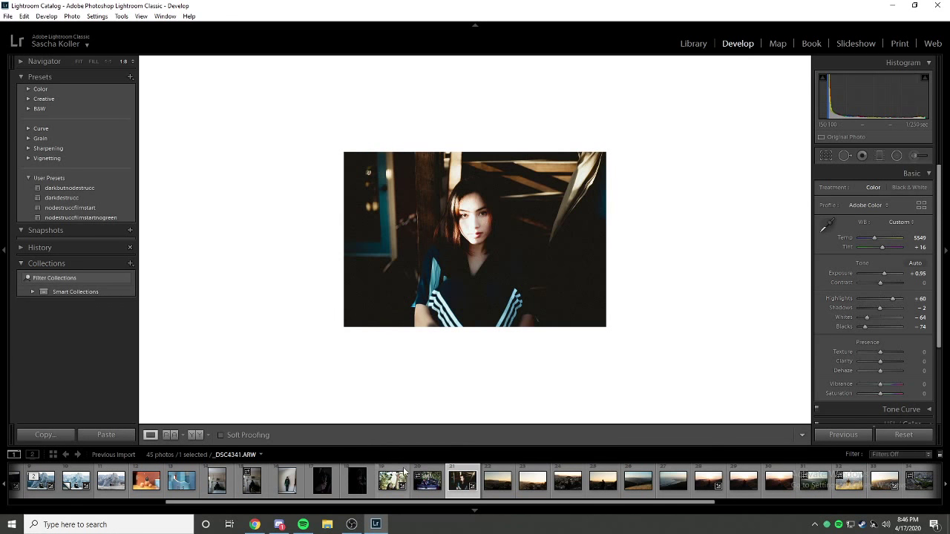
Browse the other imported photos, including the sunset, subway and frosty meadow shots, for another image to grade.
scroll(288, 483, "down", 5)
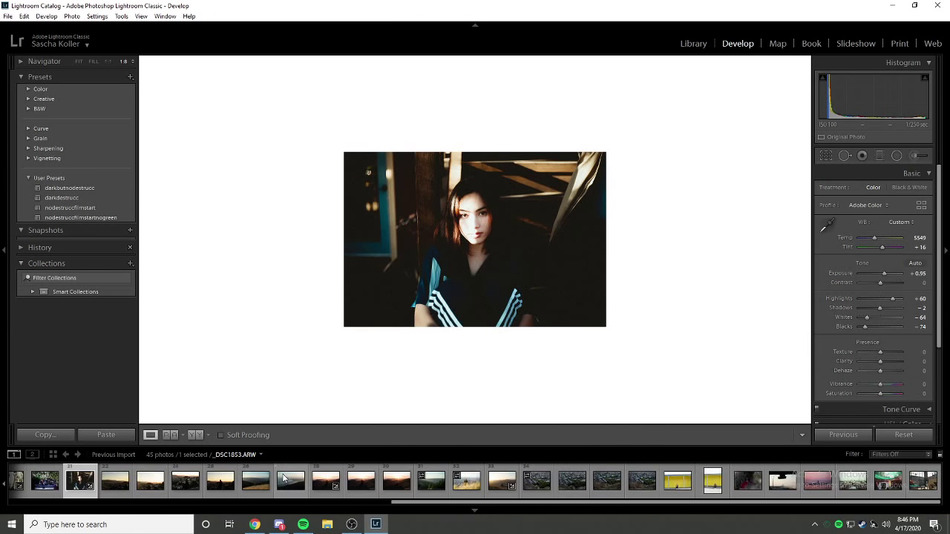
left_click(211, 491)
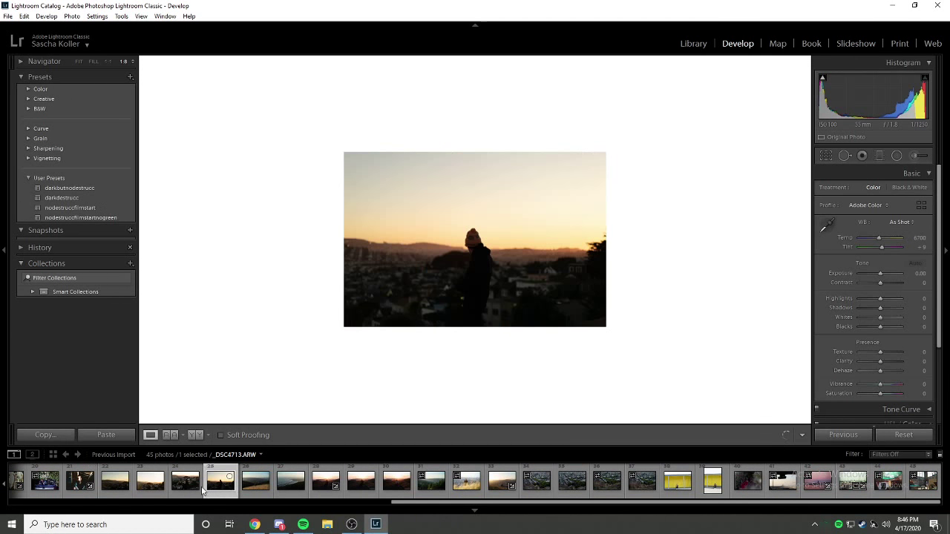
left_click(198, 486)
scroll(288, 487, "up", 8)
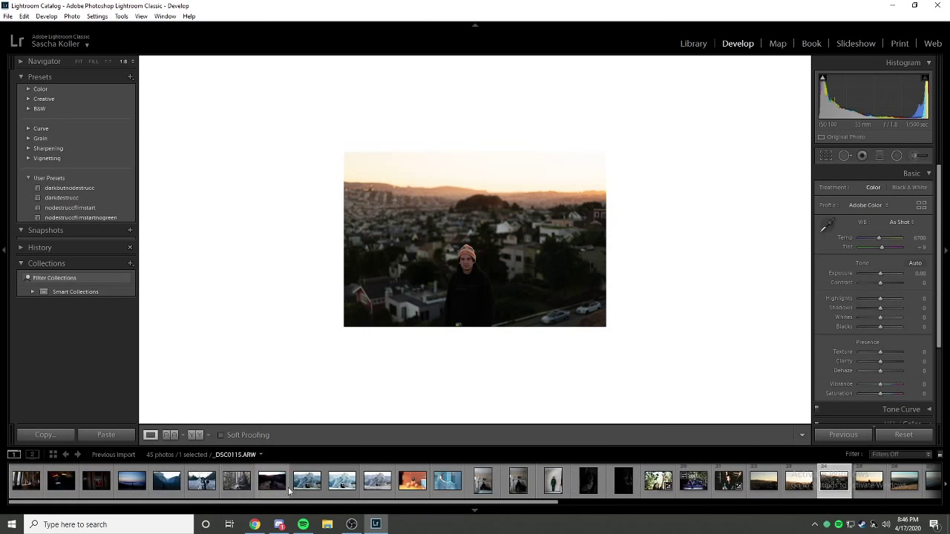
left_click(26, 482)
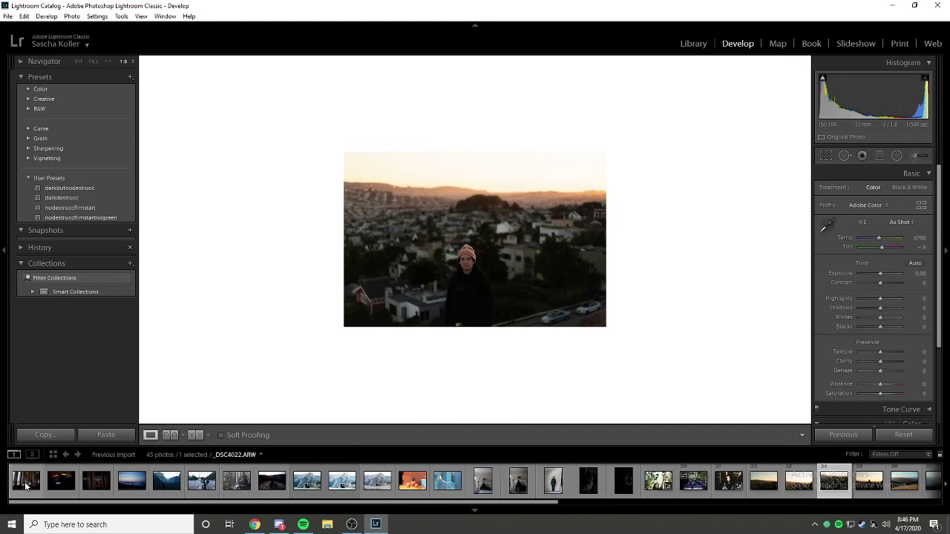
left_click(92, 487)
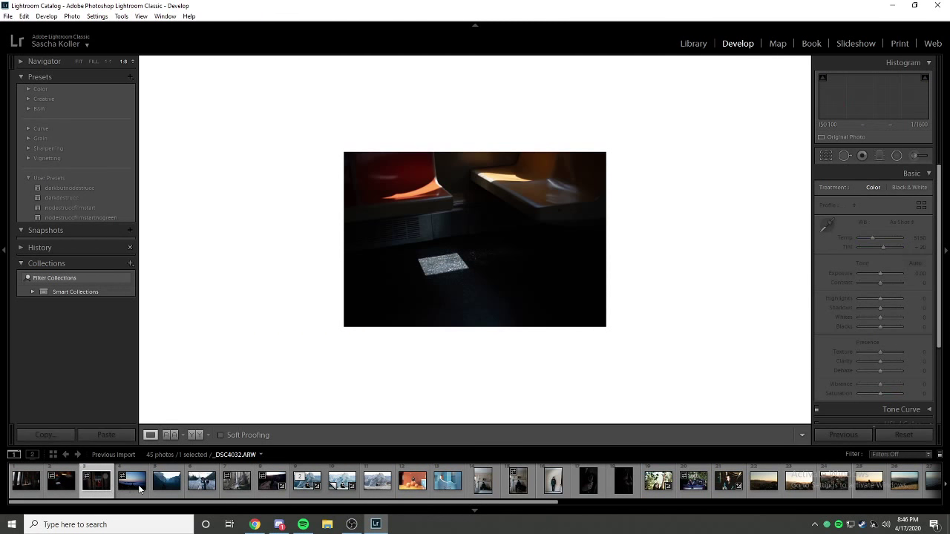
left_click(178, 485)
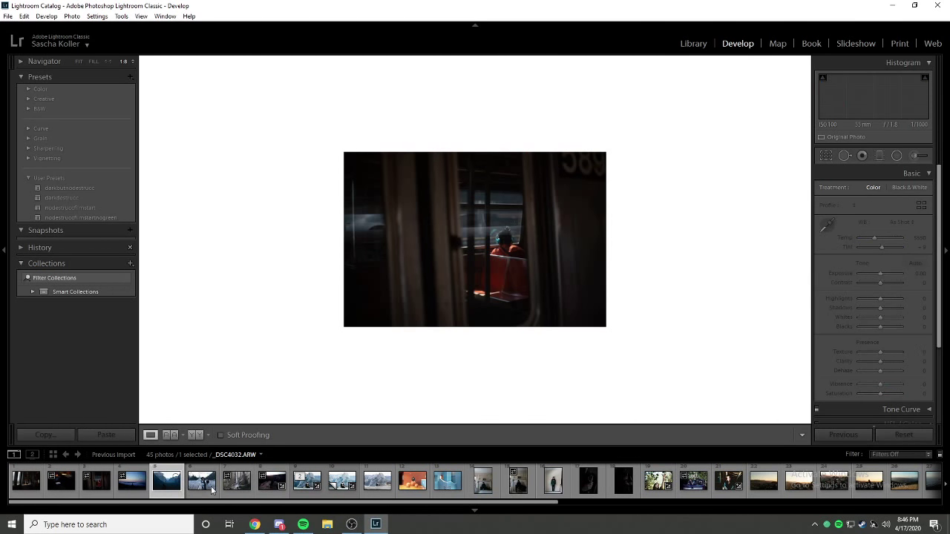
left_click(207, 488)
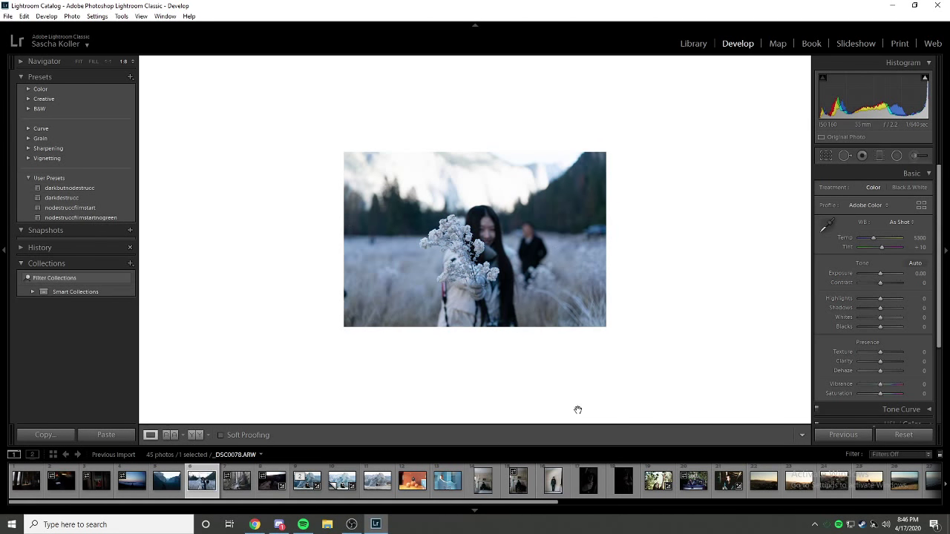
Try the darkbutnodestrucc preset with Exposure at 0 on the orange ball photo, and reset all its adjustments.
left_click(430, 480)
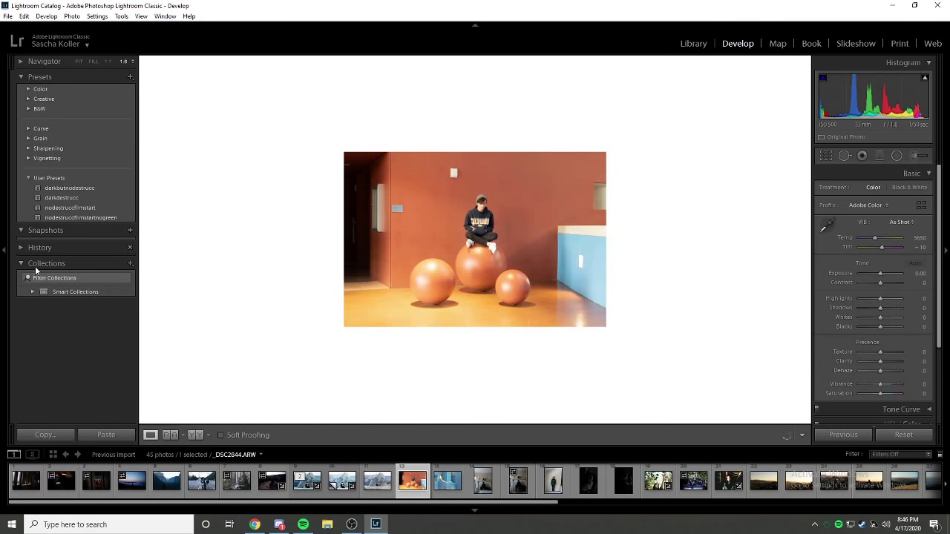
left_click(74, 191)
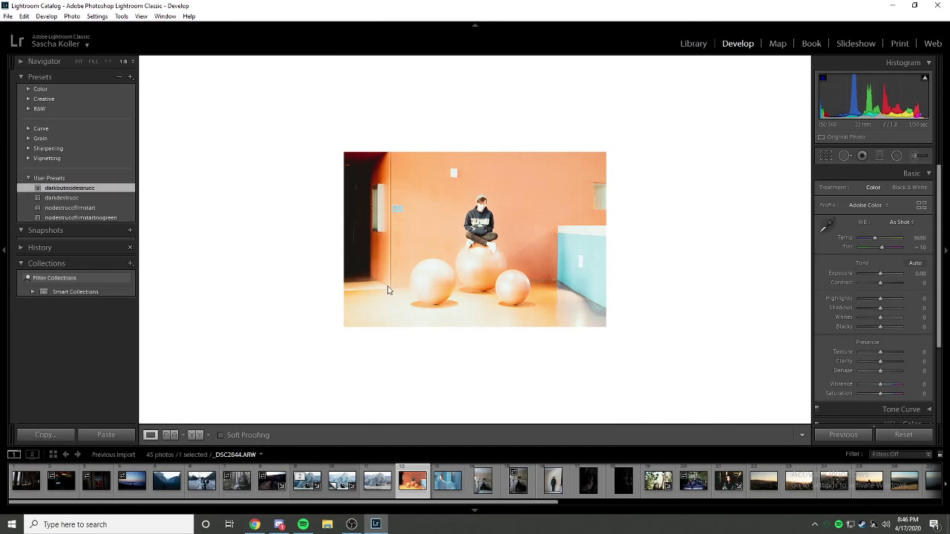
double_click(841, 274)
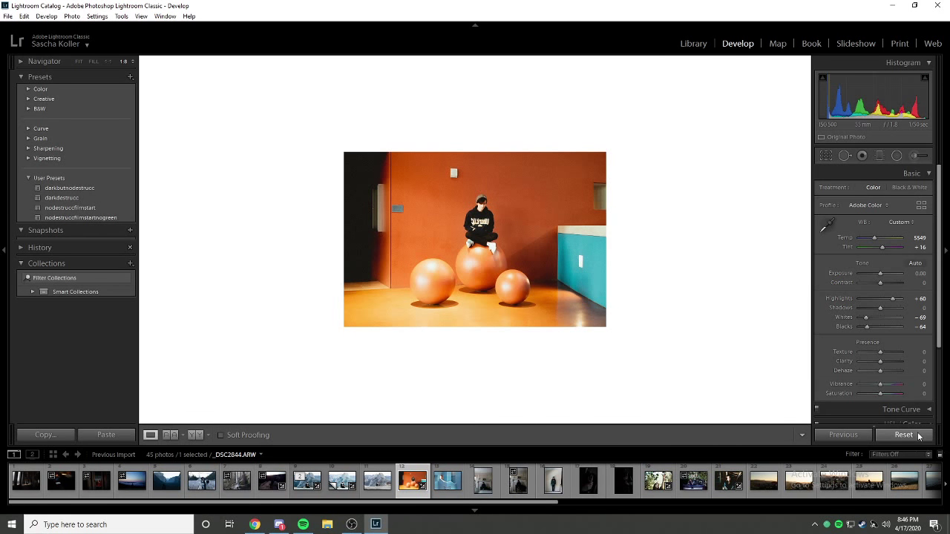
left_click(904, 435)
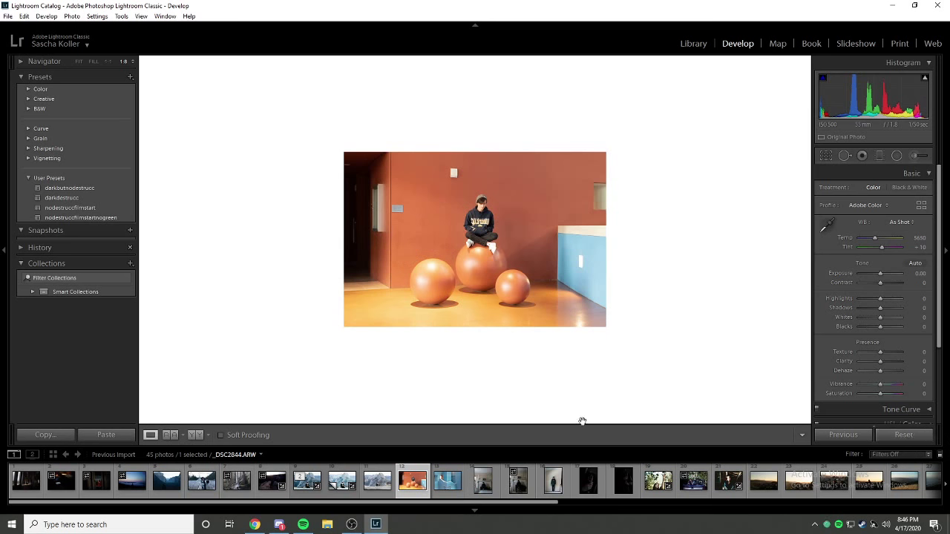
Return to the portrait of the seated woman in the striped outfit and set its Clarity to +14.
left_click(658, 483)
left_click(729, 481)
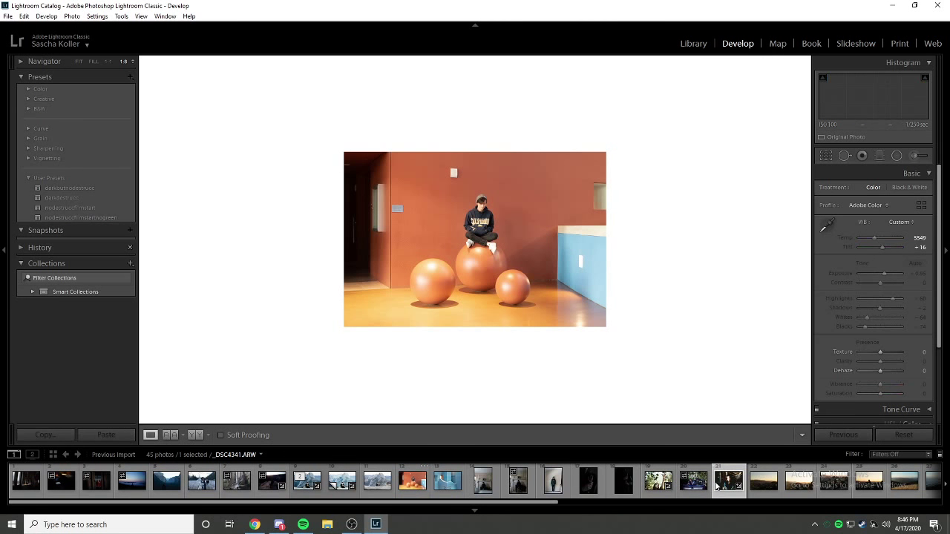
left_click(880, 155)
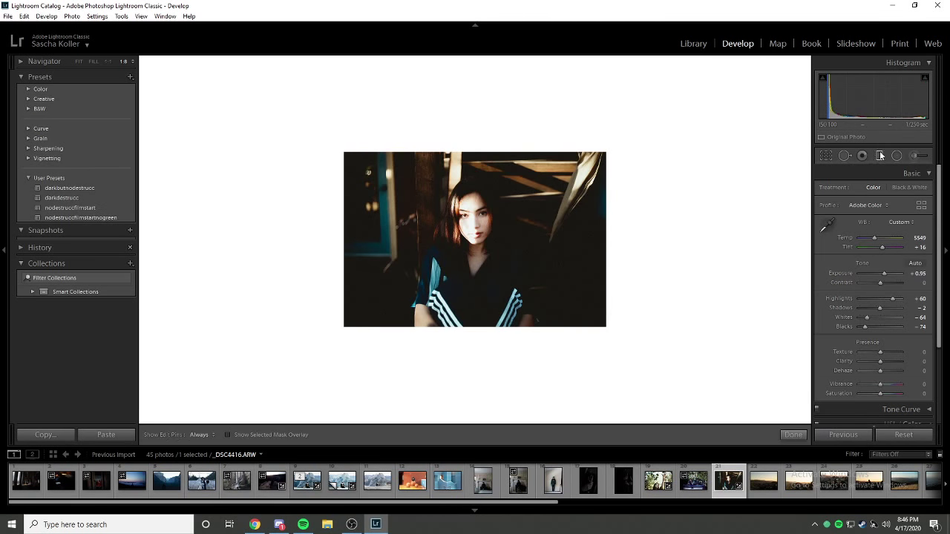
left_click(880, 155)
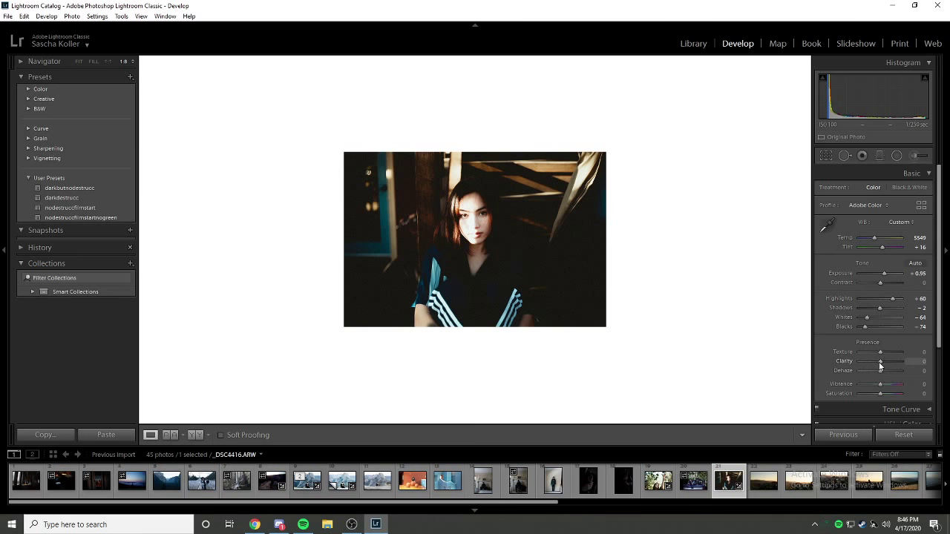
left_click_drag(873, 362, 875, 361)
left_click(481, 225)
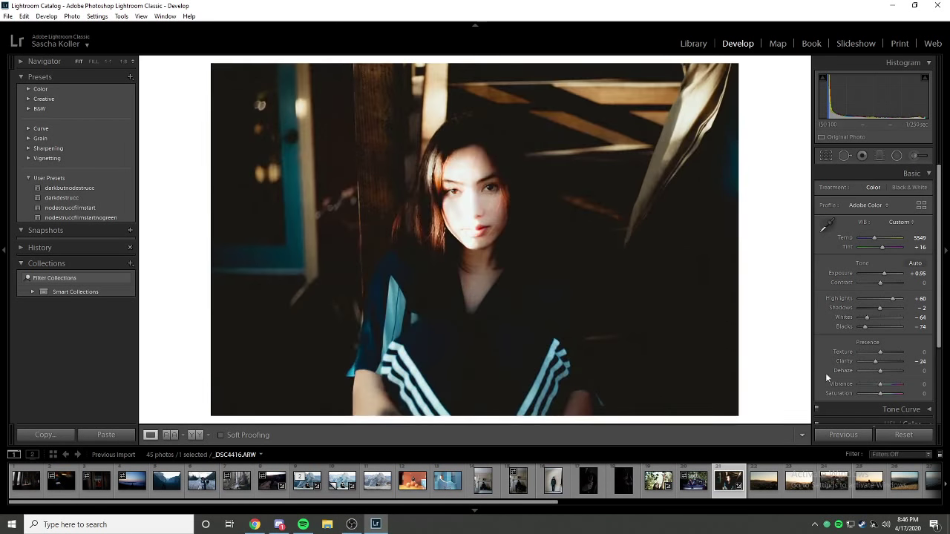
left_click_drag(876, 362, 883, 360)
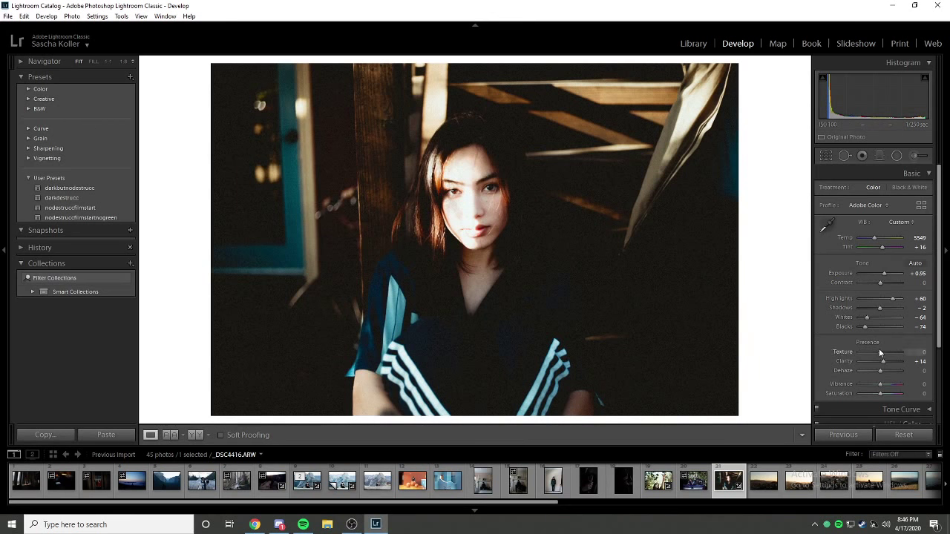
left_click(123, 61)
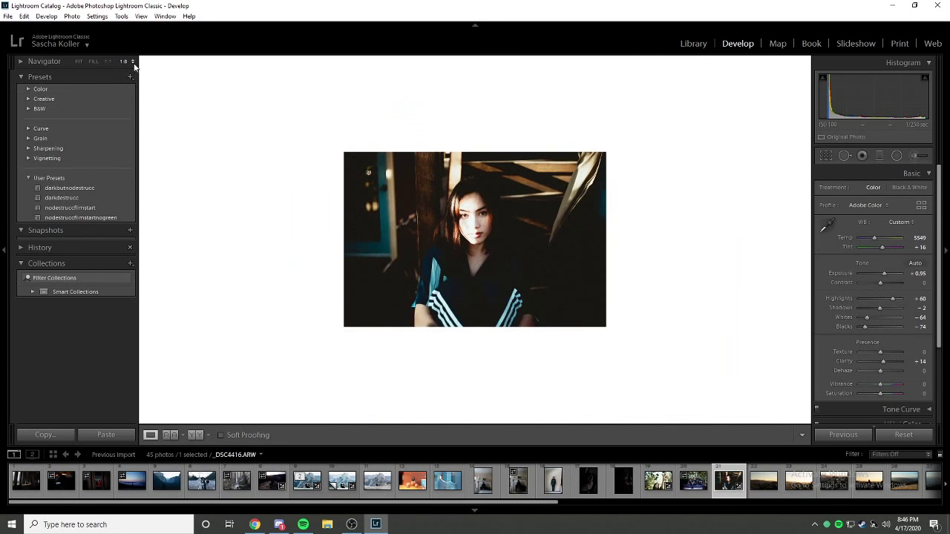
Inspect the seated woman's eye at 4:1 and 3:1 magnification, and return to the whole portrait.
left_click(132, 61)
left_click(107, 151)
left_click_drag(486, 179, 668, 371)
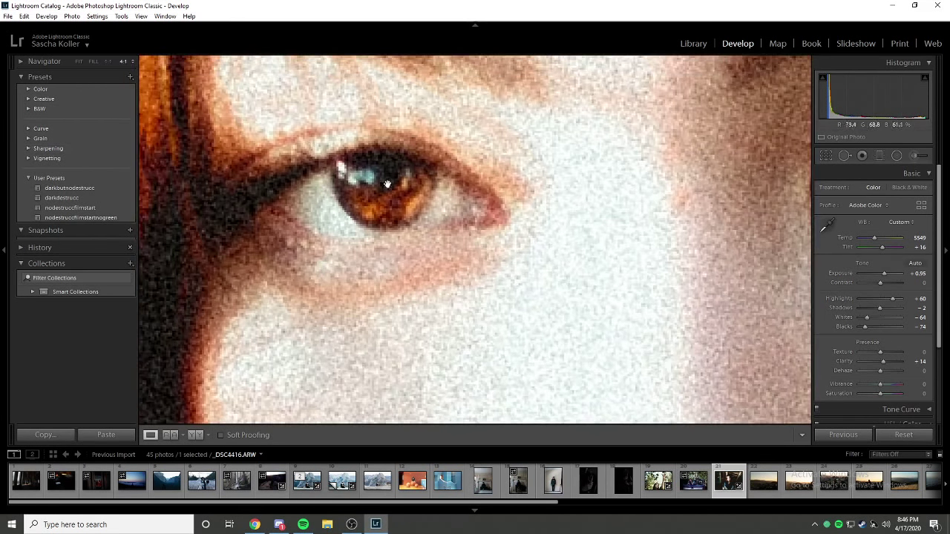
left_click(130, 62)
left_click(104, 136)
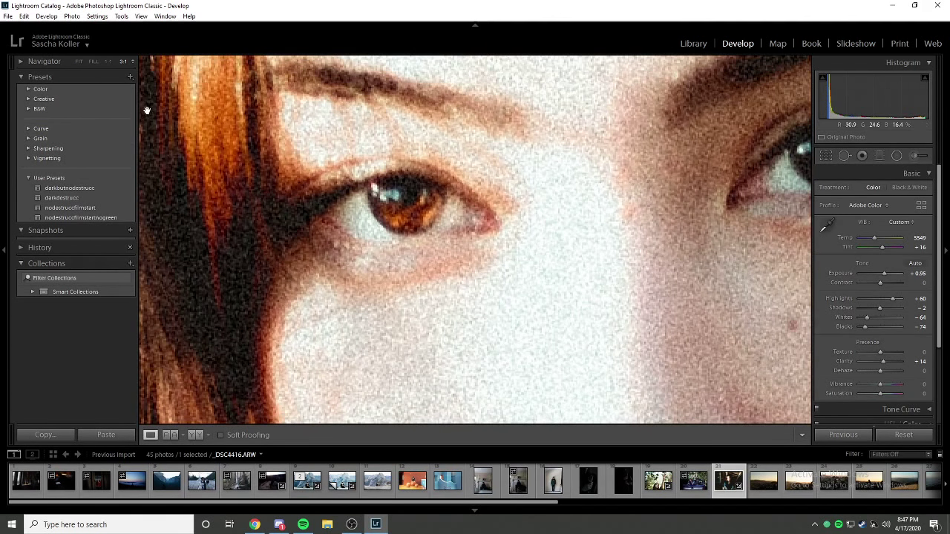
left_click(130, 61)
left_click(103, 117)
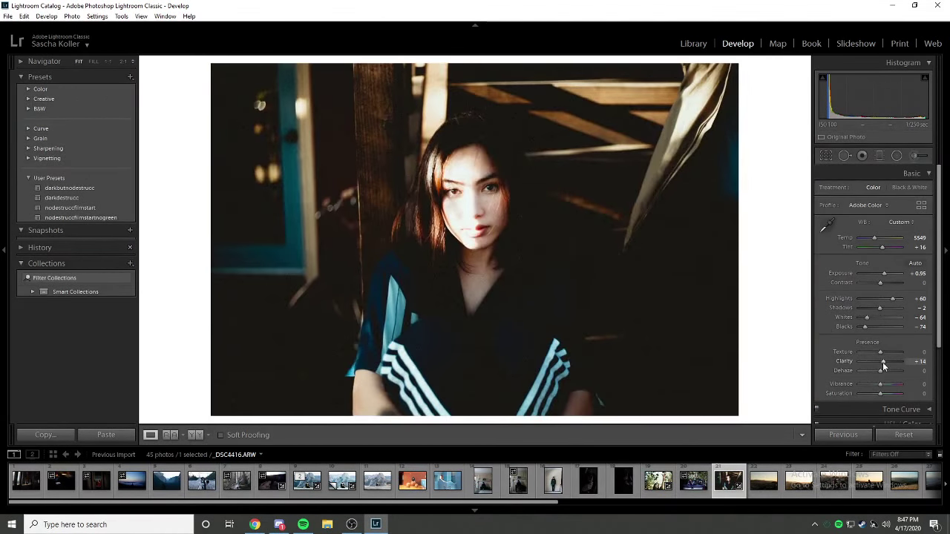
Set the seated woman's portrait's Clarity to -19, Dehaze to -10 and Highlights to +26.
left_click_drag(883, 362, 879, 372)
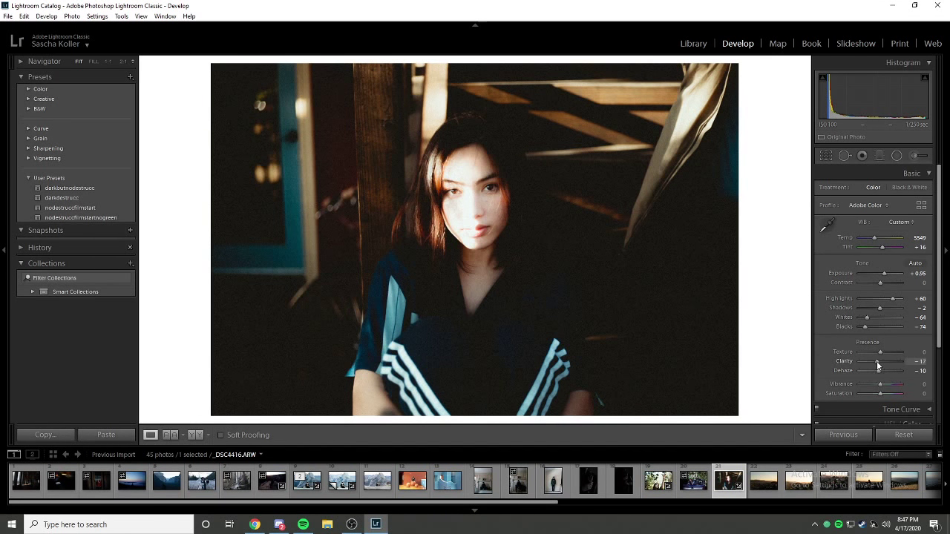
left_click_drag(877, 361, 876, 361)
left_click_drag(892, 301, 884, 297)
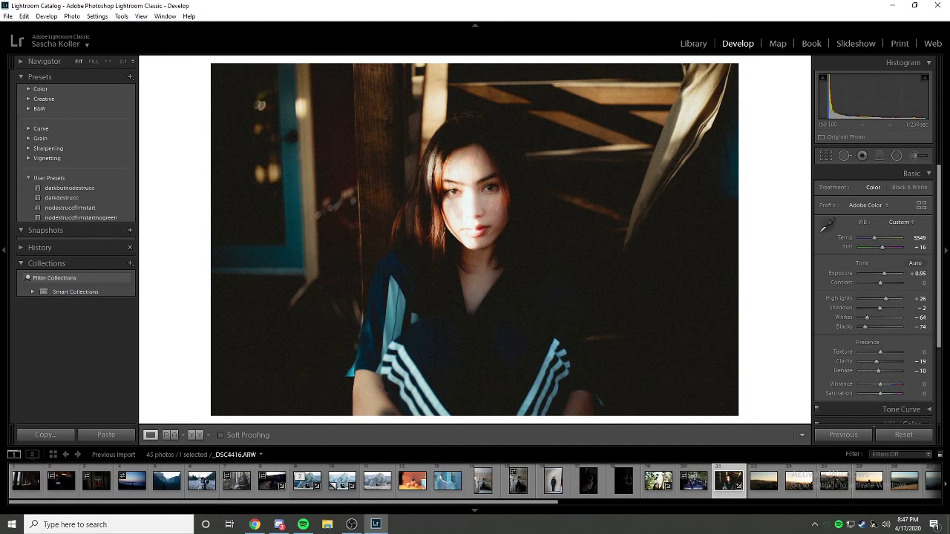
key("alt+Tab")
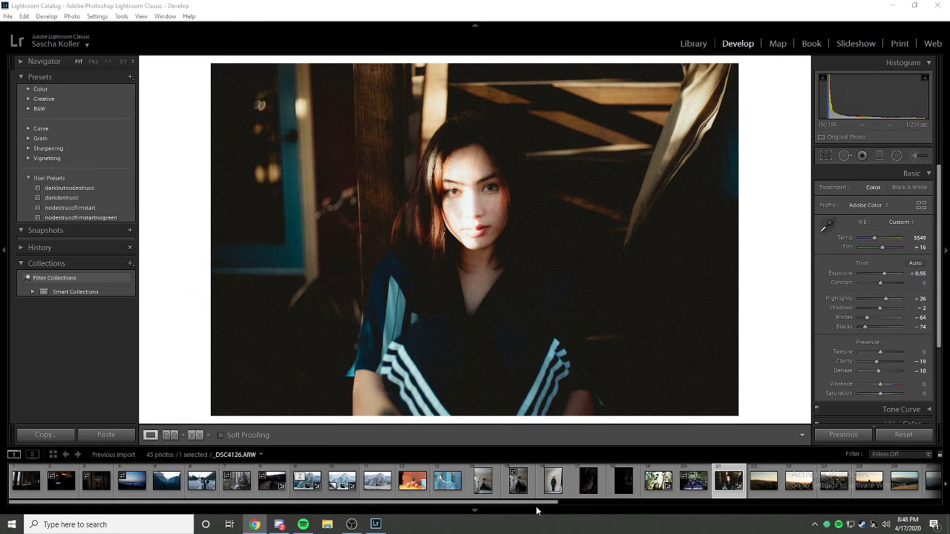
Open the photo of the blond man in sunglasses above the city and straighten it automatically with the Crop tool.
left_click_drag(512, 502, 786, 510)
left_click(657, 483)
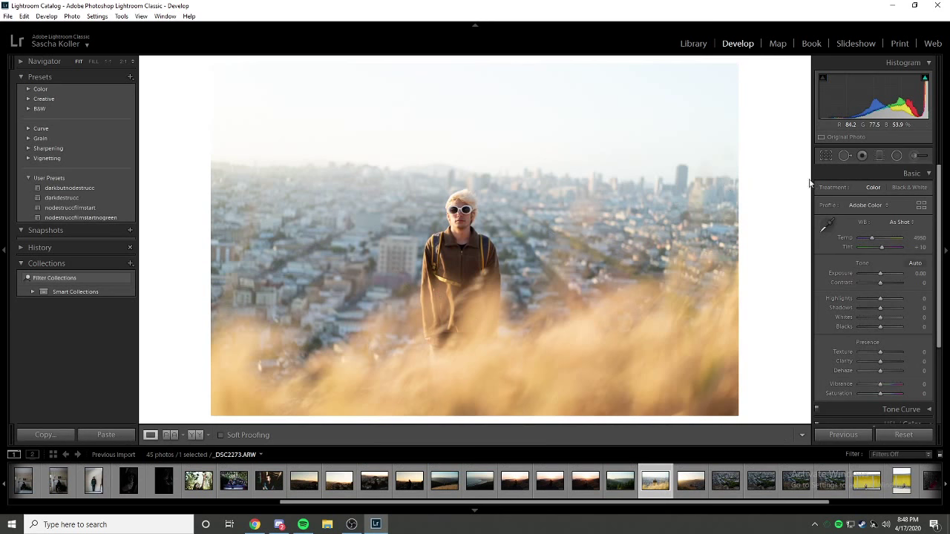
left_click(827, 155)
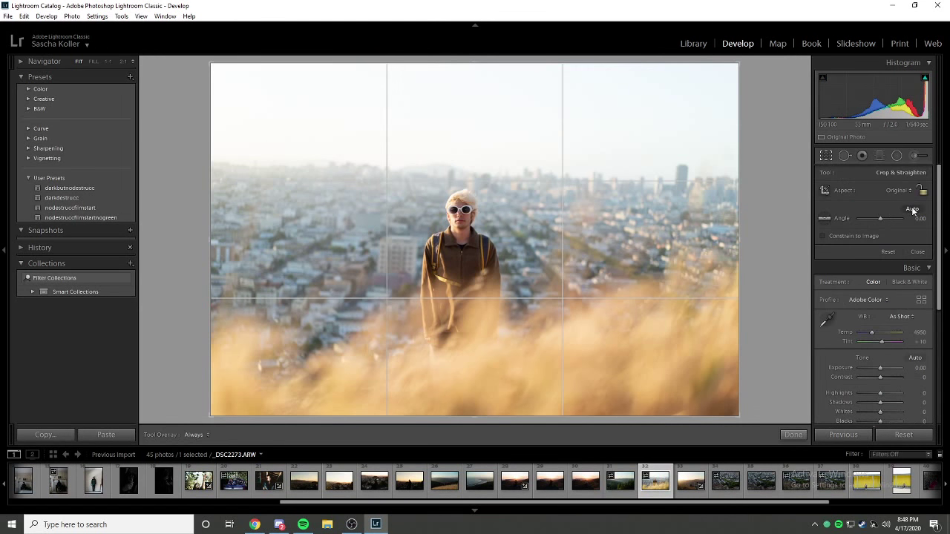
left_click(828, 158)
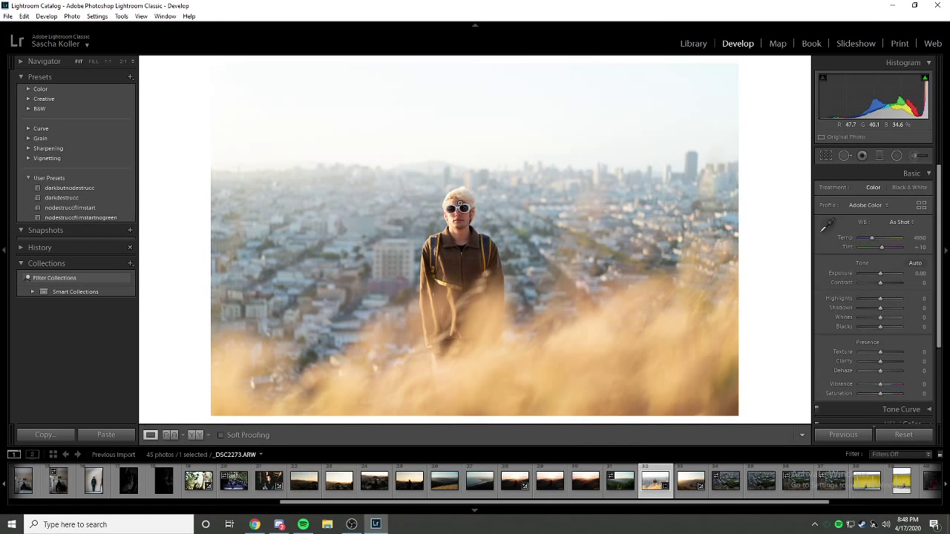
Apply the darkbutnodestrucc preset to the hillside portrait and set Highlights to +52 and Whites to -90.
left_click(78, 187)
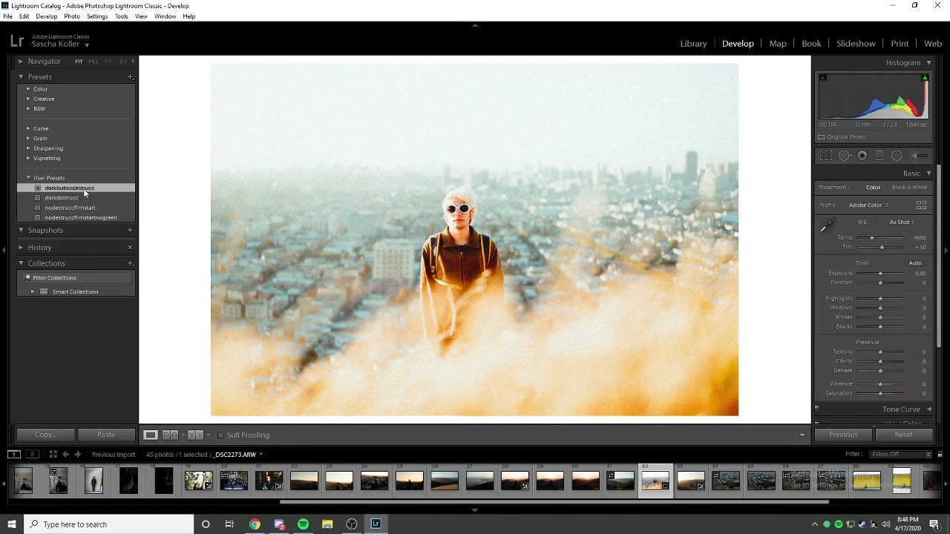
left_click_drag(892, 299, 864, 318)
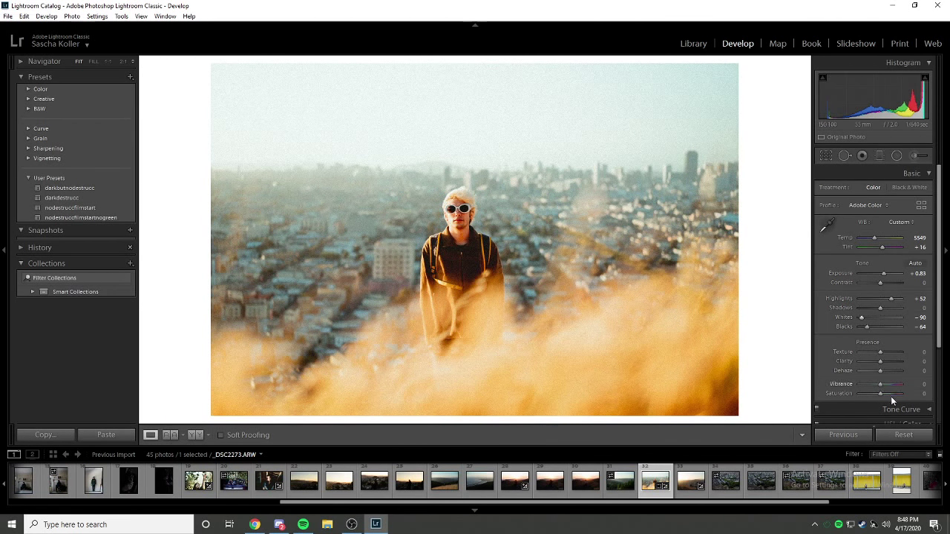
Set the hillside portrait's yellow Saturation to -100 and yellow Luminance to +33, and raise the red Luminance.
scroll(891, 397, "down", 2)
left_click(905, 377)
scroll(862, 392, "down", 1)
left_click(852, 367)
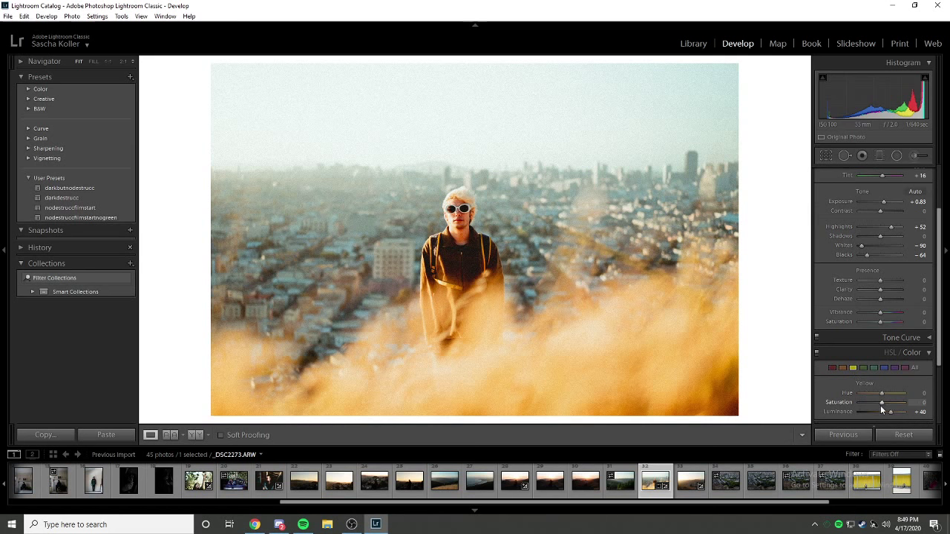
mouse_move(880, 404)
left_mouse_down()
mouse_move(857, 401)
mouse_move(887, 411)
left_mouse_up()
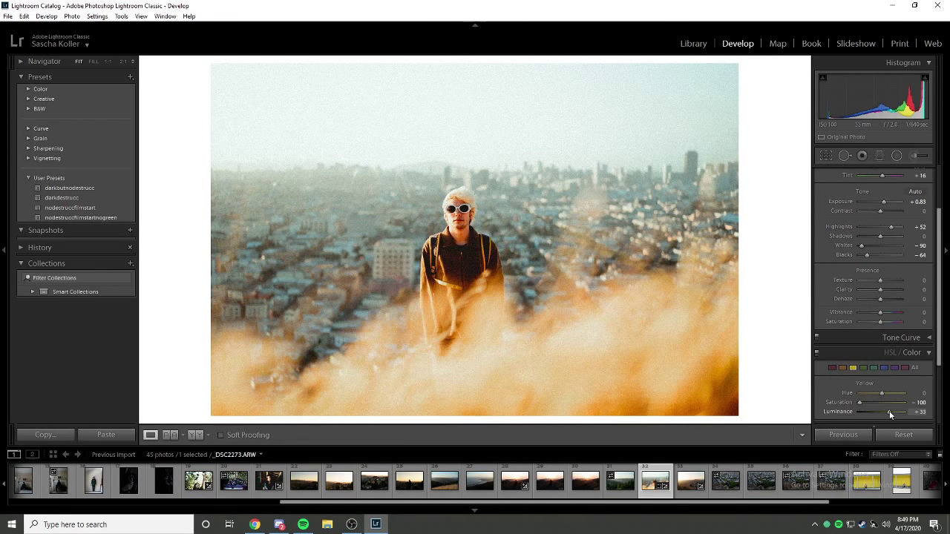
left_click(832, 367)
mouse_move(886, 412)
left_mouse_down()
mouse_move(866, 403)
mouse_move(895, 410)
left_mouse_up()
left_click(924, 354)
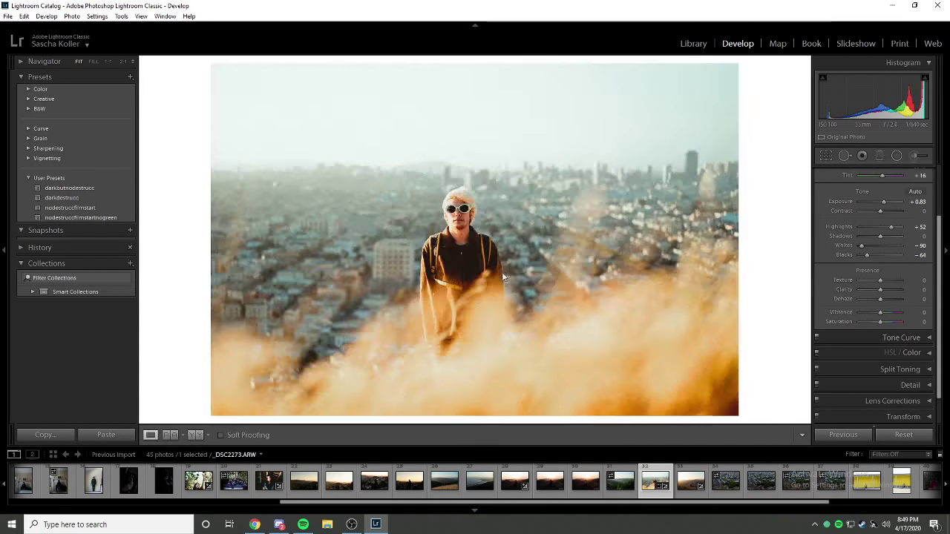
Compare the hillside portrait side by side with its original and set Whites to -74, Shadows to +26 and Highlights to +71.
key("y")
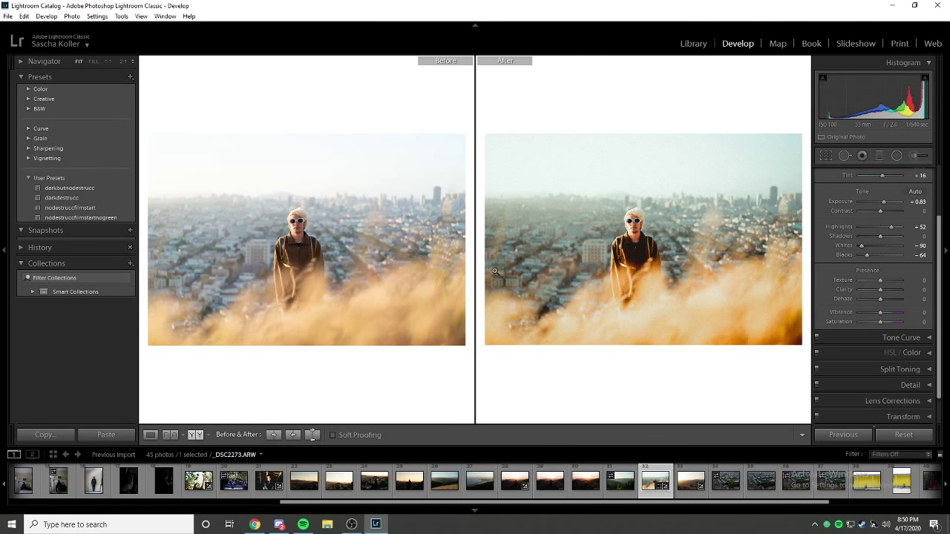
left_click(910, 526)
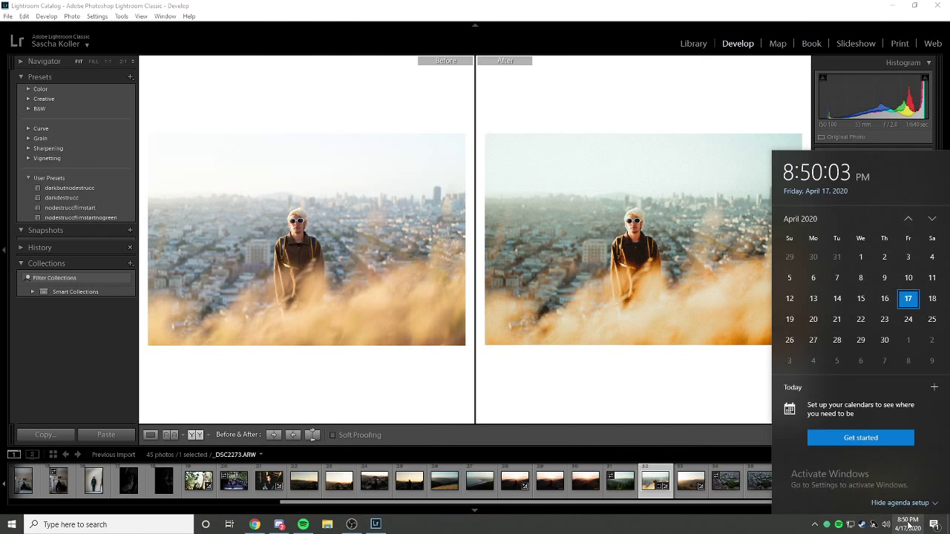
left_click(910, 526)
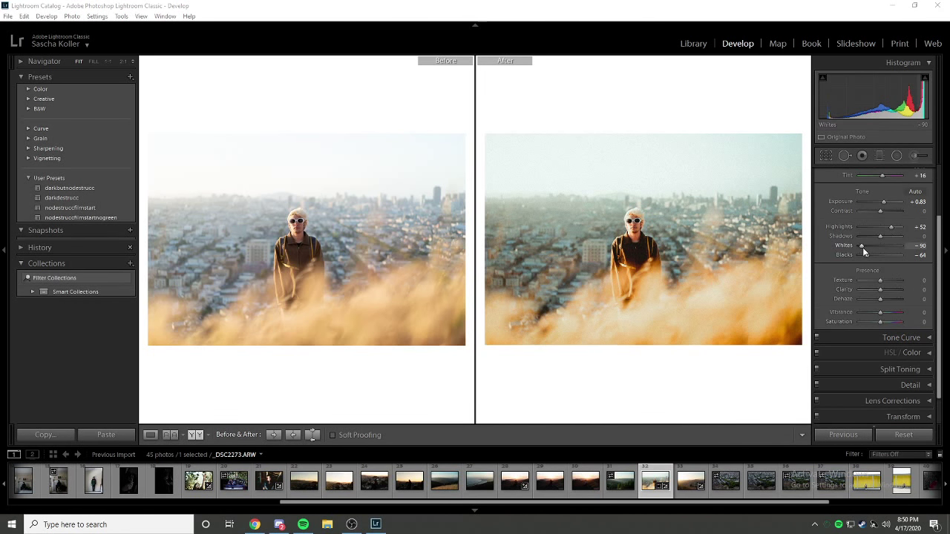
left_click_drag(863, 247, 899, 229)
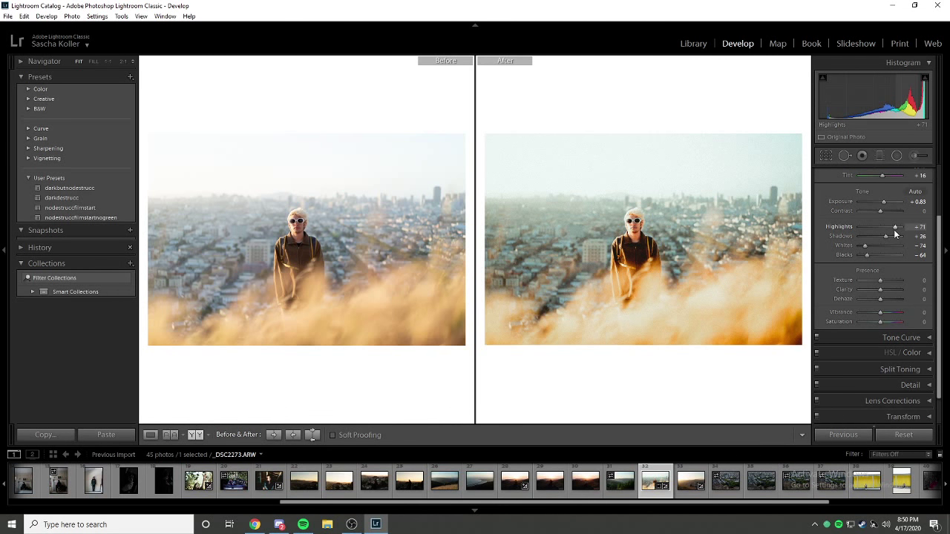
Return to the single-photo view, compare the hillside portrait with its unedited version, and check the man up close.
key("y")
key("backslash")
key("backslash")
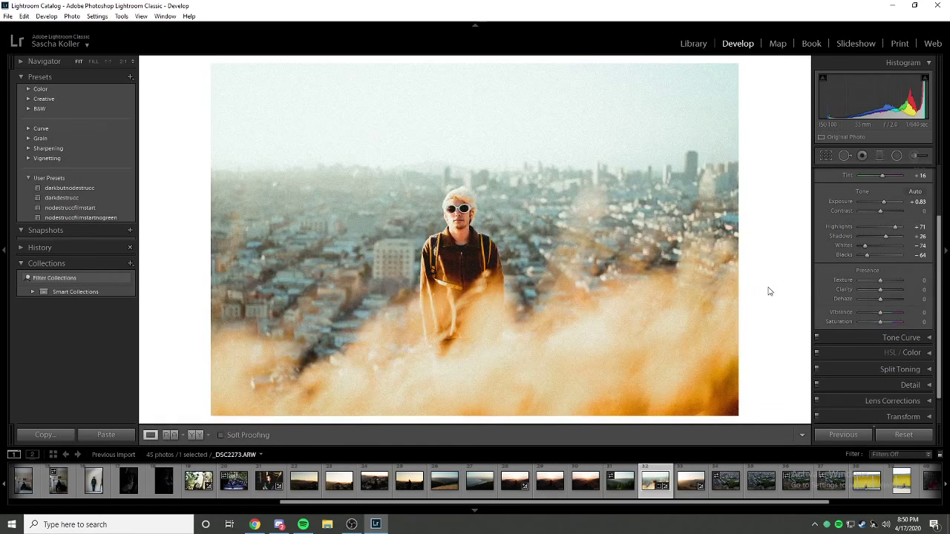
key("backslash")
key("backslash")
key("backslash")
key("backslash")
left_click(490, 221)
left_click(490, 221)
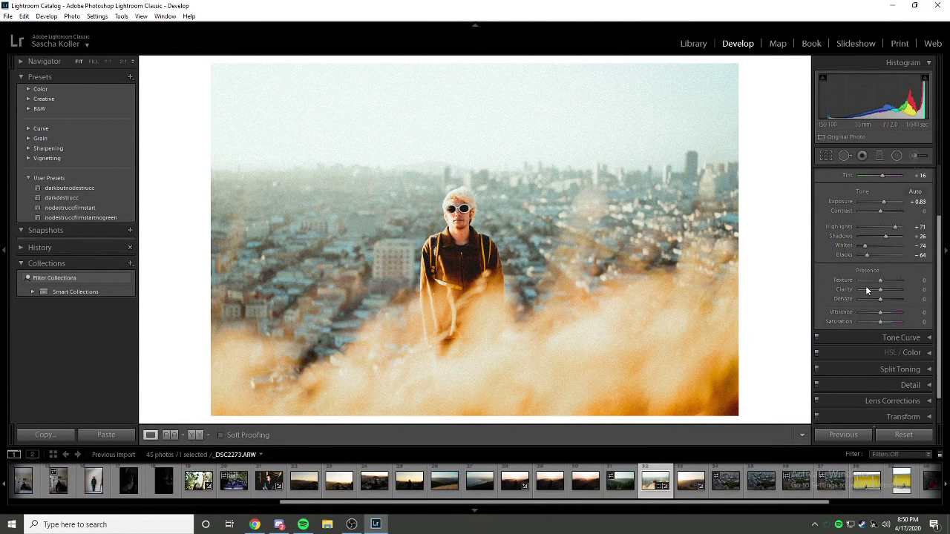
Set the hillside portrait's Grain Amount to 64 and check the grain on the man up close.
scroll(901, 394, "down", 2)
left_click(901, 397)
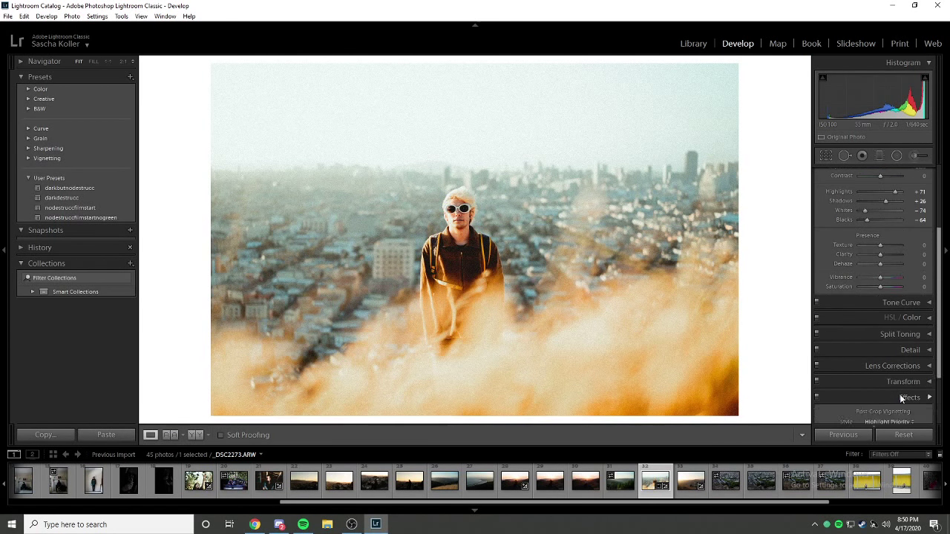
left_click_drag(861, 380, 888, 381)
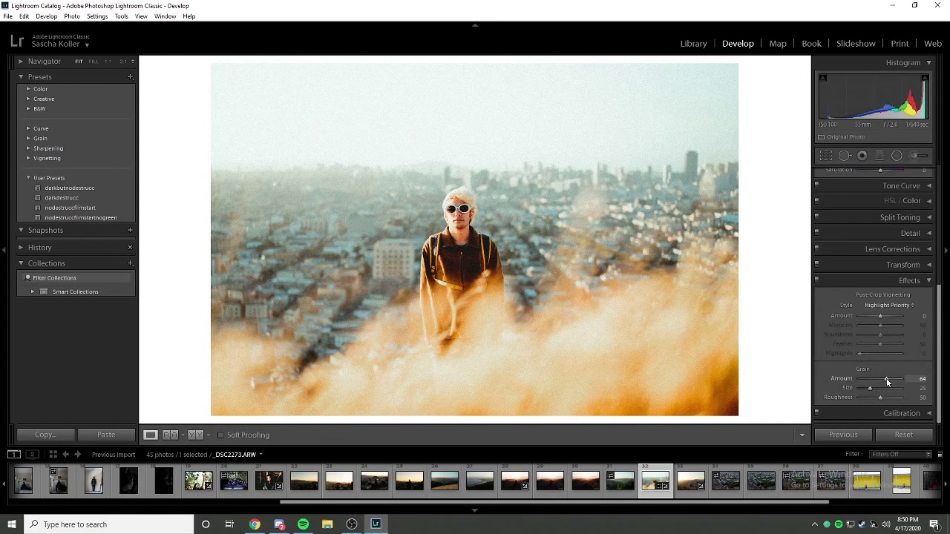
left_click(909, 281)
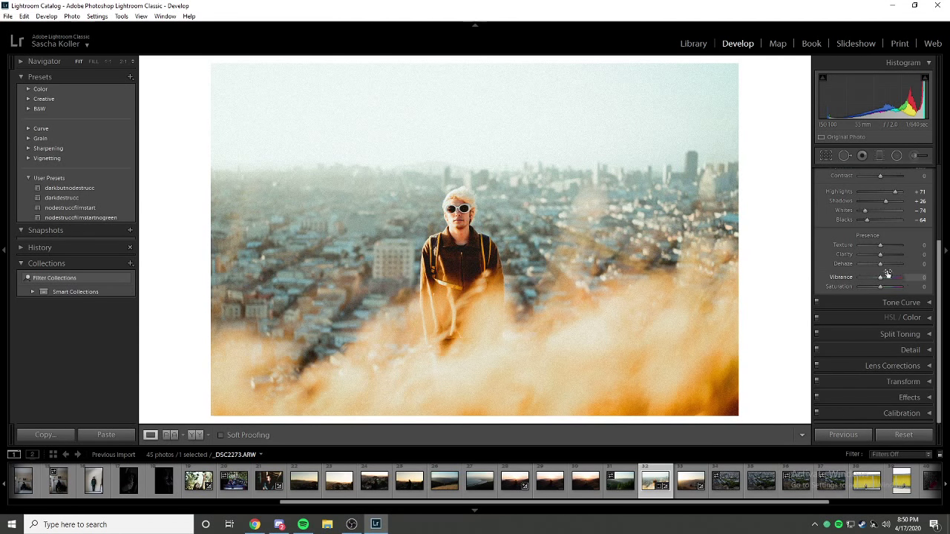
left_click(458, 223)
left_click(617, 291)
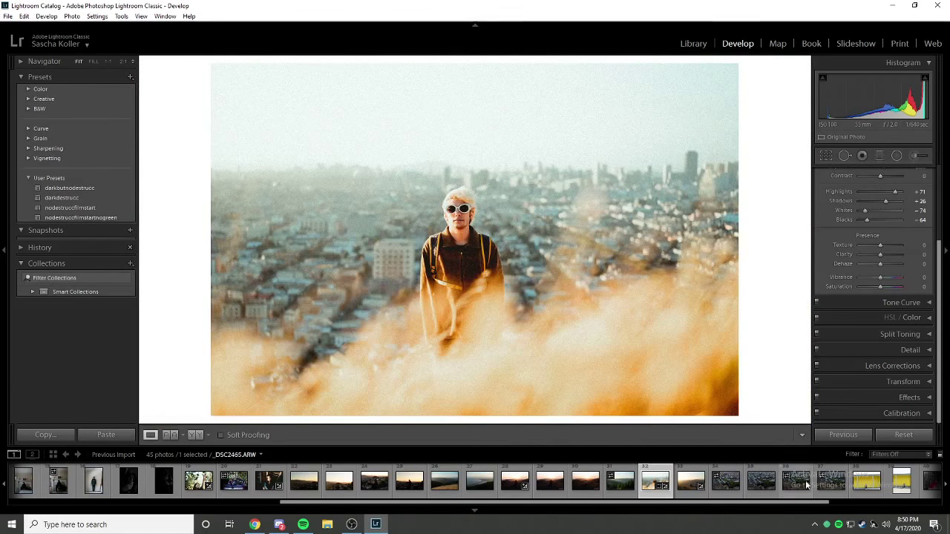
Reset all adjustments of the hillside portrait and rotate its crop to an angle of -2.35.
left_click(903, 434)
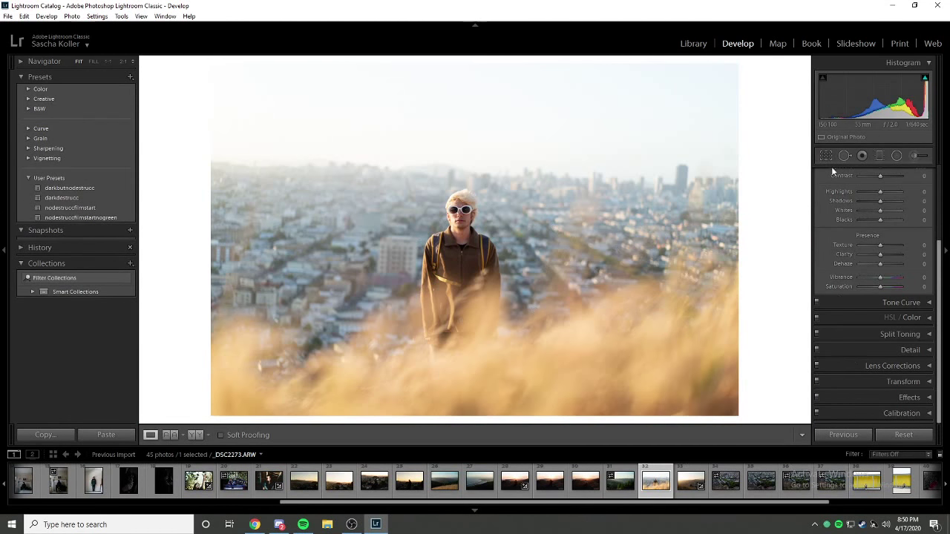
key("r")
left_click_drag(646, 193, 478, 199)
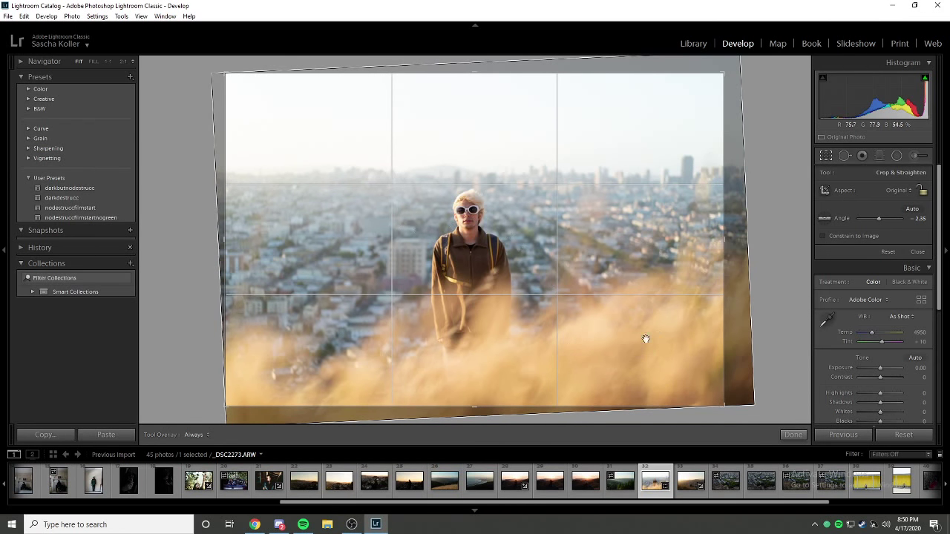
key("Return")
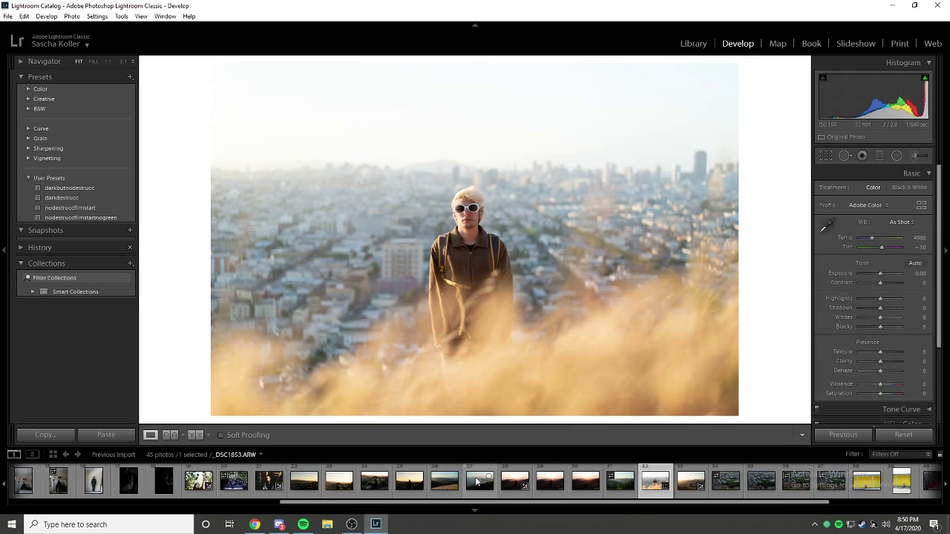
Look through the sunset cityscape photos and open the warehouse photo of the elderly man sitting on a chair.
scroll(477, 482, "right", 3)
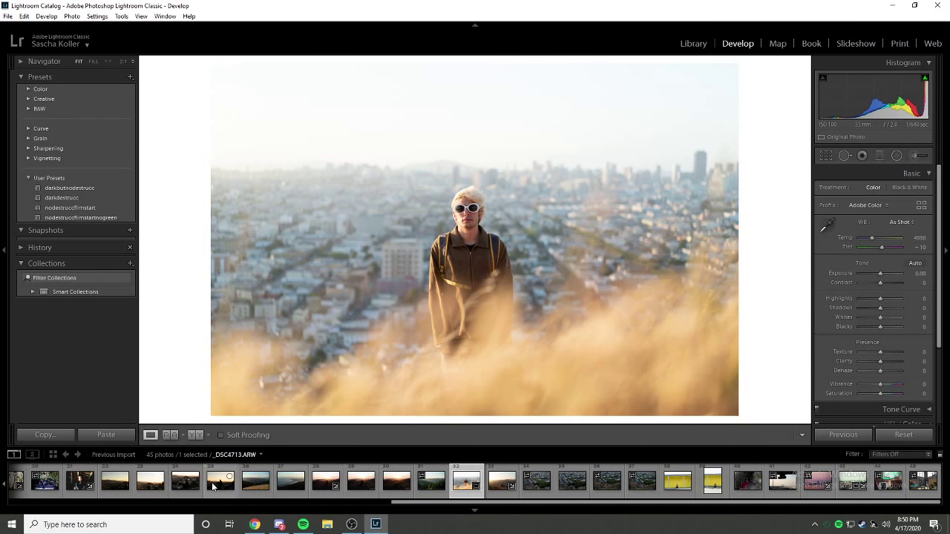
left_click(177, 486)
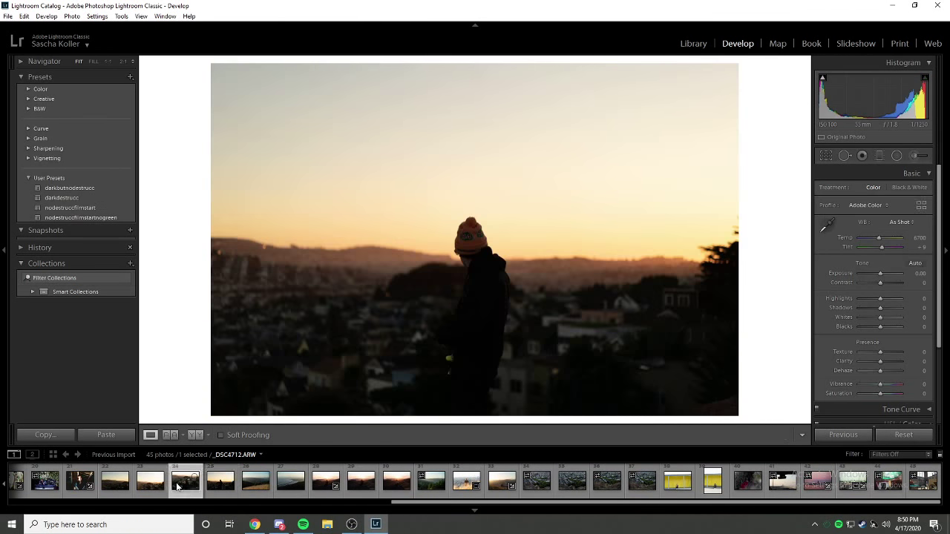
key("Left")
key("Left")
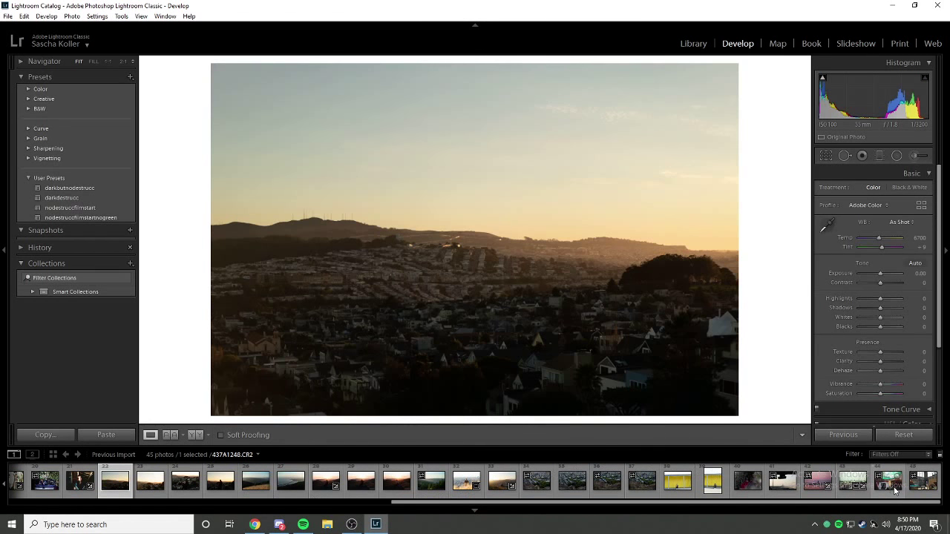
left_click(922, 484)
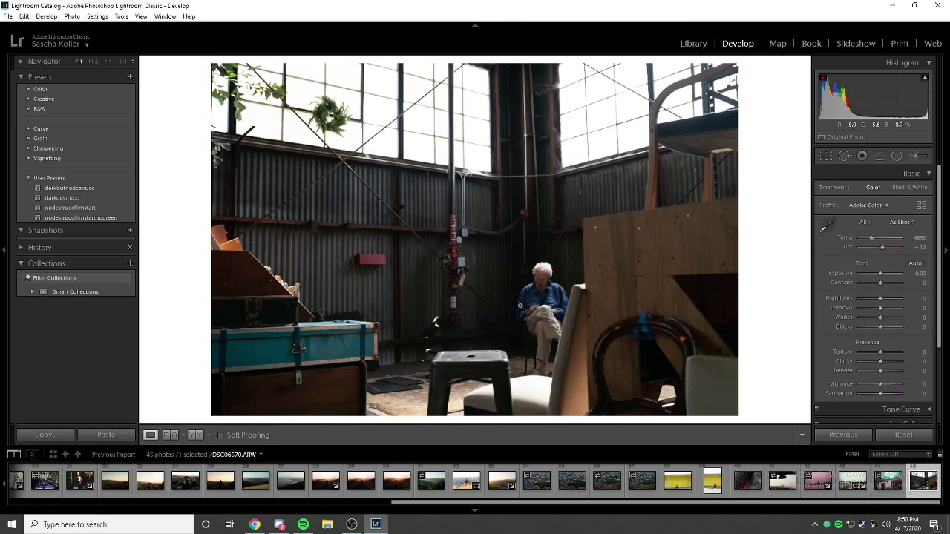
Try Exposure at -0.60 and the darkdestrucc preset on the warehouse photo.
mouse_move(880, 273)
left_mouse_down()
mouse_move(865, 276)
mouse_move(878, 274)
left_mouse_up()
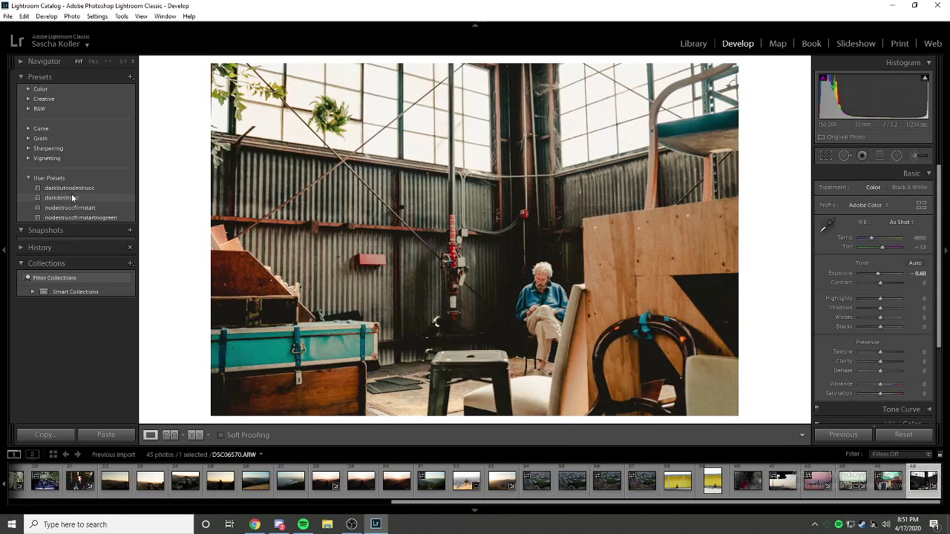
left_click(73, 199)
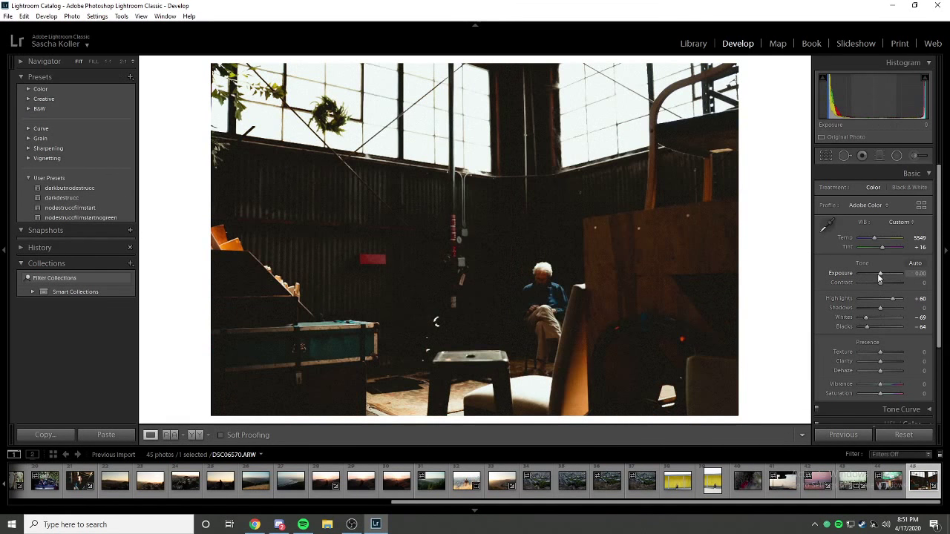
Reset the warehouse photo and set Exposure to -1.31, Highlights +67, Shadows +10, Whites -38, Blacks -19, Temp 4262 and Tint -4.
left_click_drag(880, 277, 872, 319)
left_click(904, 434)
left_click_drag(872, 239, 879, 252)
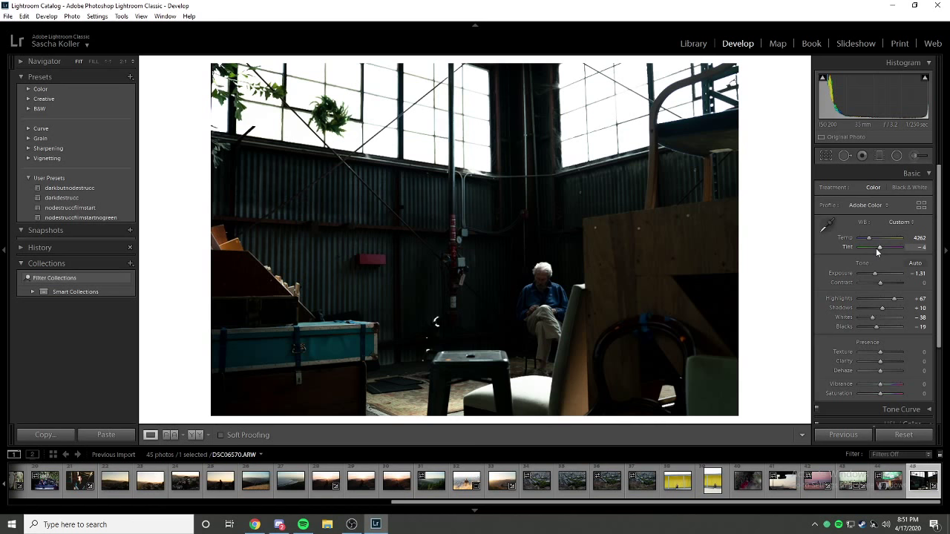
scroll(903, 368, "down", 3)
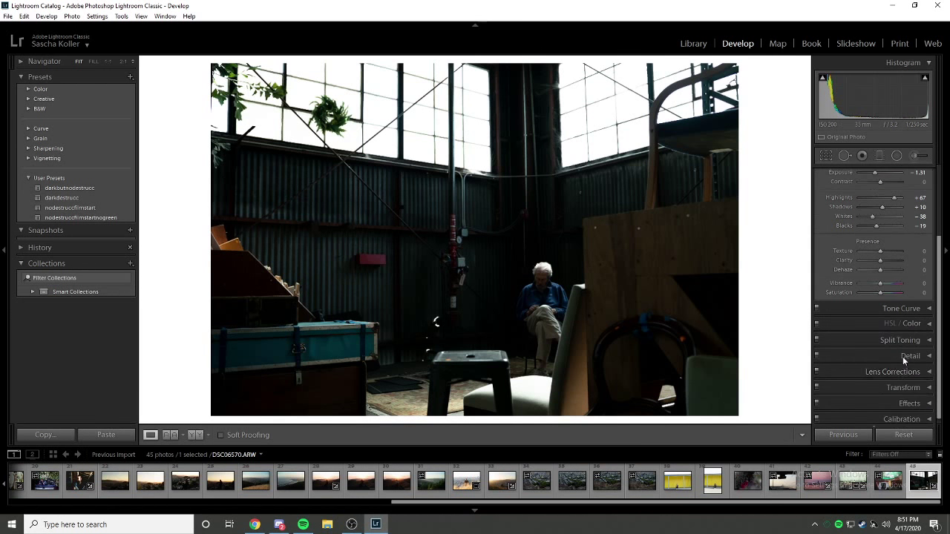
Try a point tone curve with lifted blacks, lowered darks and a lowered white point on the warehouse photo, and reset all its adjustments.
left_click(876, 312)
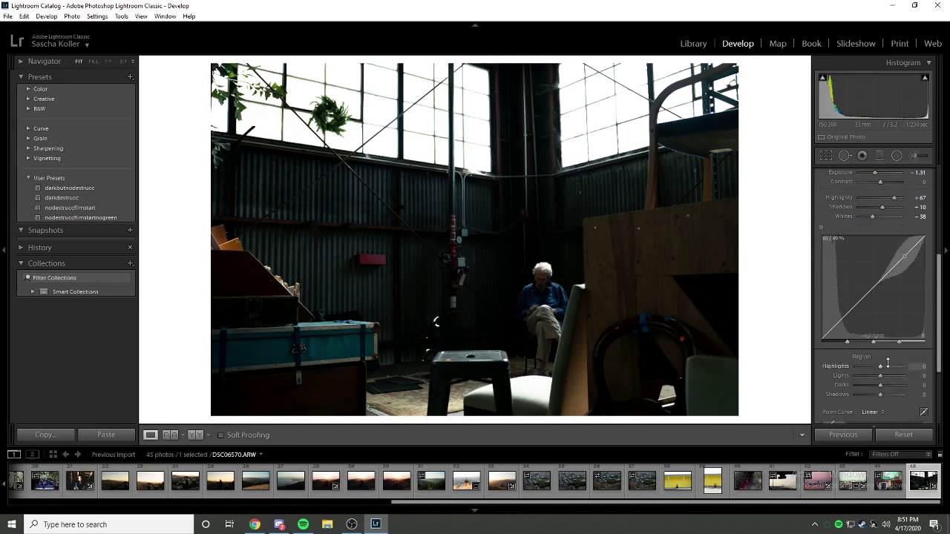
left_click(846, 312)
left_click(873, 289)
left_click_drag(897, 264, 897, 264)
left_click_drag(847, 313, 877, 294)
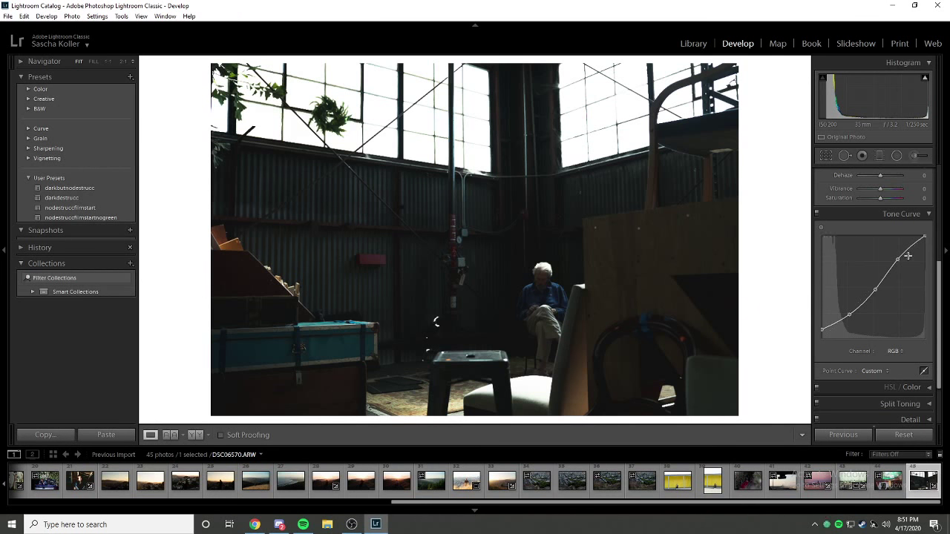
left_click_drag(898, 260, 930, 244)
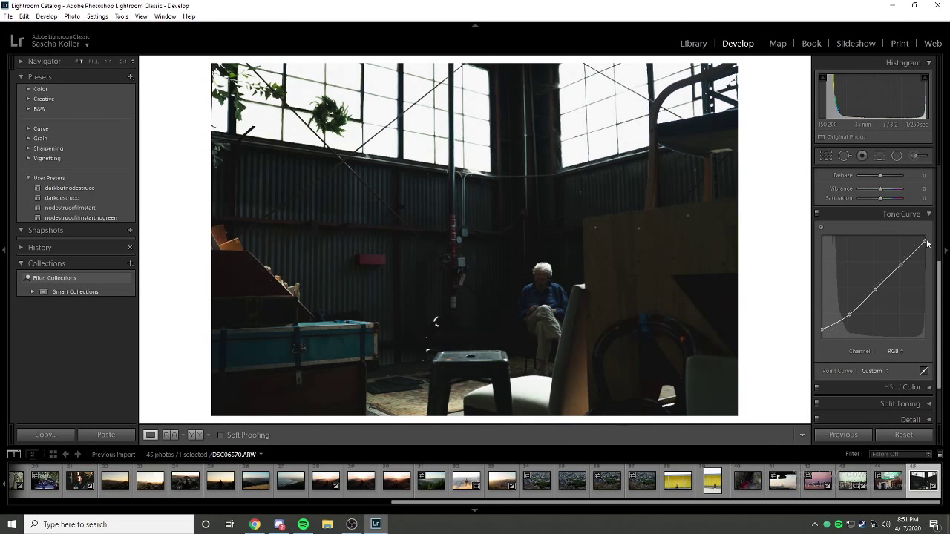
mouse_move(823, 329)
left_mouse_down()
mouse_move(824, 321)
mouse_move(819, 335)
left_mouse_up()
left_click(897, 436)
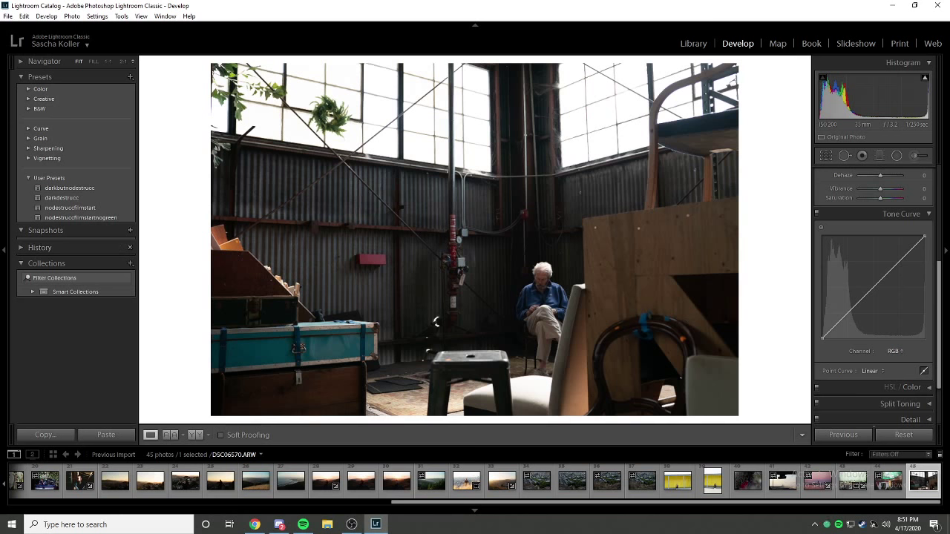
key("alt+Tab")
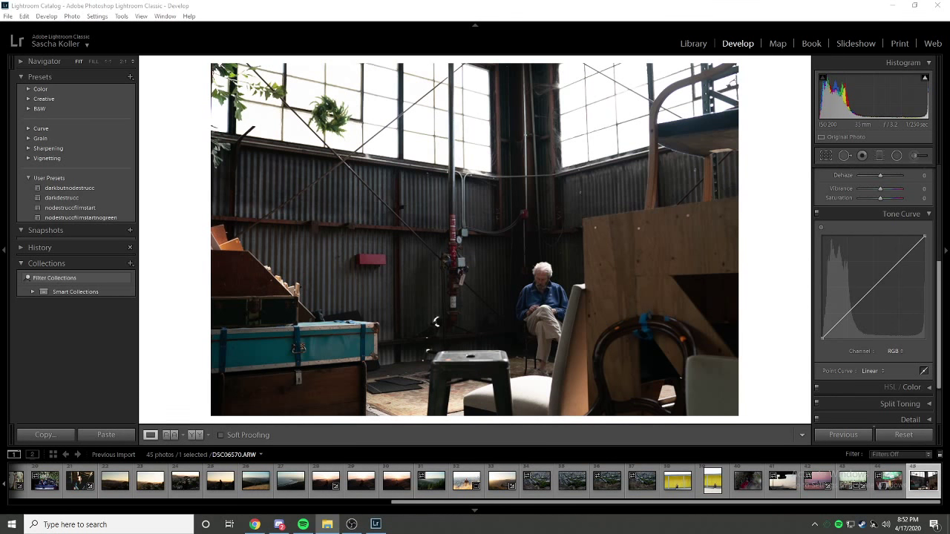
right_click(327, 524)
left_click(300, 472)
left_click(145, 387)
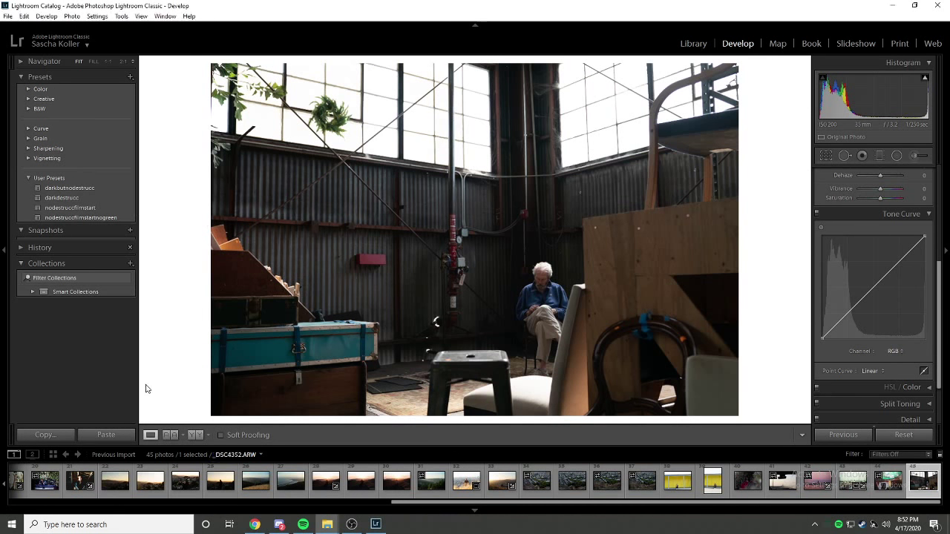
Import the single photo from the film subfolder of RAWs lightroom on Local Disk (M:) into the catalog.
key("g")
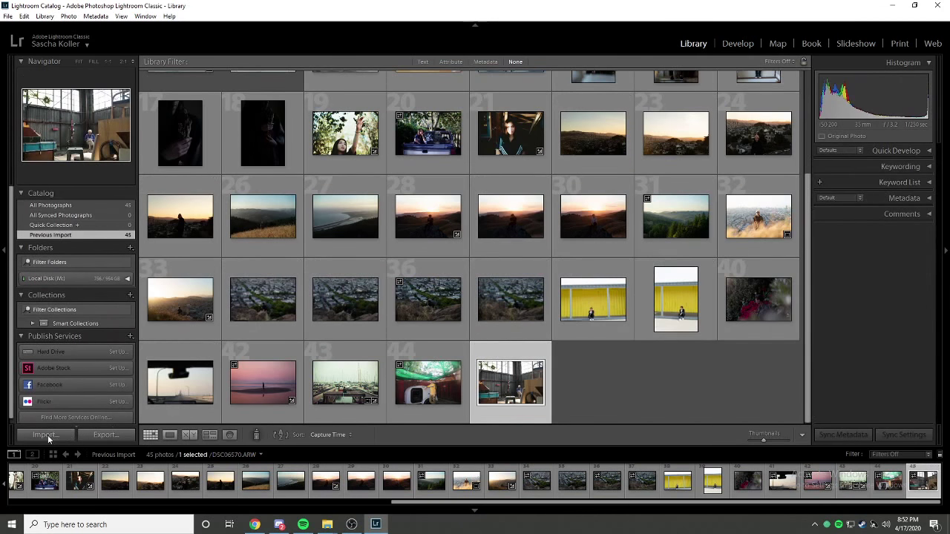
key("ctrl+shift+i")
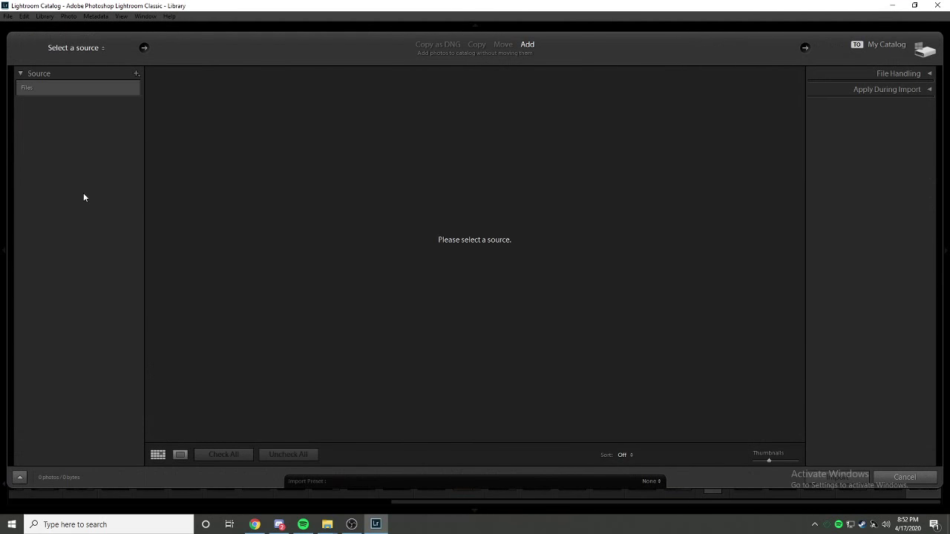
left_click(25, 103)
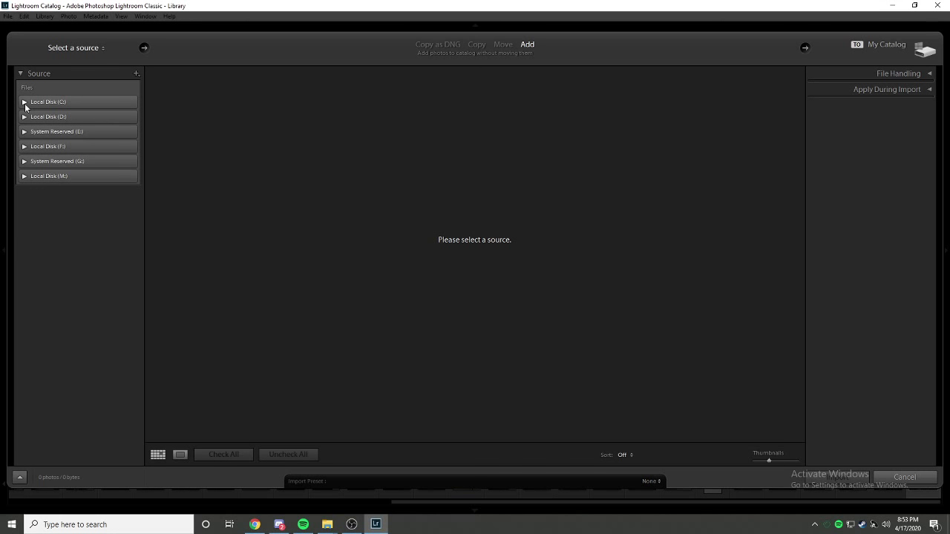
left_click(23, 176)
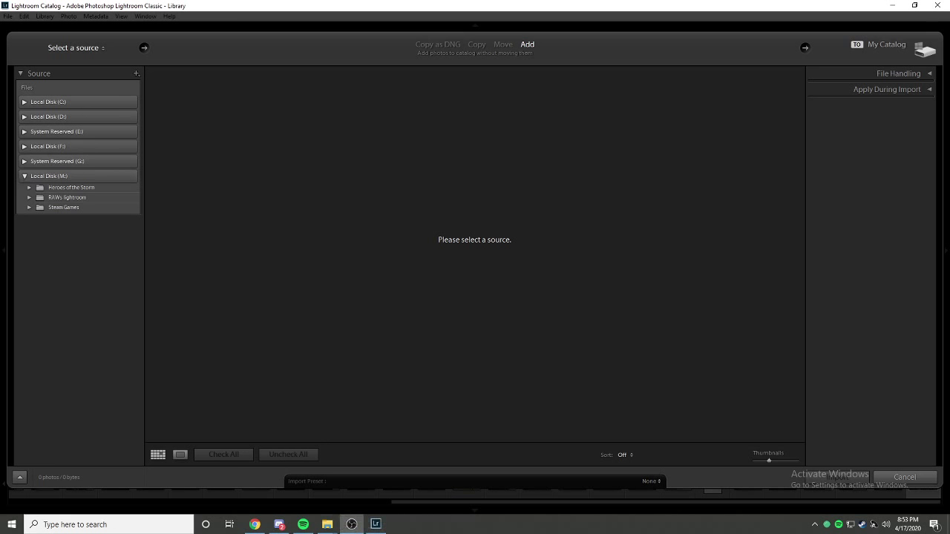
left_click(37, 197)
left_click(37, 209)
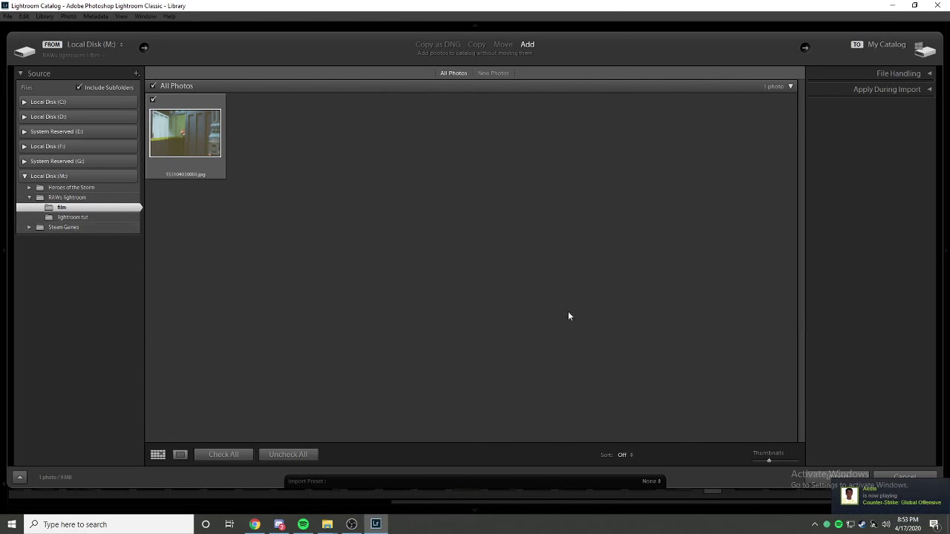
left_click(834, 480)
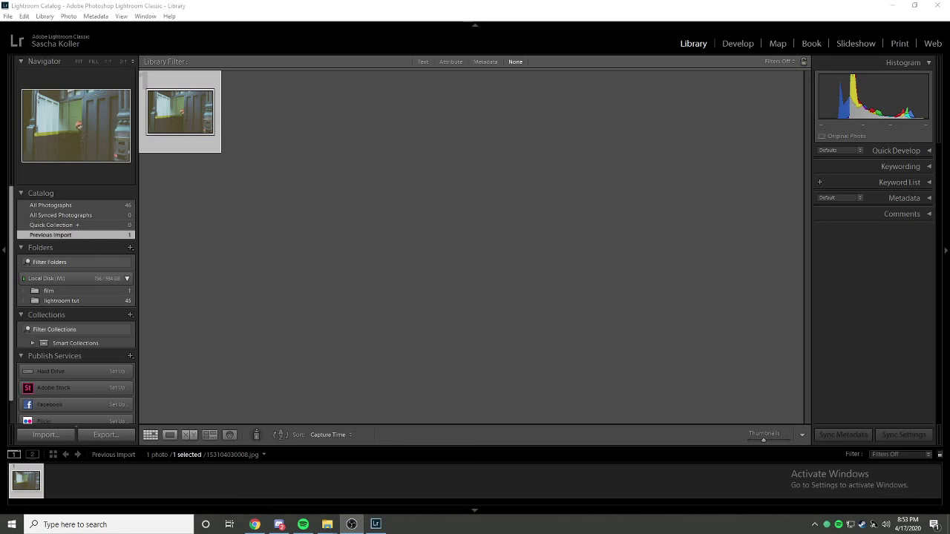
Open the newly imported photo of the man in the orange beanie for editing in the Develop module.
left_click(450, 300)
left_click(739, 44)
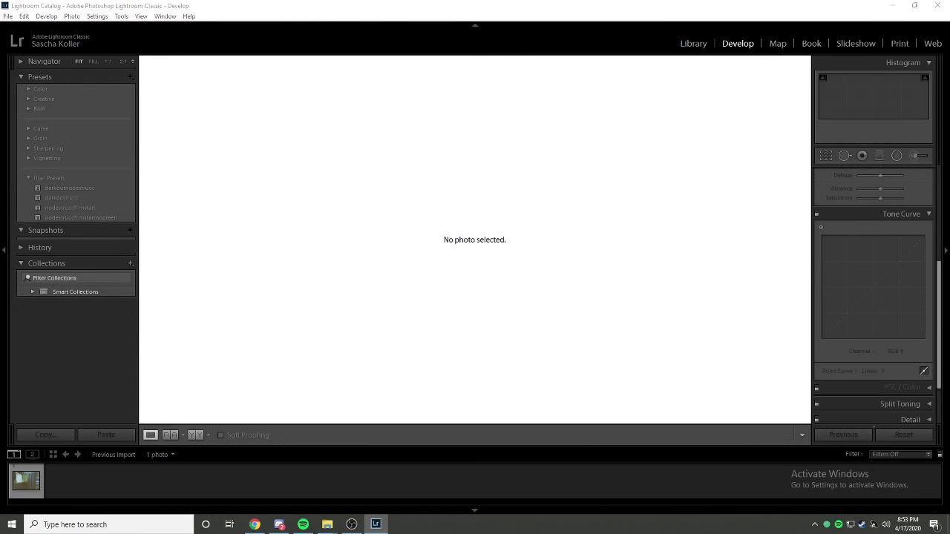
left_click(26, 481)
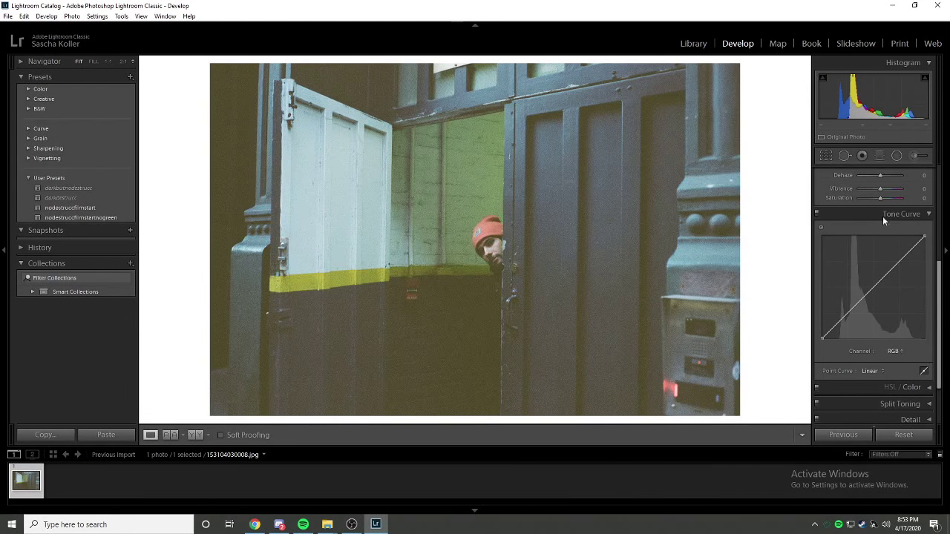
Set the beanie photo's Exposure to -2.02, Contrast +29, Highlights -26, Shadows +71, Whites -36 and Blacks -45.
left_click(886, 210)
scroll(864, 245, "up", 3)
left_click_drag(881, 273, 873, 318)
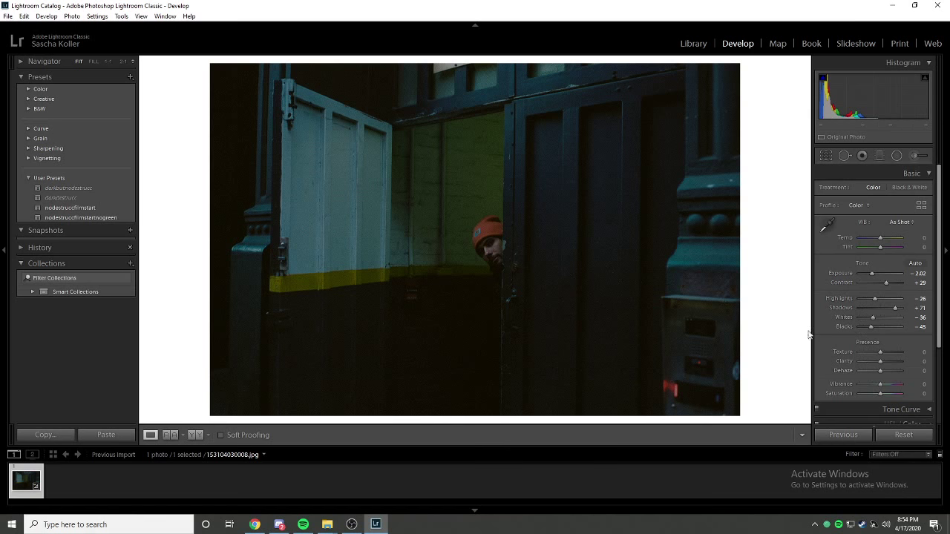
Try brighter Exposure values up to +0.71 on the beanie photo and undo the exposure changes.
left_click_drag(872, 273, 884, 273)
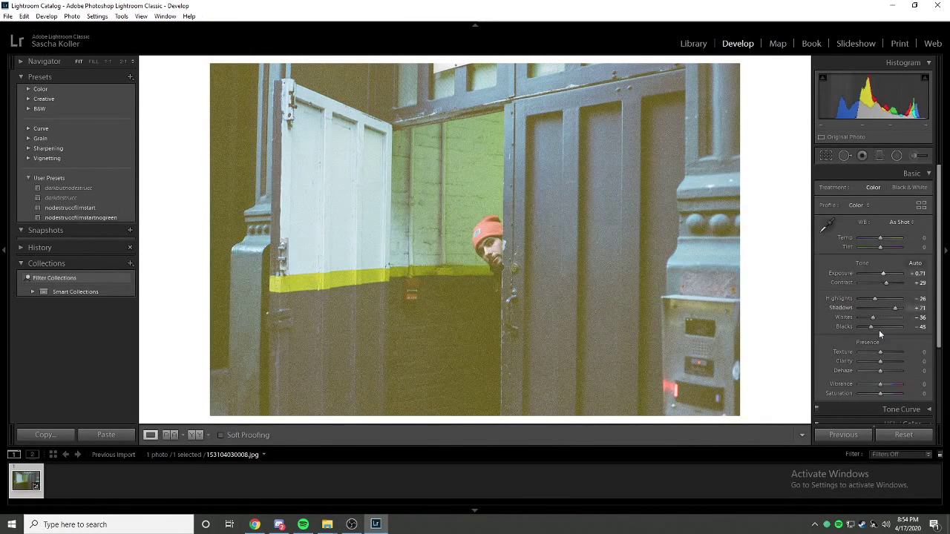
key("ctrl+z")
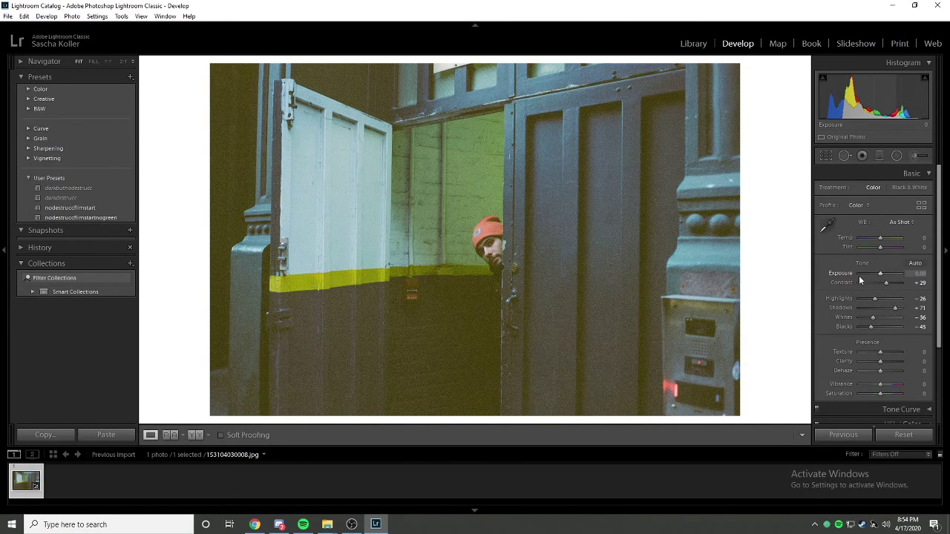
key("ctrl+z")
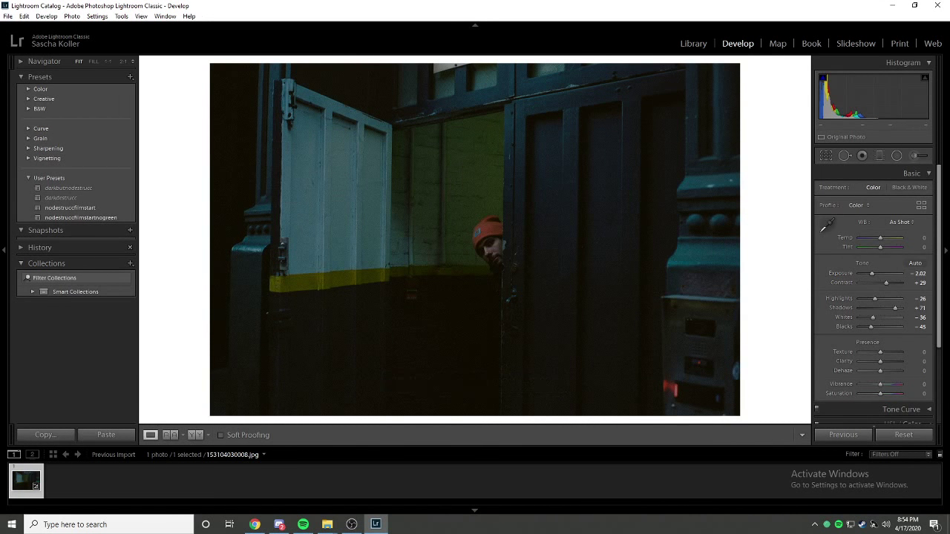
key("alt+Tab")
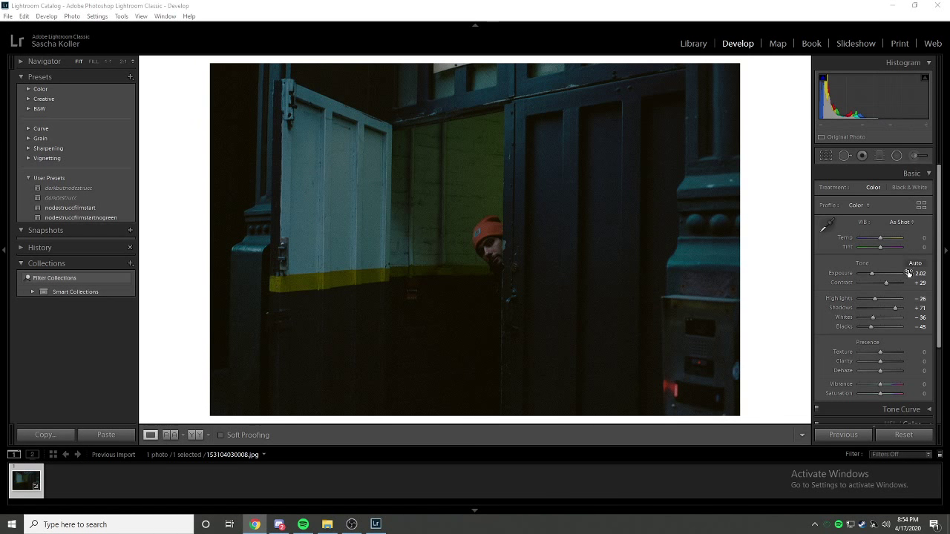
Set Highlights to +31, Whites -33, Blacks -43, Clarity -29 and Dehaze +2 on the beanie photo.
left_click(870, 328)
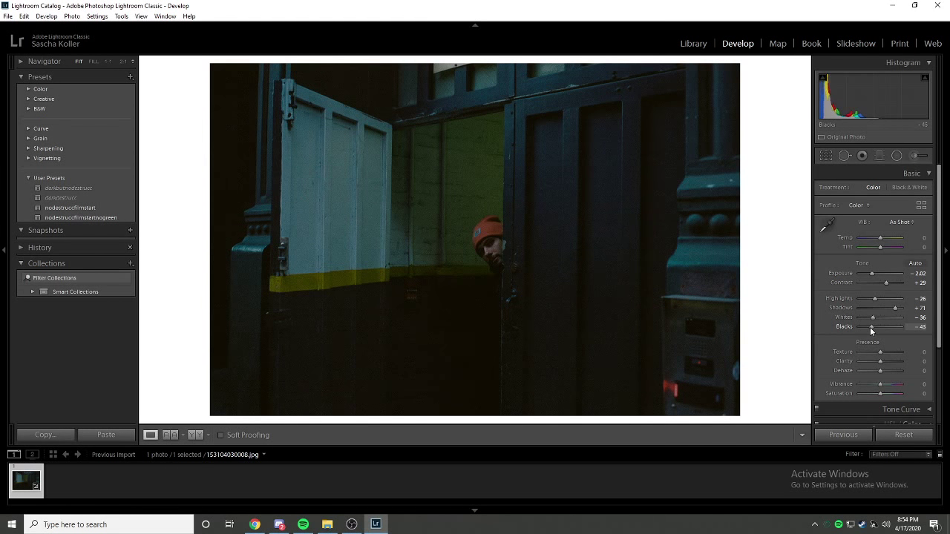
left_click_drag(880, 361, 885, 361)
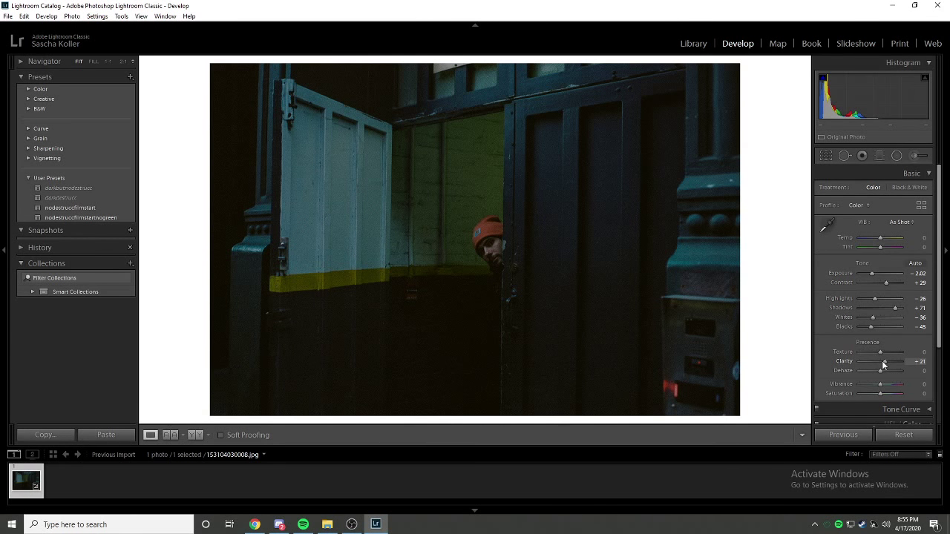
double_click(884, 363)
mouse_move(881, 362)
left_mouse_down()
mouse_move(889, 364)
mouse_move(874, 360)
mouse_move(880, 370)
left_mouse_up()
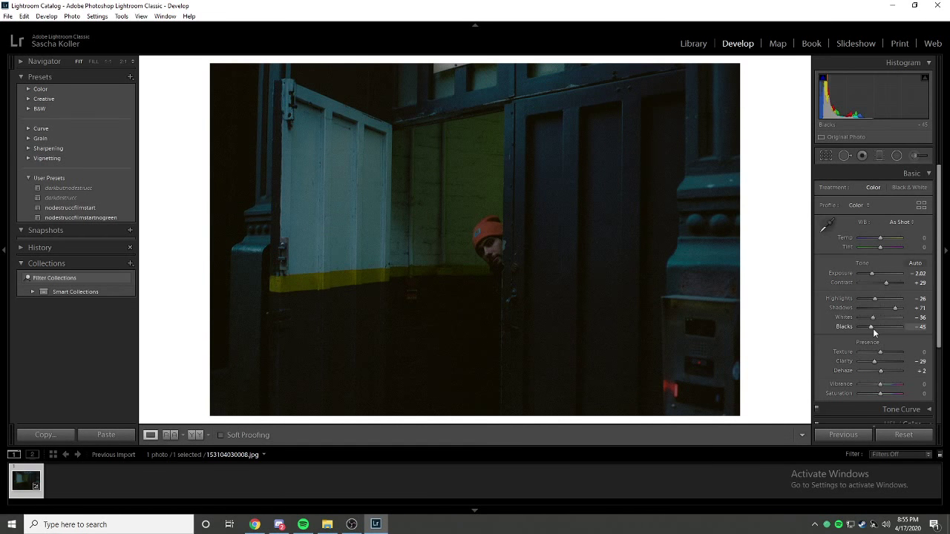
left_click_drag(873, 328, 887, 303)
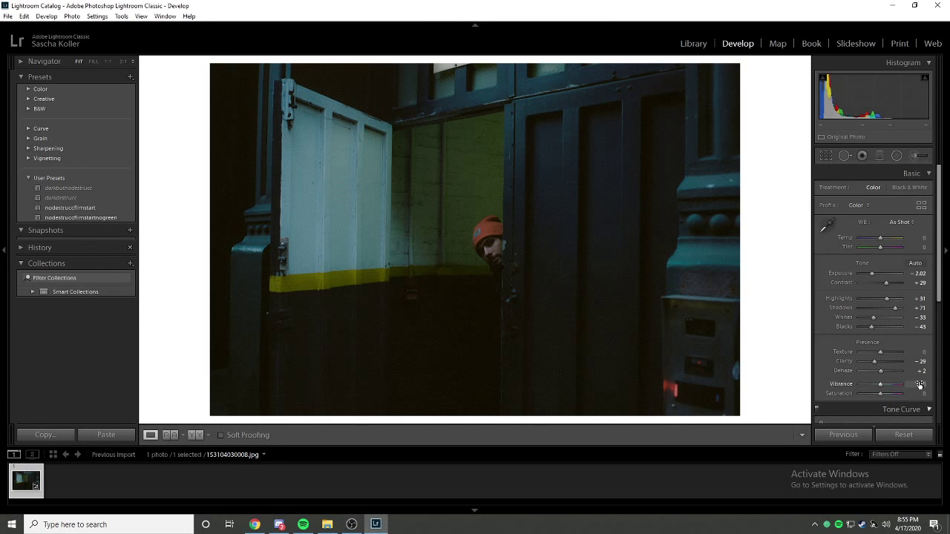
Shape the RGB point tone curve with a slightly lifted black point and lowered darks, midtones and lights.
left_click(900, 410)
left_click(924, 328)
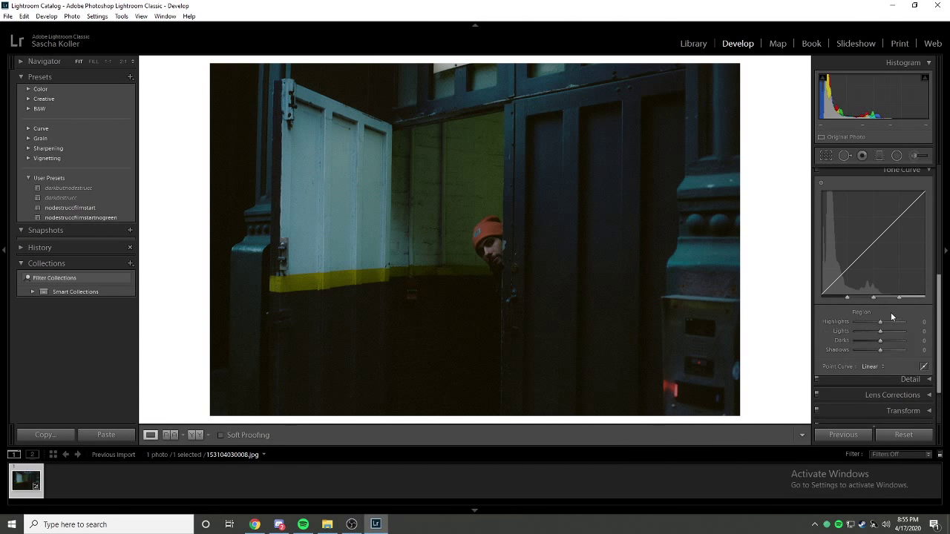
left_click(923, 328)
left_click(847, 268)
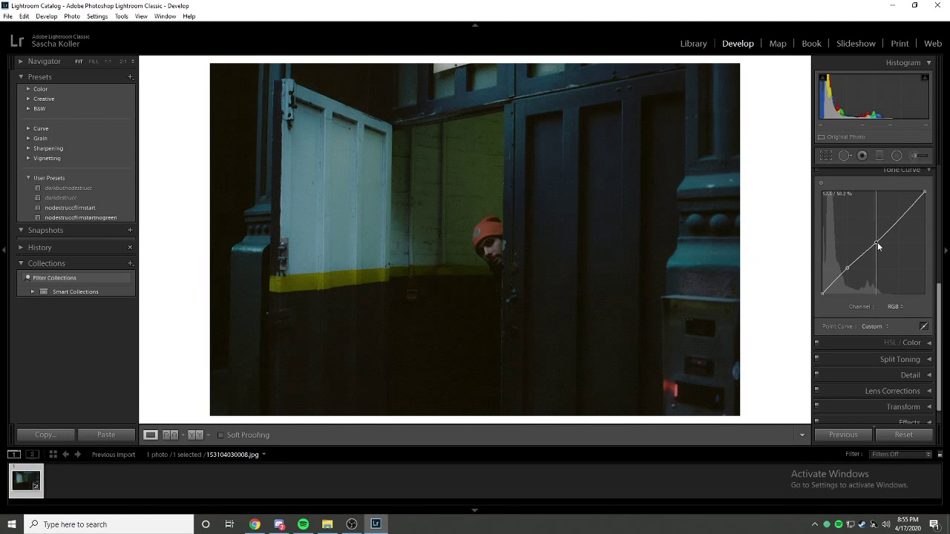
left_click_drag(877, 242, 850, 275)
left_click_drag(878, 246, 878, 250)
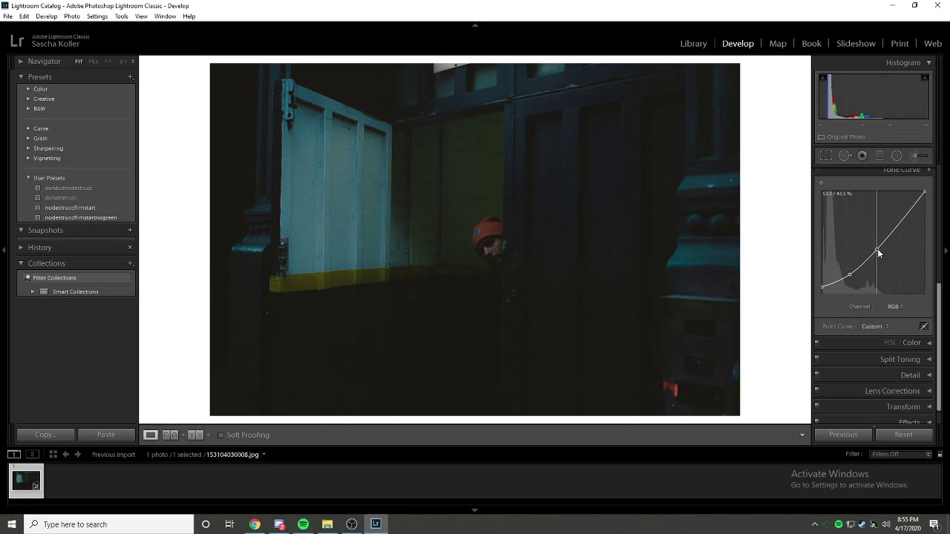
left_click_drag(904, 221, 907, 220)
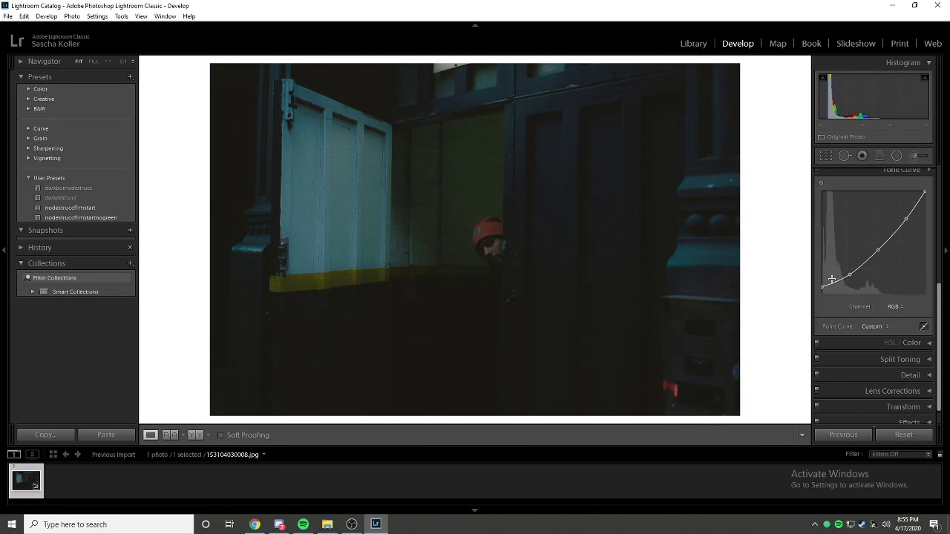
left_click_drag(820, 285, 820, 288)
key("alt+Tab")
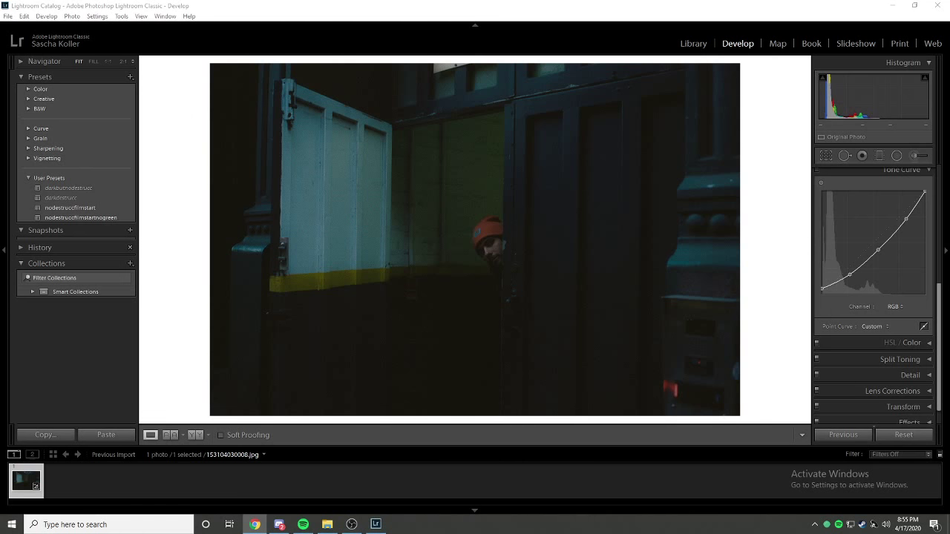
Reset Clarity to its default and set it to -14.
left_click(910, 176)
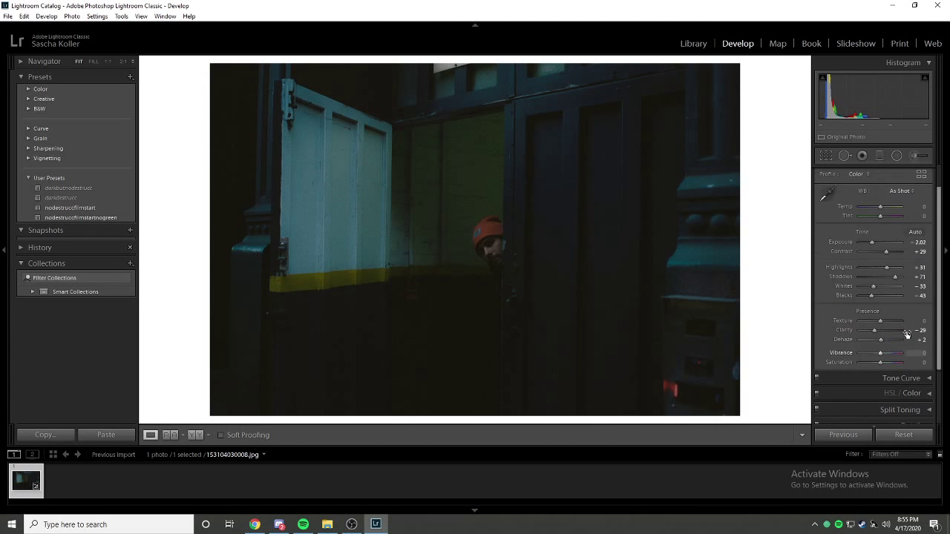
double_click(846, 331)
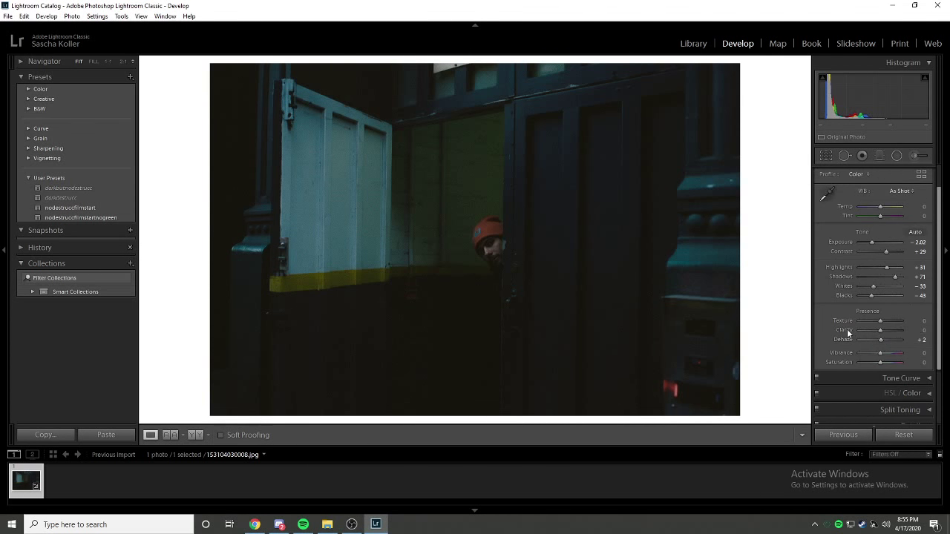
left_click_drag(880, 331, 877, 329)
scroll(896, 378, "down", 2)
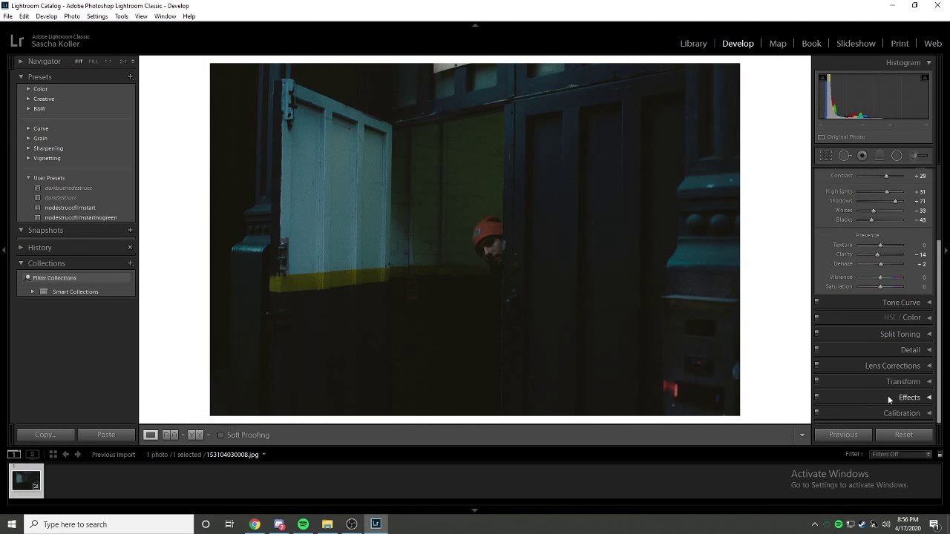
scroll(888, 396, "up", 2)
Compare the beanie photo before and after the edit side by side, including a close-up of the man's face.
key("backslash")
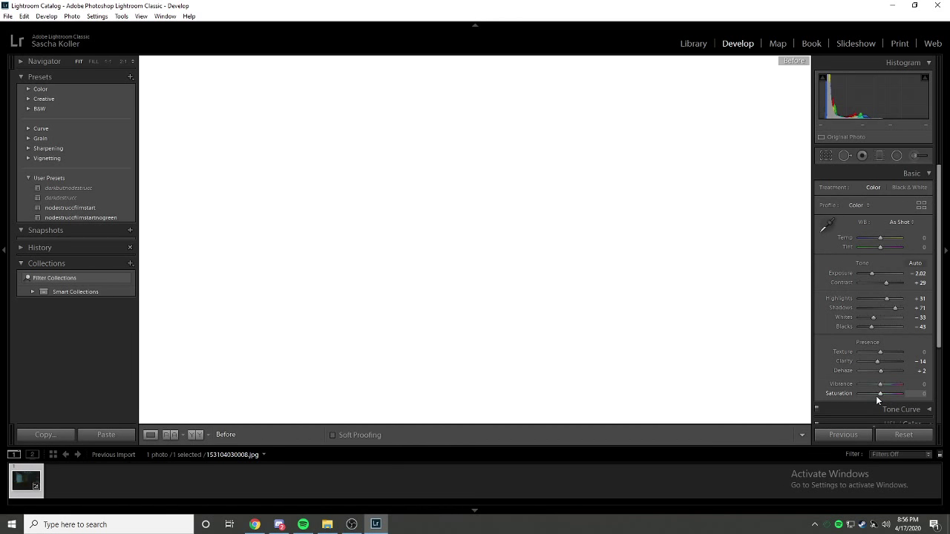
key("backslash")
key("y")
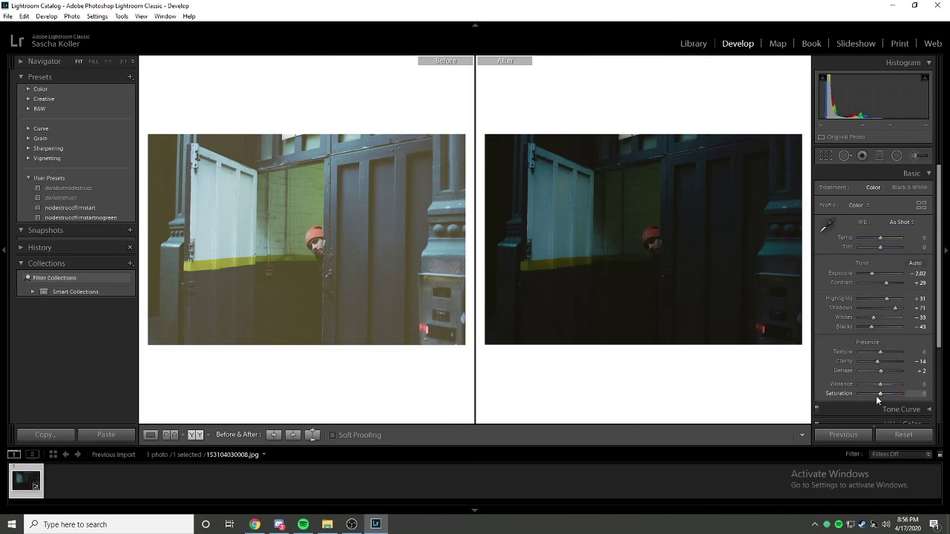
left_click(657, 224)
left_click(646, 263)
left_click_drag(647, 263, 677, 342)
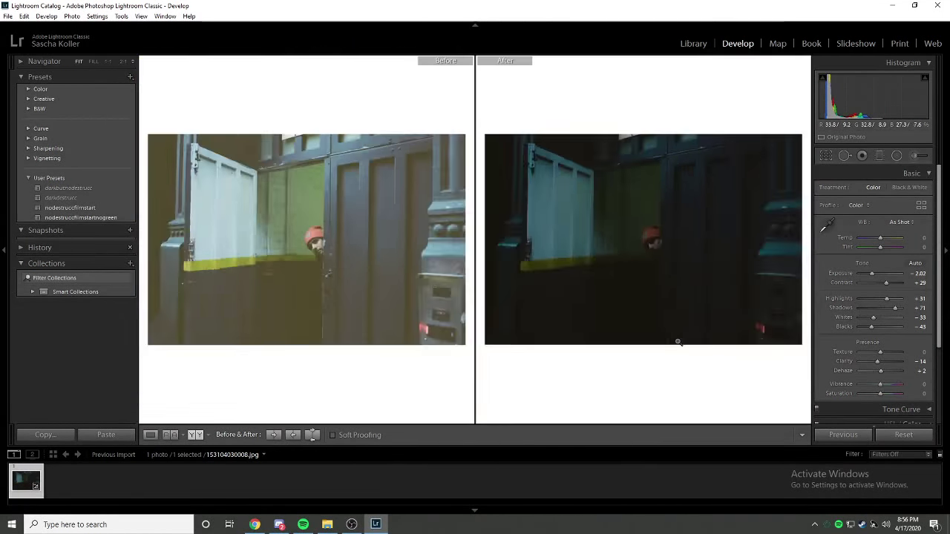
Leave the before/after comparison and open the photo of the man beside the camper from All Photographs in Develop.
left_click(826, 156)
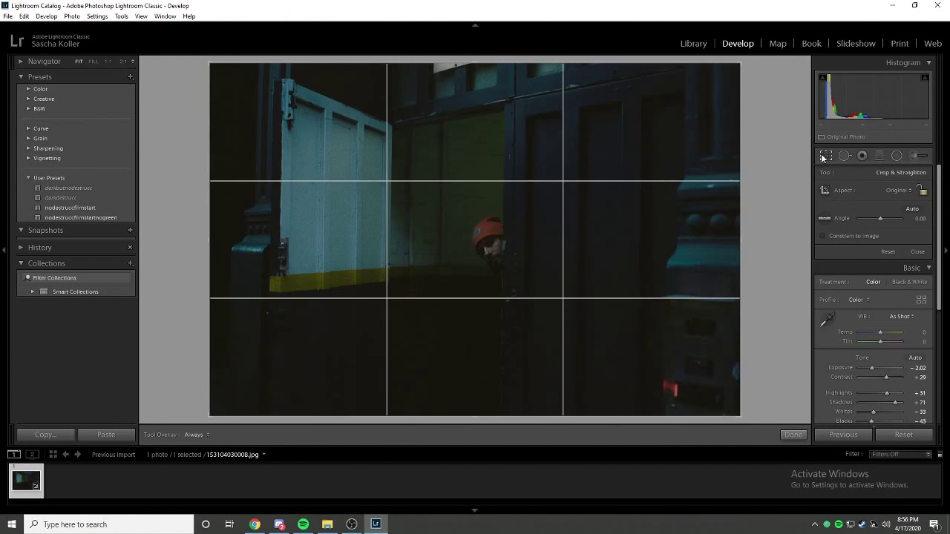
left_click(824, 157)
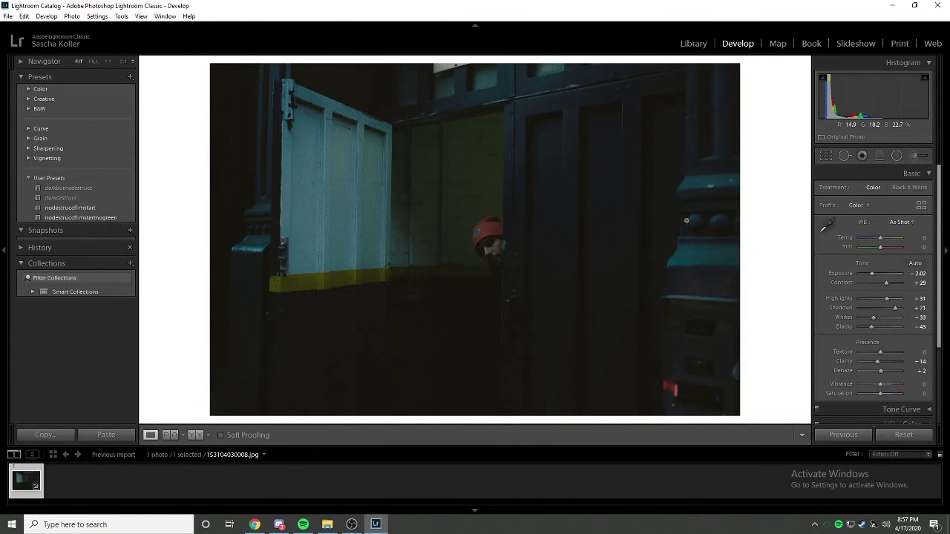
left_click(694, 43)
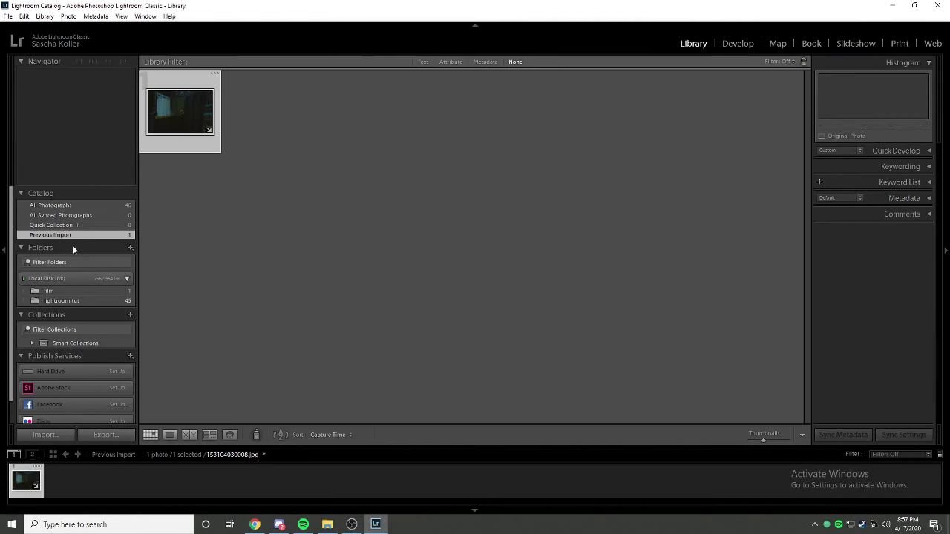
left_click(92, 206)
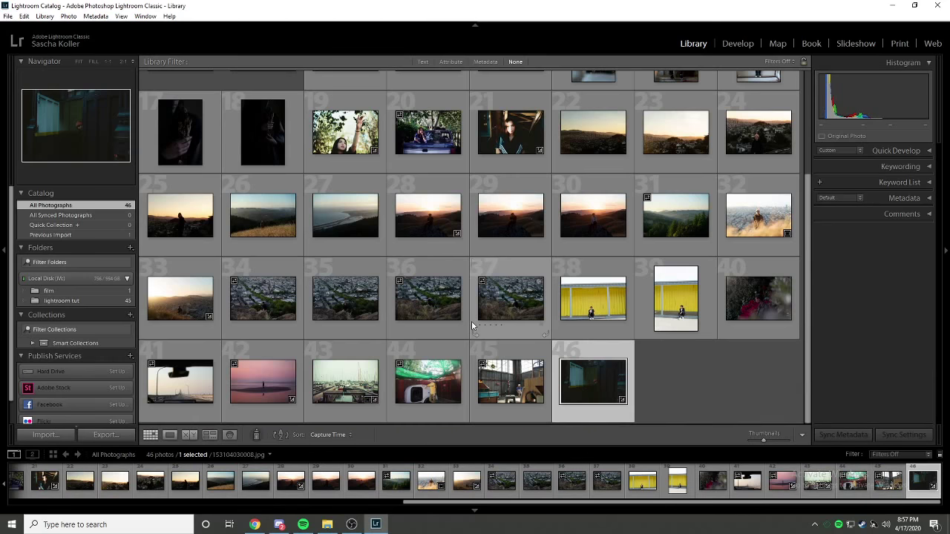
left_click(428, 382)
left_click(736, 45)
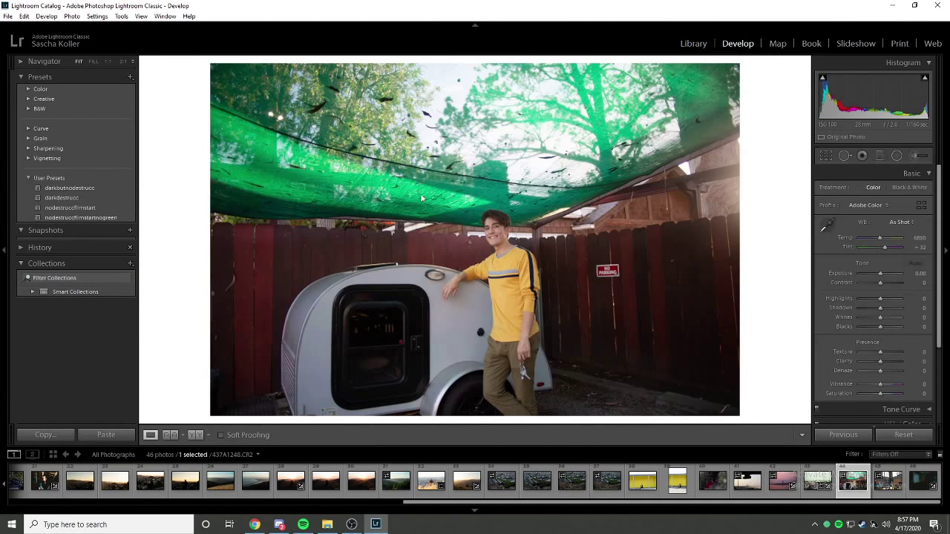
Apply the darkbutnodestrucc preset to the camper photo, and set Highlights to -40 and Temp to 6524.
left_click(522, 275)
left_click(523, 274)
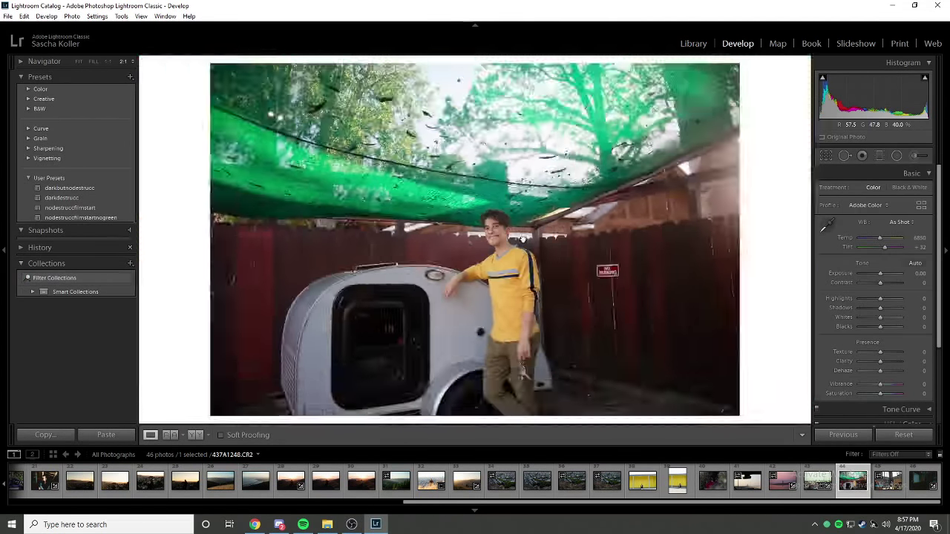
left_click(511, 218)
left_click_drag(422, 233, 507, 213)
left_click(508, 213)
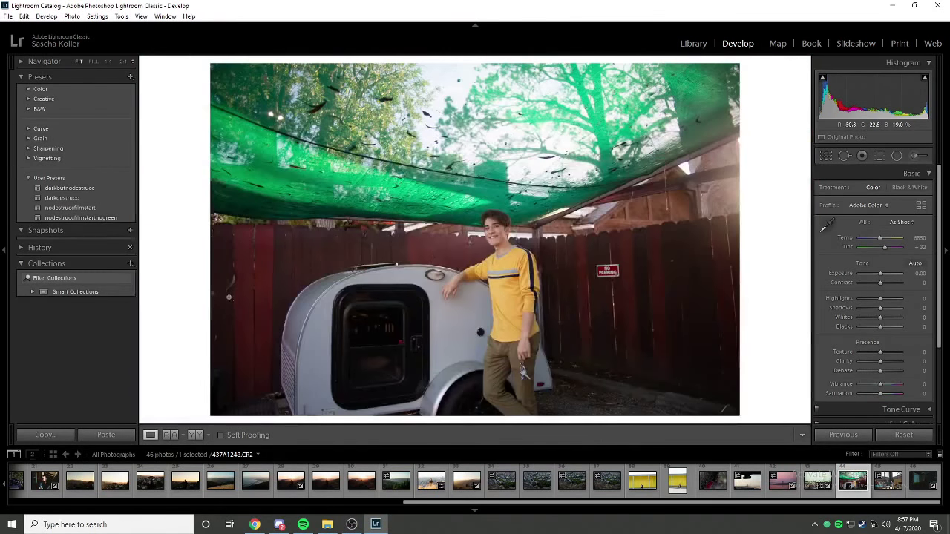
left_click(69, 188)
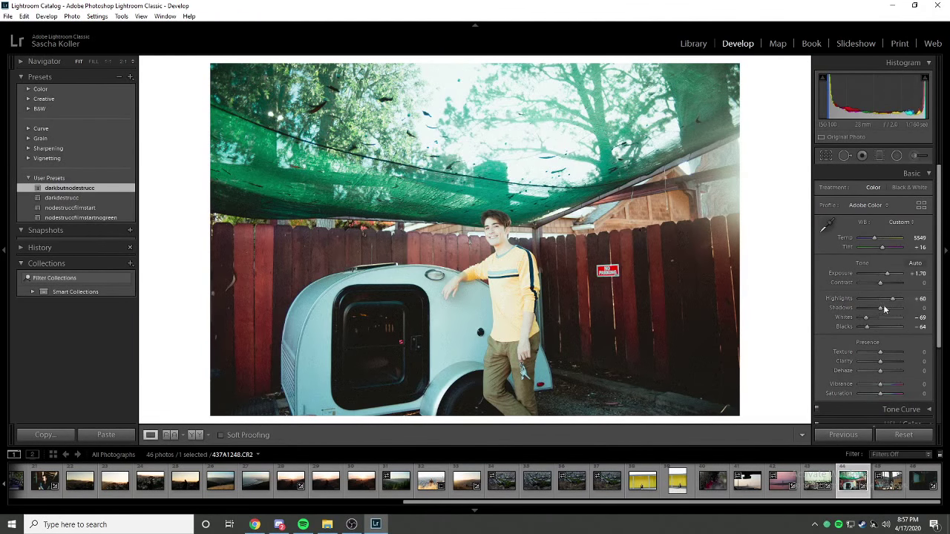
left_click_drag(892, 299, 873, 299)
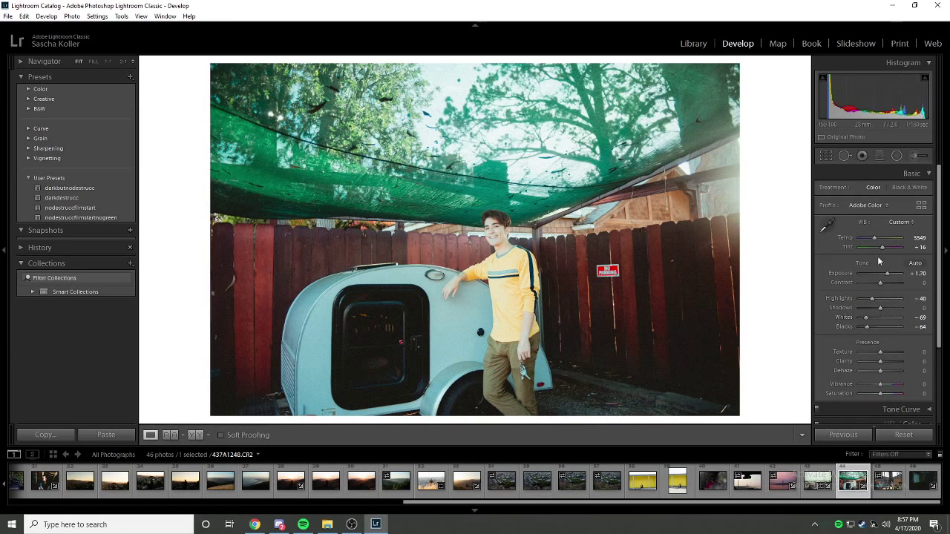
left_click(878, 238)
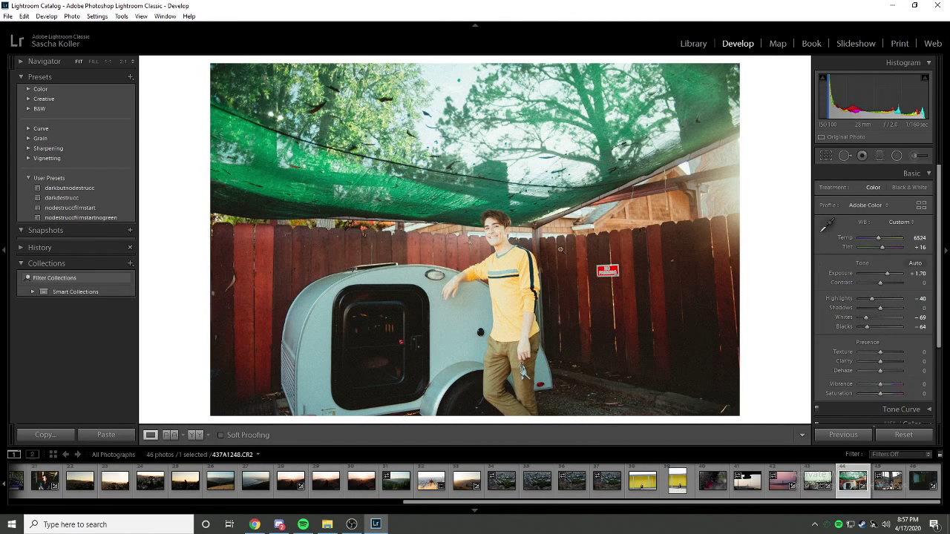
Set the yellow Luminance of the camper photo to +27.
scroll(909, 399, "down", 2)
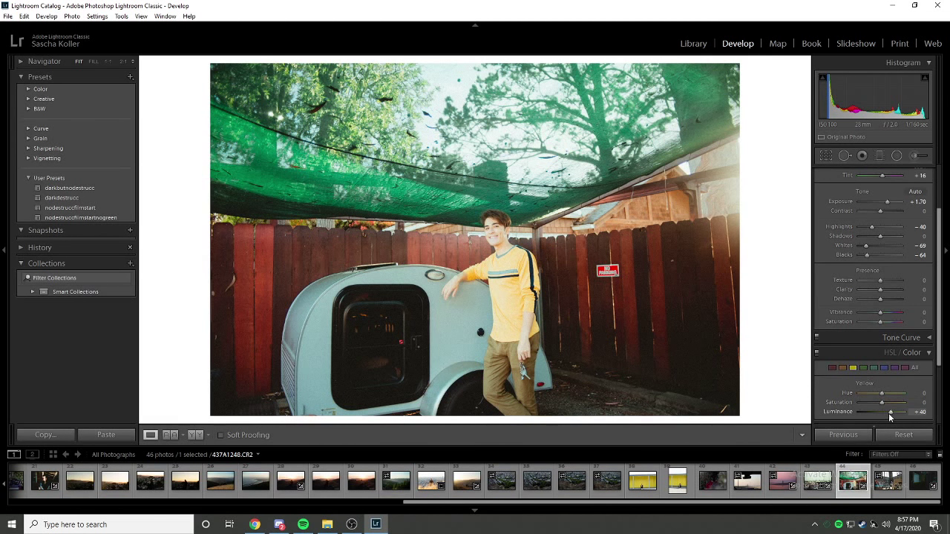
mouse_move(891, 411)
left_mouse_down()
mouse_move(879, 412)
mouse_move(888, 415)
left_mouse_up()
left_click(912, 352)
Set the camper photo's Exposure to +1.19, Highlights to +21, Shadows to +2 and Whites to -81.
left_click_drag(866, 251, 885, 204)
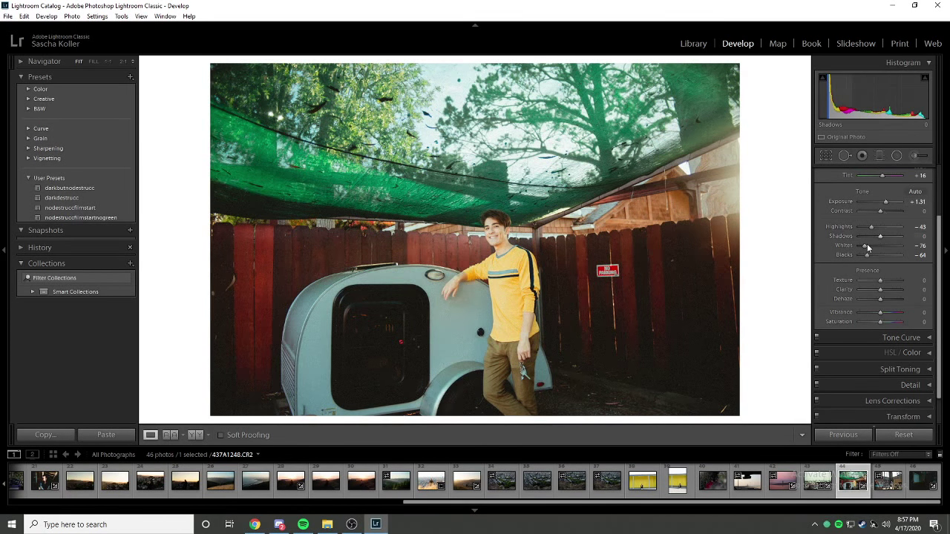
left_click_drag(864, 246, 881, 237)
left_click(512, 243)
left_click_drag(319, 101, 539, 303)
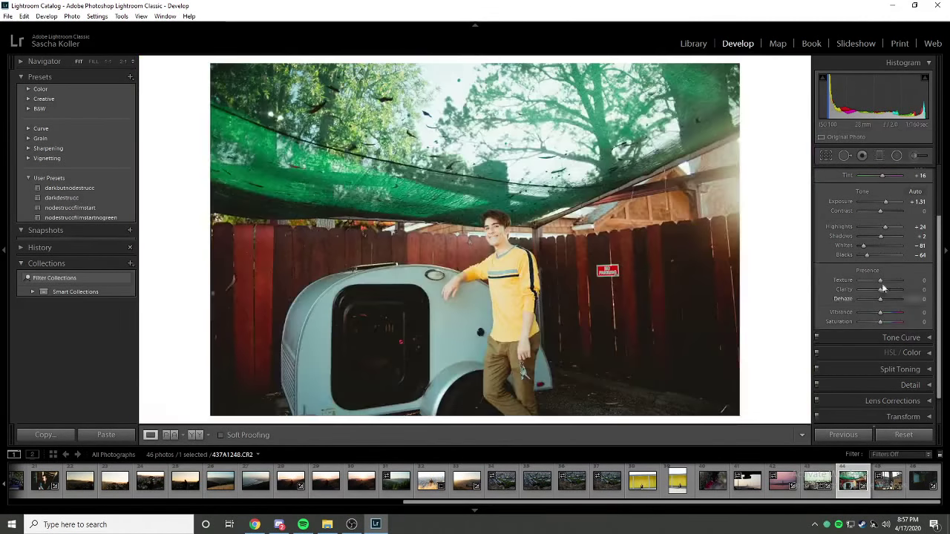
left_click_drag(885, 205, 882, 230)
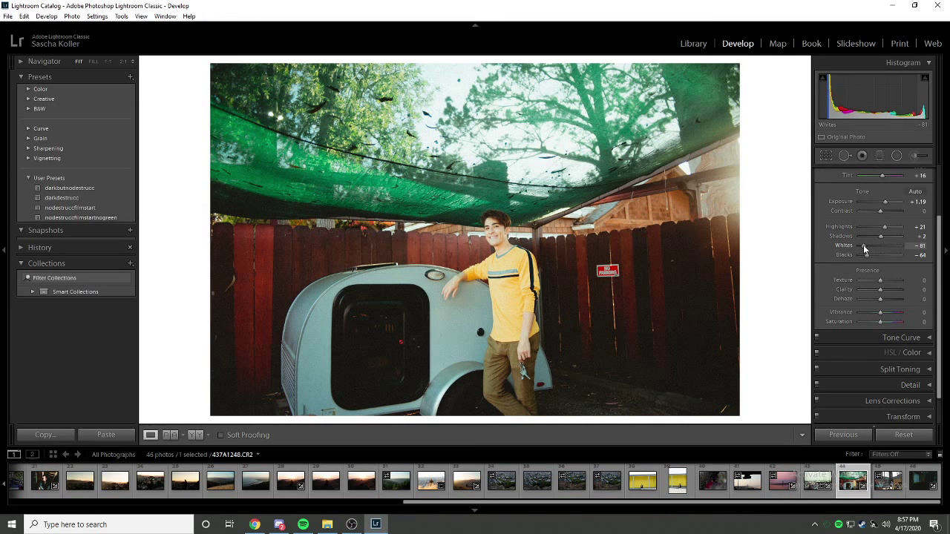
Review the Split Toning settings and compare the camper photo before and after the edit.
left_click(901, 369)
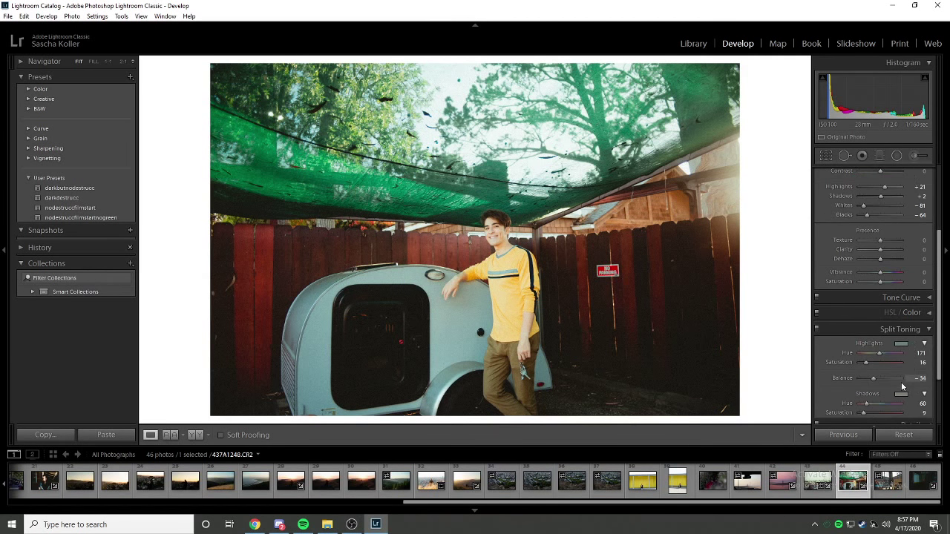
left_click(901, 330)
key("backslash")
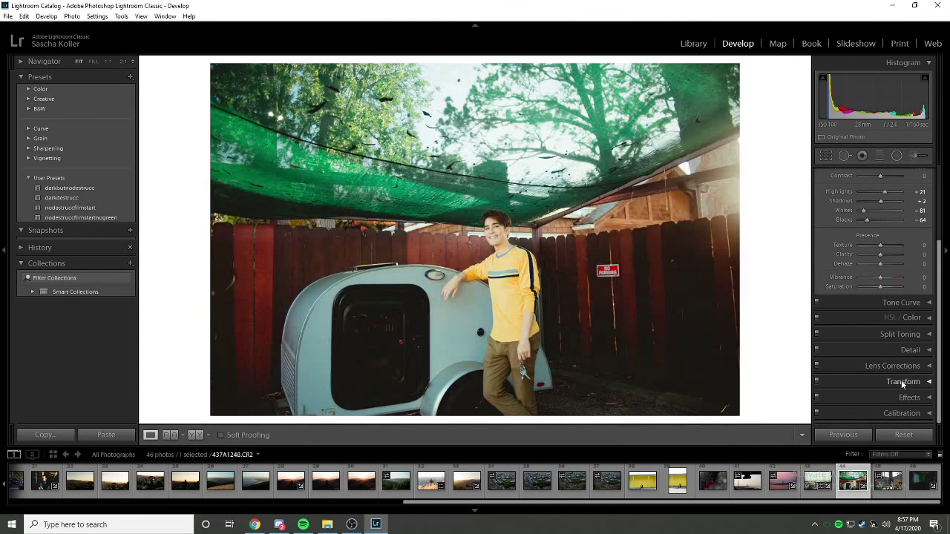
key("backslash")
right_click(901, 380)
Set the yellow Hue to -27 and the orange Hue to -13, checking the result against the unedited photo.
left_click(911, 319)
left_click(911, 319)
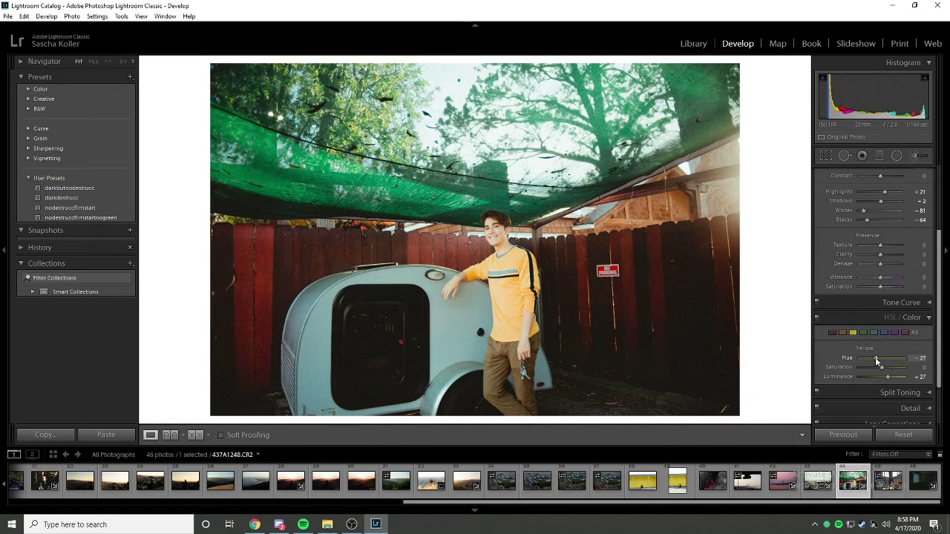
left_click(843, 333)
left_click_drag(882, 358, 879, 358)
key("backslash")
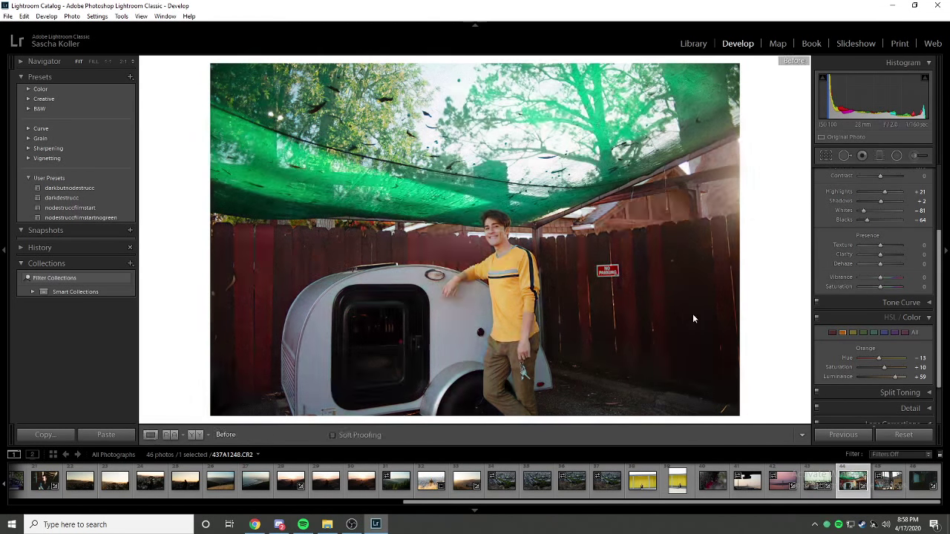
key("backslash")
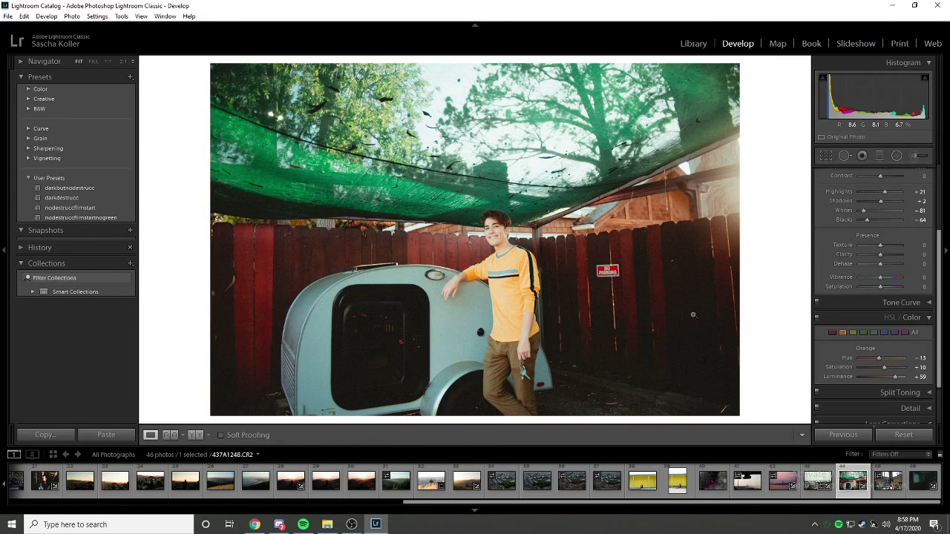
left_click(913, 317)
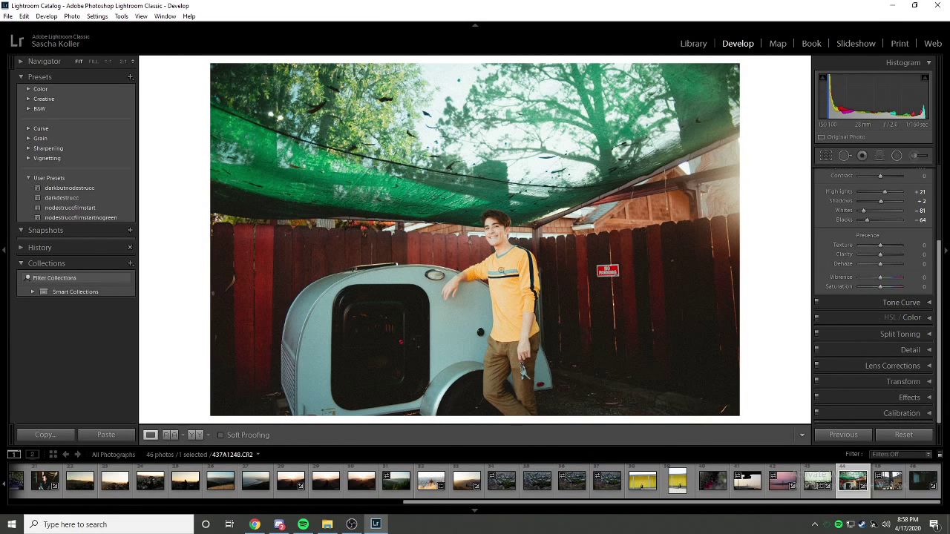
Set the Grain Amount of the camper photo to 64.
left_click(254, 525)
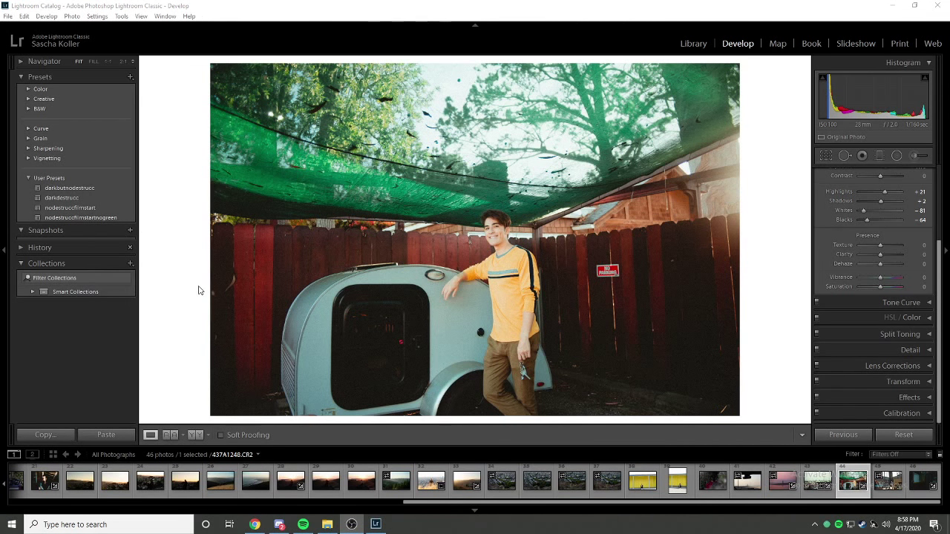
left_click(903, 399)
left_click(903, 399)
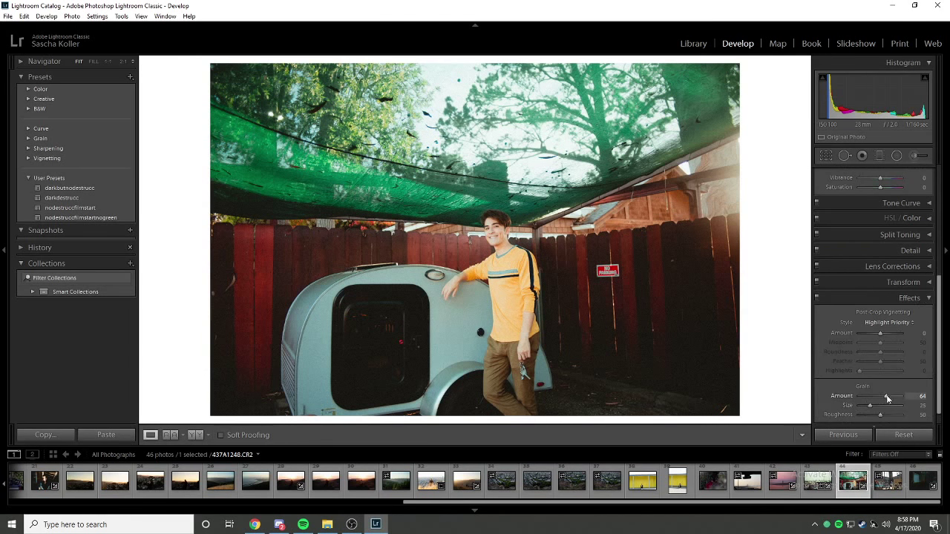
left_click(911, 297)
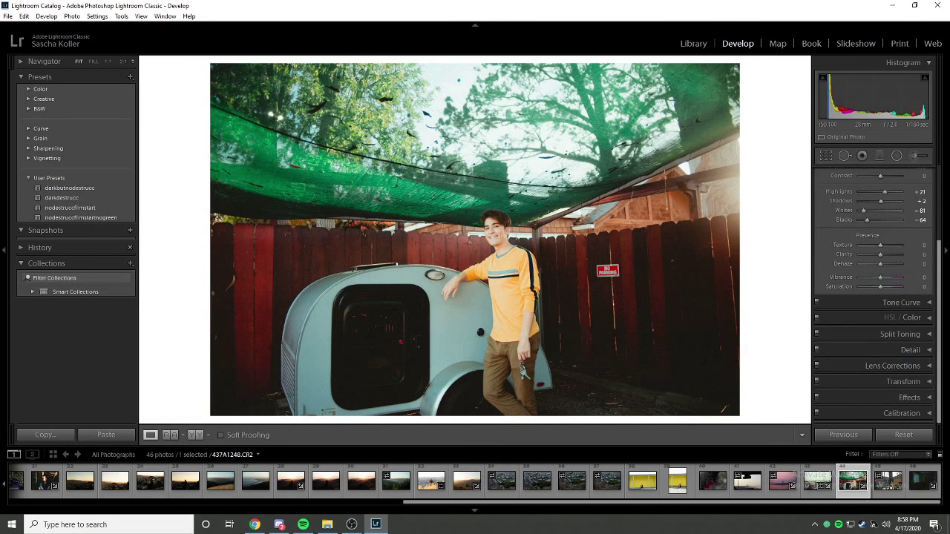
key("alt+Tab")
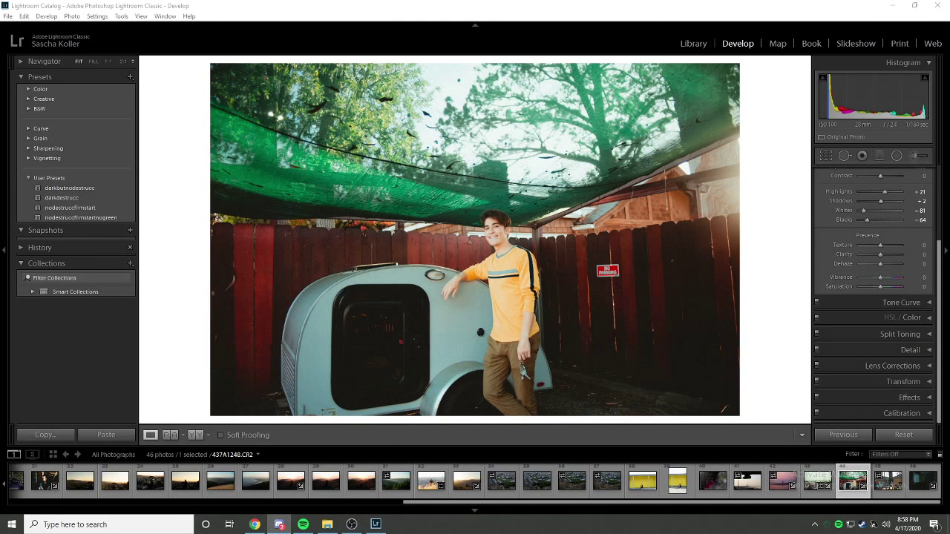
left_click_drag(524, 231, 498, 238)
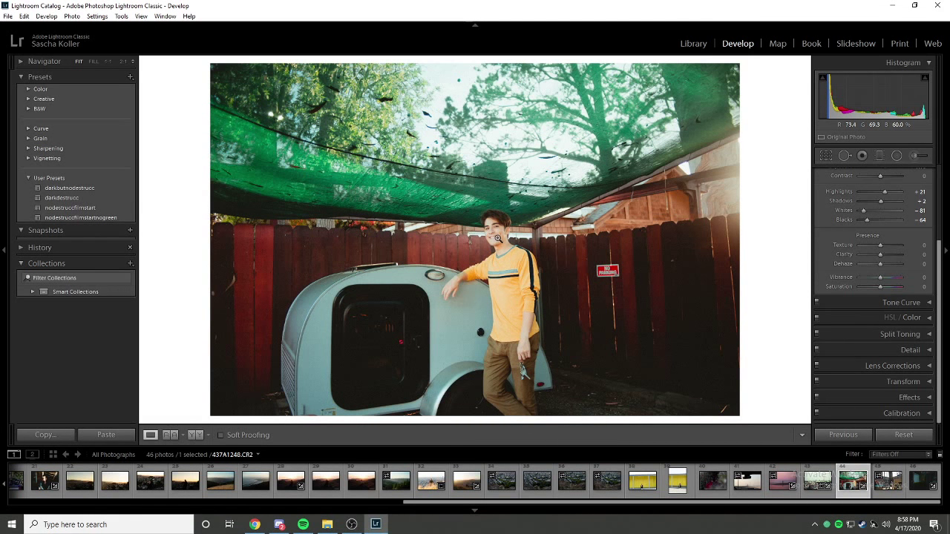
left_click(255, 525)
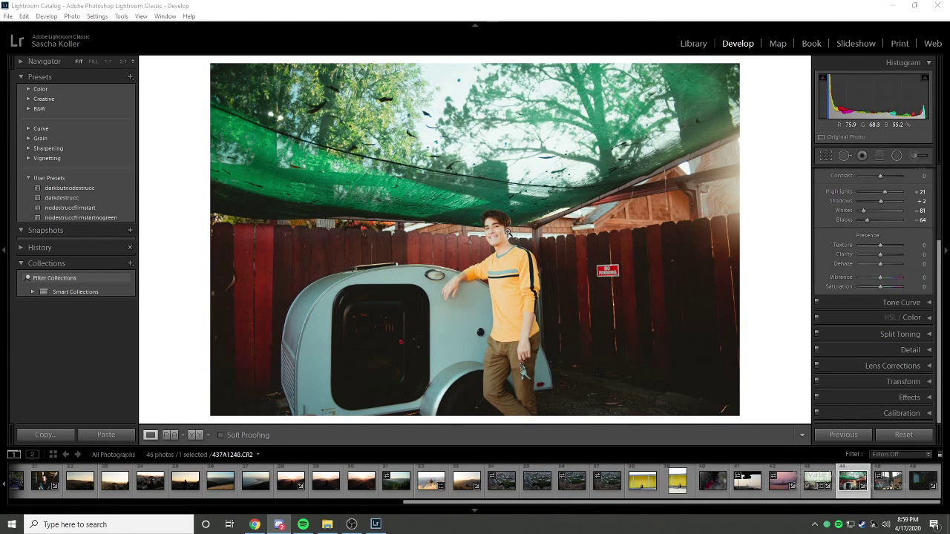
Try a 16 x 9 crop on the camper photo and undo it.
left_click(826, 156)
left_click(900, 190)
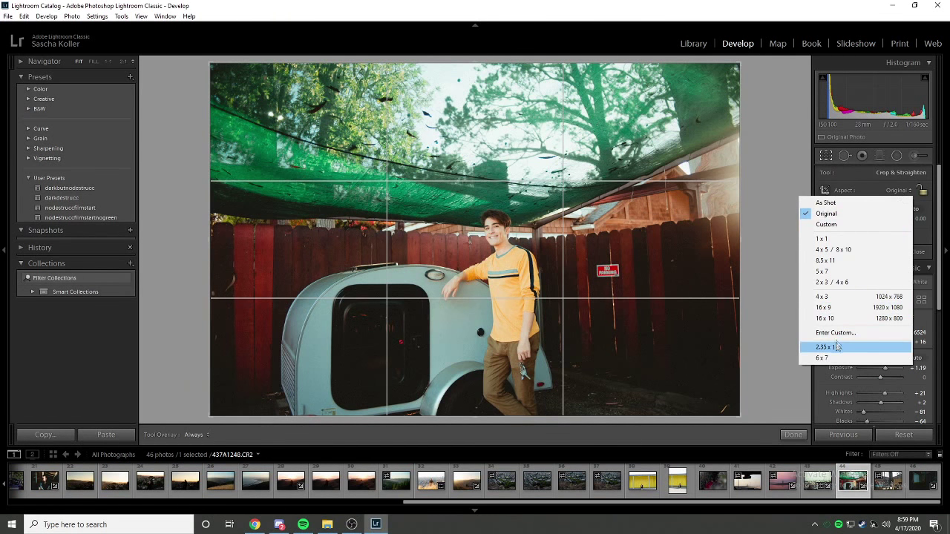
left_click(824, 307)
double_click(566, 200)
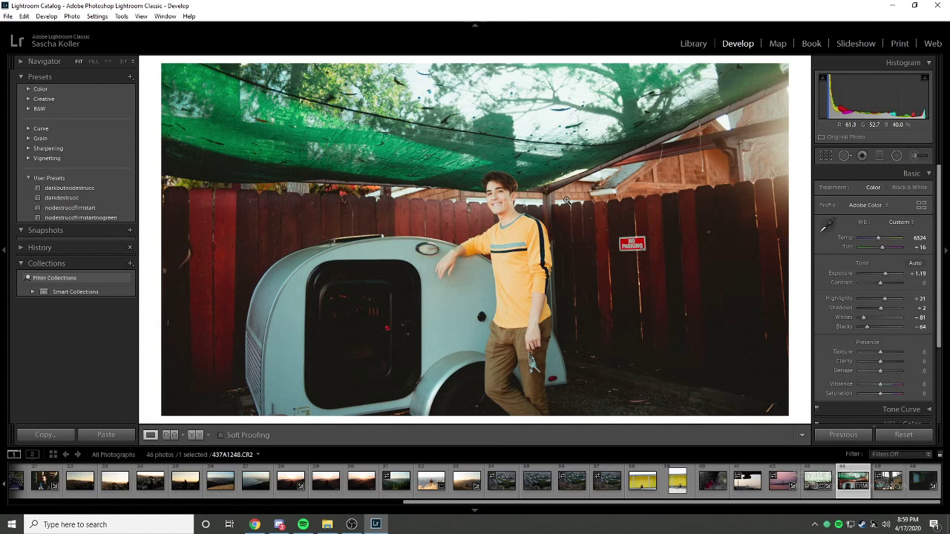
key("ctrl+z")
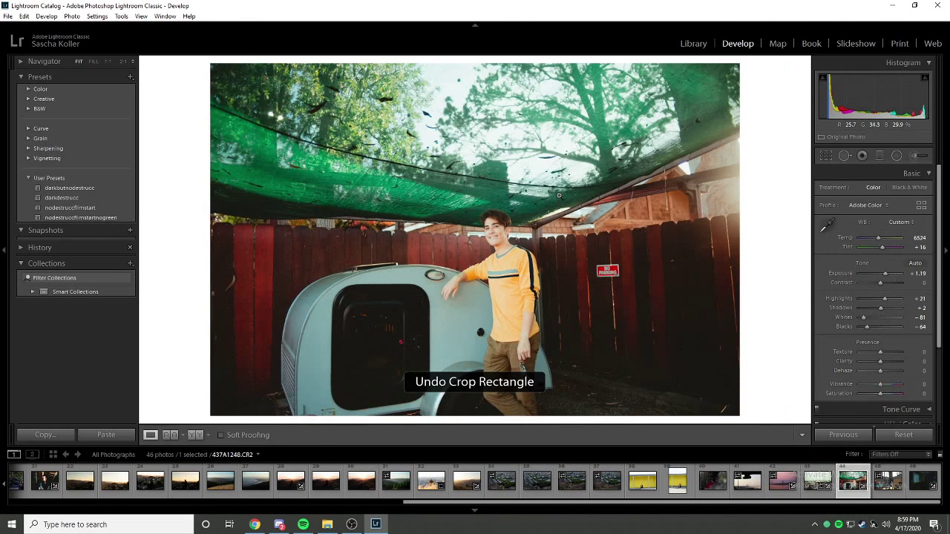